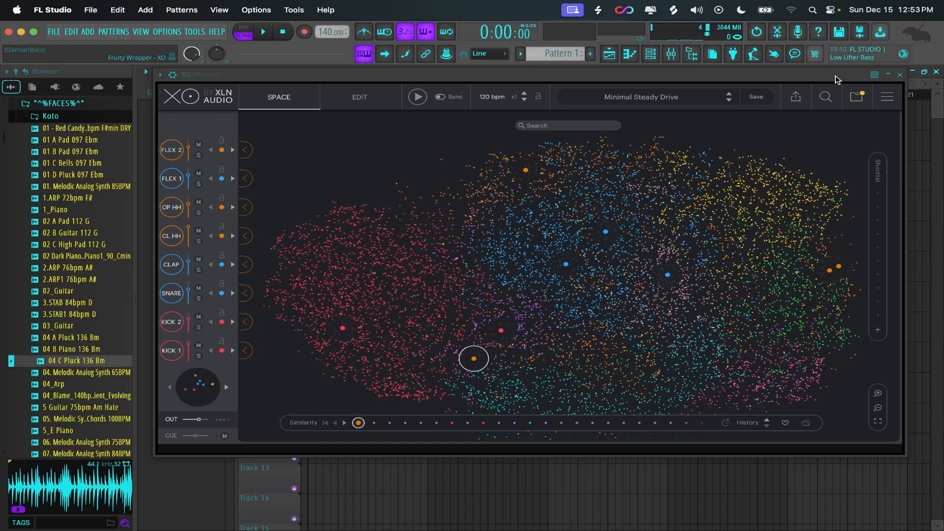
# Examine the color-coded map of drum samples in the XO Space view at different zoom levels.
pyautogui.moveTo(838, 80); pyautogui.dragTo(841, 79)
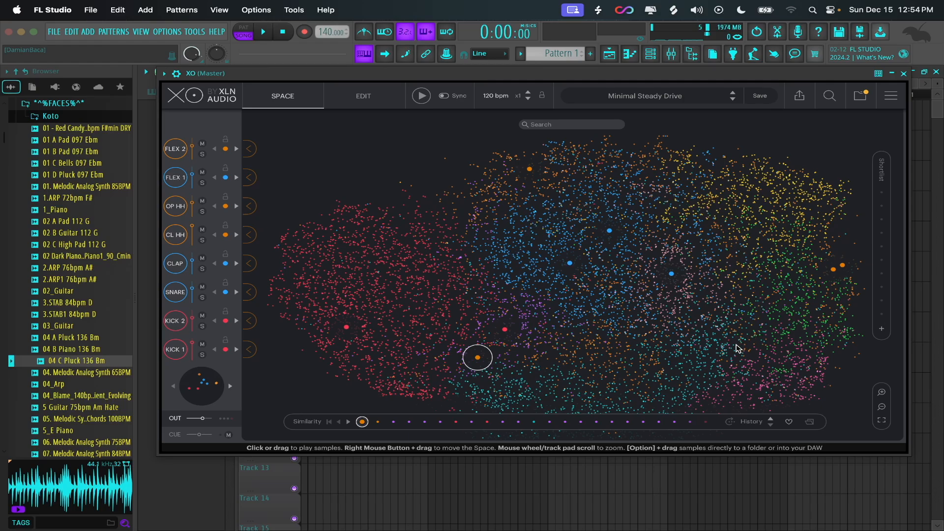
pyautogui.scroll(5, 590, 311)
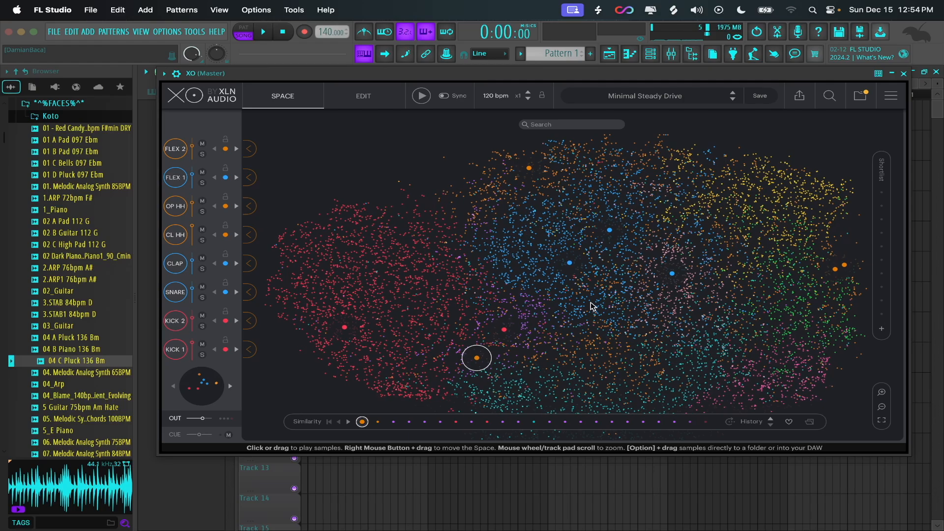
pyautogui.scroll(-5, 598, 293)
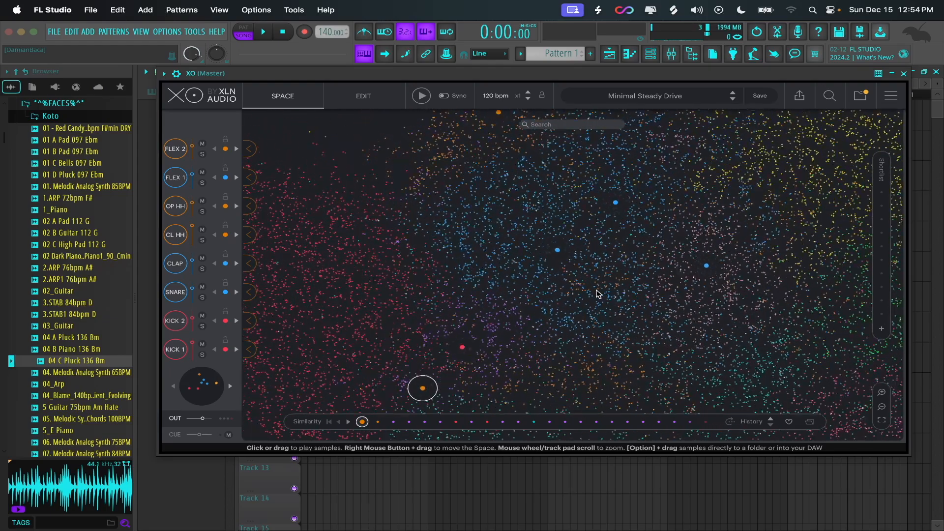
pyautogui.scroll(5, 571, 301)
pyautogui.scroll(-3, 566, 302)
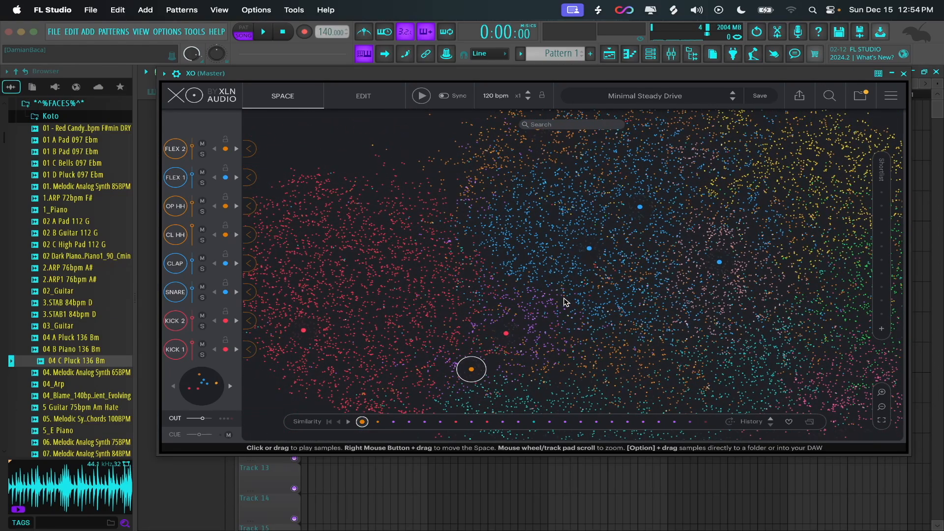
pyautogui.scroll(-3, 566, 285)
pyautogui.scroll(3, 565, 231)
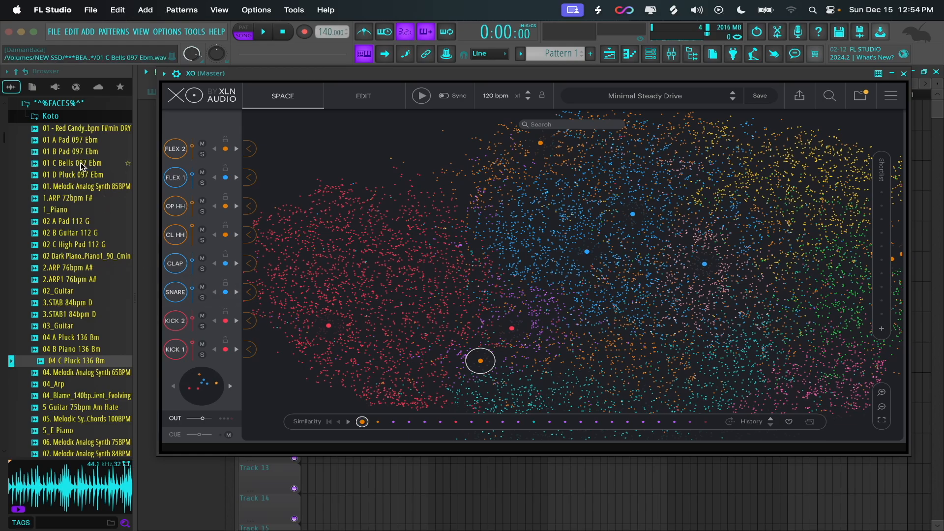
# Look through the *^%FACES%^* folder and its Koto subfolder in the sample browser, and collapse both.
pyautogui.scroll(5, 56, 326)
pyautogui.scroll(-6, 57, 315)
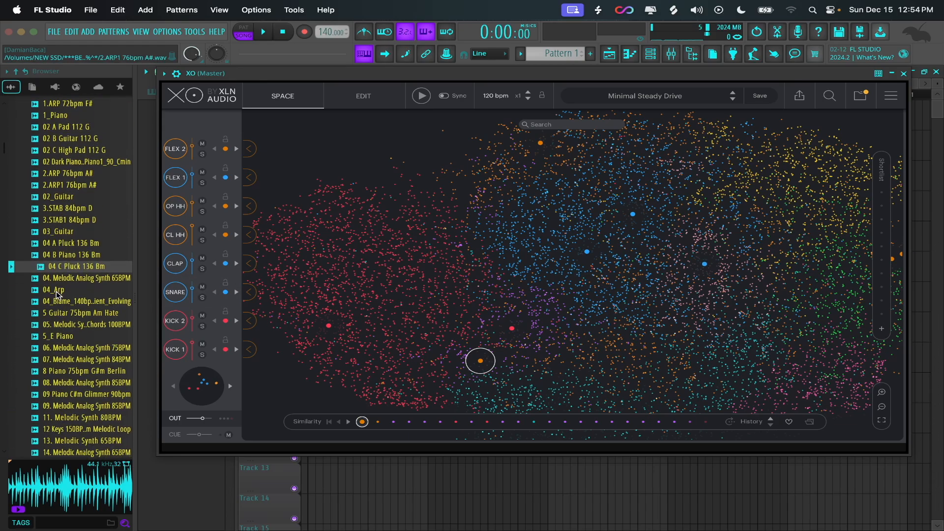
pyautogui.scroll(7, 58, 286)
pyautogui.click(71, 191)
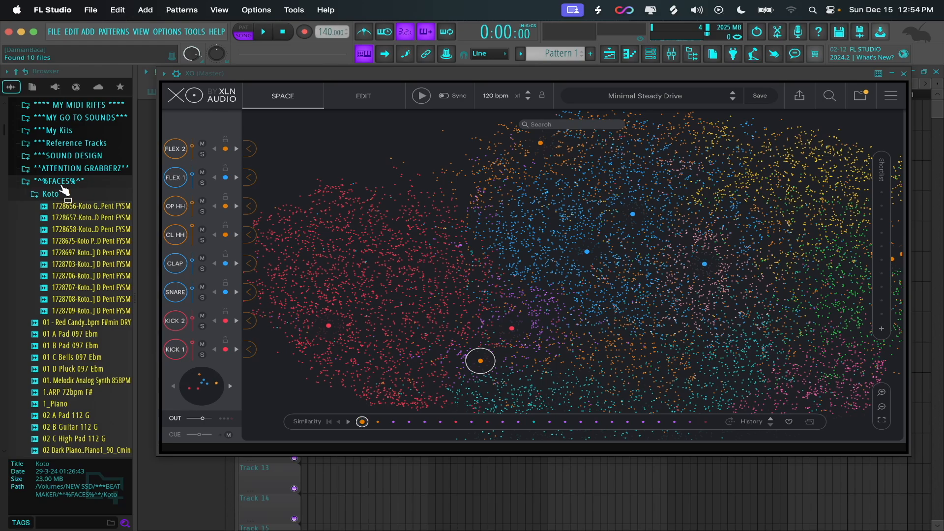
pyautogui.click(55, 196)
pyautogui.click(71, 180)
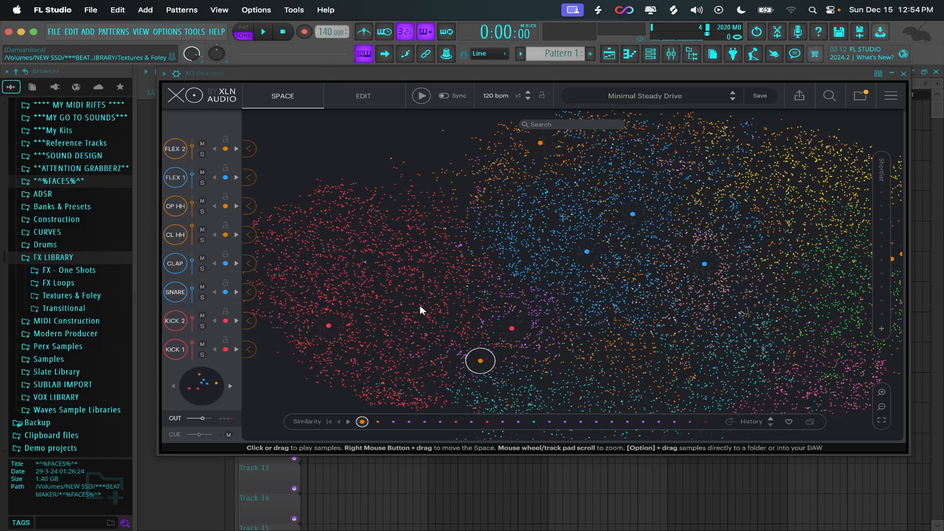
# Audition samples in the lower part of the red kick cluster and shift the XO plugin window slightly.
pyautogui.moveTo(414, 325)
pyautogui.mouseDown()
pyautogui.moveTo(605, 179)
pyautogui.moveTo(839, 280)
pyautogui.moveTo(649, 359)
pyautogui.moveTo(468, 279)
pyautogui.moveTo(390, 342)
pyautogui.moveTo(445, 351)
pyautogui.mouseUp()
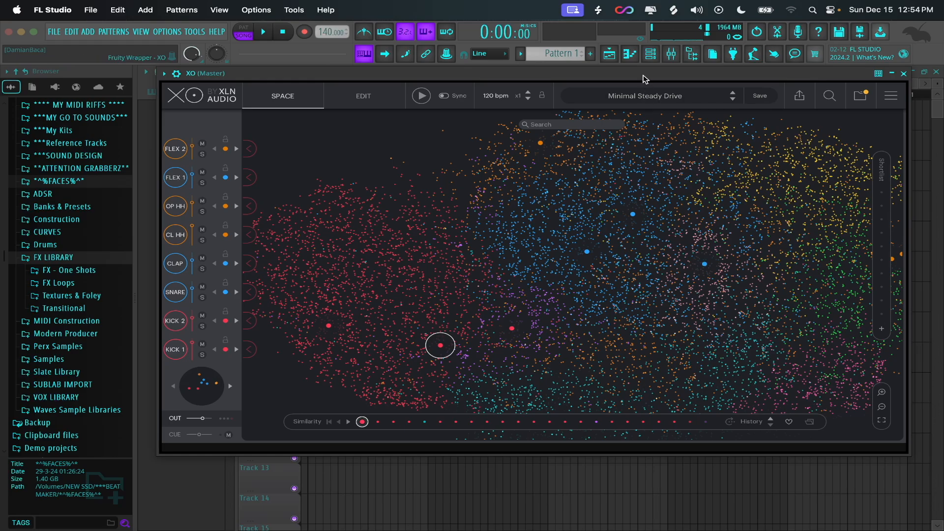
pyautogui.moveTo(645, 77)
pyautogui.mouseDown()
pyautogui.moveTo(647, 101)
pyautogui.moveTo(664, 97)
pyautogui.moveTo(664, 107)
pyautogui.moveTo(658, 85)
pyautogui.mouseUp()
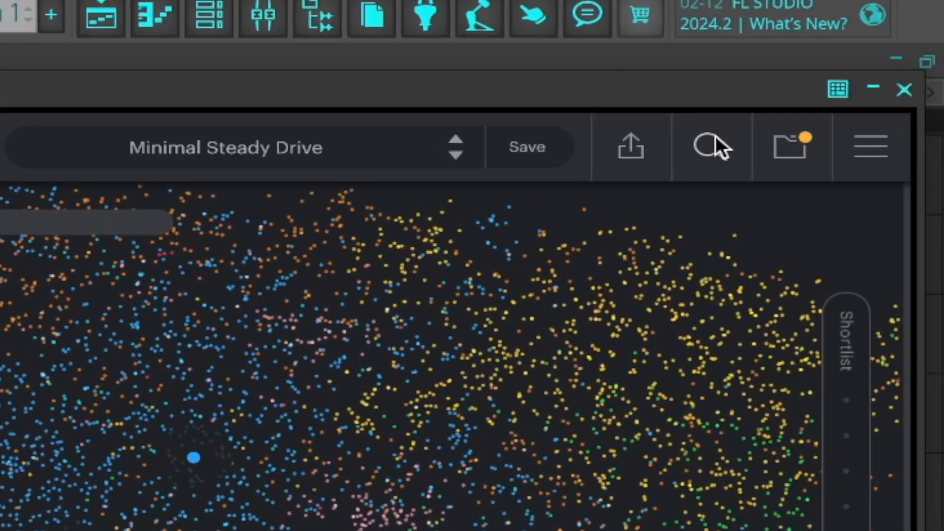
# Open XO's Sample Folders manager to review the linked folders, and close it without scanning or refreshing.
pyautogui.click(778, 149)
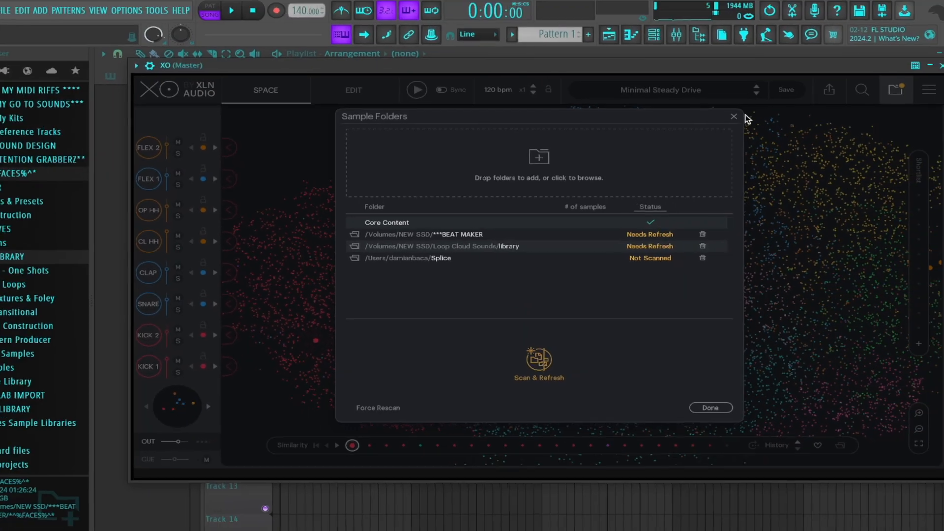
pyautogui.click(774, 67)
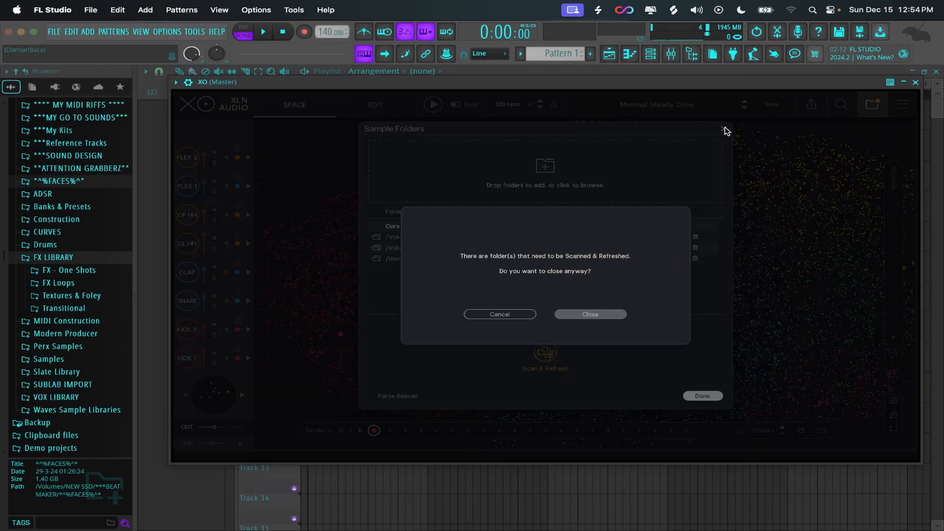
pyautogui.click(575, 320)
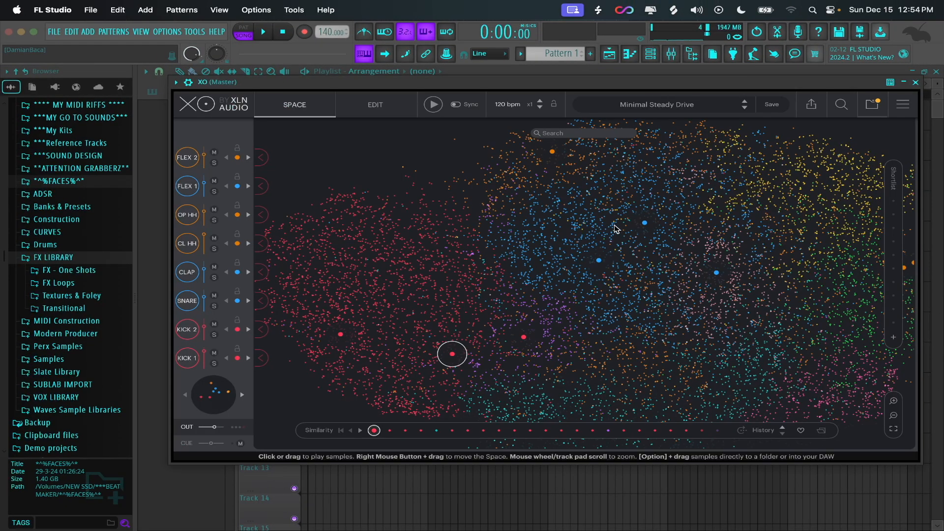
# Examine how the sample clusters are grouped by color across the whole Space map, both overall and close up.
pyautogui.scroll(-3, 634, 241)
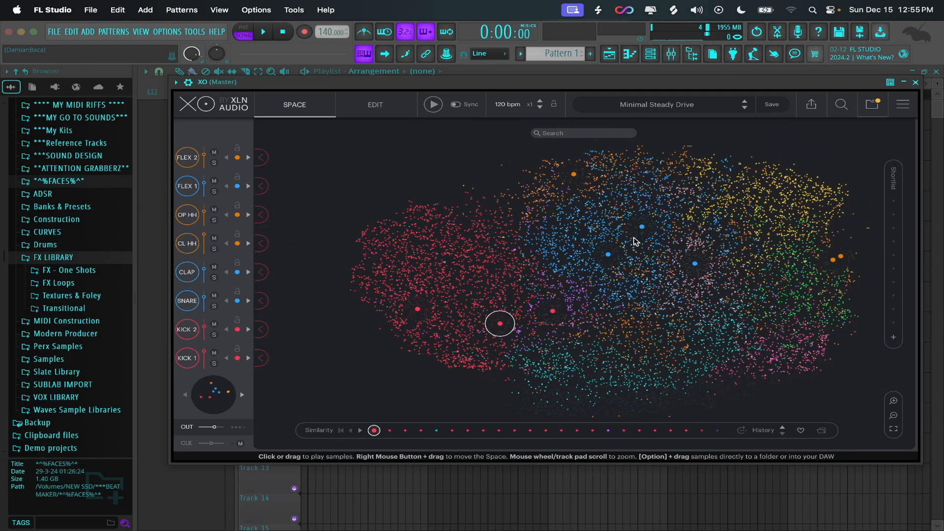
pyautogui.scroll(1, 635, 241)
pyautogui.scroll(1, 635, 243)
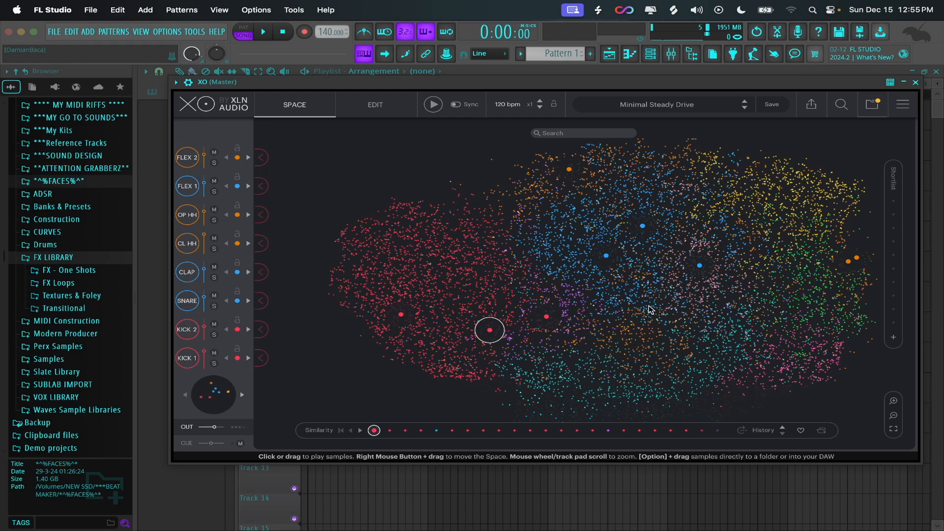
pyautogui.scroll(3, 736, 301)
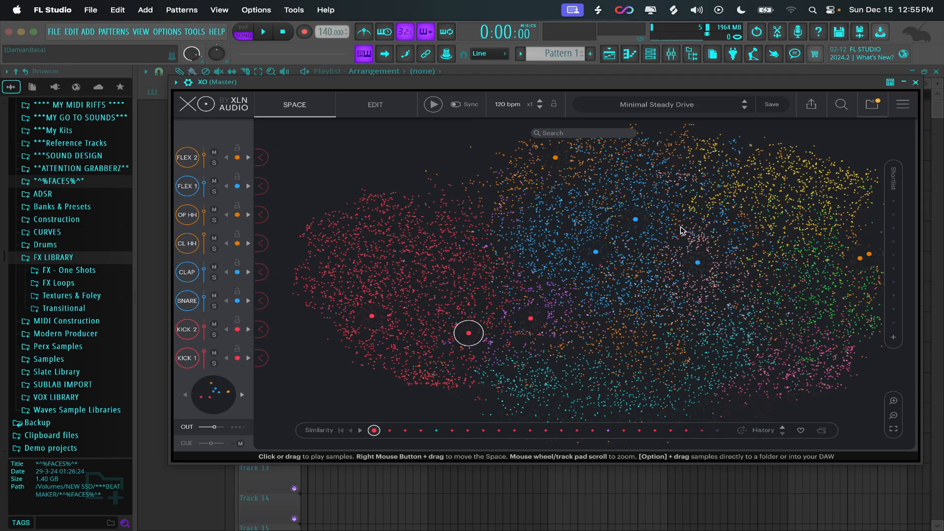
pyautogui.scroll(5, 683, 230)
pyautogui.scroll(-5, 529, 253)
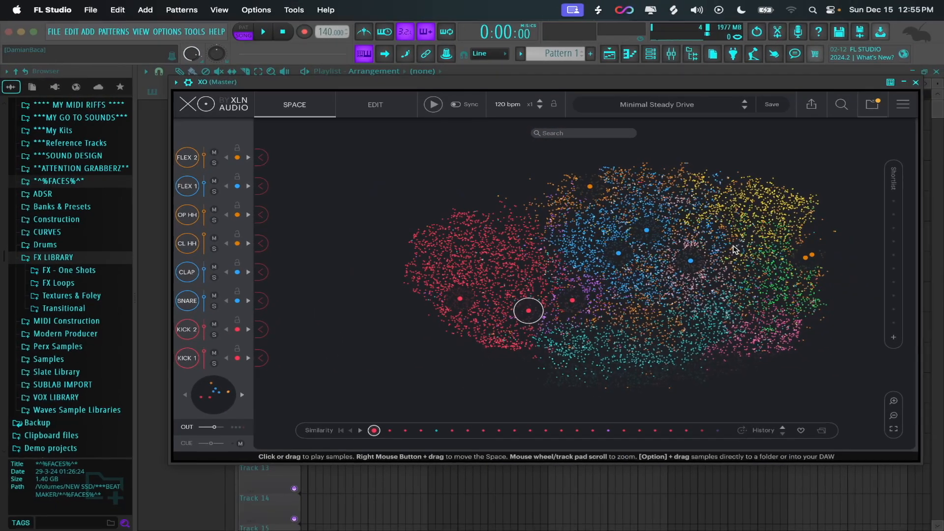
pyautogui.scroll(5, 734, 249)
pyautogui.scroll(-3, 734, 249)
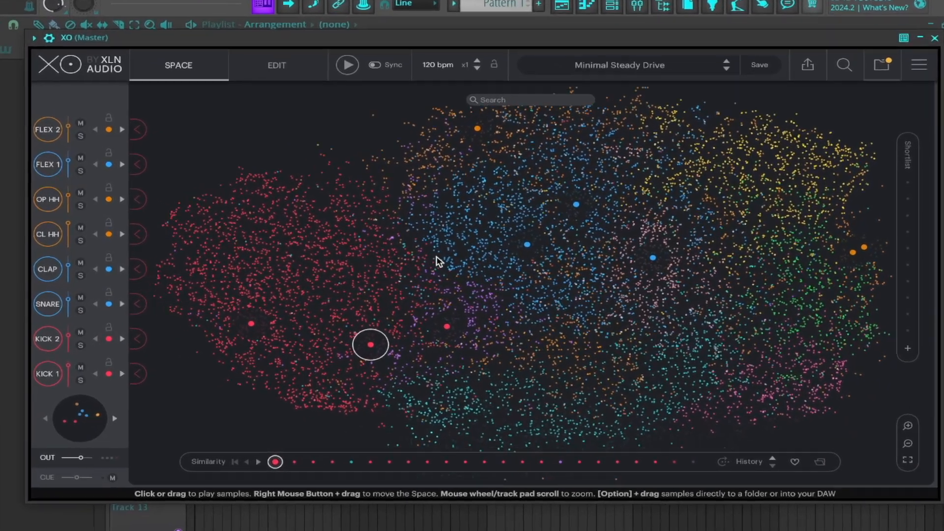
pyautogui.moveTo(437, 256); pyautogui.dragTo(456, 242)
pyautogui.scroll(-3, 536, 210)
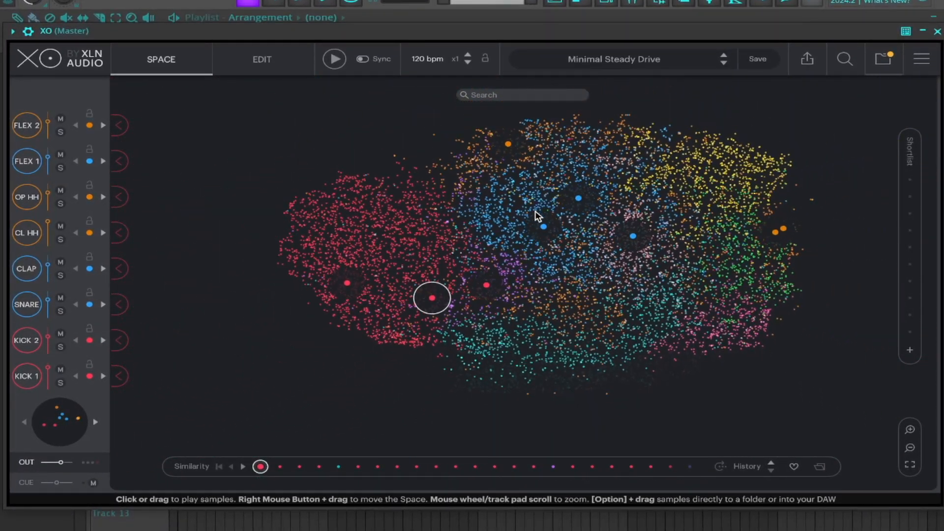
pyautogui.scroll(10, 535, 211)
pyautogui.scroll(-8, 535, 210)
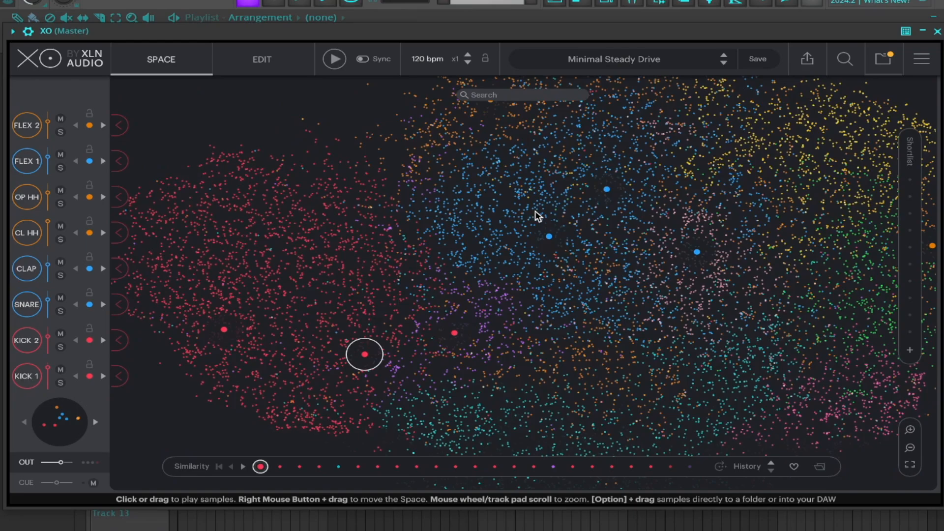
# Explore the red kick cluster close up and audition the kick sample GhostekMutantDubstep_24_Kick_SP_15.wav.
pyautogui.scroll(8, 354, 243)
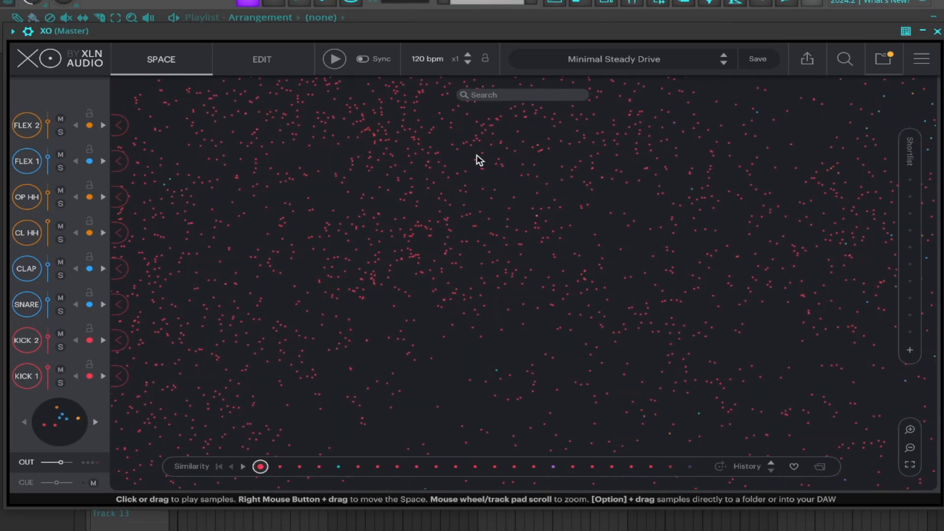
pyautogui.scroll(-6, 464, 186)
pyautogui.scroll(-2, 463, 184)
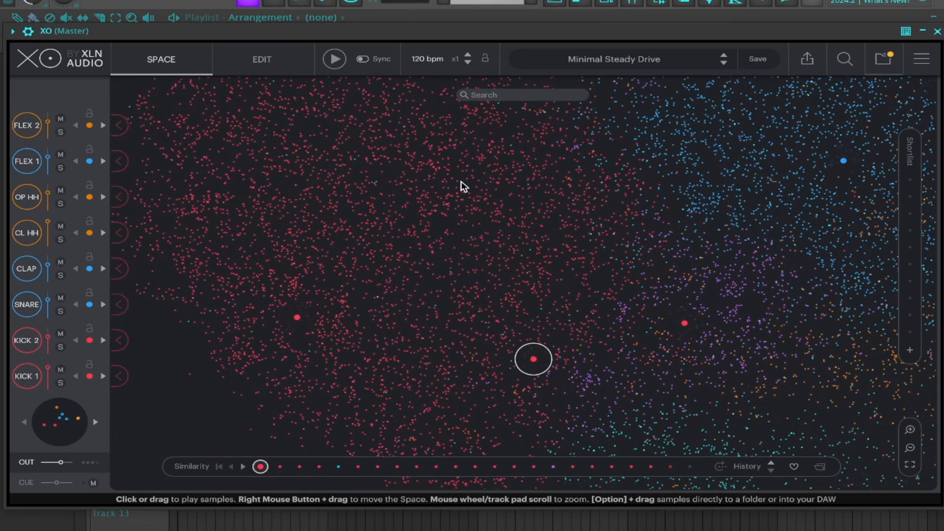
pyautogui.moveTo(426, 198); pyautogui.dragTo(522, 215)
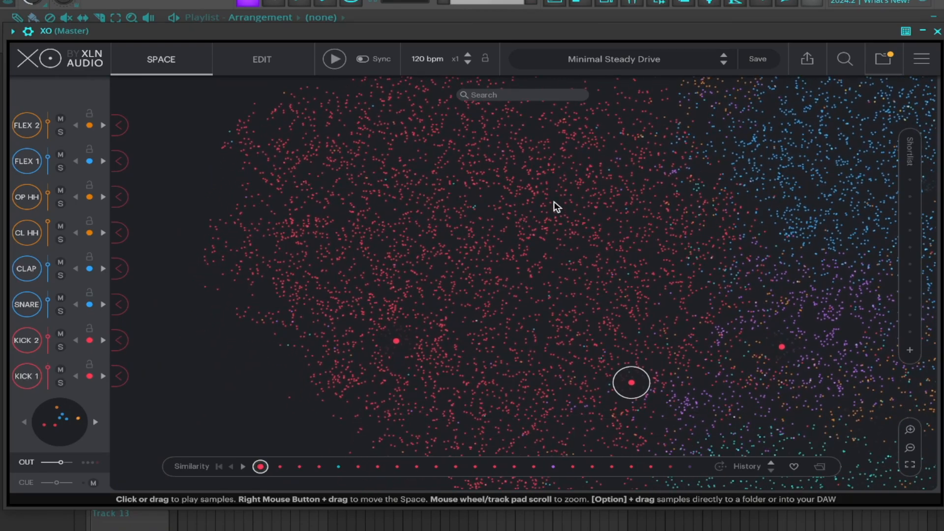
pyautogui.scroll(4, 541, 204)
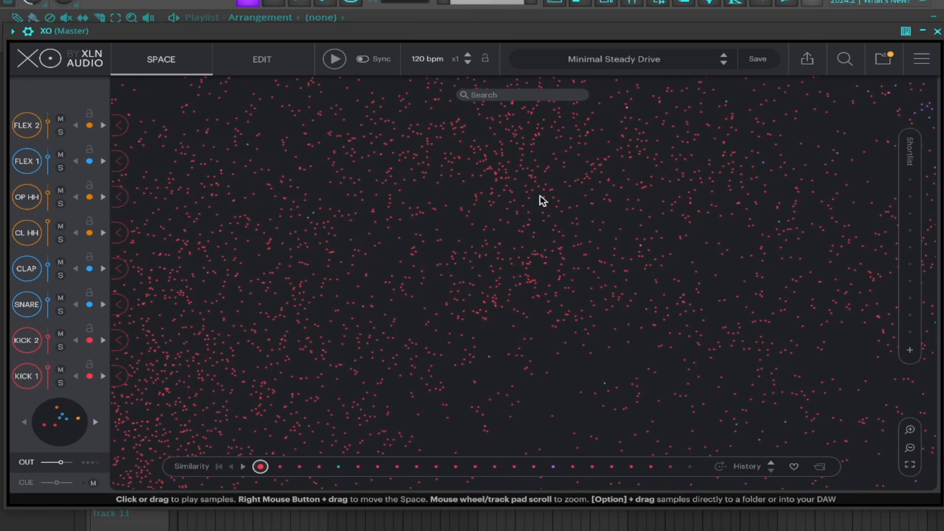
pyautogui.scroll(2, 540, 196)
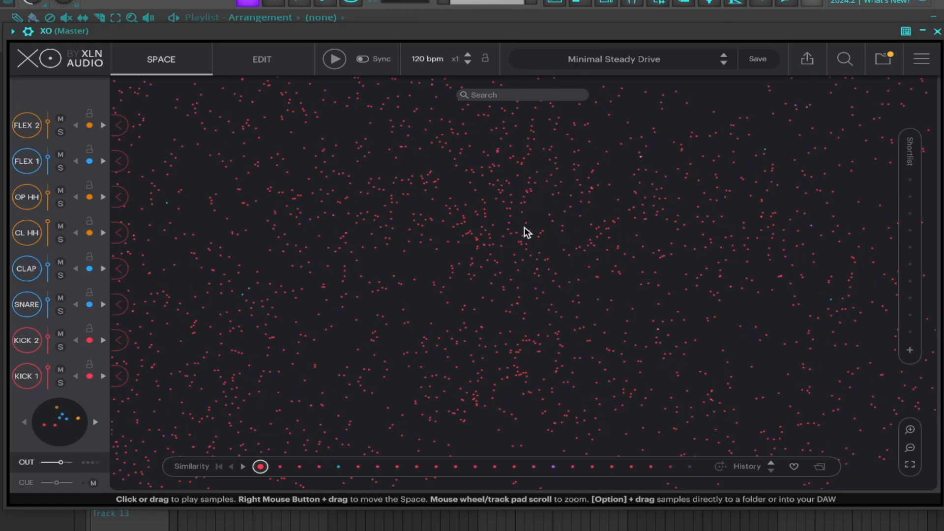
pyautogui.click(525, 195)
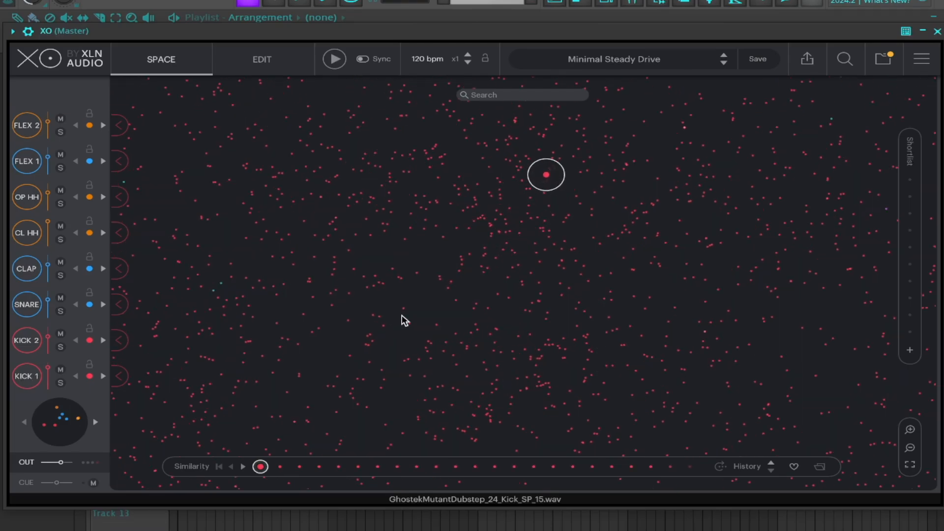
# Sweep across the red cluster to audition more kicks, ending on a sample in its left-central area.
pyautogui.scroll(-5, 402, 315)
pyautogui.scroll(-8, 400, 310)
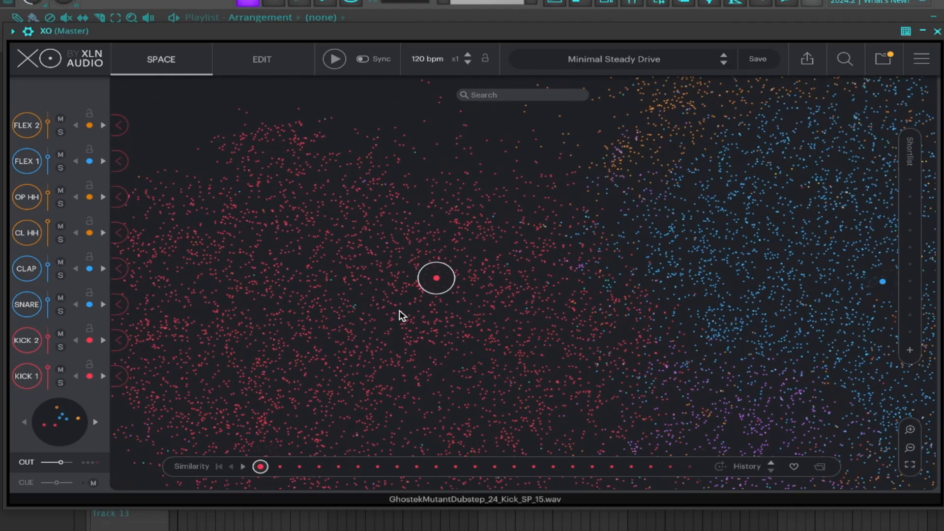
pyautogui.scroll(7, 405, 301)
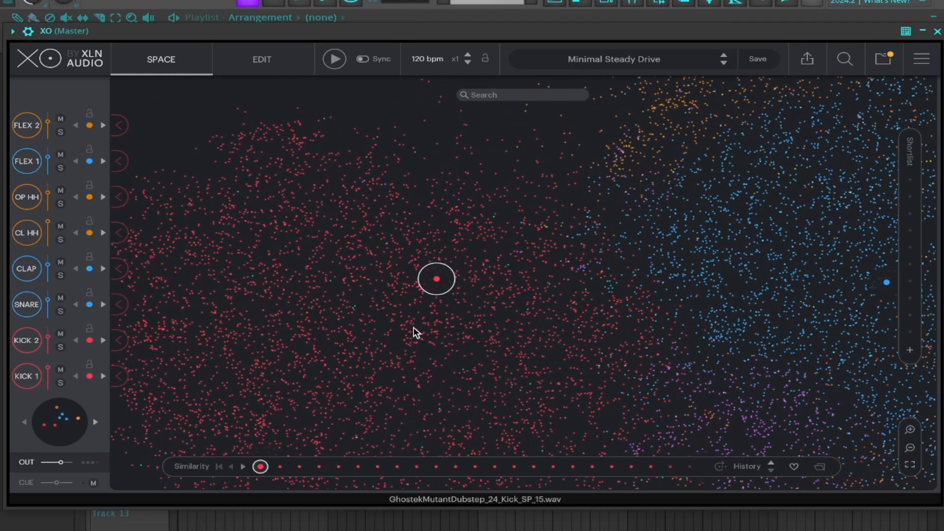
pyautogui.moveTo(415, 331); pyautogui.dragTo(492, 211)
pyautogui.scroll(-3, 491, 208)
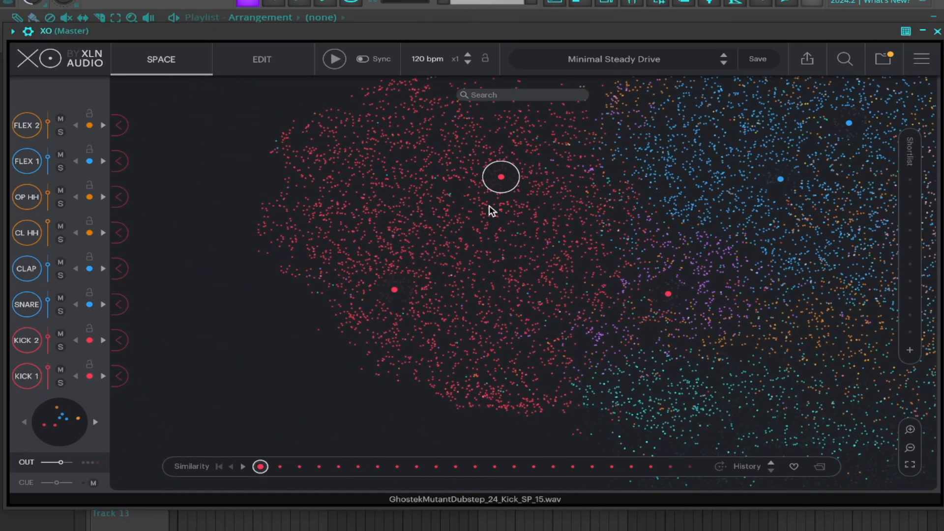
pyautogui.scroll(6, 491, 209)
pyautogui.moveTo(491, 209); pyautogui.dragTo(463, 248)
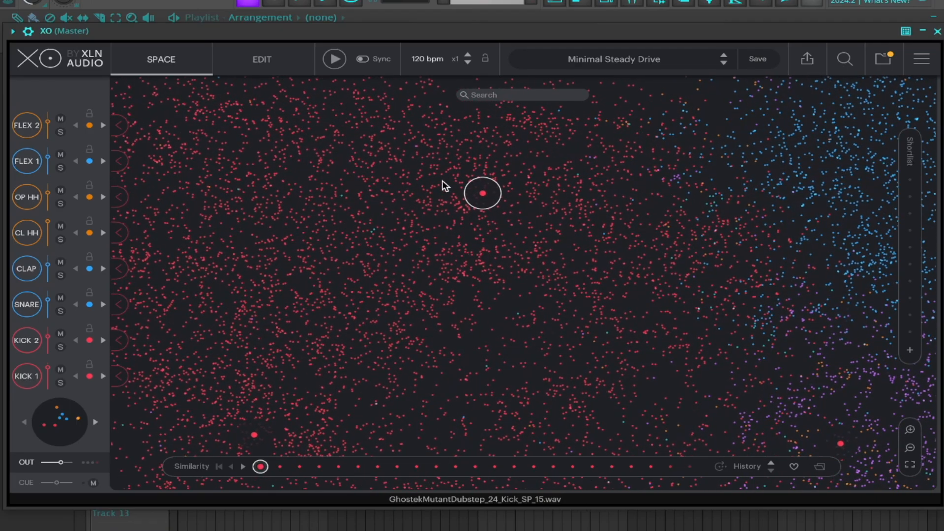
pyautogui.moveTo(443, 186)
pyautogui.mouseDown()
pyautogui.moveTo(354, 280)
pyautogui.moveTo(460, 164)
pyautogui.moveTo(489, 232)
pyautogui.moveTo(488, 160)
pyautogui.moveTo(346, 329)
pyautogui.moveTo(428, 444)
pyautogui.moveTo(517, 249)
pyautogui.moveTo(513, 149)
pyautogui.moveTo(346, 193)
pyautogui.moveTo(401, 238)
pyautogui.mouseUp()
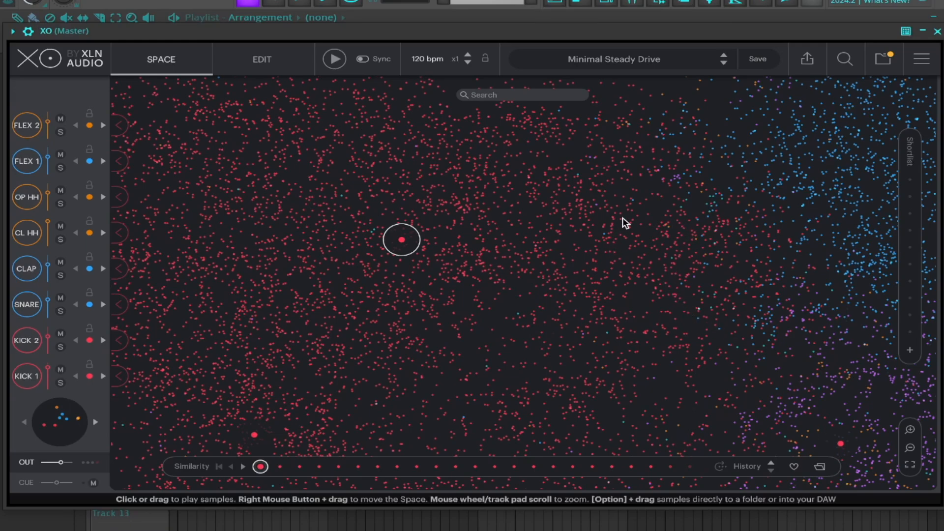
pyautogui.scroll(-3, 622, 222)
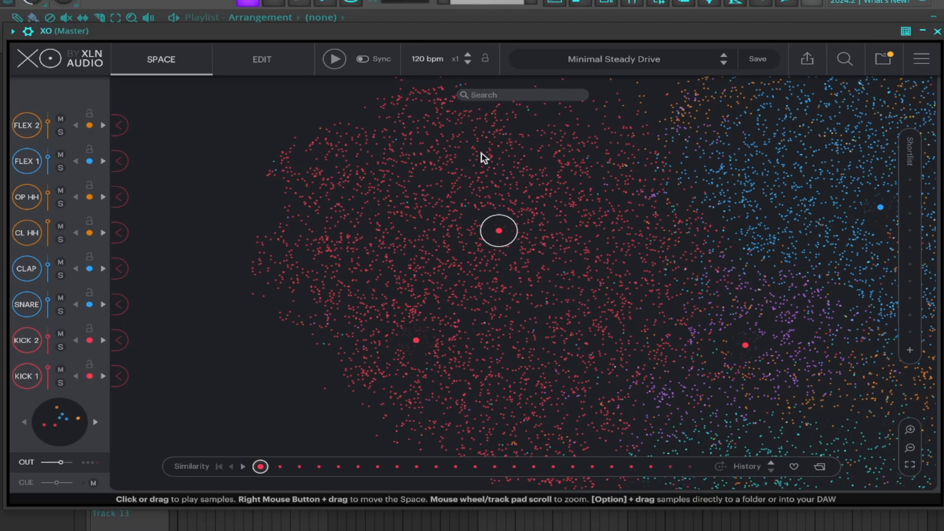
pyautogui.moveTo(512, 158)
pyautogui.mouseDown()
pyautogui.moveTo(466, 166)
pyautogui.moveTo(427, 199)
pyautogui.moveTo(506, 302)
pyautogui.moveTo(486, 352)
pyautogui.moveTo(436, 365)
pyautogui.moveTo(447, 334)
pyautogui.moveTo(427, 252)
pyautogui.moveTo(399, 248)
pyautogui.mouseUp()
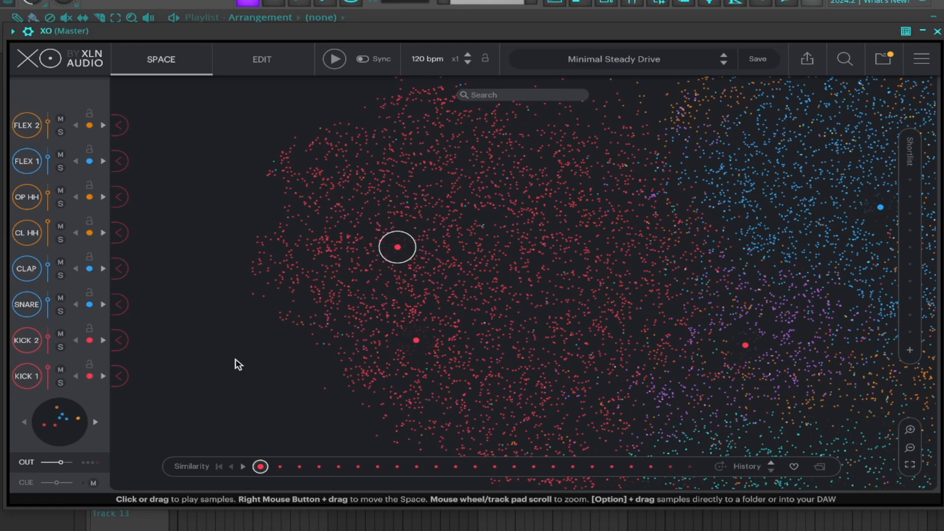
# Step forward through the samples similar to the selected kick, up to 99_Kick_SP_12.wav.
pyautogui.press('Right')
pyautogui.press('Right')
pyautogui.press('Right')
pyautogui.press('Right')
pyautogui.press('Right')
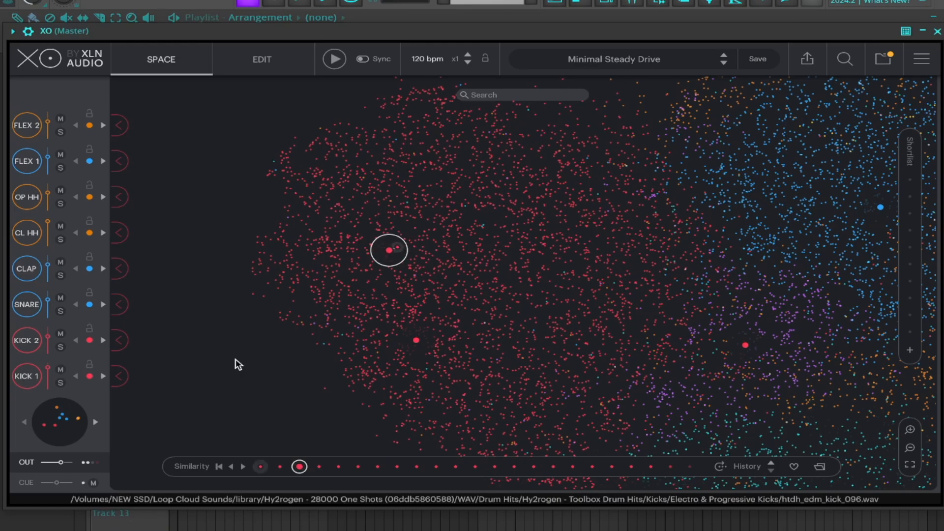
pyautogui.press('Right')
pyautogui.press('Right')
pyautogui.press('Right')
pyautogui.press('Right')
pyautogui.press('Right')
pyautogui.press('Right')
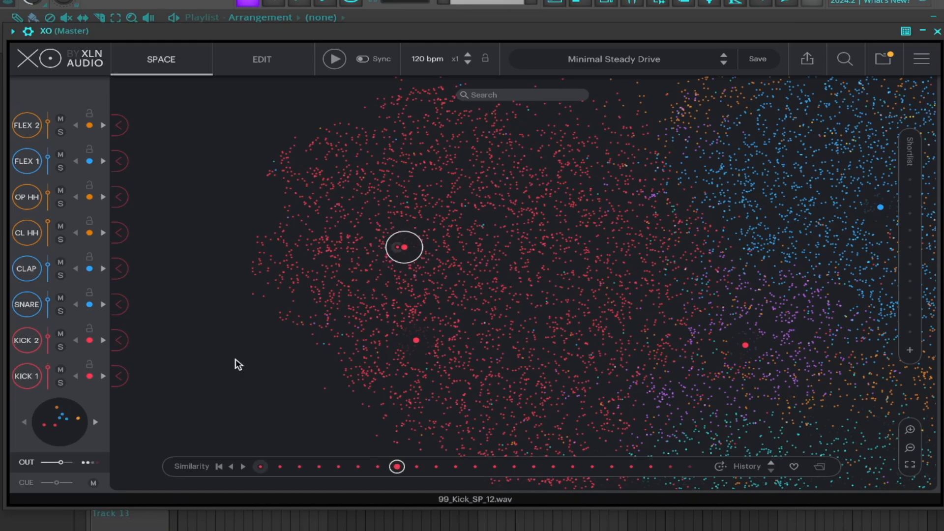
# Step further forward through the samples similar to the selected kick, up to PSTK - Kick 129.wav.
pyautogui.press('Right')
pyautogui.press('Right')
pyautogui.press('Right')
pyautogui.press('Right')
pyautogui.press('Right')
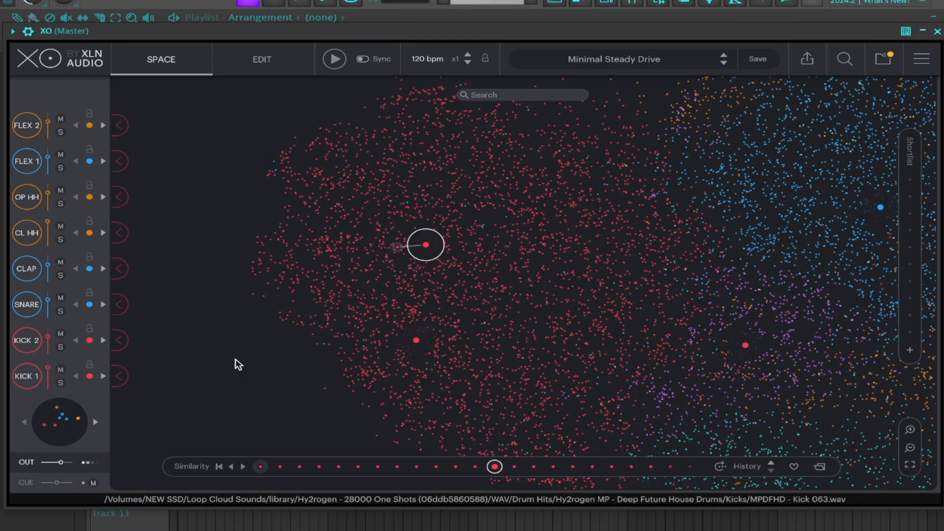
pyautogui.press('Right')
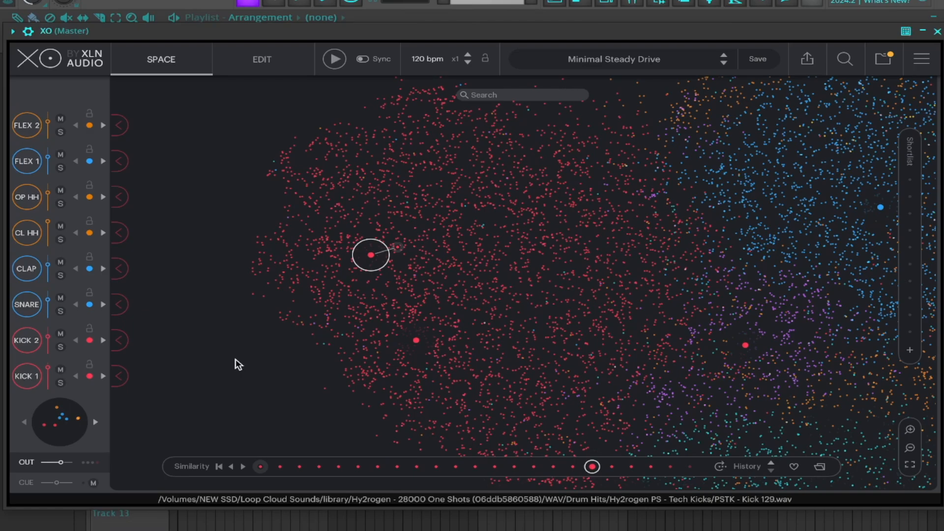
# Step back through the similar kicks, as far as HFH - Kick 16.wav.
pyautogui.press('Left')
pyautogui.press('Left')
pyautogui.press('Left')
pyautogui.press('Left')
pyautogui.press('Left')
pyautogui.press('Left')
pyautogui.press('Left')
pyautogui.press('Left')
pyautogui.press('Left')
pyautogui.press('Left')
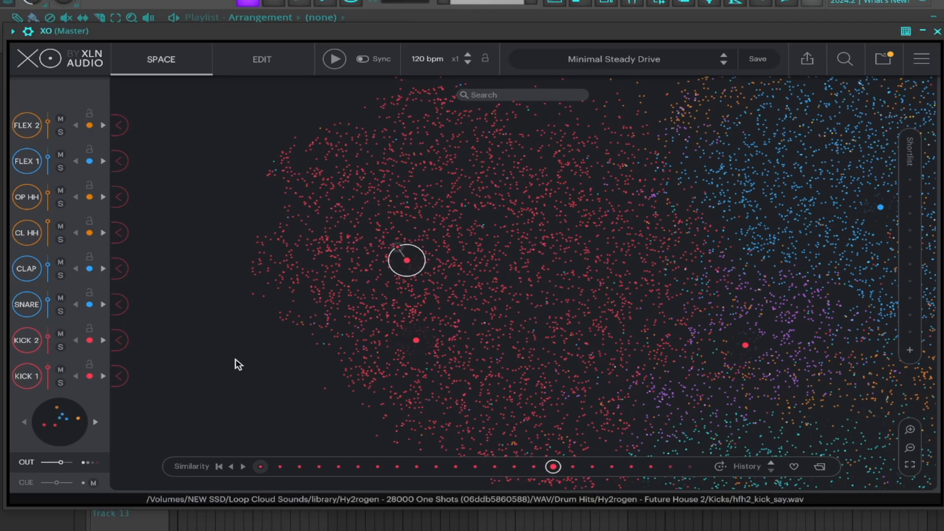
pyautogui.press('Left')
pyautogui.press('Left')
pyautogui.press('Left')
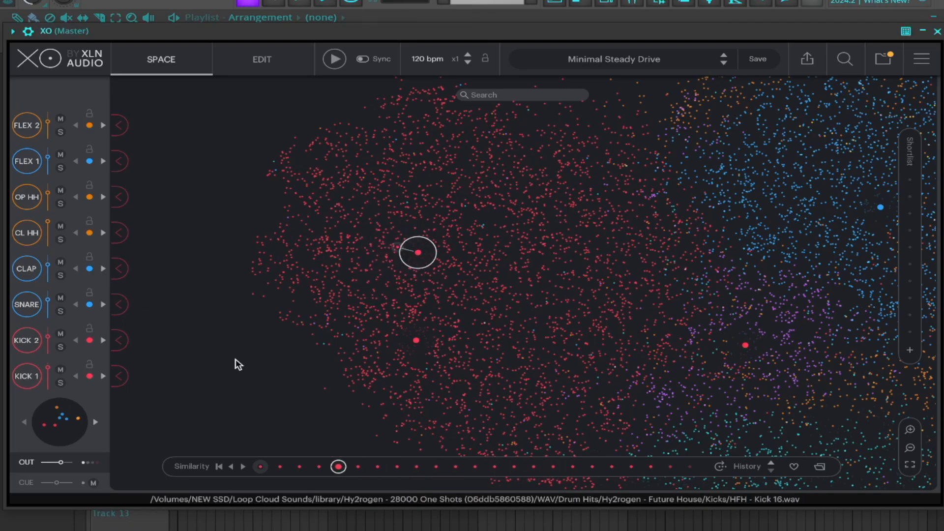
# Step forward again through the similar kicks to hfh2_kick_say.wav.
pyautogui.press('Right')
pyautogui.press('Right')
pyautogui.press('Right')
pyautogui.press('Right')
pyautogui.press('Right')
pyautogui.press('Right')
pyautogui.press('Right')
pyautogui.press('Right')
pyautogui.press('Right')
pyautogui.press('Right')
pyautogui.press('Right')
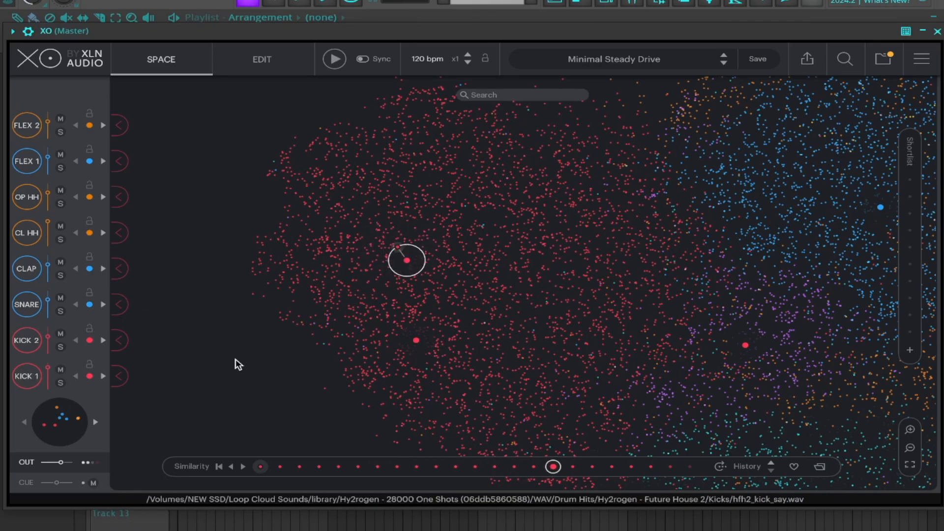
# Sweep across the blue snare cluster to Reel_Machines_Current_Value_G.wav and step through its similar samples to htdh_edm_snare_200.wav.
pyautogui.moveTo(720, 159)
pyautogui.mouseDown()
pyautogui.moveTo(789, 202)
pyautogui.moveTo(807, 158)
pyautogui.mouseUp()
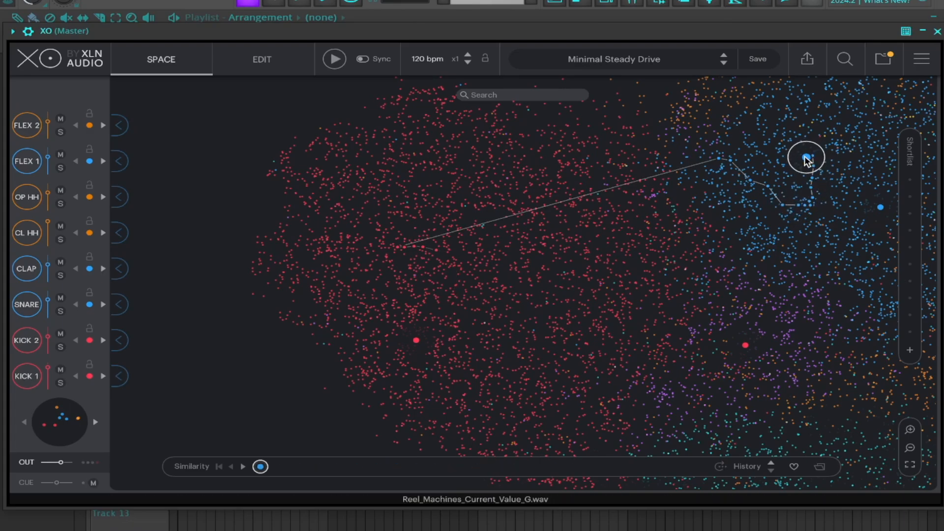
pyautogui.press('Right')
pyautogui.press('Right')
pyautogui.press('Right')
pyautogui.press('Right')
pyautogui.press('Right')
pyautogui.press('Right')
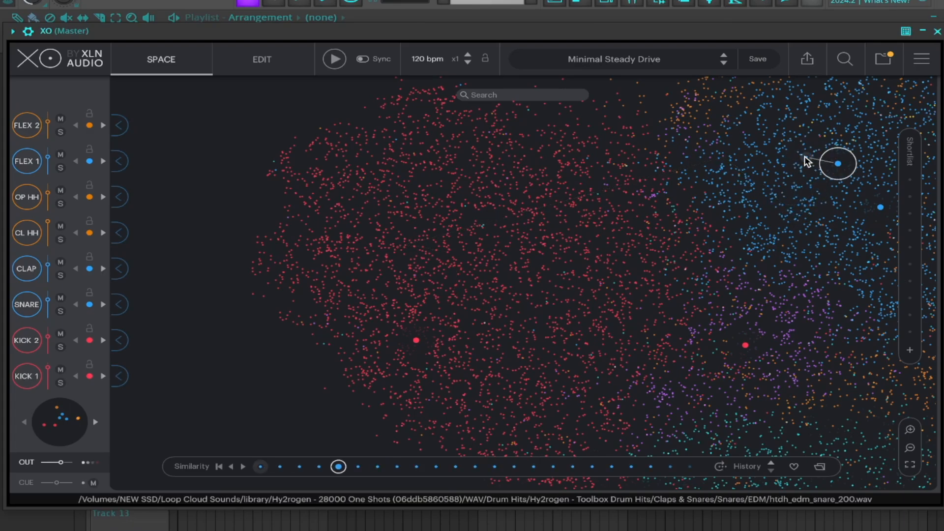
# Continue forward through the similar snare and clap samples, up to MPVGW3 Vocal Glitch One Shot 049.wav.
pyautogui.press('Right')
pyautogui.press('Right')
pyautogui.press('Right')
pyautogui.press('Right')
pyautogui.press('Right')
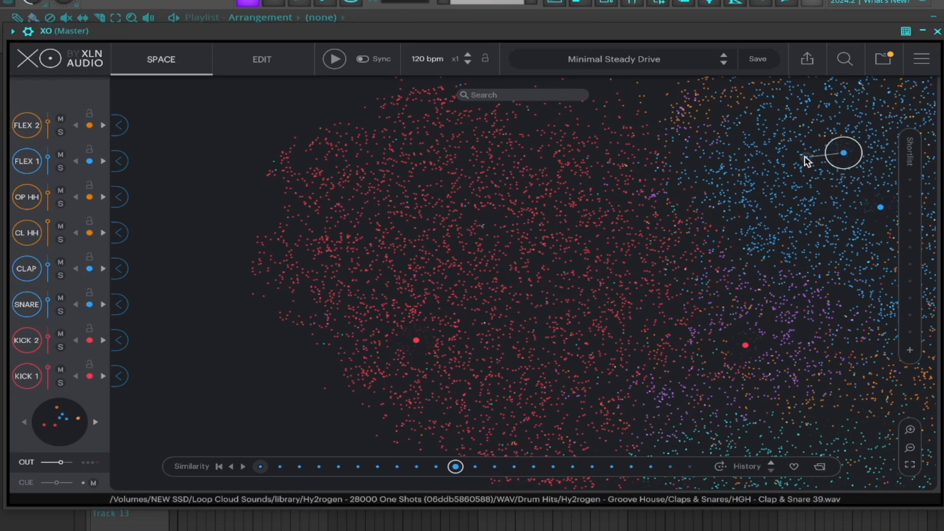
pyautogui.press('Right')
pyautogui.press('Right')
pyautogui.press('Right')
pyautogui.press('Right')
pyautogui.press('Right')
pyautogui.press('Right')
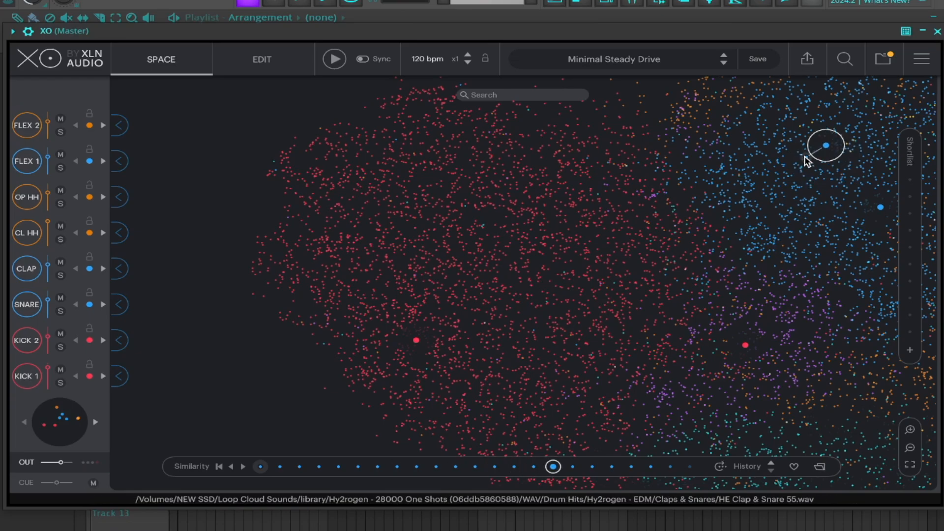
pyautogui.press('Right')
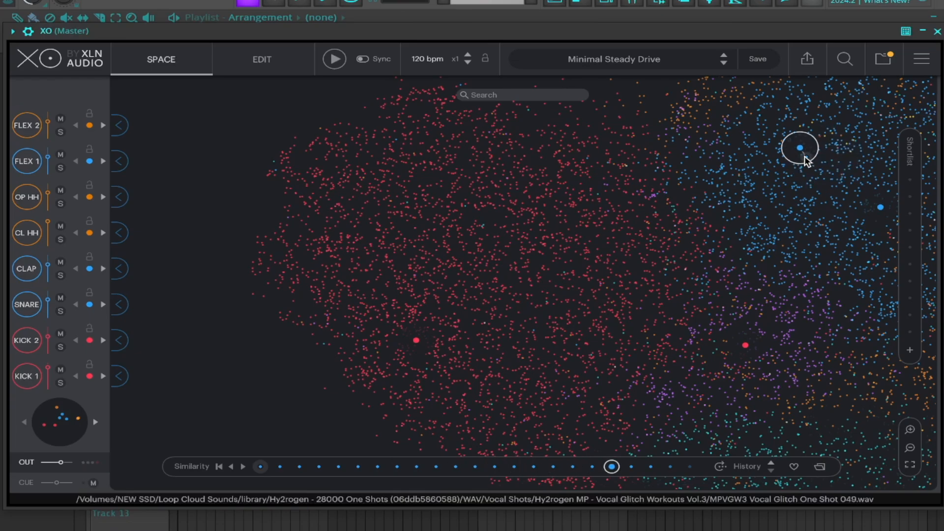
# Audition several samples in the blue cluster and add 80sDrums_SD_Chain_SP.wav to the Shortlist.
pyautogui.moveTo(682, 206); pyautogui.dragTo(440, 236)
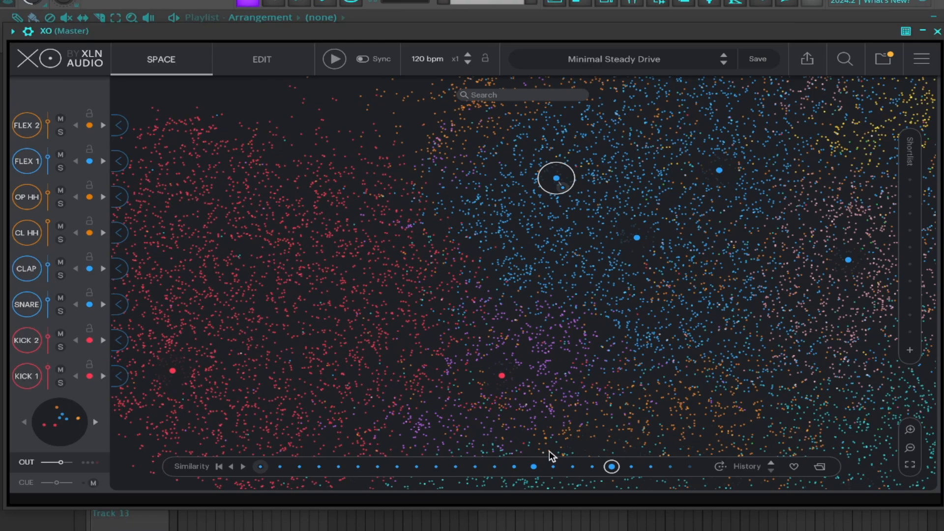
pyautogui.click(510, 203)
pyautogui.click(500, 211)
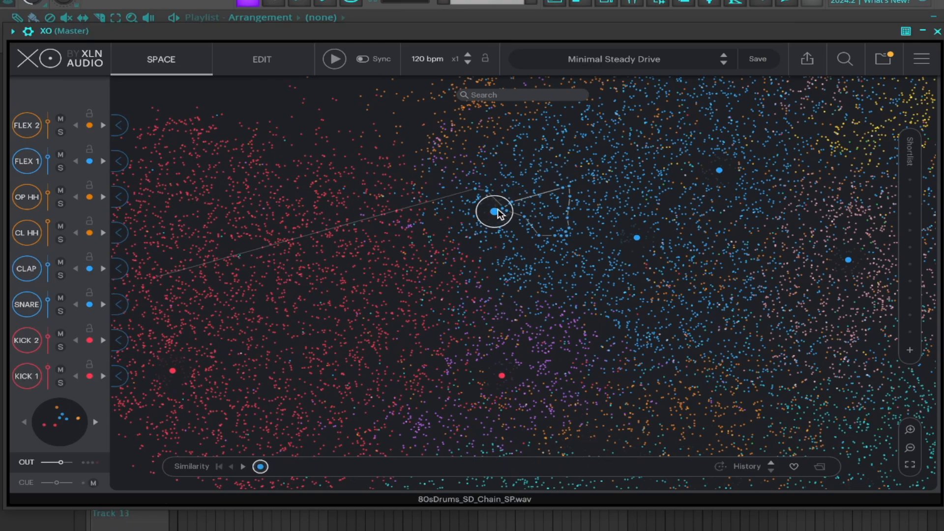
pyautogui.click(530, 164)
pyautogui.click(502, 211)
pyautogui.click(494, 213)
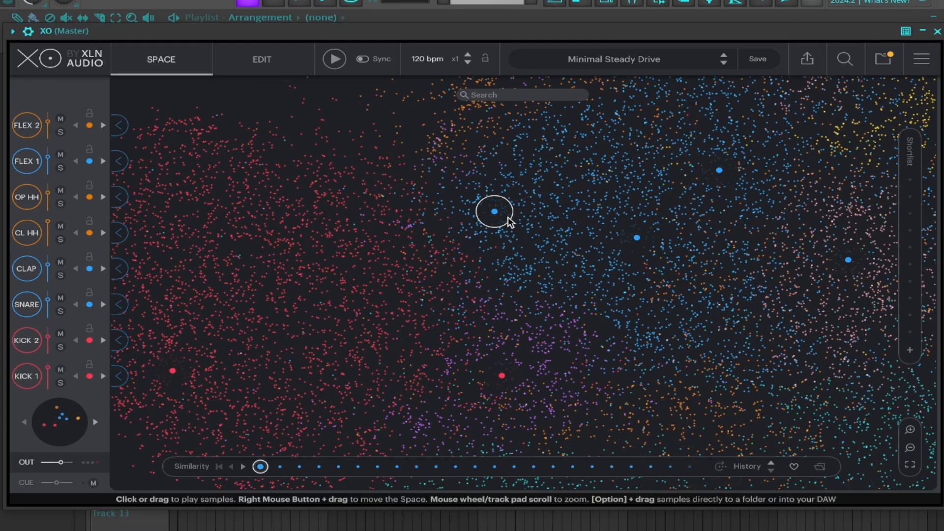
pyautogui.click(911, 350)
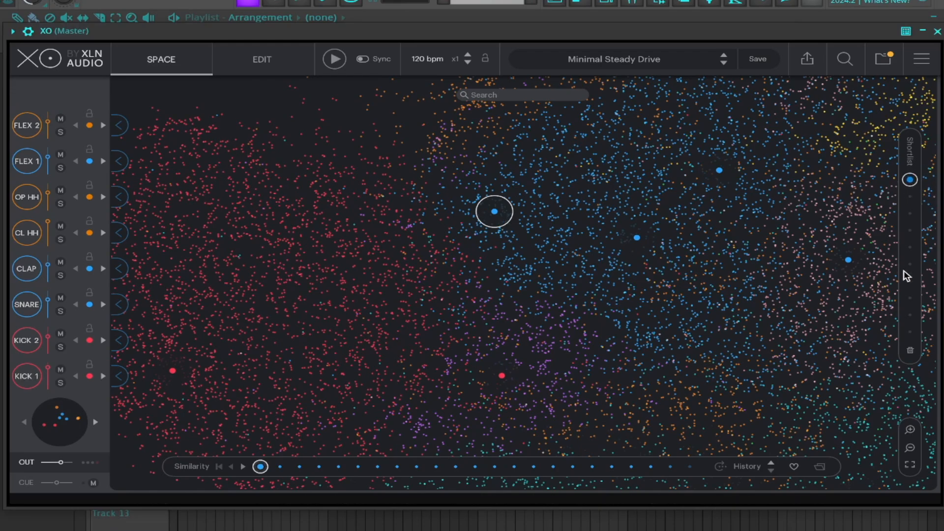
# Audition more blue-cluster samples, add HFPD3 Perc 08.wav to the Shortlist, and recall the first shortlisted sample.
pyautogui.moveTo(828, 211); pyautogui.dragTo(693, 213)
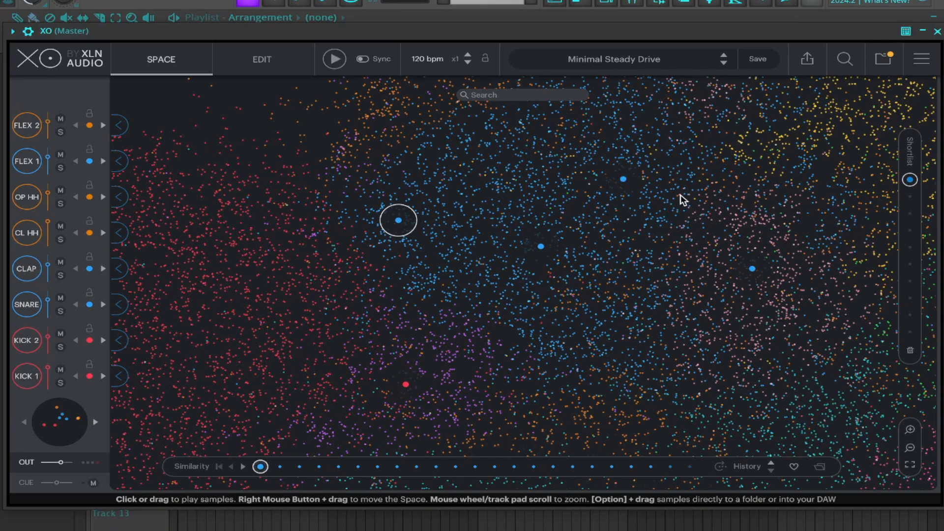
pyautogui.moveTo(682, 199); pyautogui.dragTo(698, 239)
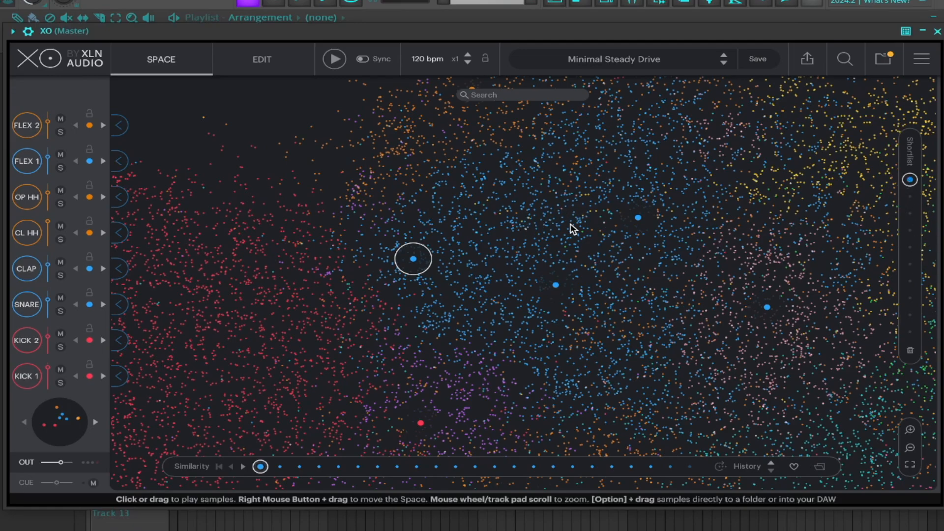
pyautogui.click(526, 222)
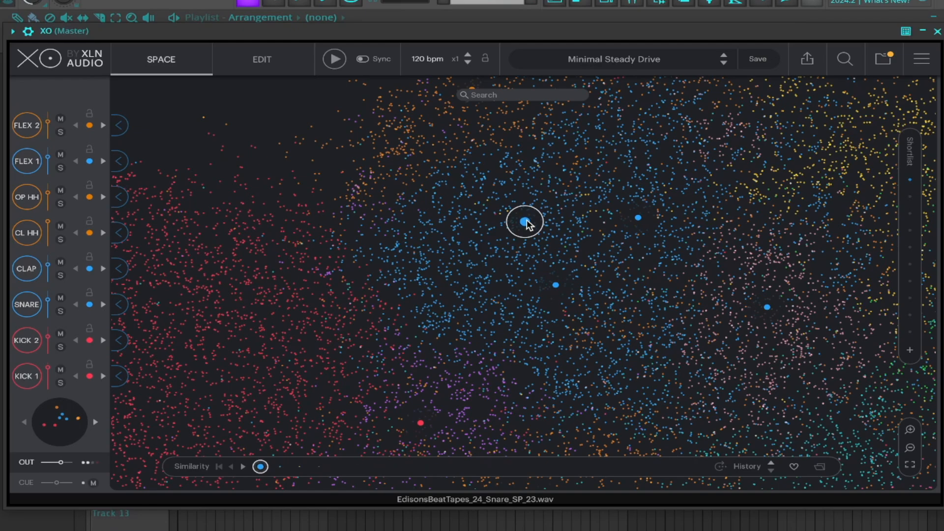
pyautogui.click(513, 248)
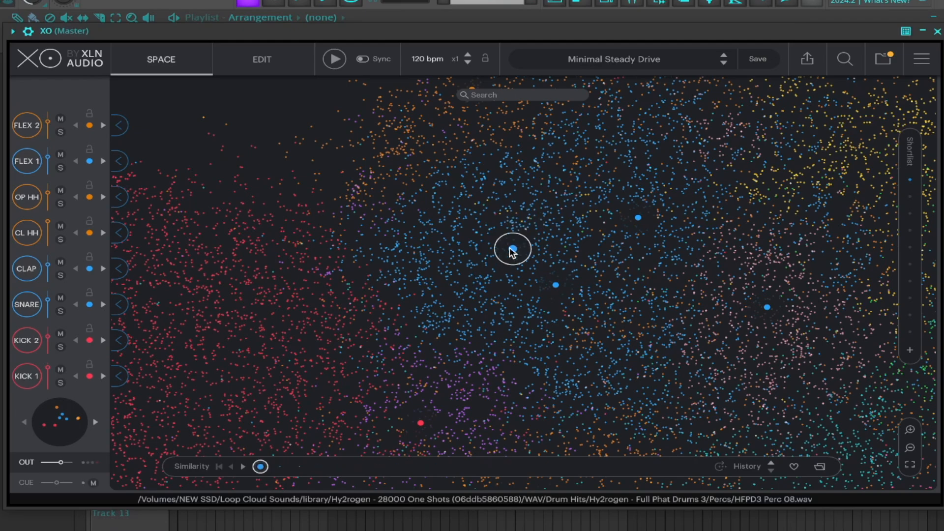
pyautogui.click(911, 350)
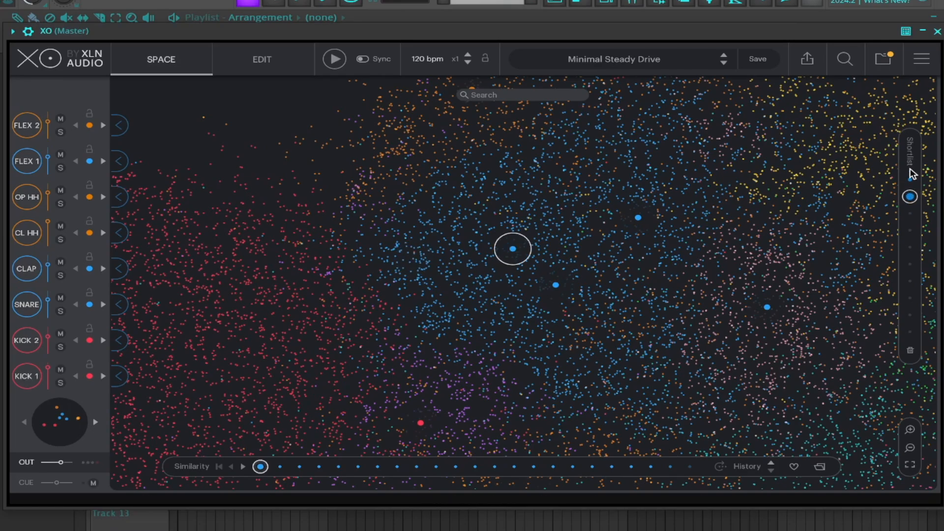
pyautogui.click(911, 181)
# Sweep across the blue and pink clusters to audition varied samples, including EdisonsBeatTapes_BadClap_SP_01.wav.
pyautogui.moveTo(450, 234); pyautogui.dragTo(397, 147)
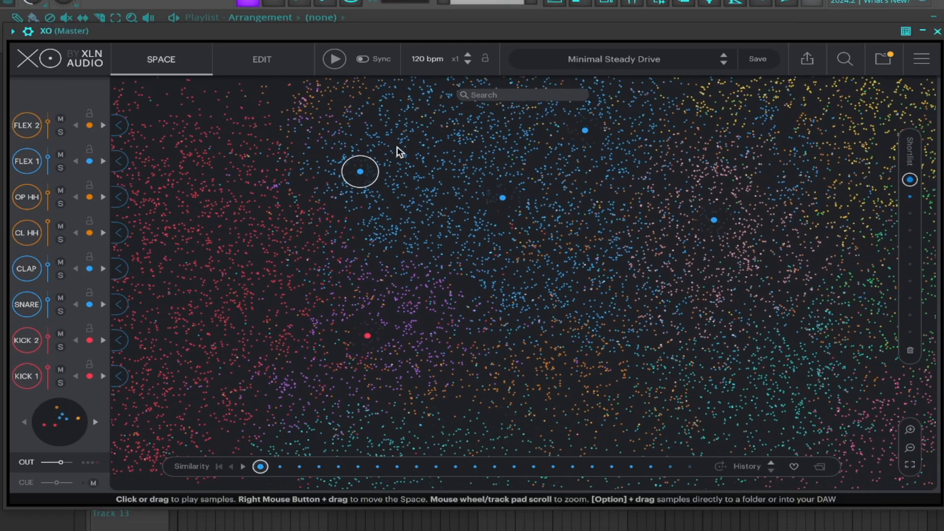
pyautogui.moveTo(533, 162); pyautogui.dragTo(545, 329)
pyautogui.moveTo(641, 269); pyautogui.dragTo(666, 378)
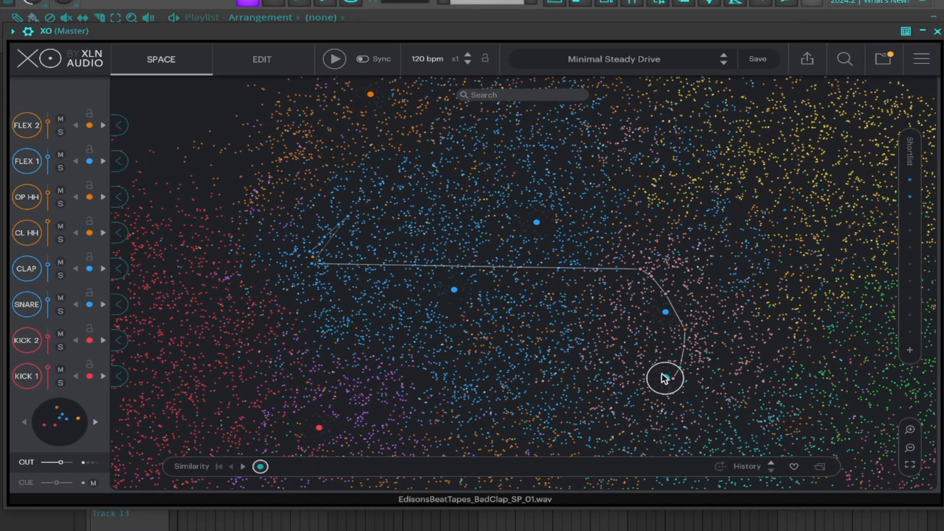
pyautogui.moveTo(650, 235)
pyautogui.mouseDown()
pyautogui.moveTo(291, 355)
pyautogui.moveTo(399, 380)
pyautogui.mouseUp()
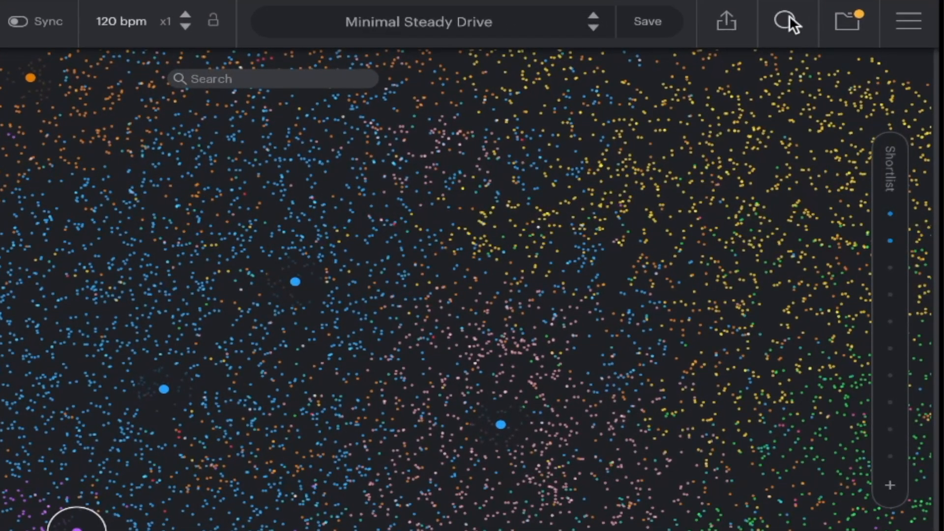
# Open the Search & Filter window and place it clear of the Shortlist.
pyautogui.click(832, 88)
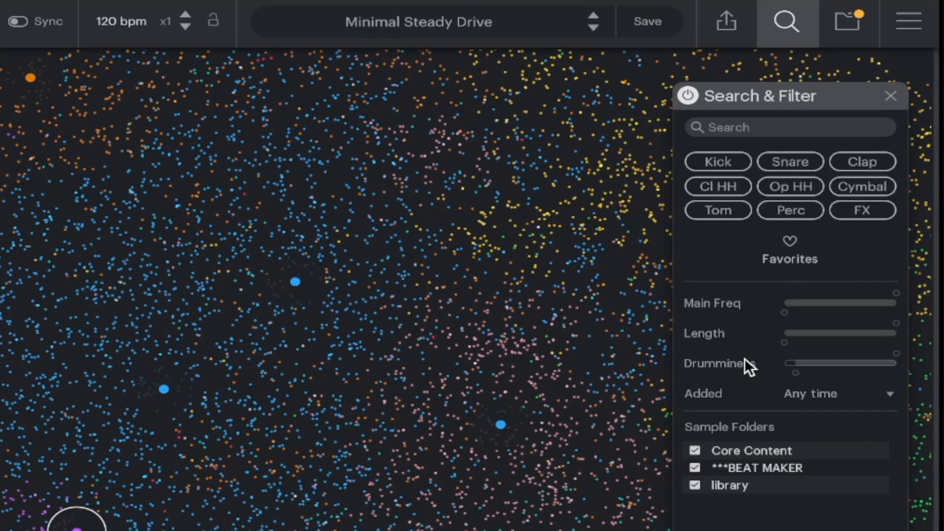
pyautogui.moveTo(851, 90); pyautogui.dragTo(754, 77)
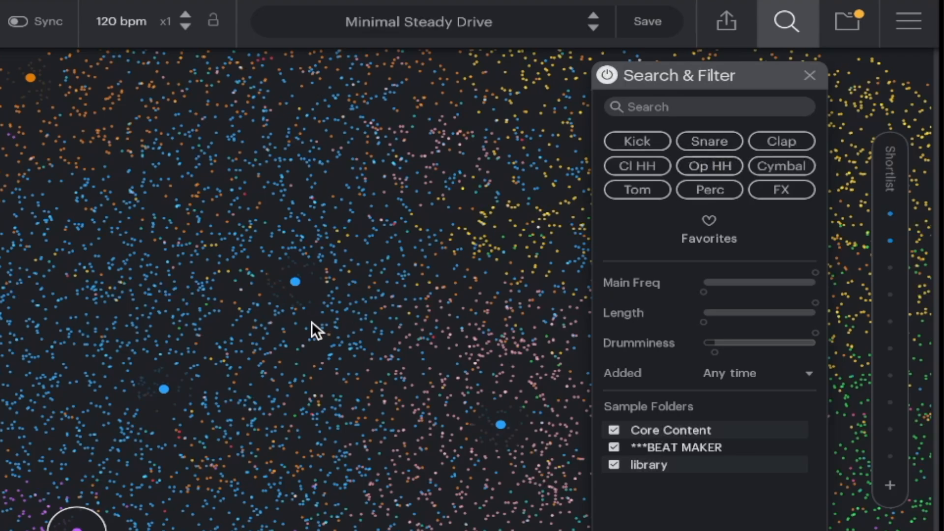
pyautogui.scroll(3, 284, 320)
pyautogui.scroll(-3, 283, 321)
pyautogui.scroll(3, 282, 320)
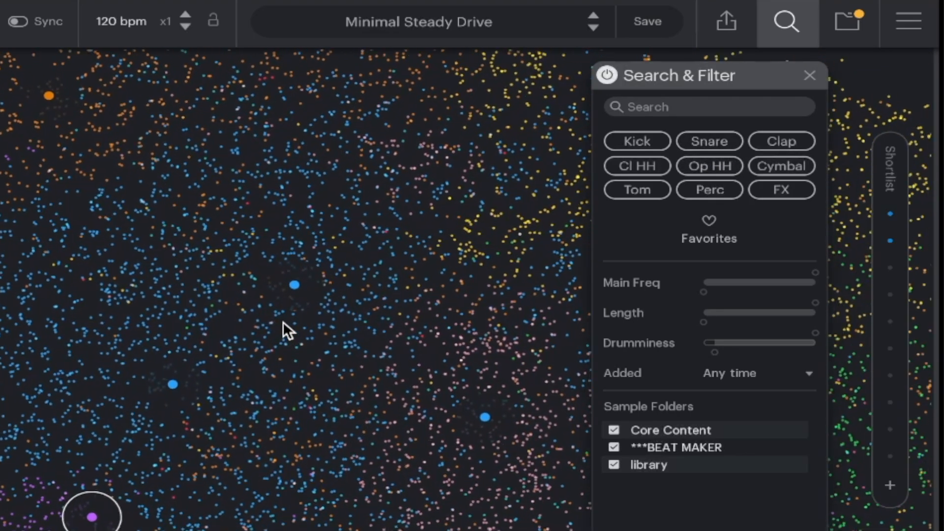
# Filter the Space map to show only Snare samples.
pyautogui.click(733, 138)
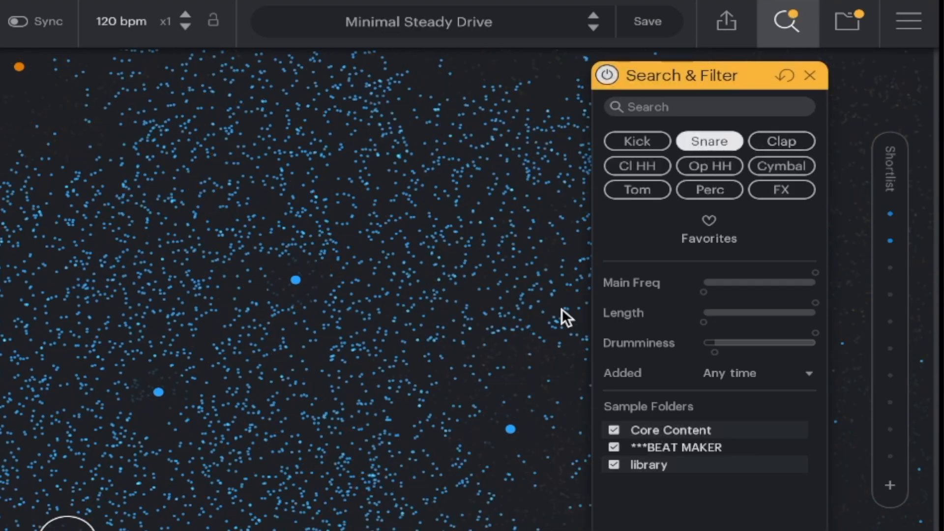
pyautogui.scroll(3, 369, 380)
pyautogui.scroll(-5, 369, 380)
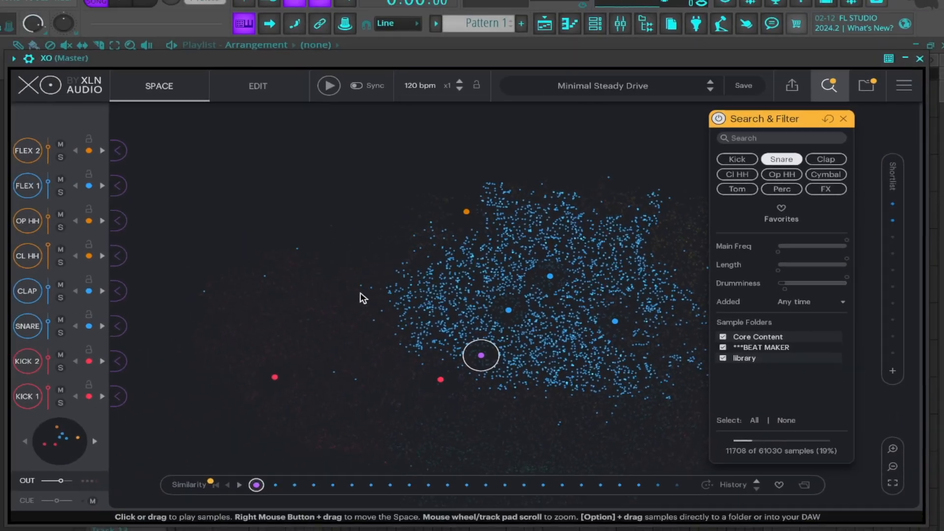
# Audition the filtered snares, ending on WestCoastHipHop_Gate_Verb_Snare_SP.wav.
pyautogui.moveTo(361, 295); pyautogui.dragTo(402, 142)
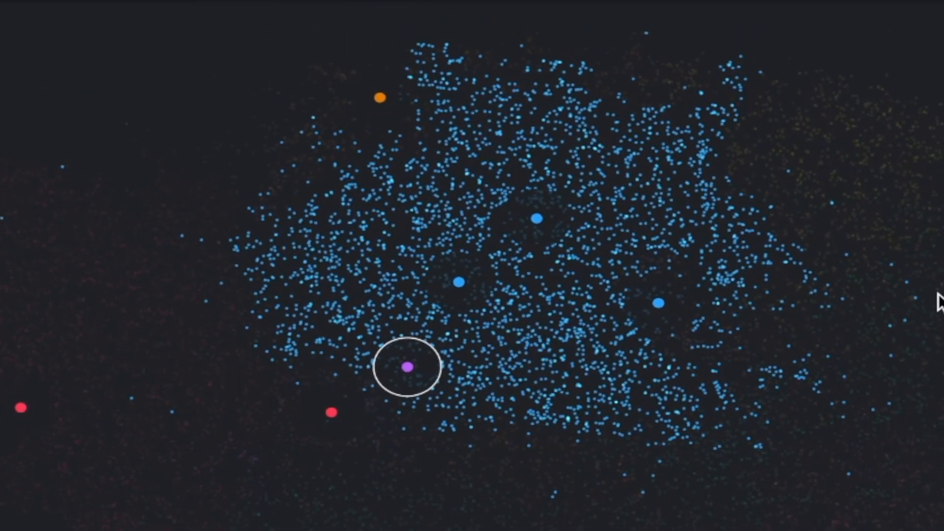
pyautogui.moveTo(407, 366)
pyautogui.mouseDown()
pyautogui.moveTo(190, 158)
pyautogui.moveTo(820, 370)
pyautogui.moveTo(601, 424)
pyautogui.moveTo(595, 246)
pyautogui.moveTo(546, 186)
pyautogui.moveTo(428, 185)
pyautogui.moveTo(350, 227)
pyautogui.moveTo(386, 323)
pyautogui.mouseUp()
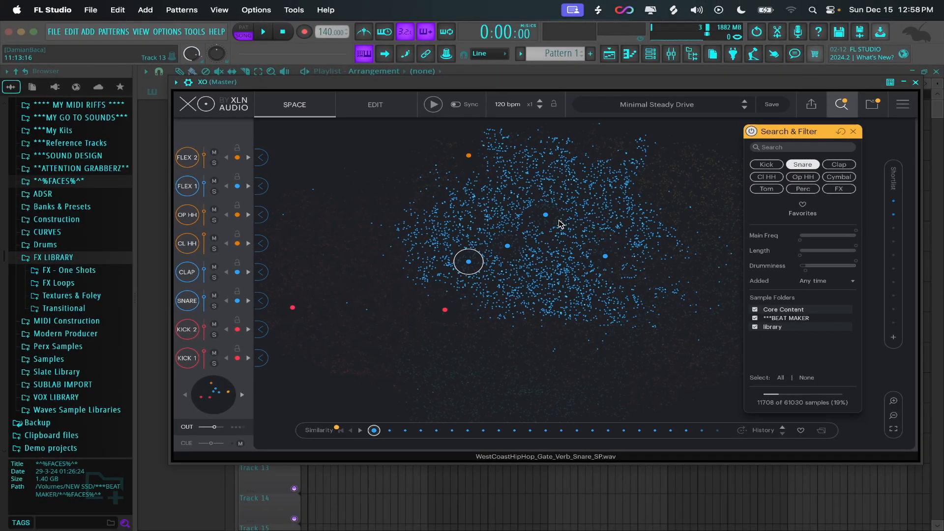
pyautogui.scroll(2, 561, 224)
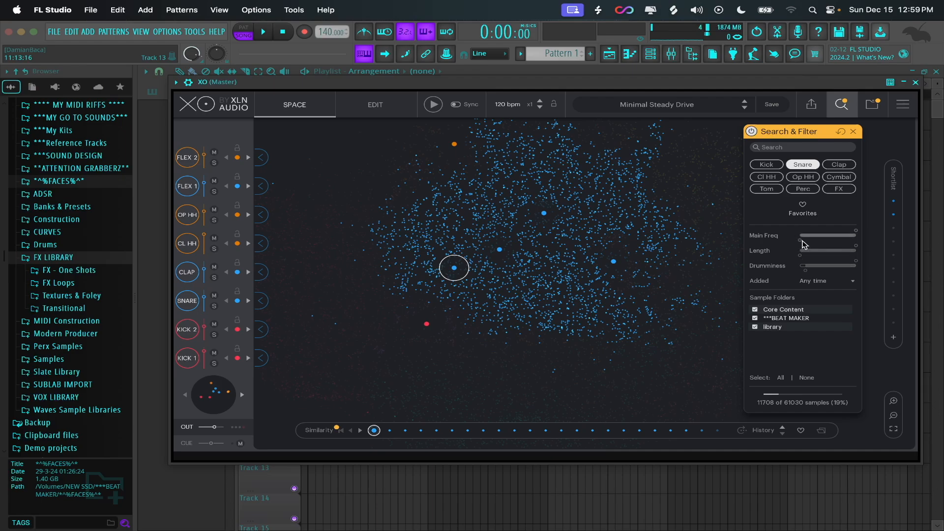
# Try lowering the Main Freq upper limit to about a third of its range to audition deeper snares, and restore it to >7.0 kHz.
pyautogui.moveTo(803, 244)
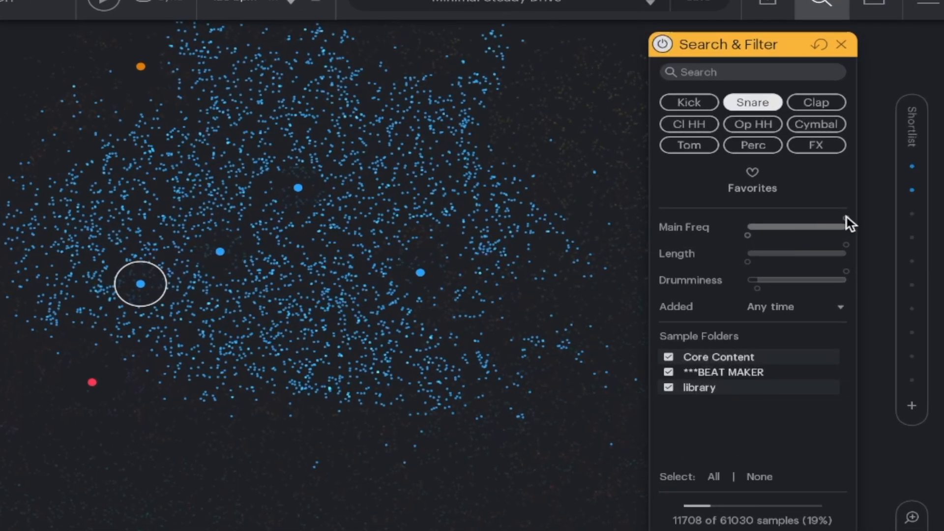
pyautogui.moveTo(853, 226)
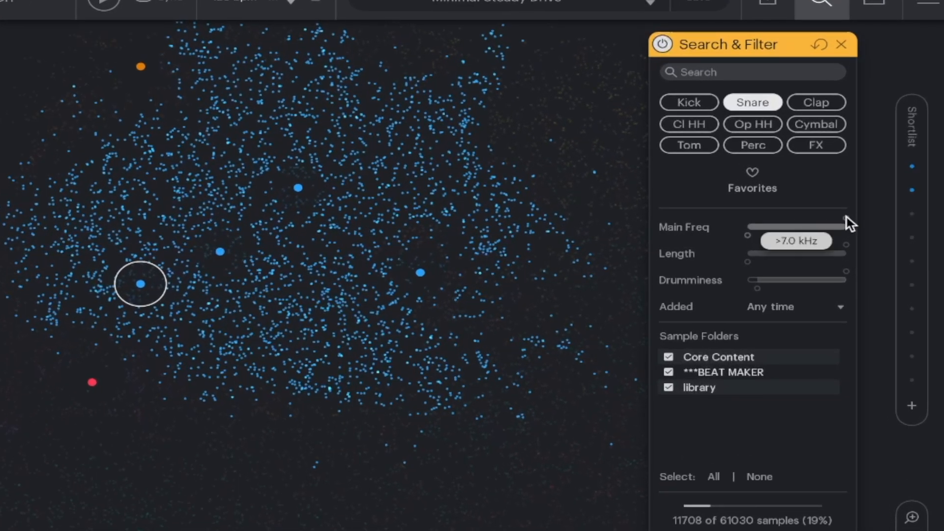
pyautogui.moveTo(847, 217); pyautogui.dragTo(784, 222)
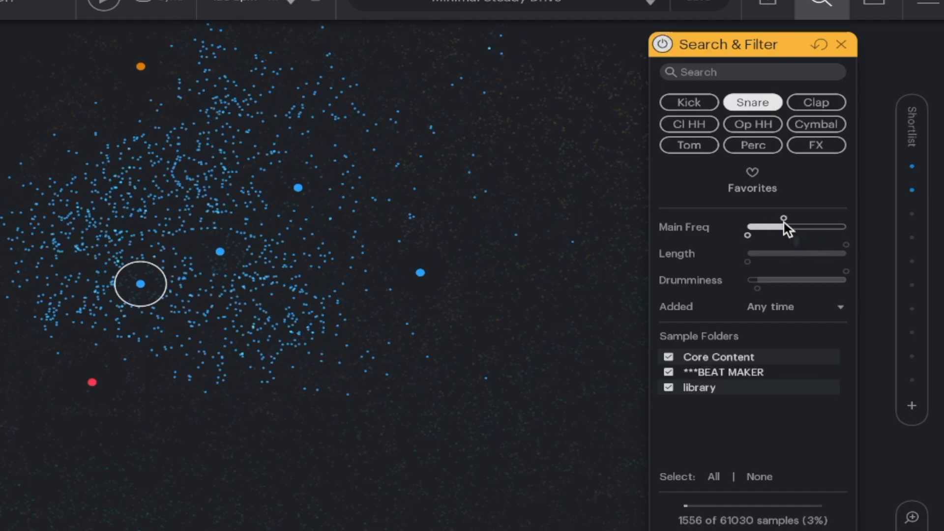
pyautogui.moveTo(265, 240)
pyautogui.mouseDown()
pyautogui.moveTo(101, 230)
pyautogui.moveTo(120, 327)
pyautogui.moveTo(137, 299)
pyautogui.mouseUp()
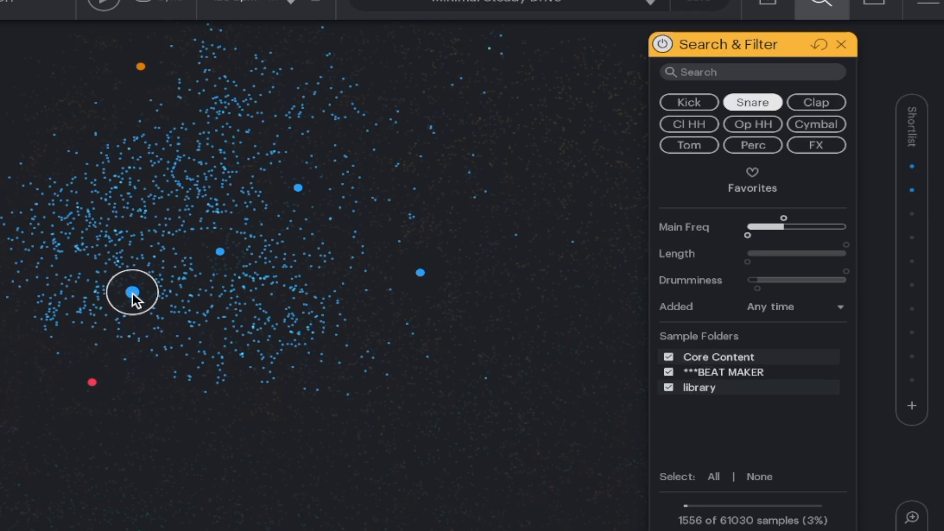
pyautogui.moveTo(784, 218); pyautogui.dragTo(864, 214)
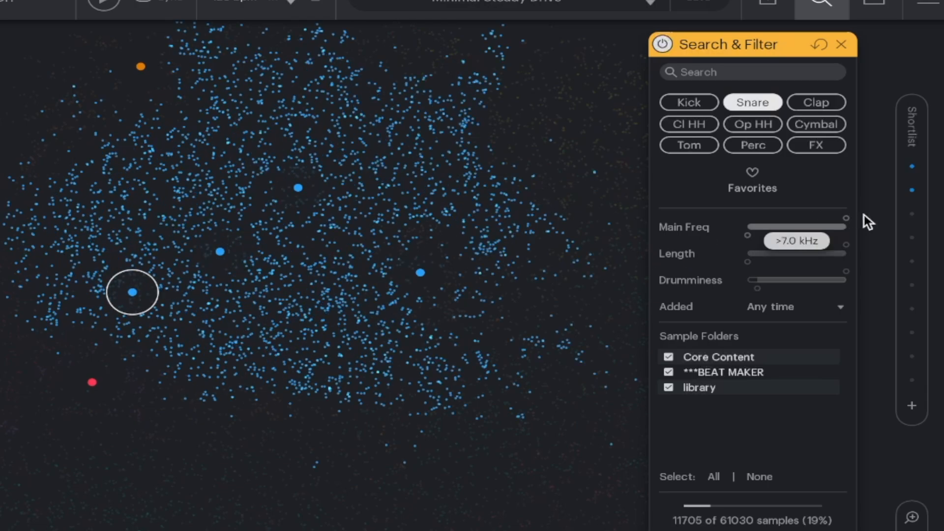
# Try raising the Main Freq lower limit to 1.2 kHz to audition brighter snares, and restore it to its minimum.
pyautogui.moveTo(748, 241)
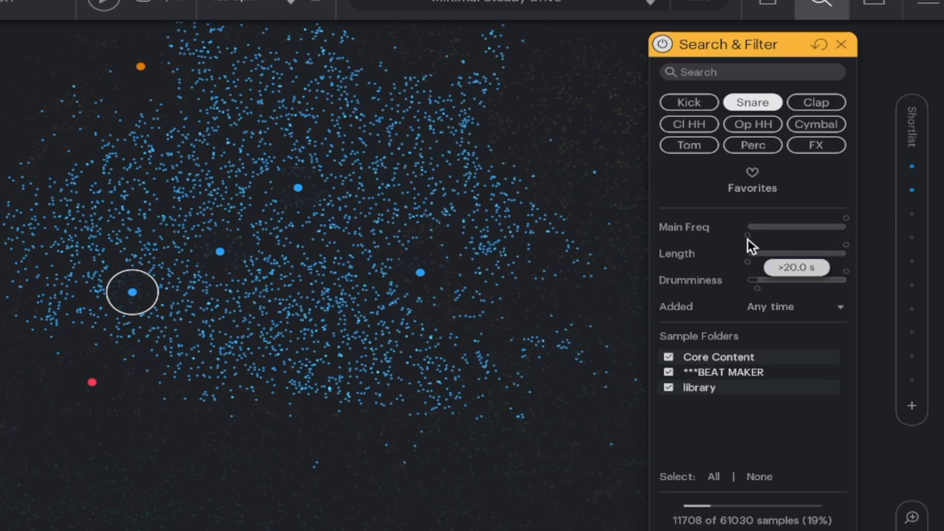
pyautogui.moveTo(755, 235); pyautogui.dragTo(827, 230)
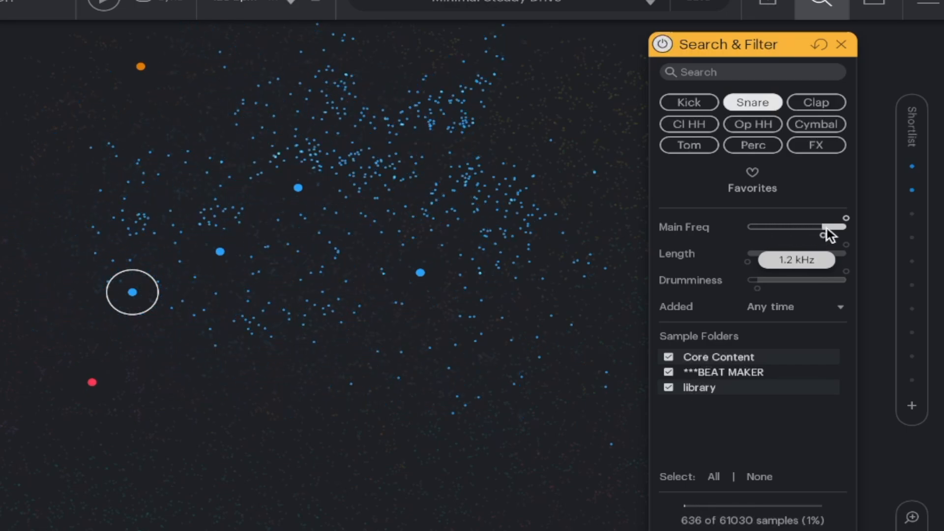
pyautogui.moveTo(413, 182)
pyautogui.mouseDown()
pyautogui.moveTo(321, 243)
pyautogui.moveTo(343, 286)
pyautogui.mouseUp()
pyautogui.moveTo(320, 358)
pyautogui.mouseDown()
pyautogui.moveTo(231, 325)
pyautogui.moveTo(331, 255)
pyautogui.moveTo(498, 213)
pyautogui.mouseUp()
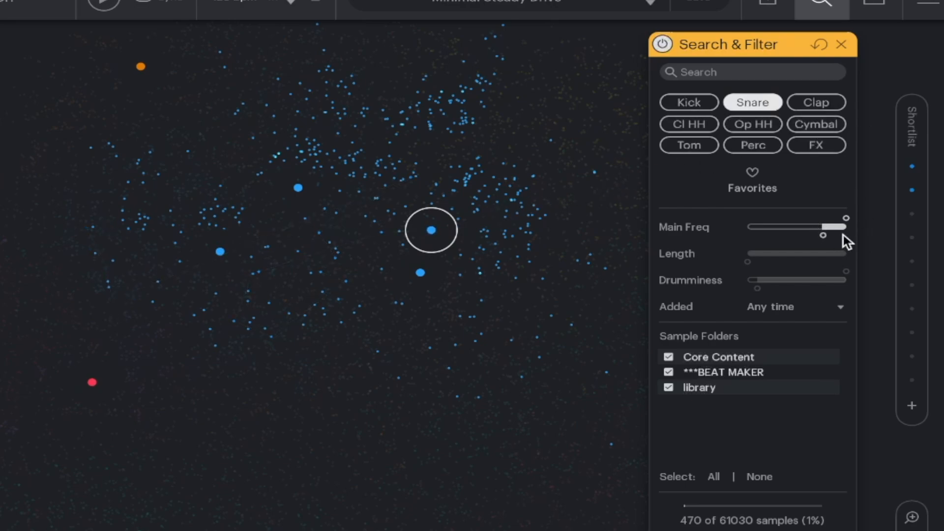
pyautogui.moveTo(820, 235); pyautogui.dragTo(709, 235)
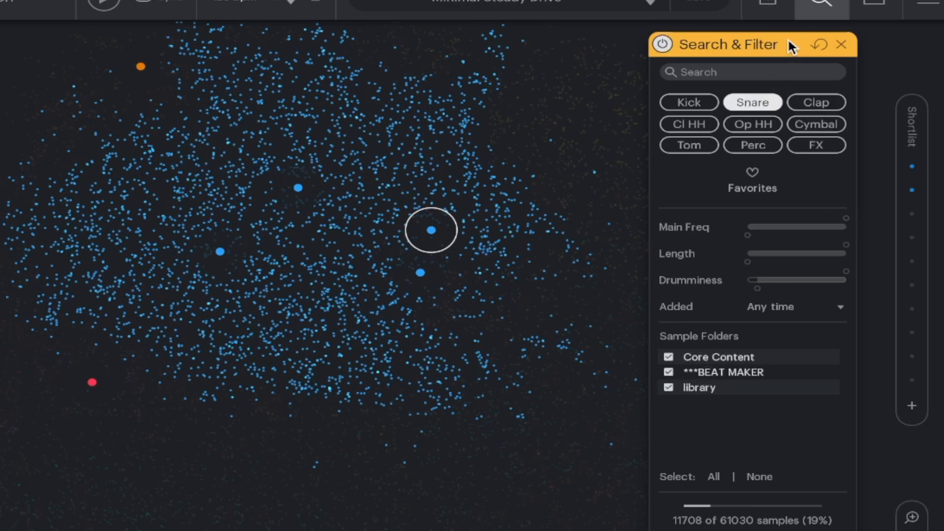
# Try lowering the Length upper limit to about a tenth of its range to audition short snares, and restore it to its maximum.
pyautogui.moveTo(788, 38); pyautogui.dragTo(812, 36)
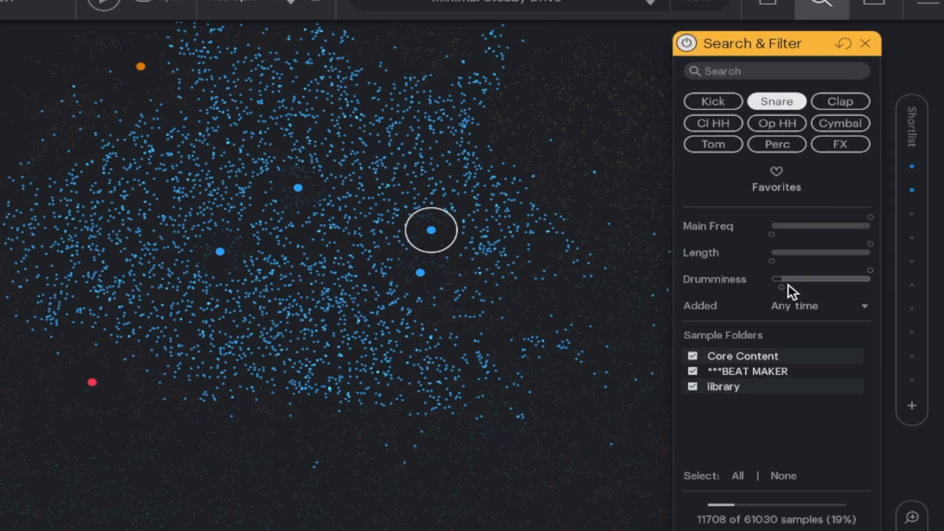
pyautogui.moveTo(874, 241); pyautogui.dragTo(783, 241)
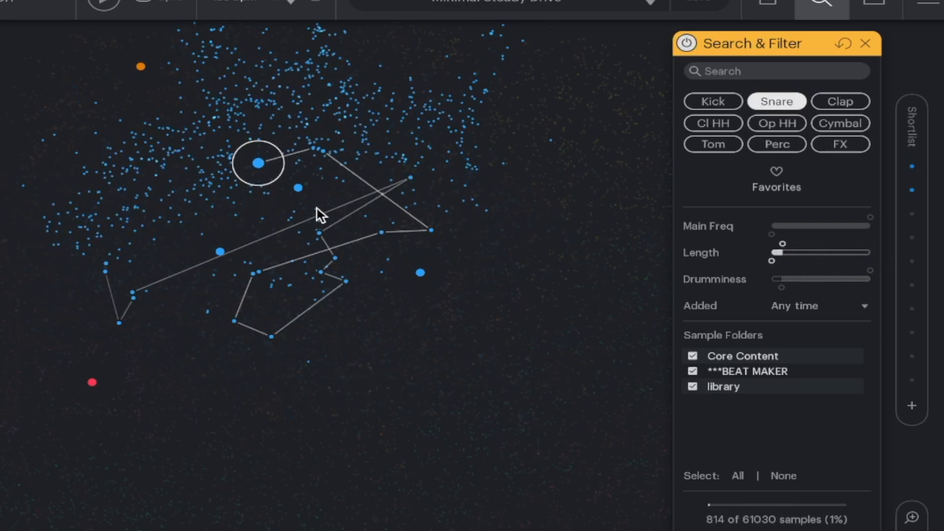
pyautogui.moveTo(784, 246)
pyautogui.moveTo(784, 248); pyautogui.dragTo(881, 255)
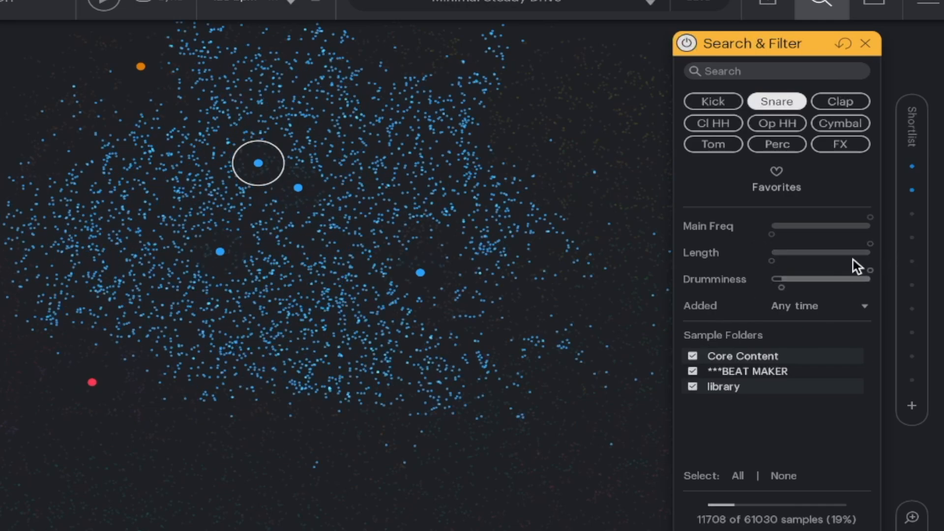
pyautogui.moveTo(873, 246); pyautogui.dragTo(887, 246)
# Raise the Drumminess lower limit to 81%, audition the matching snares, and reduce the limit to 0%.
pyautogui.moveTo(784, 288); pyautogui.dragTo(841, 288)
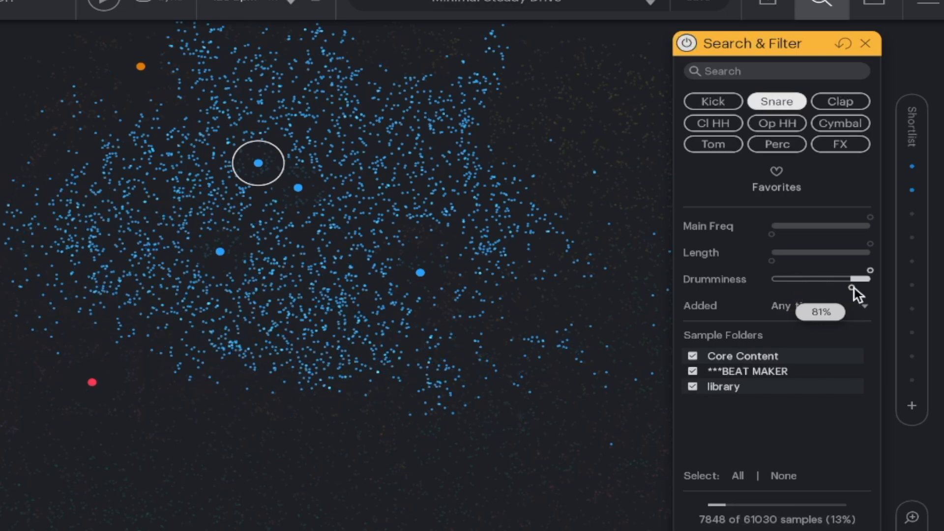
pyautogui.moveTo(331, 243)
pyautogui.mouseDown()
pyautogui.moveTo(186, 165)
pyautogui.moveTo(142, 197)
pyautogui.moveTo(190, 274)
pyautogui.moveTo(330, 335)
pyautogui.mouseUp()
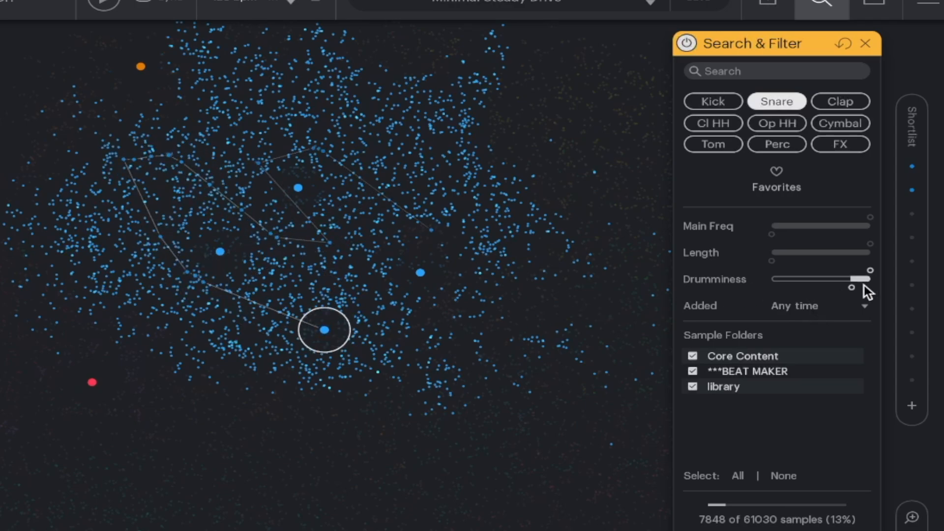
pyautogui.moveTo(848, 287); pyautogui.dragTo(742, 283)
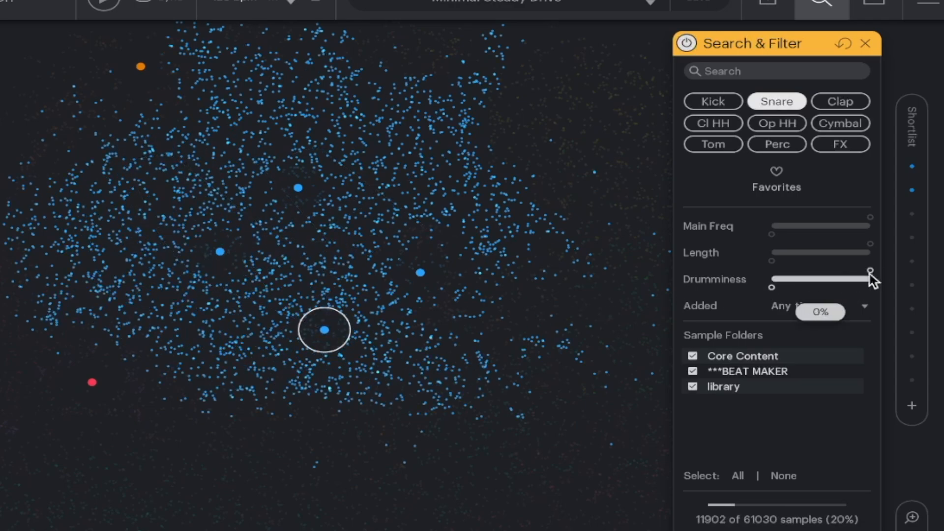
# Try limiting Drumminess to at most 16% to audition the less drum-like snares, and restore the upper limit to 100%.
pyautogui.moveTo(871, 270); pyautogui.dragTo(788, 270)
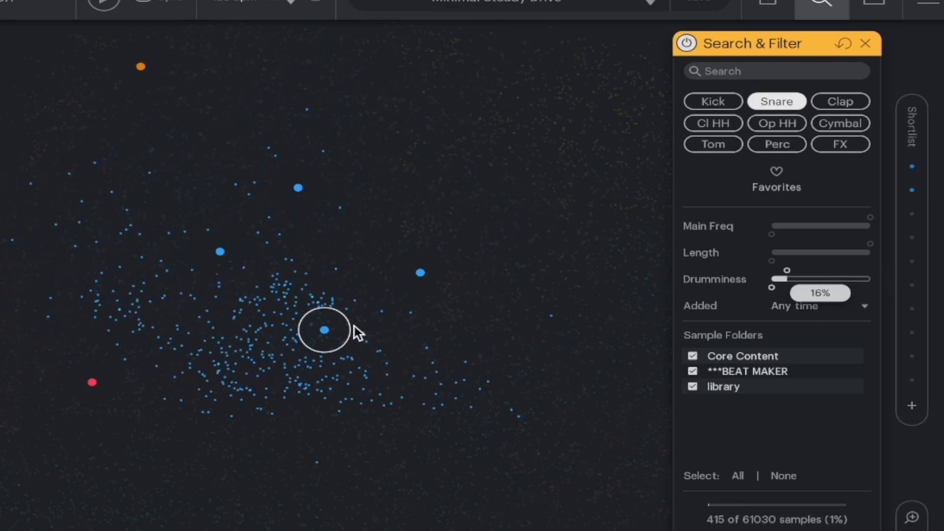
pyautogui.moveTo(248, 327)
pyautogui.mouseDown()
pyautogui.moveTo(249, 359)
pyautogui.moveTo(179, 348)
pyautogui.moveTo(149, 288)
pyautogui.mouseUp()
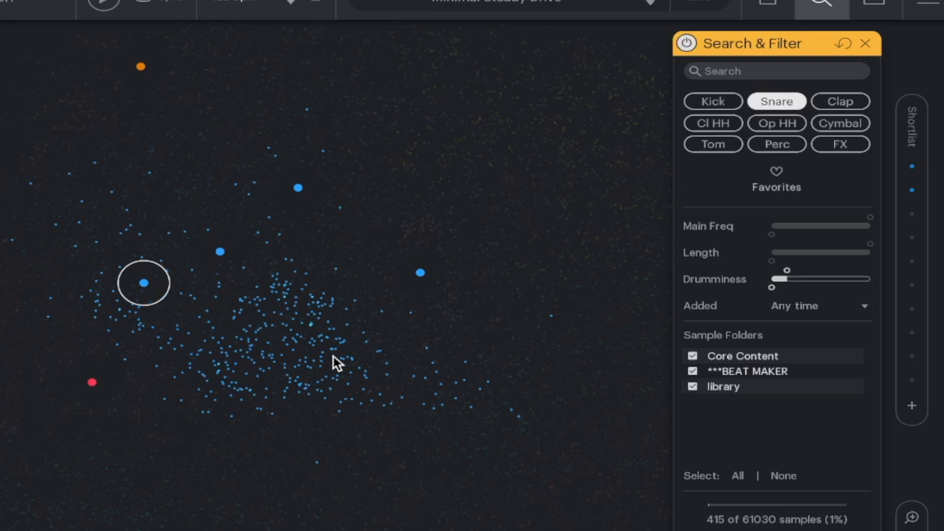
pyautogui.moveTo(320, 358)
pyautogui.mouseDown()
pyautogui.moveTo(249, 396)
pyautogui.moveTo(324, 354)
pyautogui.moveTo(368, 390)
pyautogui.mouseUp()
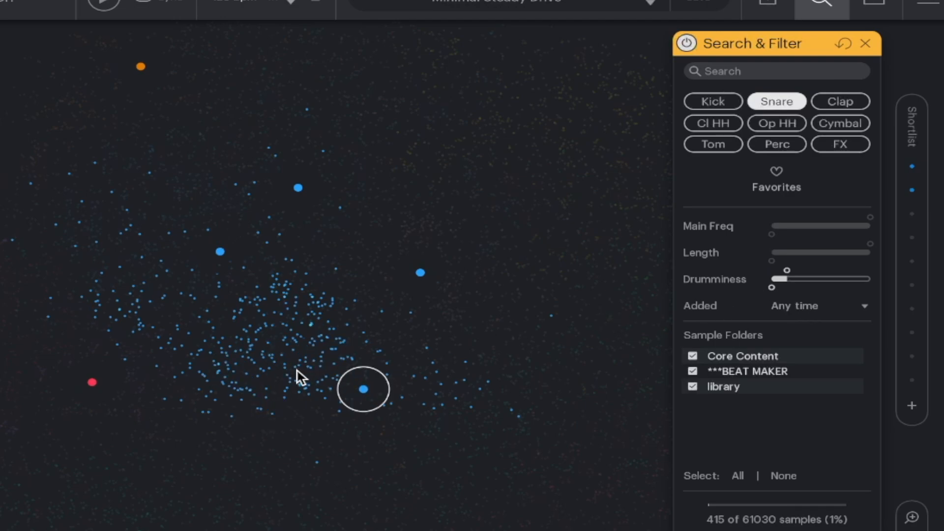
pyautogui.moveTo(788, 271); pyautogui.dragTo(931, 271)
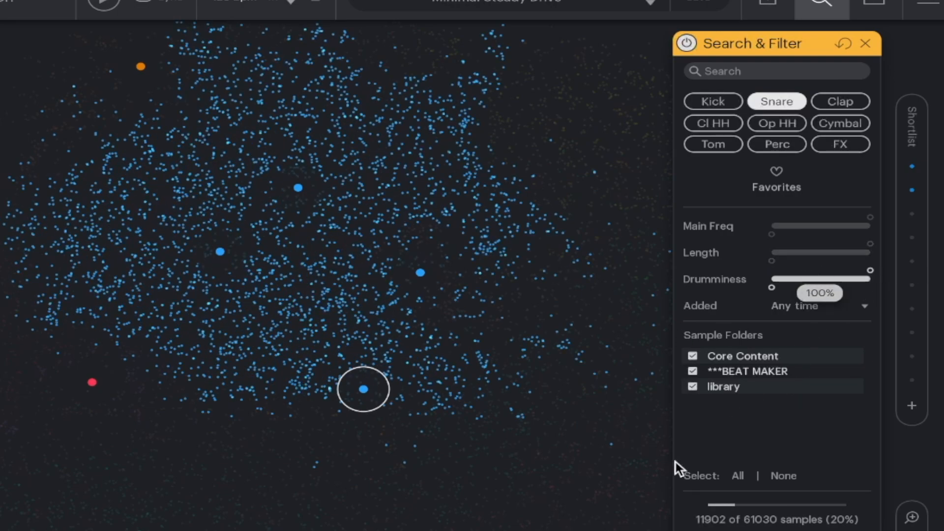
# Replace the Snare filter with the FX filter and audition FX samples across the Space map.
pyautogui.click(774, 111)
pyautogui.click(849, 145)
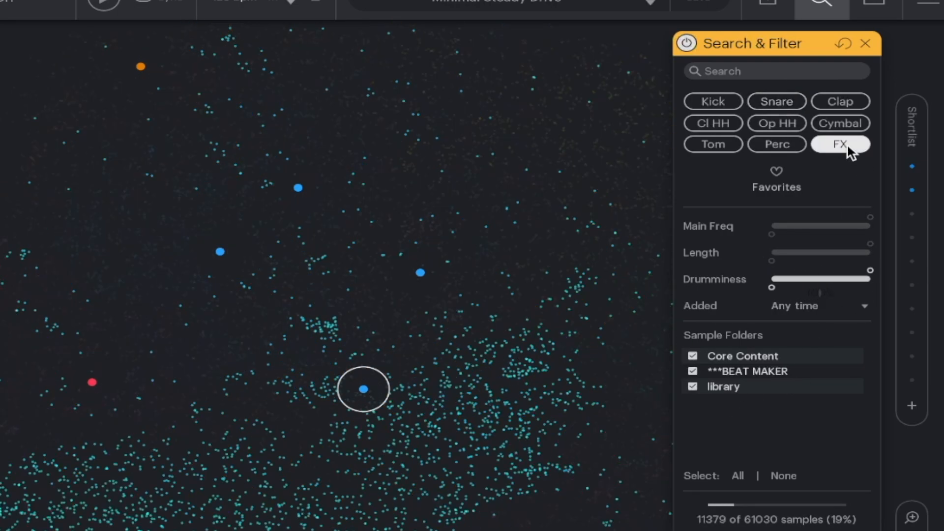
pyautogui.moveTo(543, 124)
pyautogui.mouseDown()
pyautogui.moveTo(389, 252)
pyautogui.moveTo(226, 284)
pyautogui.moveTo(304, 231)
pyautogui.moveTo(374, 252)
pyautogui.mouseUp()
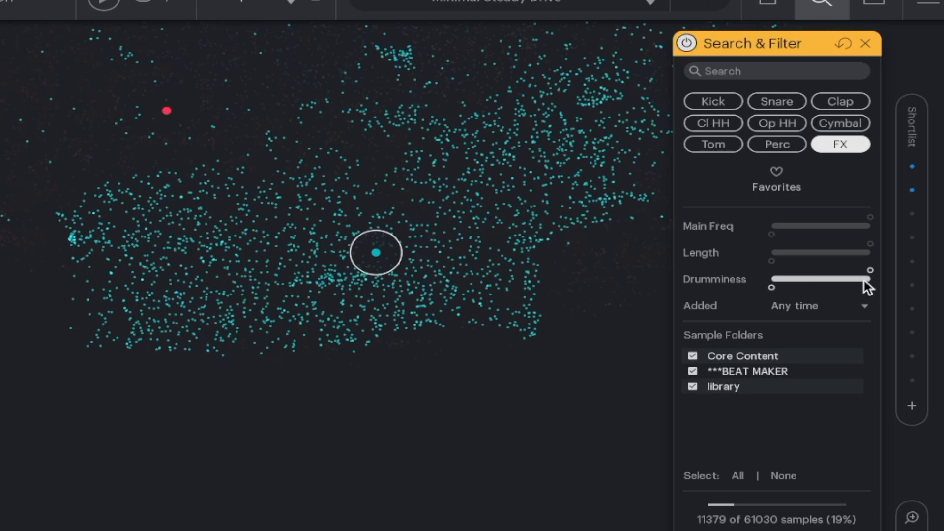
# Try raising the Drumminess lower limit to about three quarters and then nearly the maximum, auditioning the most drum-like FX samples.
pyautogui.moveTo(773, 290); pyautogui.dragTo(848, 291)
pyautogui.moveTo(558, 128); pyautogui.dragTo(194, 214)
pyautogui.click(589, 158)
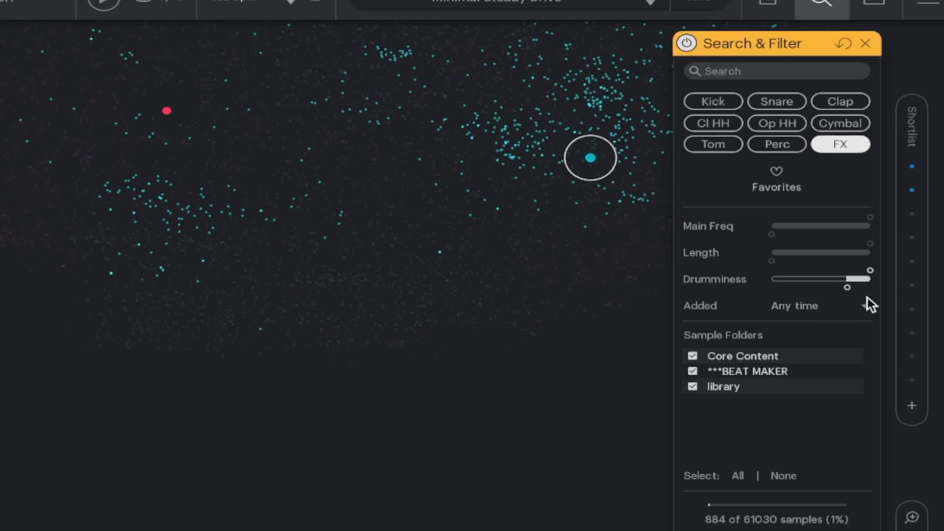
pyautogui.moveTo(848, 288); pyautogui.dragTo(865, 288)
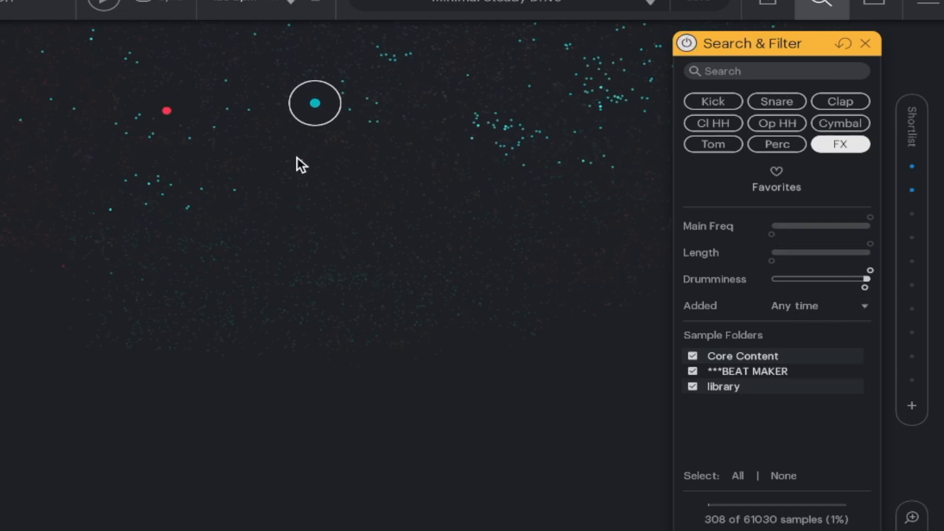
pyautogui.click(350, 110)
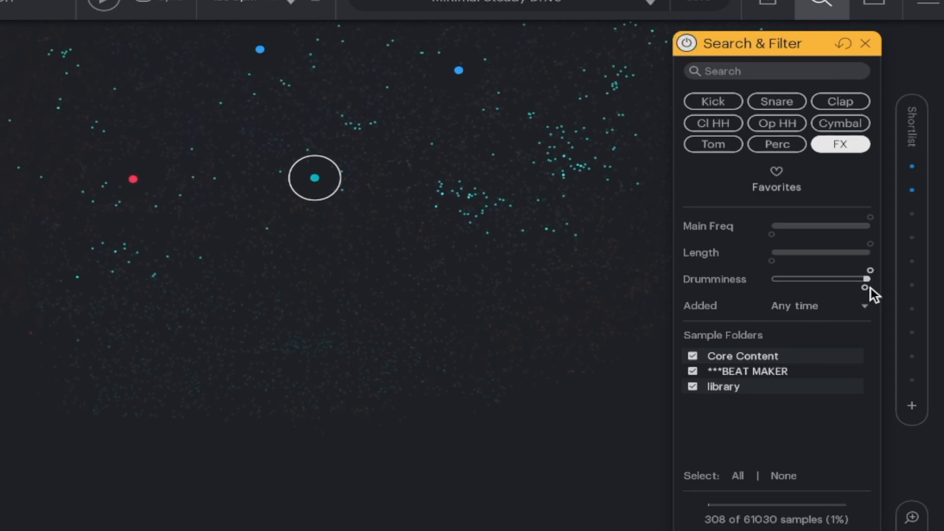
# Narrow Drumminess to 0–4%, audition the least drum-like FX samples, and restore the upper limit to its maximum.
pyautogui.moveTo(867, 289); pyautogui.dragTo(778, 270)
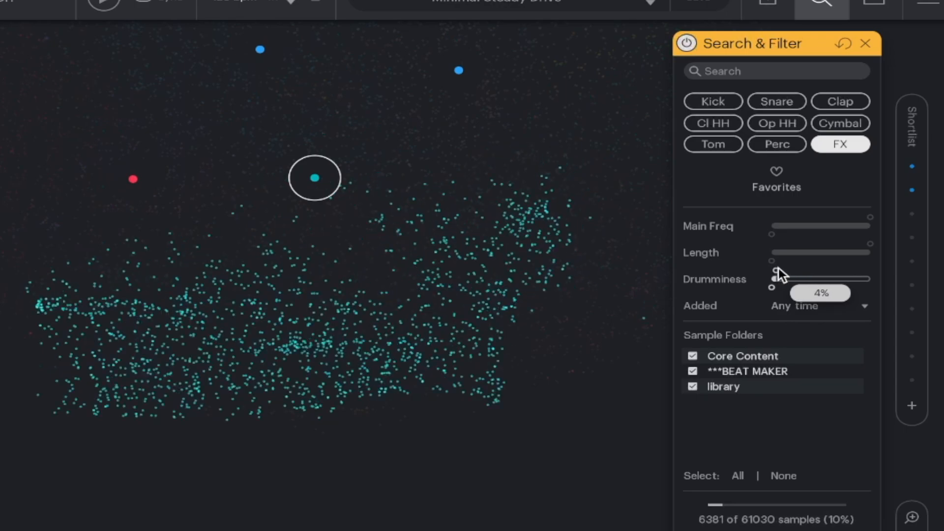
pyautogui.click(317, 357)
pyautogui.click(185, 361)
pyautogui.click(274, 329)
pyautogui.click(414, 344)
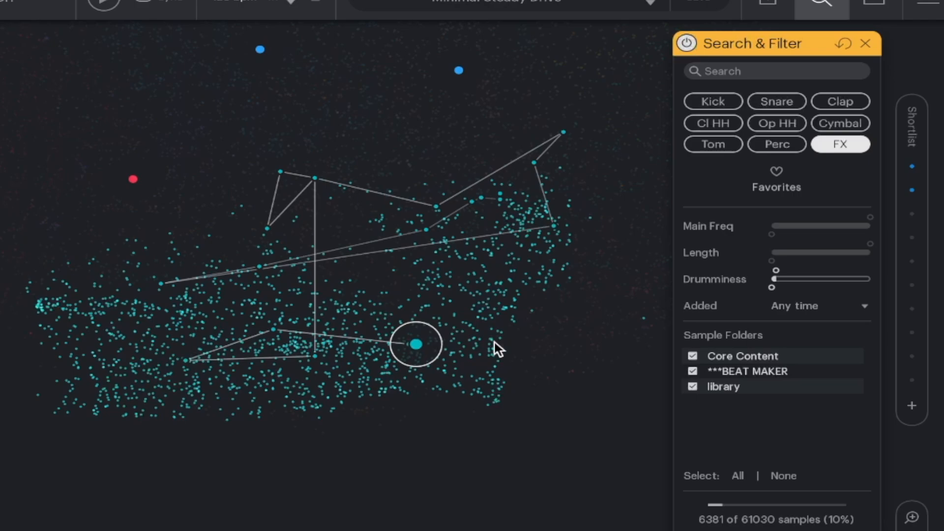
pyautogui.click(494, 341)
pyautogui.click(495, 319)
pyautogui.click(495, 313)
pyautogui.click(495, 310)
pyautogui.click(493, 366)
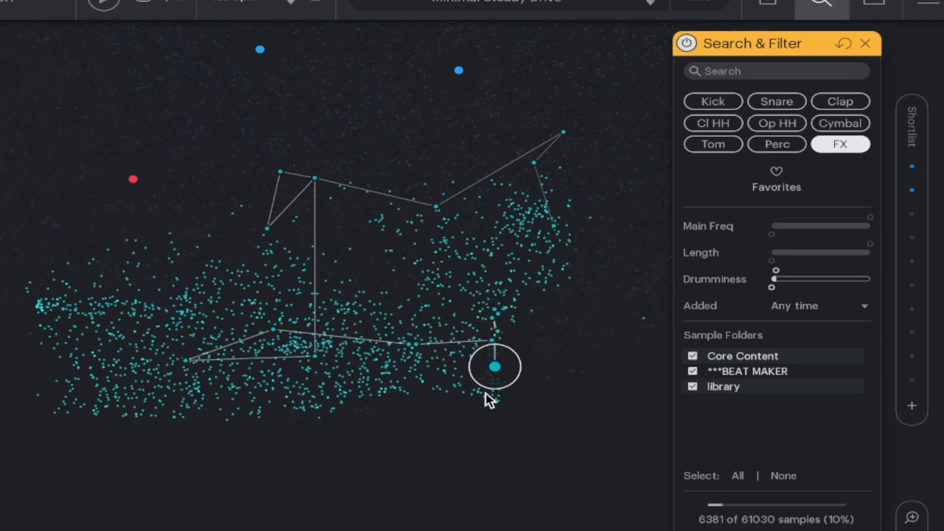
pyautogui.click(482, 393)
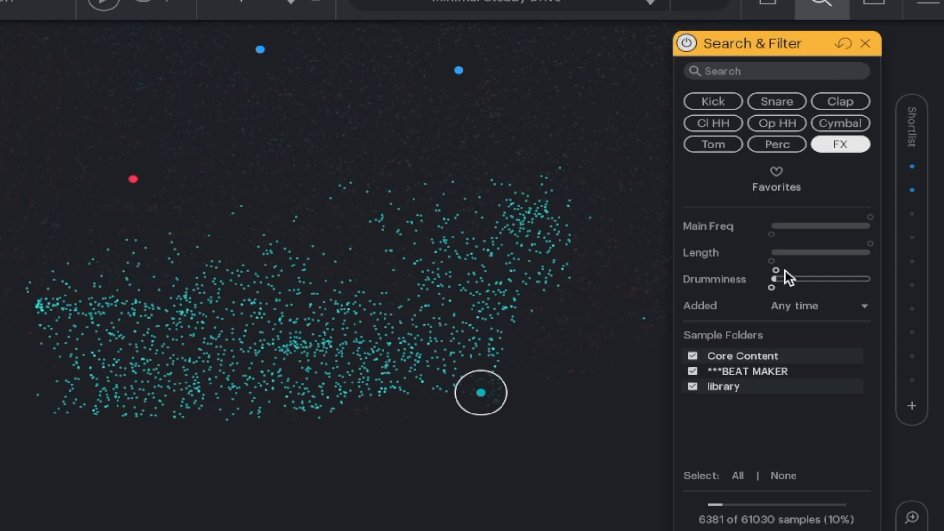
pyautogui.moveTo(782, 270); pyautogui.dragTo(904, 282)
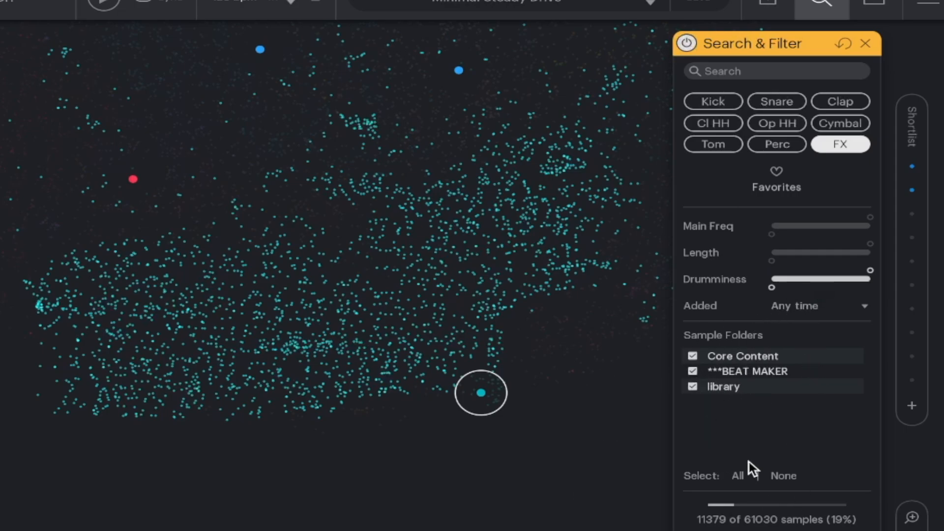
# Toggle the Core Content folder off and on, and view the Sample Folders list, closing it without Scan & Refresh.
pyautogui.click(693, 355)
pyautogui.click(693, 356)
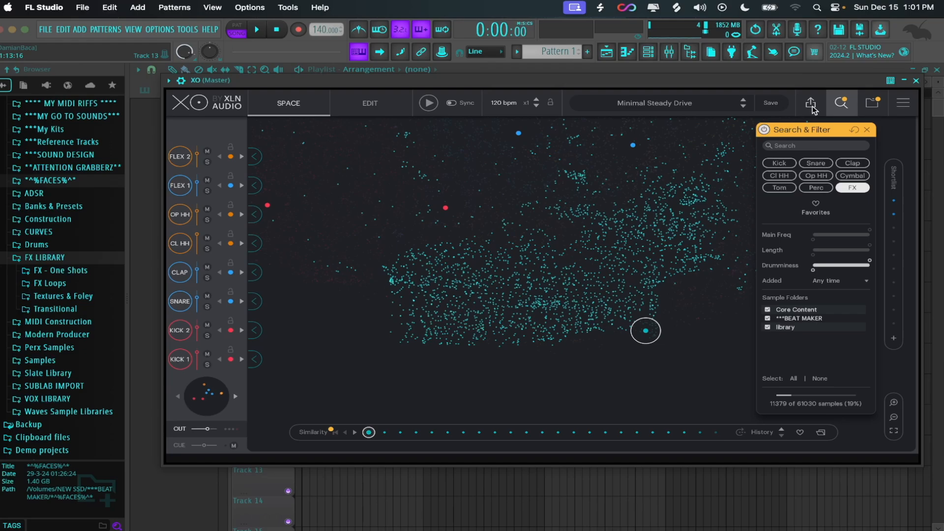
pyautogui.click(874, 103)
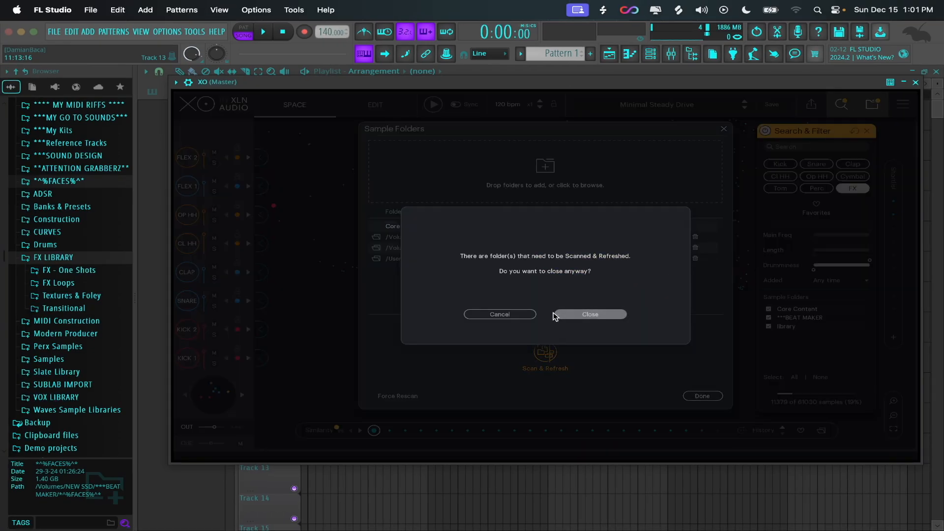
pyautogui.click(591, 314)
pyautogui.click(873, 103)
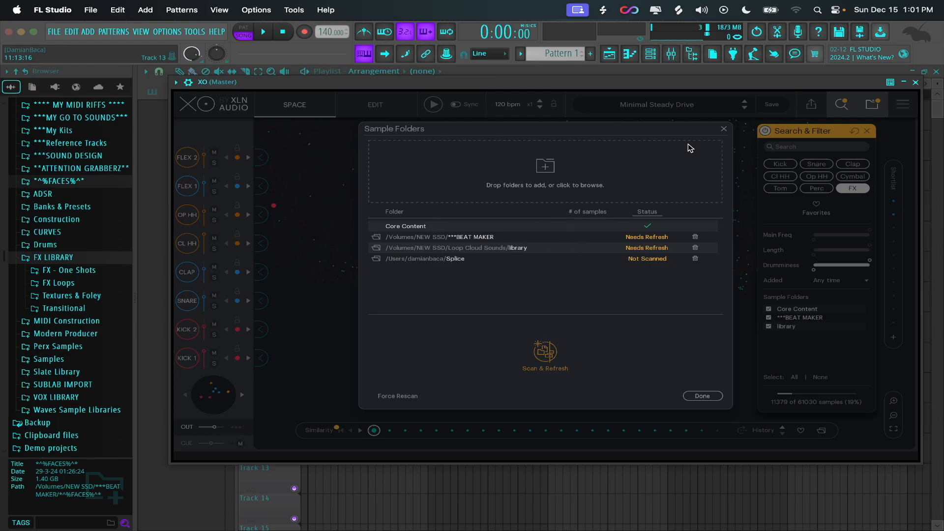
pyautogui.click(726, 129)
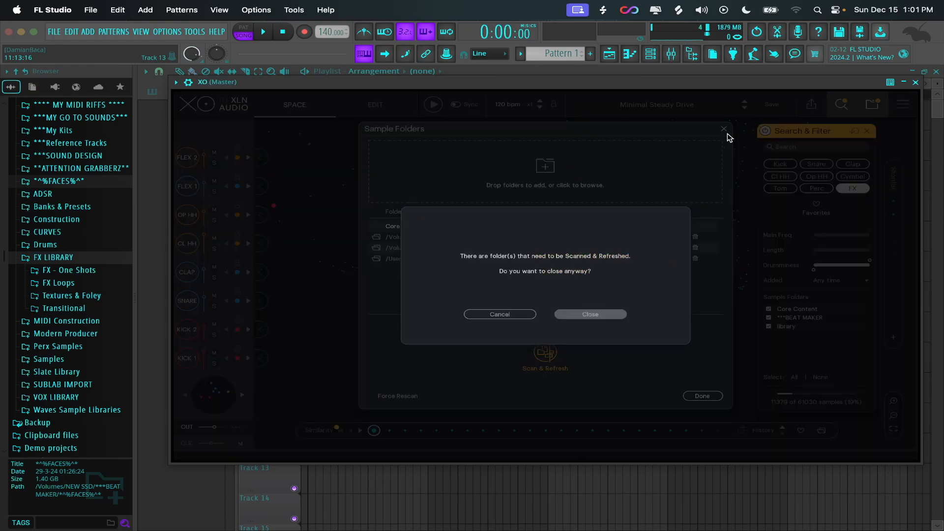
pyautogui.click(590, 319)
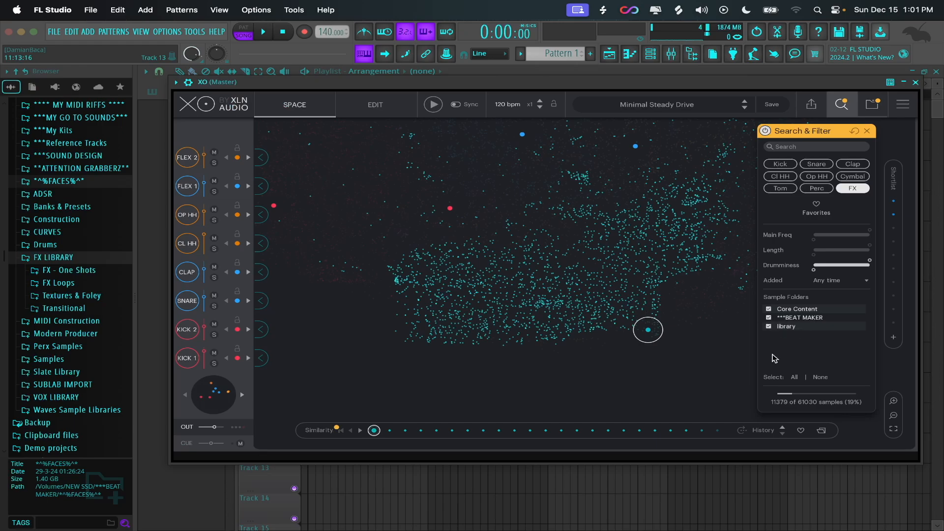
# Toggle the sample folder filters individually, leaving only ***BEAT MAKER and library enabled with Core Content excluded.
pyautogui.click(769, 327)
pyautogui.click(769, 318)
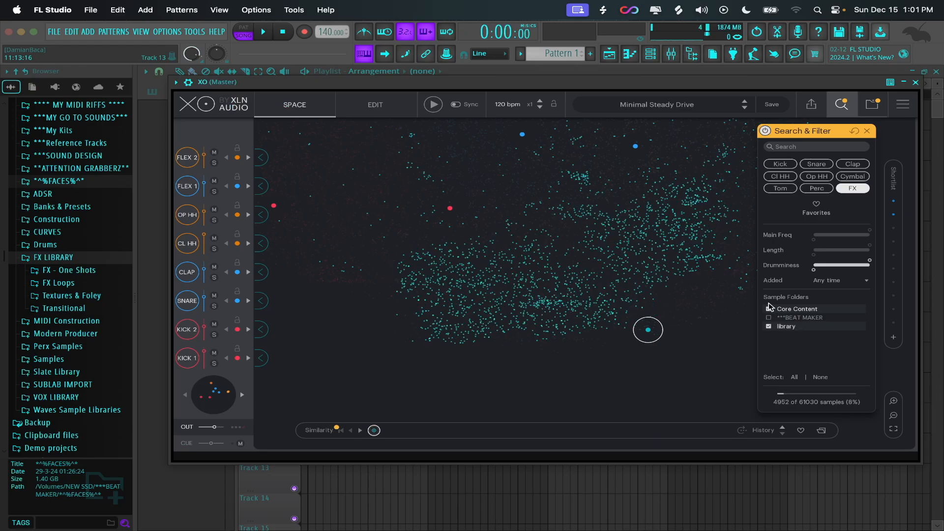
pyautogui.click(769, 309)
pyautogui.click(769, 327)
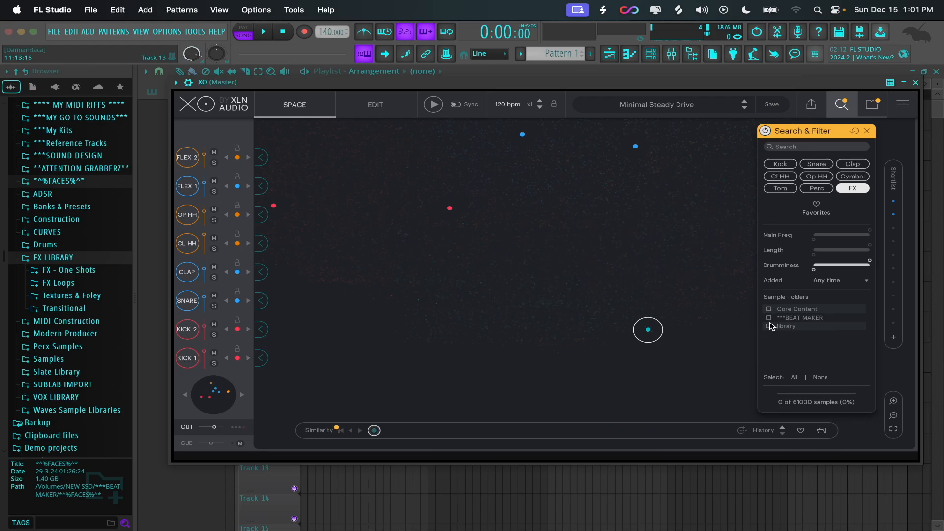
pyautogui.click(769, 318)
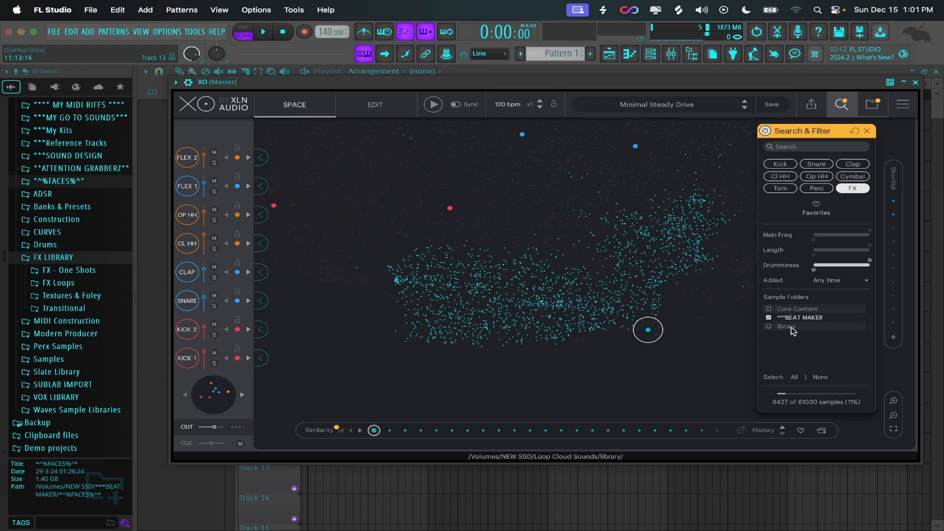
pyautogui.click(770, 326)
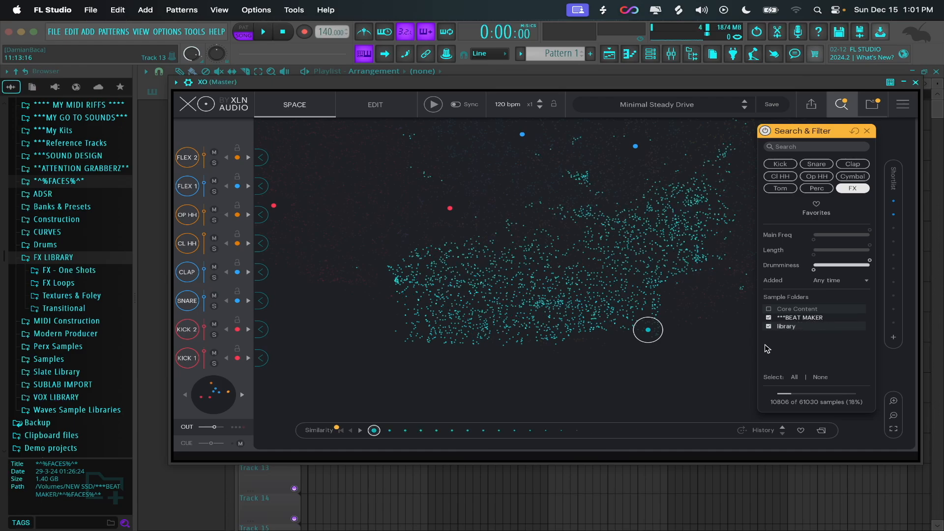
# Reposition the Search & Filter panel, remove the FX category filter, and search the samples for "trap".
pyautogui.moveTo(815, 122); pyautogui.dragTo(774, 119)
pyautogui.click(821, 188)
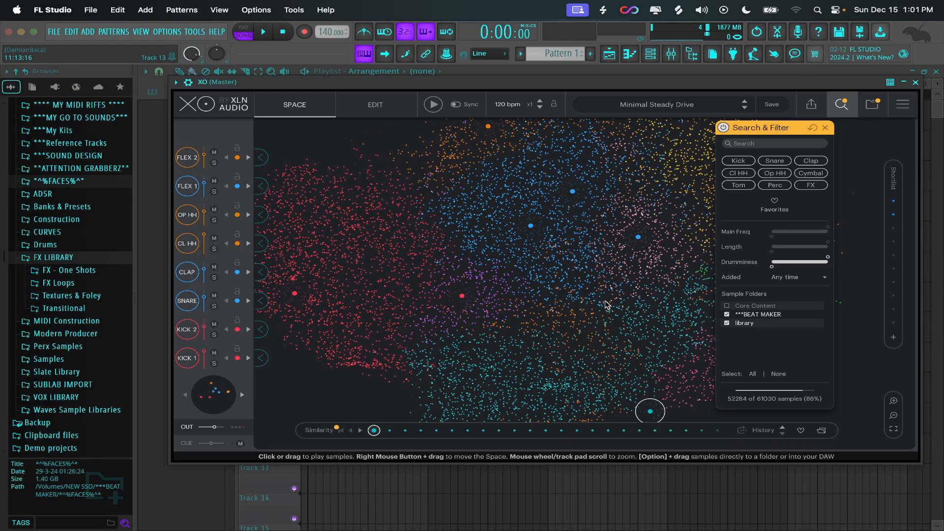
pyautogui.click(766, 144)
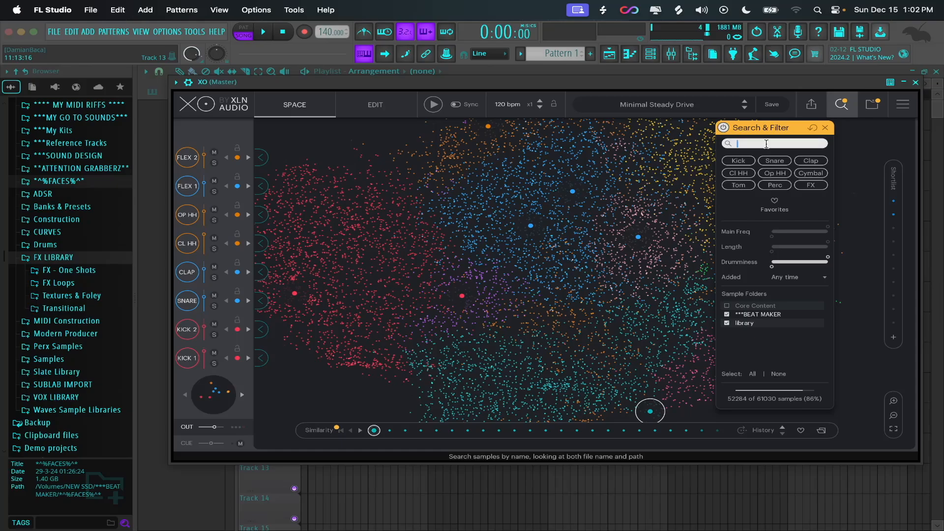
pyautogui.write('t')
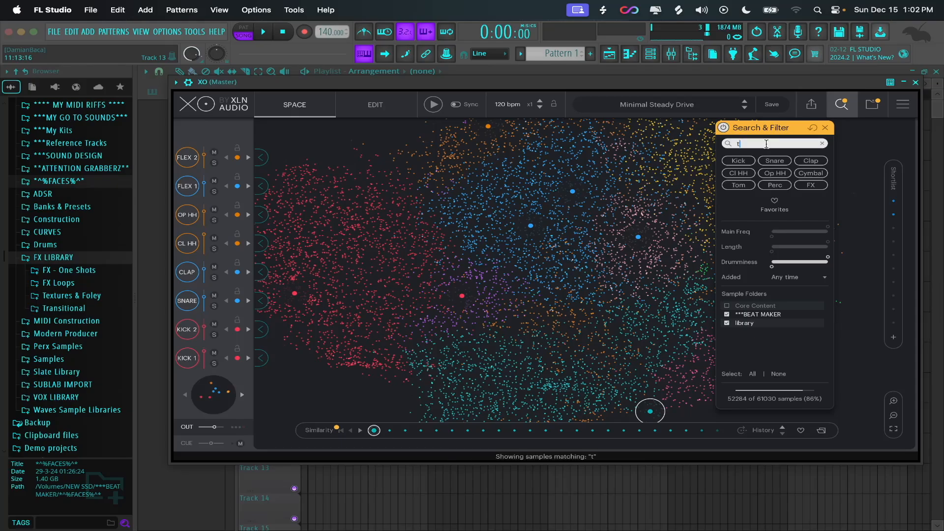
pyautogui.write('rap')
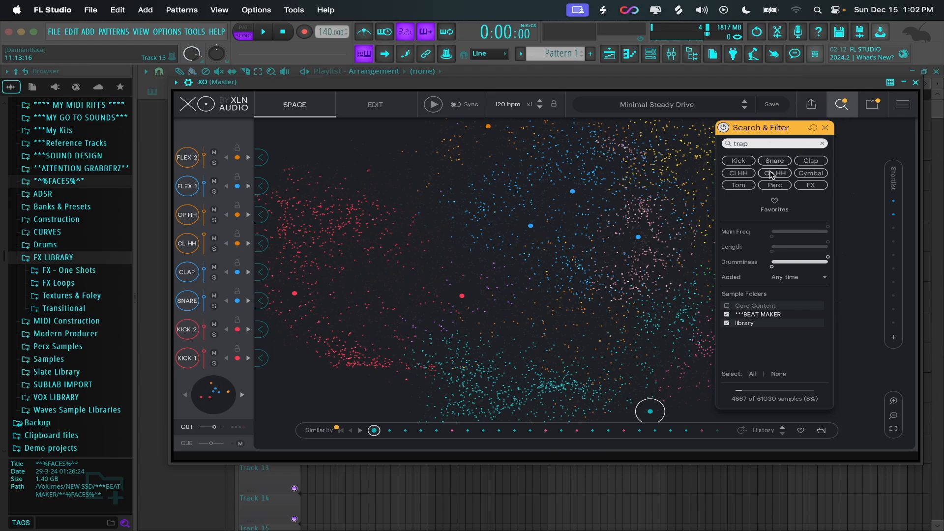
# Limit the "trap" search to kicks and audition a run of trap kicks in the sample space.
pyautogui.click(739, 161)
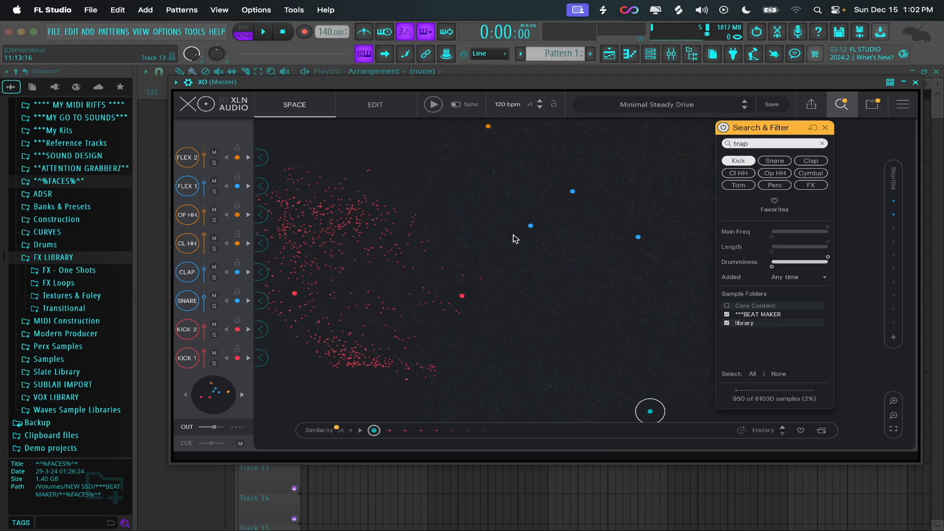
pyautogui.moveTo(495, 221)
pyautogui.mouseDown()
pyautogui.moveTo(487, 210)
pyautogui.moveTo(470, 268)
pyautogui.moveTo(496, 311)
pyautogui.moveTo(525, 276)
pyautogui.moveTo(605, 265)
pyautogui.mouseUp()
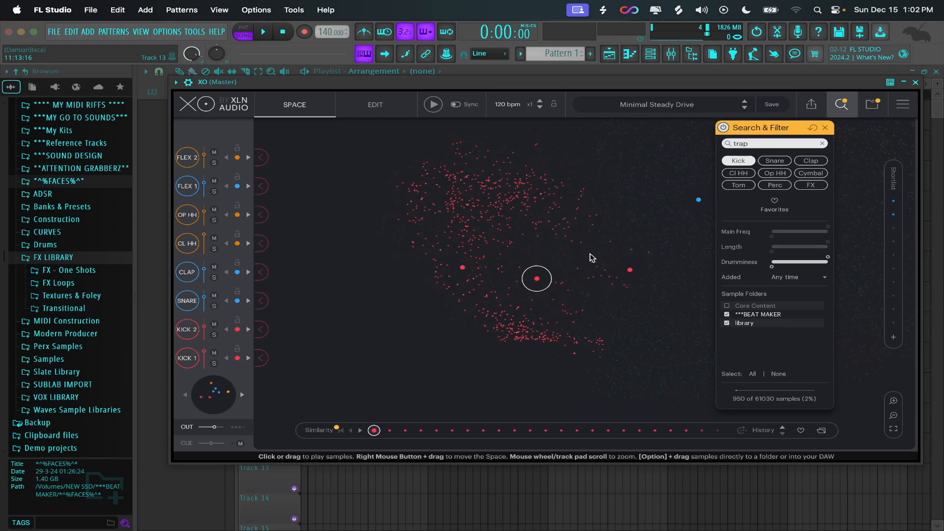
pyautogui.scroll(5, 565, 255)
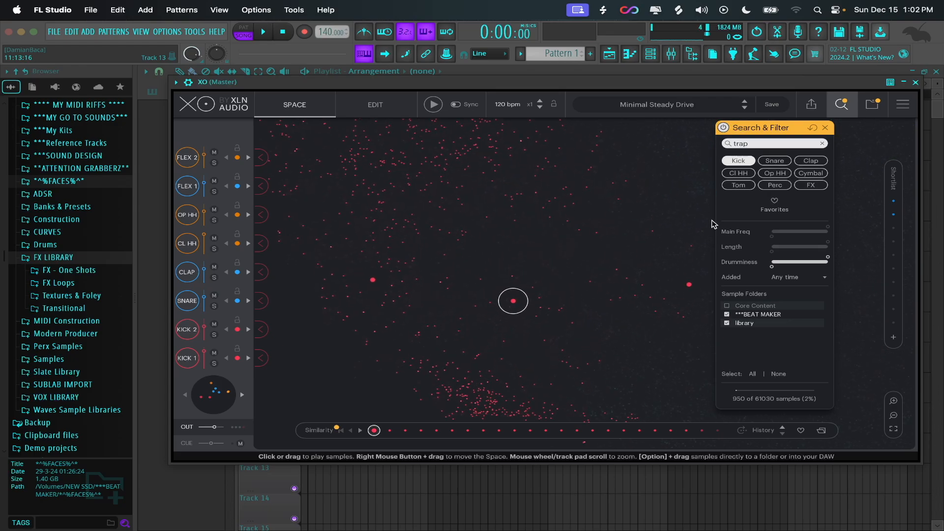
pyautogui.moveTo(782, 137); pyautogui.dragTo(809, 132)
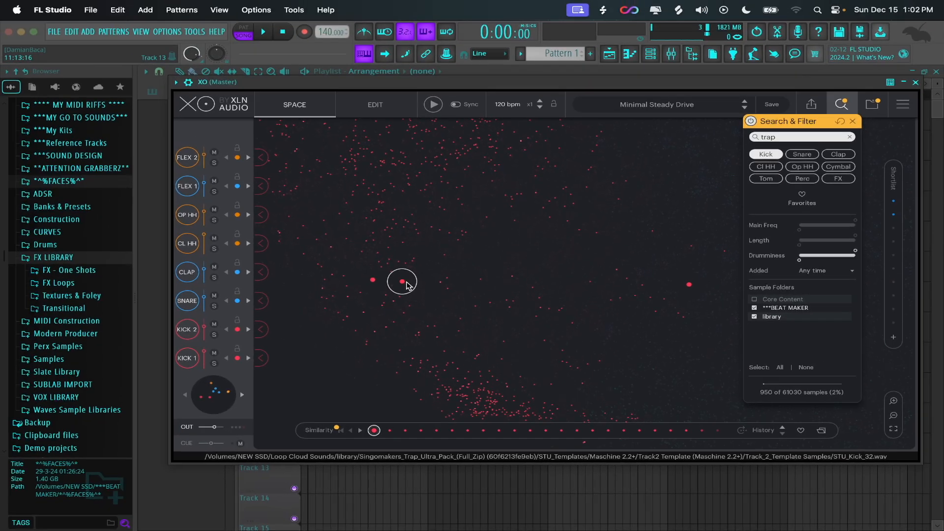
pyautogui.moveTo(406, 284); pyautogui.dragTo(402, 186)
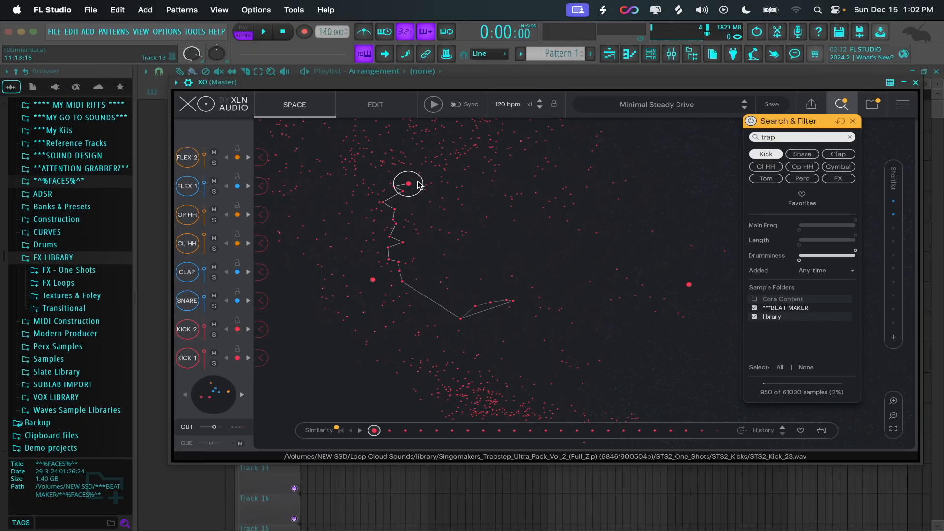
pyautogui.scroll(-2, 541, 187)
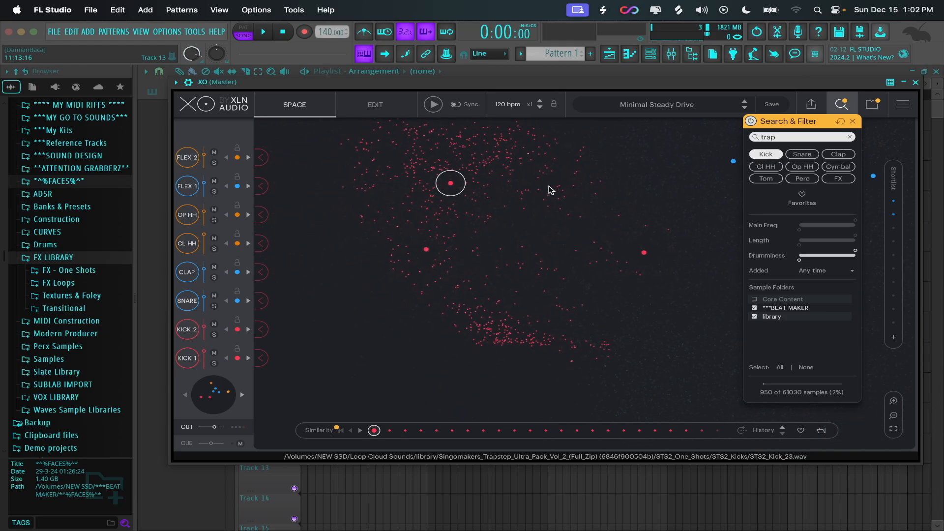
pyautogui.moveTo(549, 187); pyautogui.dragTo(506, 247)
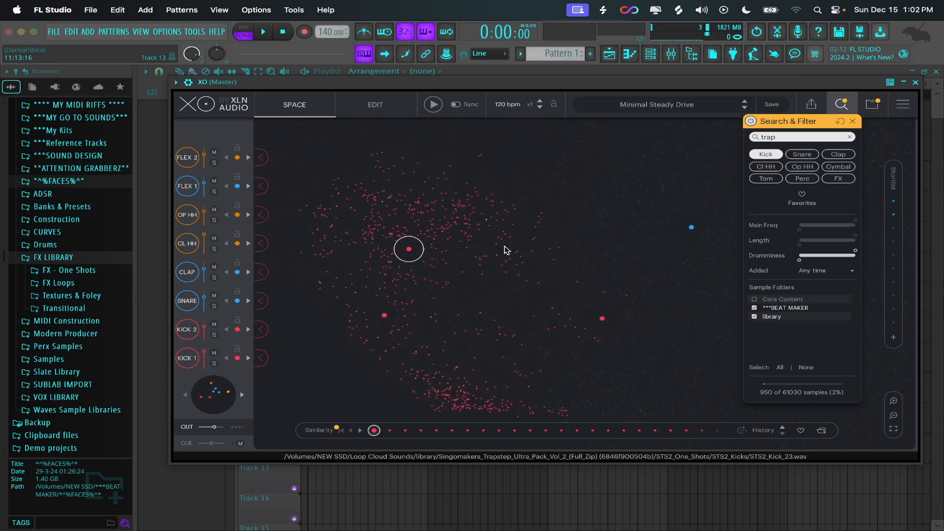
# Clear the "trap" search text and toggle the Favorites filter on and off for the kicks.
pyautogui.click(851, 138)
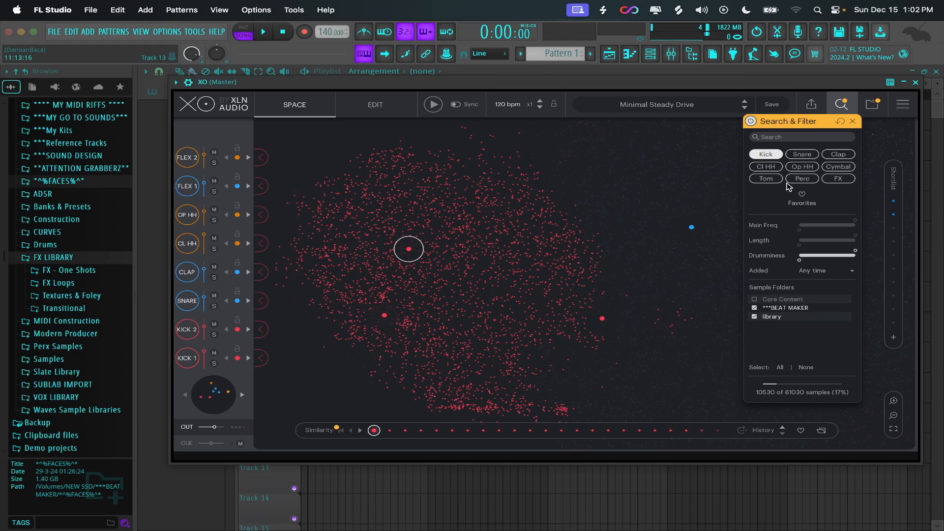
pyautogui.moveTo(567, 275)
pyautogui.mouseDown()
pyautogui.moveTo(530, 250)
pyautogui.moveTo(501, 257)
pyautogui.mouseUp()
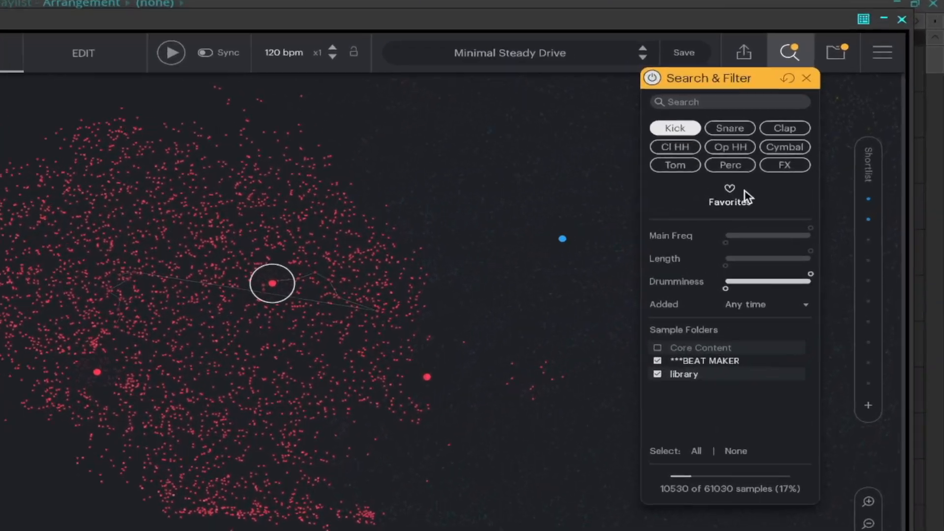
pyautogui.click(798, 198)
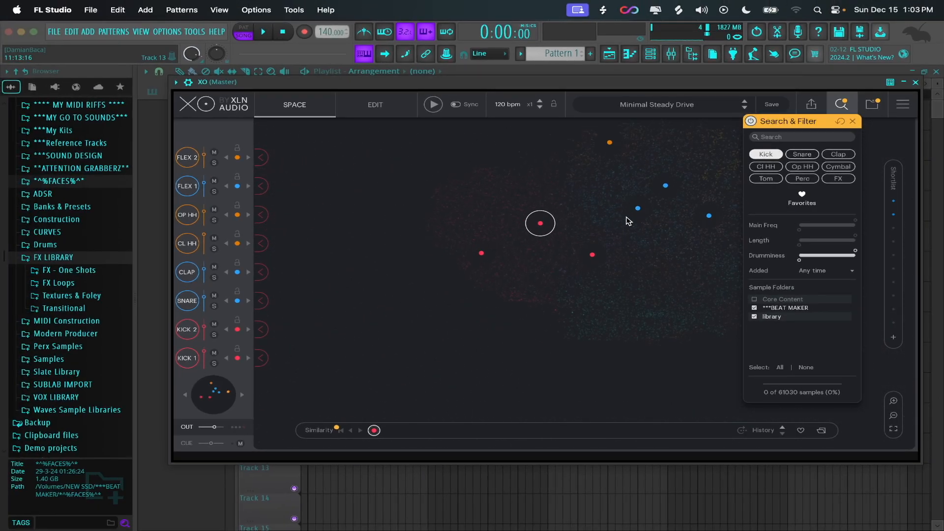
pyautogui.scroll(4, 610, 216)
pyautogui.moveTo(609, 217); pyautogui.dragTo(598, 243)
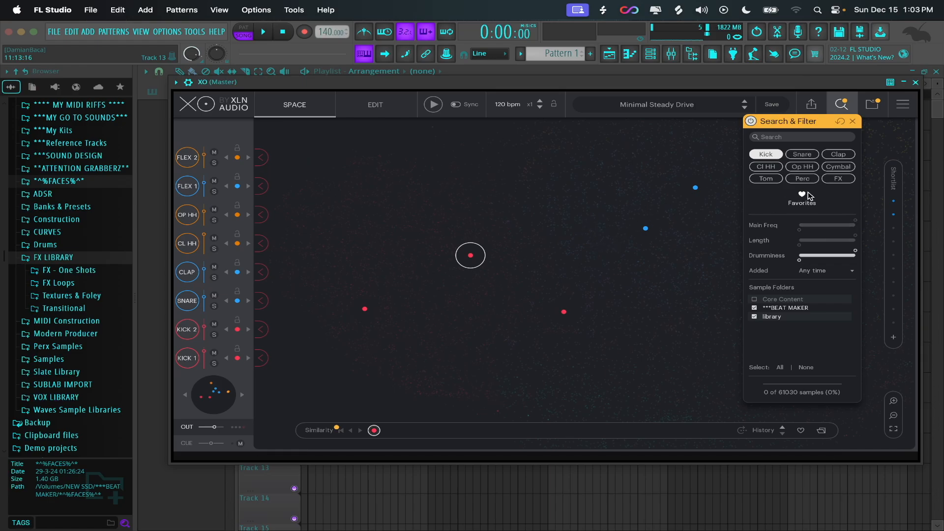
pyautogui.click(803, 194)
pyautogui.moveTo(540, 245); pyautogui.dragTo(529, 254)
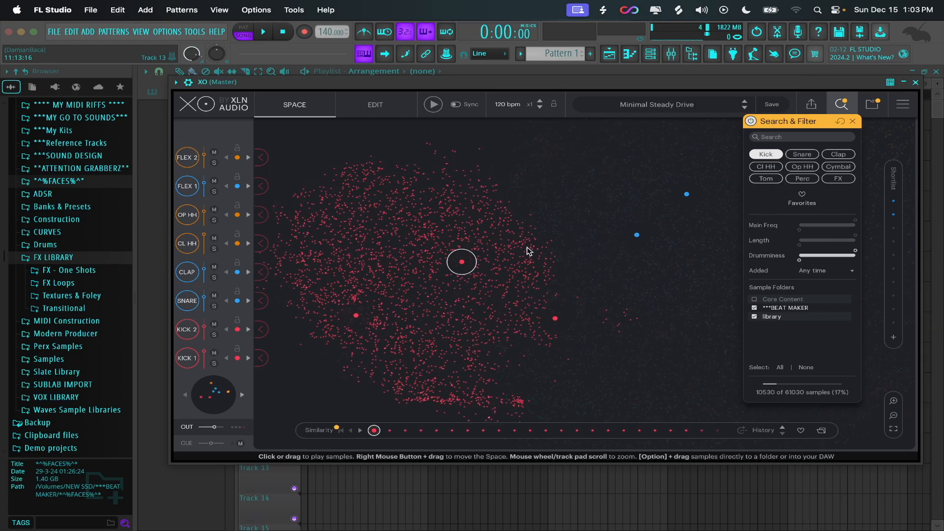
# Remove the Kick category filter and audition several samples around the blue snare region.
pyautogui.click(767, 155)
pyautogui.moveTo(655, 240); pyautogui.dragTo(573, 265)
pyautogui.click(548, 246)
pyautogui.click(533, 266)
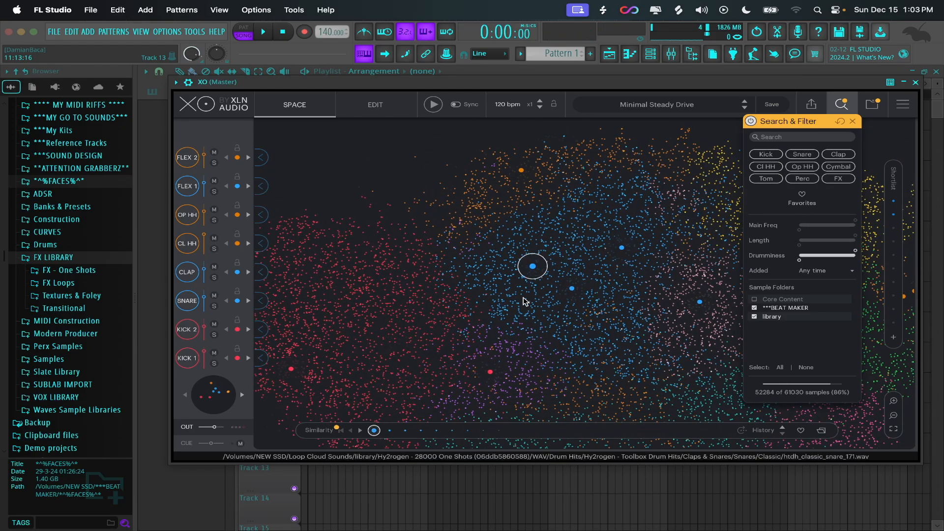
pyautogui.click(526, 300)
pyautogui.click(529, 245)
pyautogui.click(523, 274)
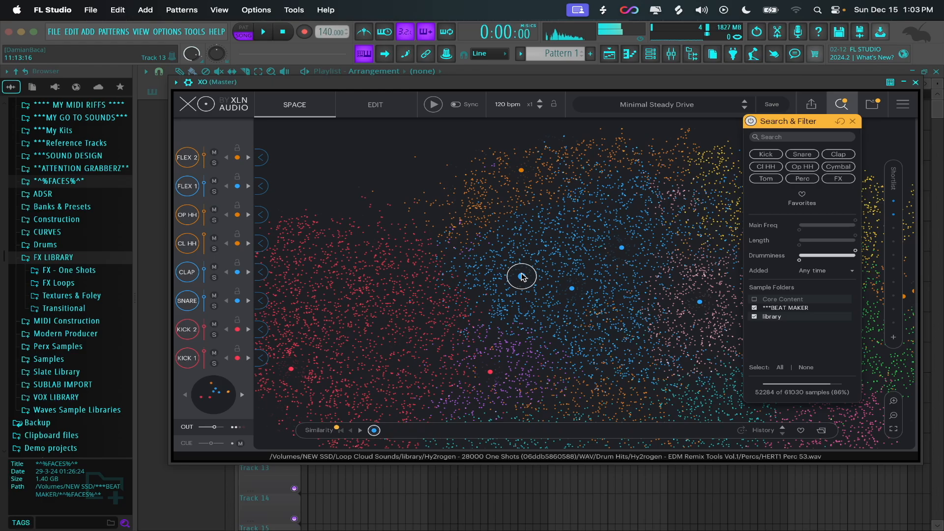
pyautogui.click(570, 248)
# Try searching only the Favorites for "trap", and clear both the search text and the Favorites filter.
pyautogui.click(803, 195)
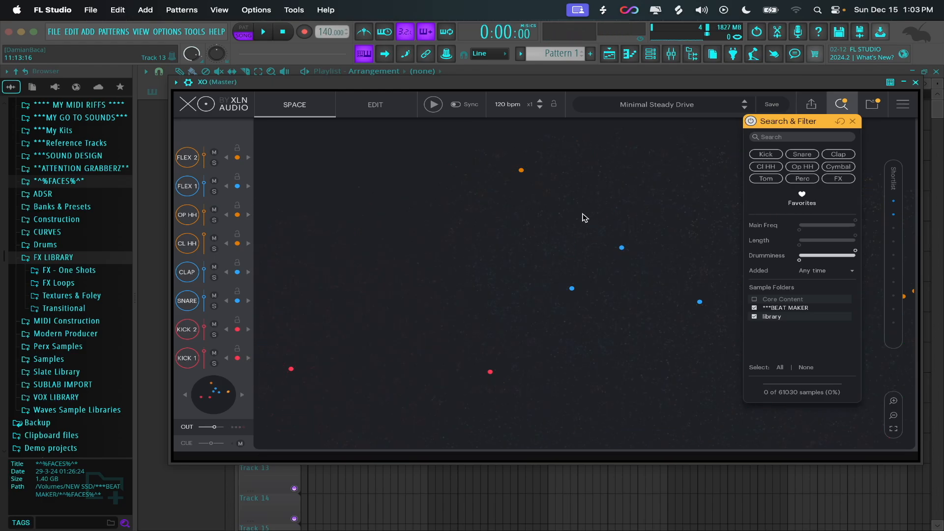
pyautogui.click(802, 196)
pyautogui.click(802, 196)
pyautogui.scroll(1, 619, 269)
pyautogui.scroll(-1, 619, 270)
pyautogui.moveTo(639, 277); pyautogui.dragTo(613, 251)
pyautogui.click(795, 135)
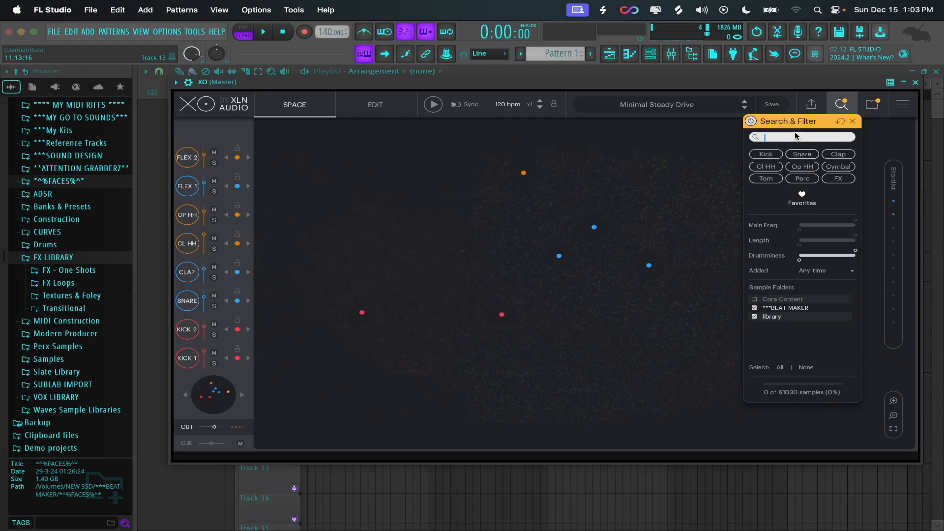
pyautogui.write('tra')
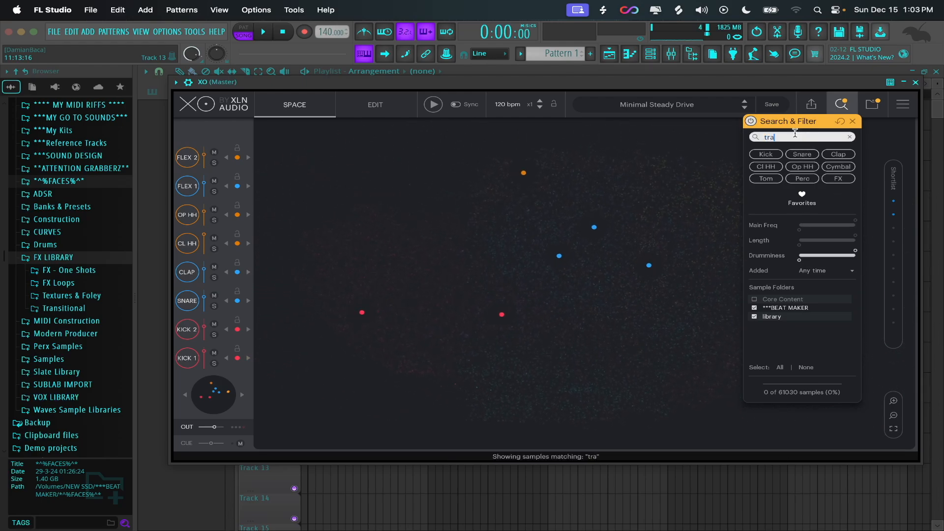
pyautogui.write('p')
pyautogui.click(850, 137)
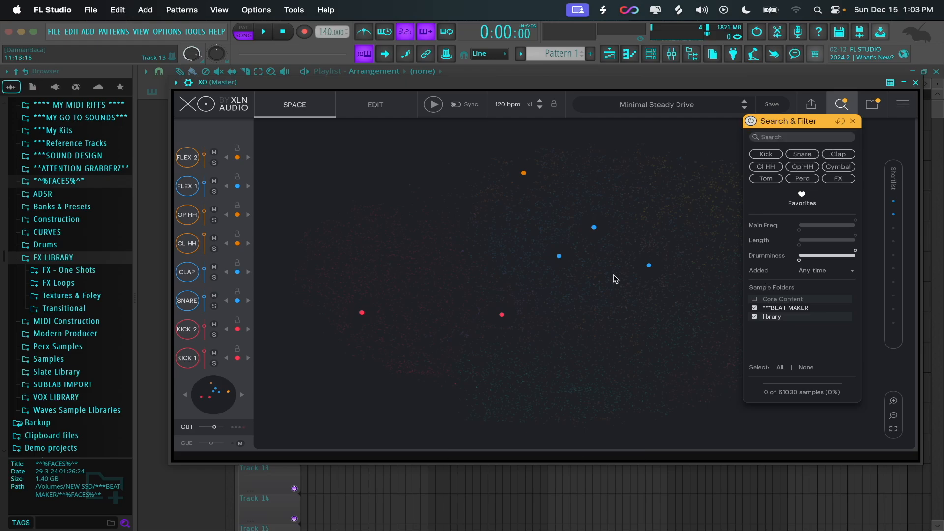
pyautogui.click(803, 201)
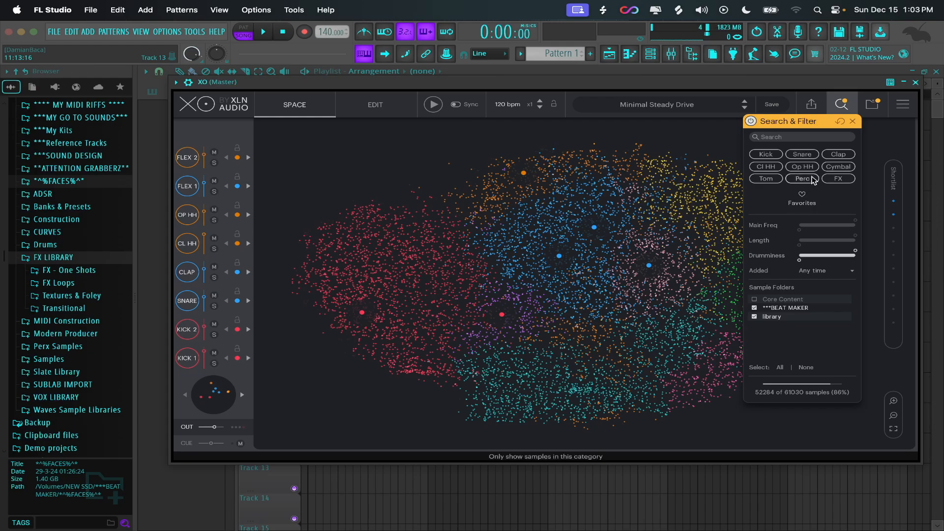
# Try combining the Cl HH and Tom category filters, remove both, and audition samples across to the kicks.
pyautogui.click(767, 168)
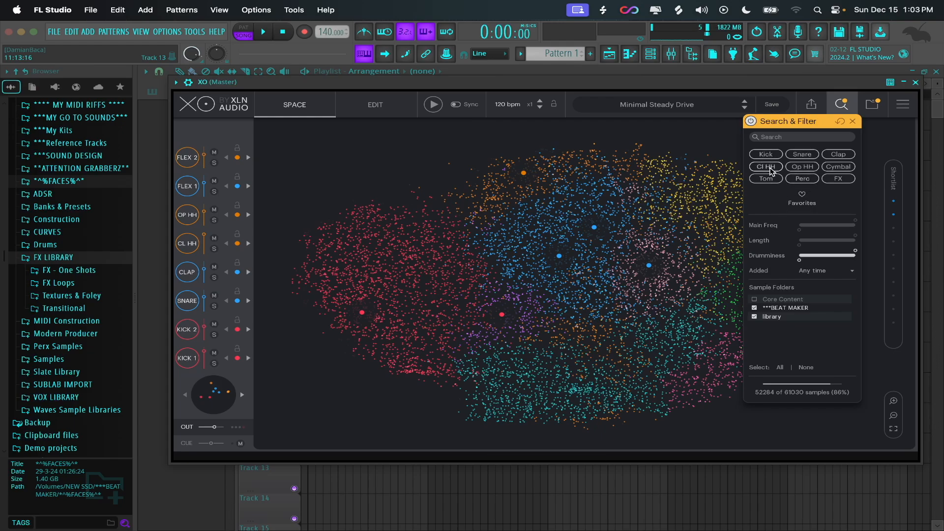
pyautogui.click(766, 178)
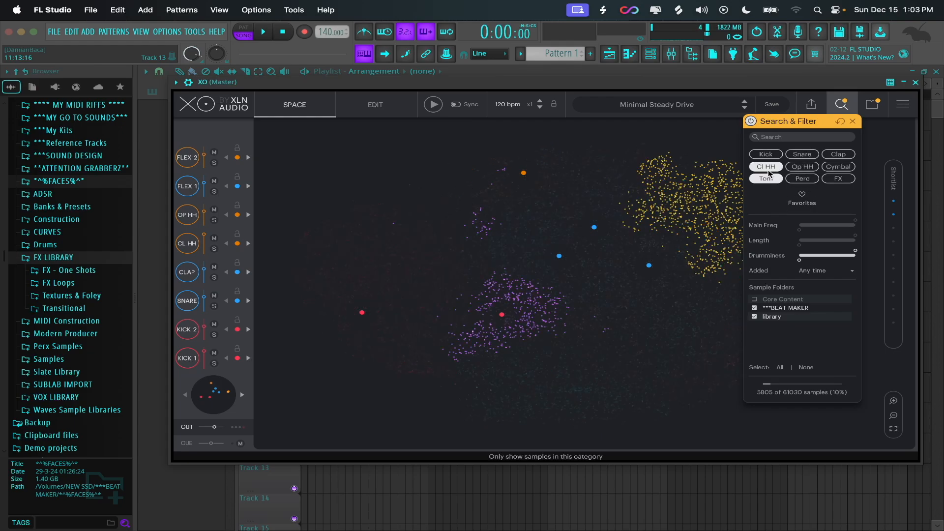
pyautogui.click(769, 168)
pyautogui.click(767, 178)
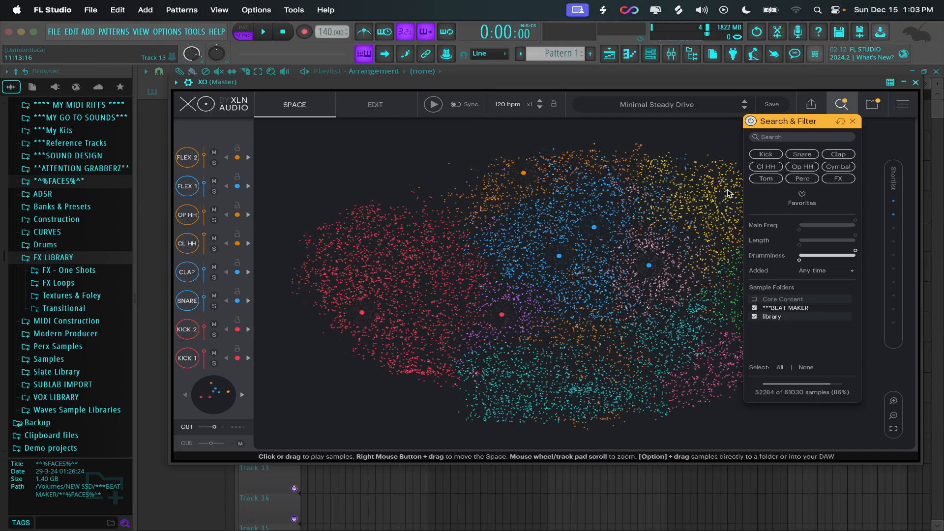
pyautogui.moveTo(708, 196)
pyautogui.mouseDown()
pyautogui.moveTo(586, 227)
pyautogui.moveTo(624, 319)
pyautogui.moveTo(512, 285)
pyautogui.moveTo(432, 276)
pyautogui.mouseUp()
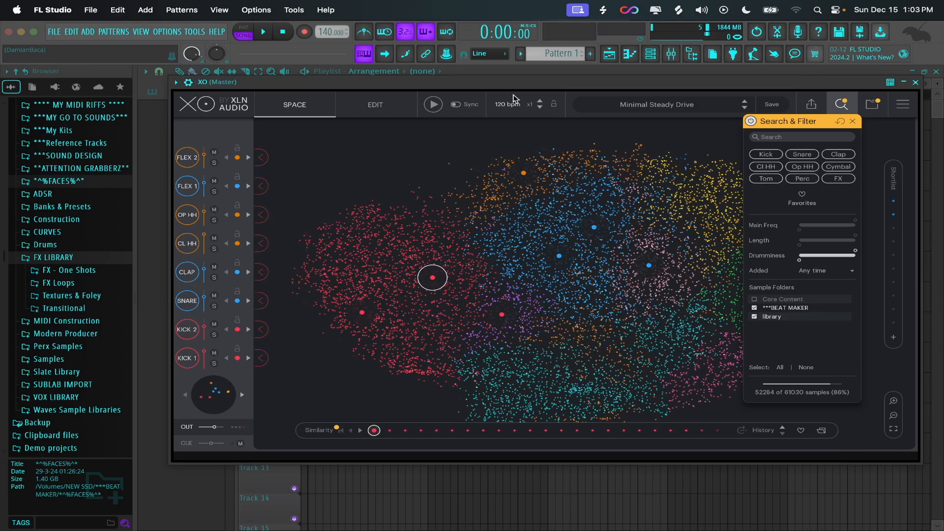
# Reposition the XO plugin window and close its Search & Filter panel.
pyautogui.moveTo(512, 82); pyautogui.dragTo(524, 157)
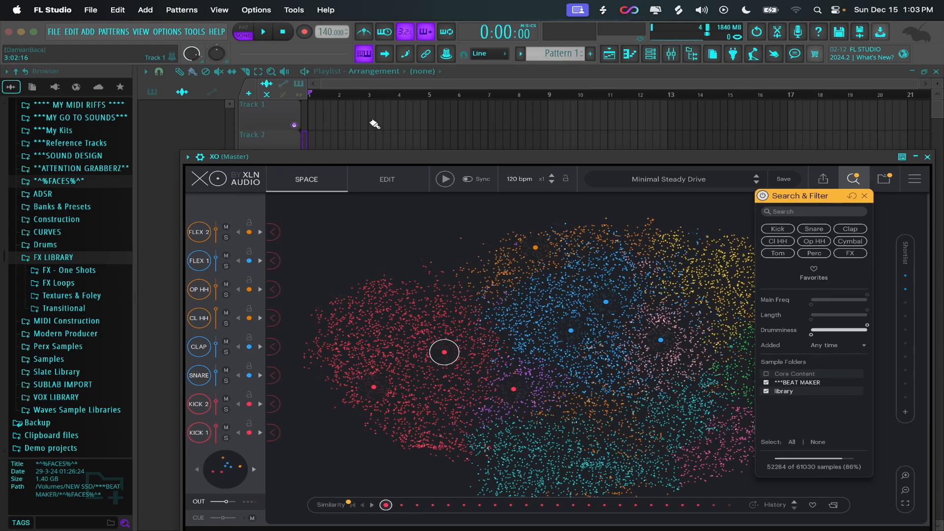
pyautogui.moveTo(591, 157); pyautogui.dragTo(592, 66)
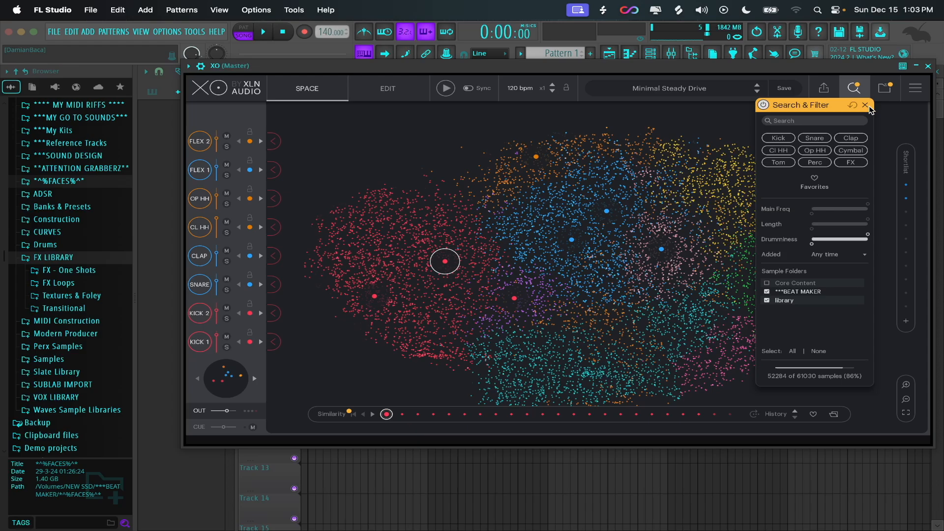
pyautogui.click(869, 107)
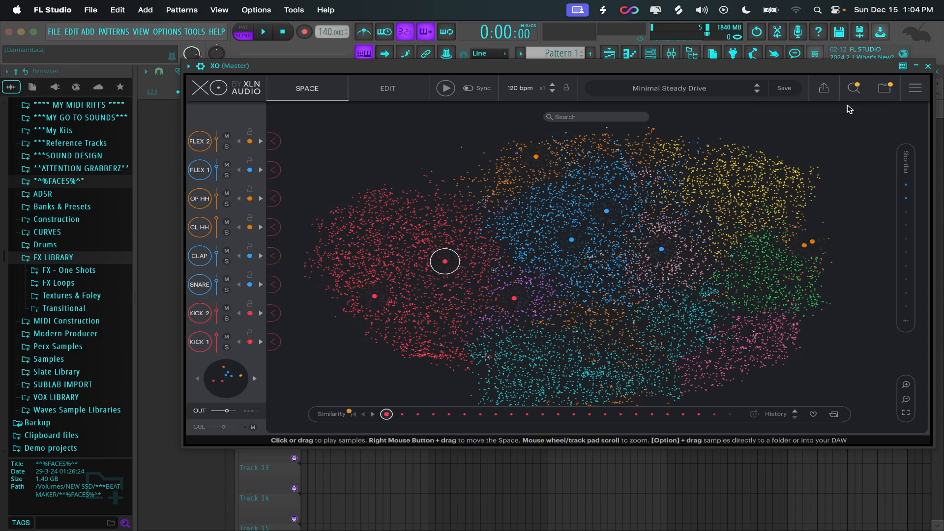
pyautogui.click(855, 88)
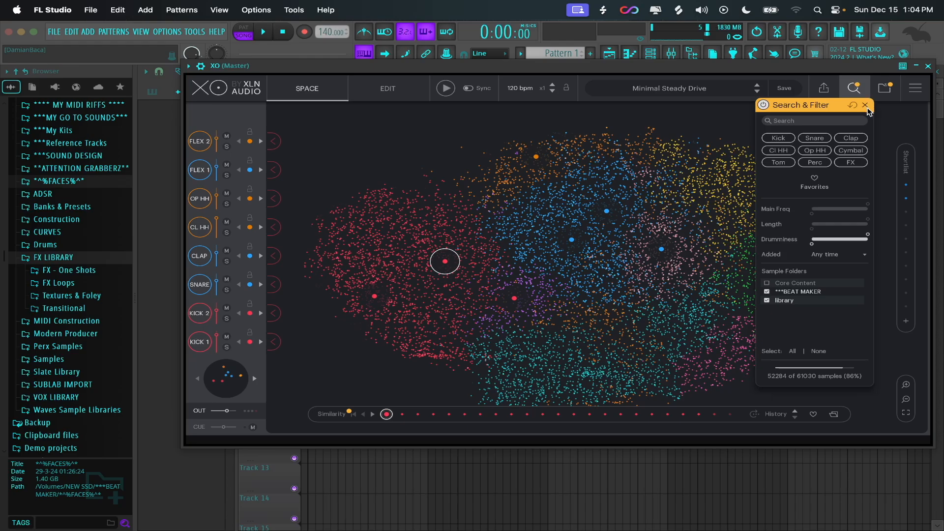
pyautogui.click(866, 106)
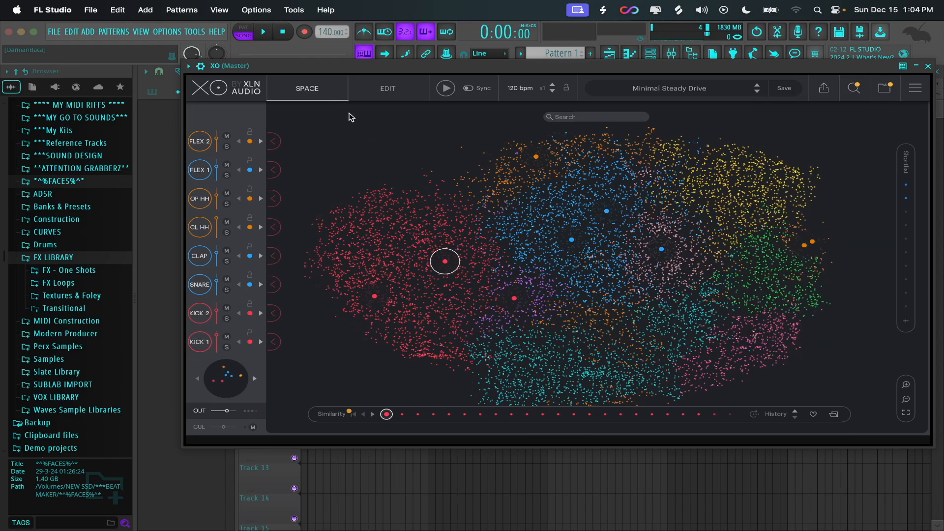
# Audition samples across the space from the kick and snare regions to the claps.
pyautogui.scroll(-3, 572, 236)
pyautogui.scroll(5, 561, 246)
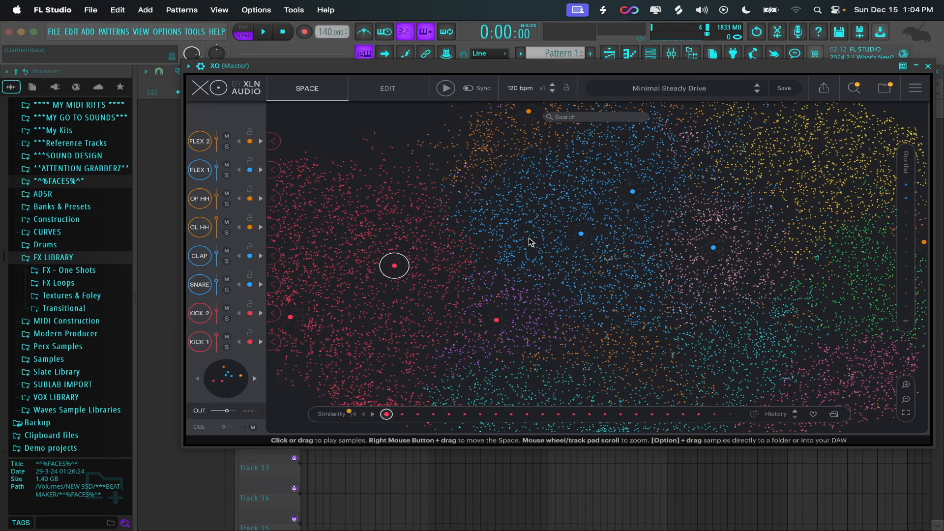
pyautogui.moveTo(488, 228)
pyautogui.mouseDown()
pyautogui.moveTo(521, 191)
pyautogui.moveTo(574, 187)
pyautogui.moveTo(525, 236)
pyautogui.moveTo(745, 240)
pyautogui.moveTo(746, 207)
pyautogui.mouseUp()
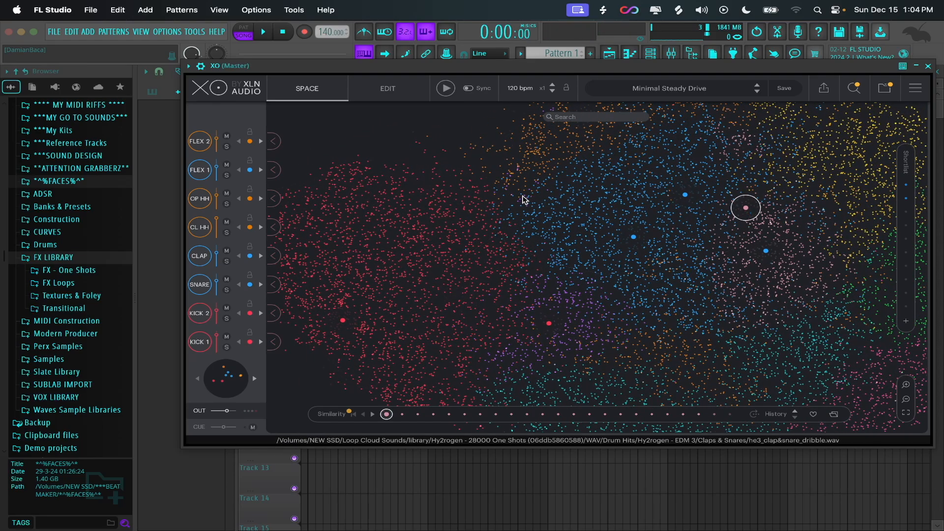
pyautogui.scroll(-5, 588, 217)
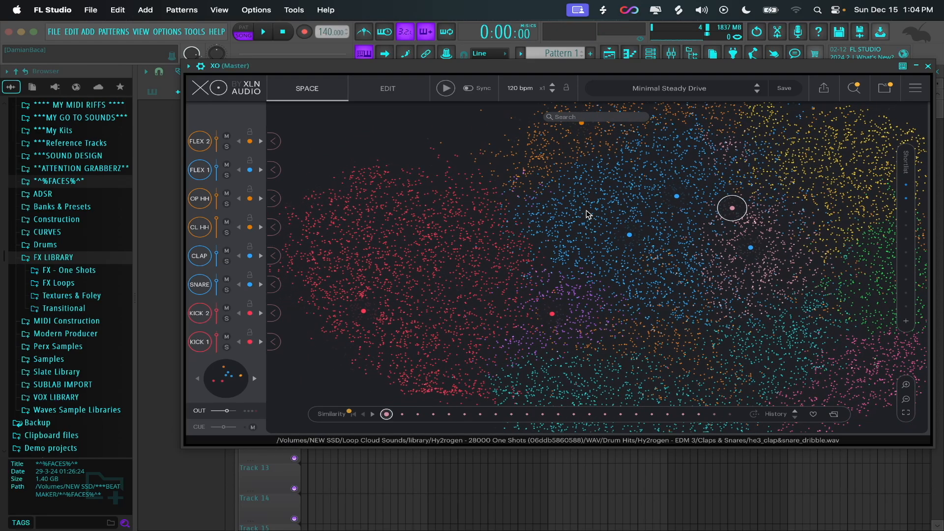
# Reposition the XO window and audition samples along a path from the kick region to the snare region.
pyautogui.moveTo(586, 71); pyautogui.dragTo(584, 104)
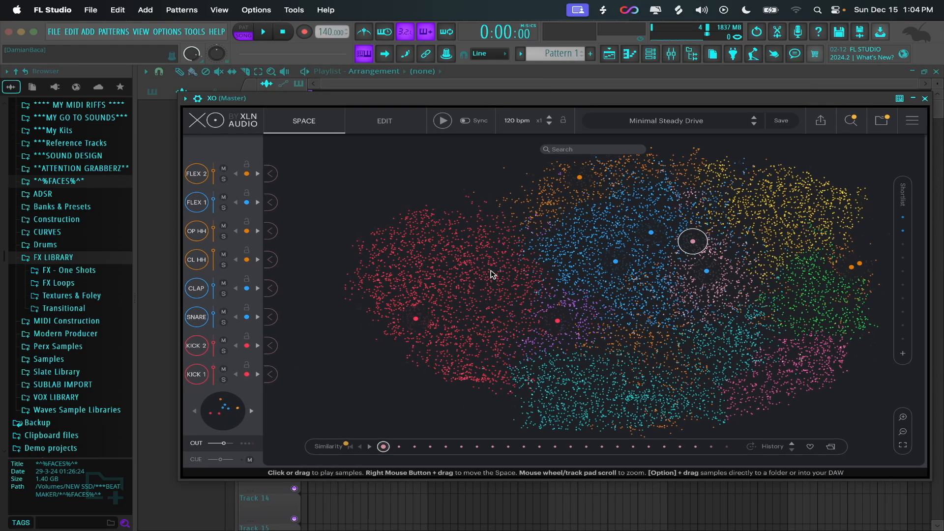
pyautogui.moveTo(515, 303)
pyautogui.mouseDown()
pyautogui.moveTo(738, 209)
pyautogui.moveTo(643, 333)
pyautogui.moveTo(556, 264)
pyautogui.moveTo(436, 274)
pyautogui.mouseUp()
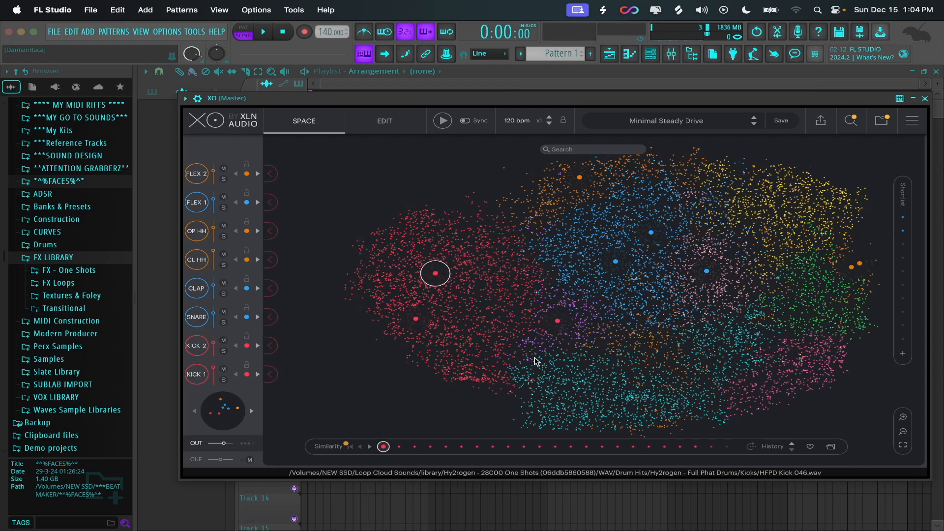
pyautogui.moveTo(462, 284); pyautogui.dragTo(586, 229)
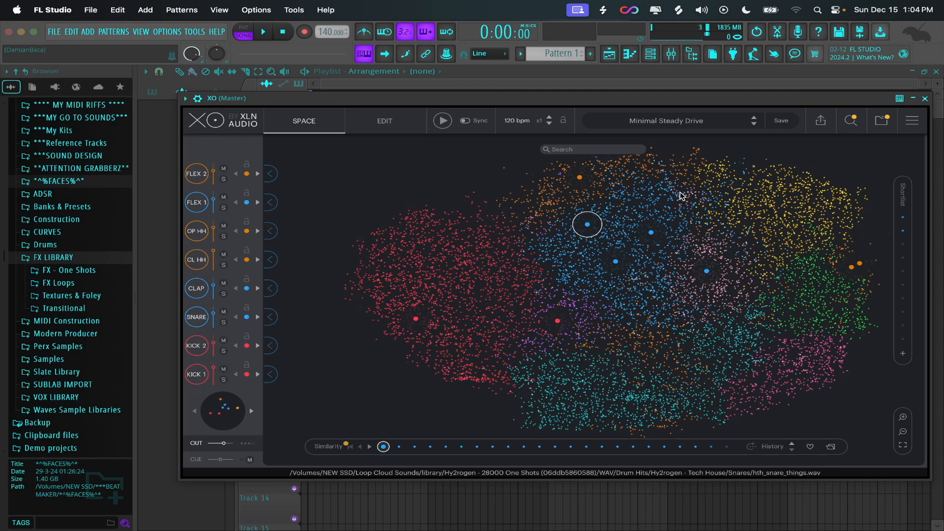
# Audition the snare sample's closest matches forward along the Similarity list and return to the starting sample.
pyautogui.press('Right')
pyautogui.press('Right')
pyautogui.press('Right')
pyautogui.press('Right')
pyautogui.press('Right')
pyautogui.press('Right')
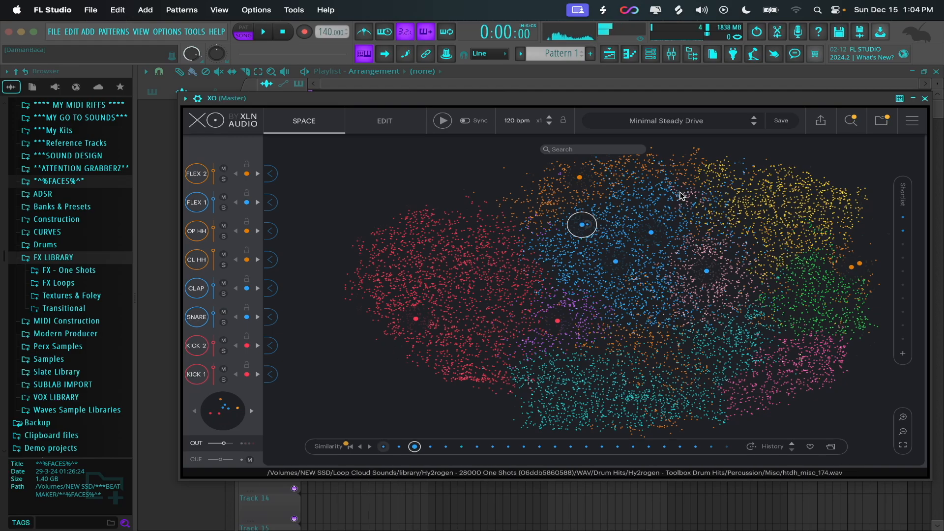
pyautogui.press('Left')
pyautogui.press('Left')
pyautogui.press('Left')
pyautogui.press('Left')
pyautogui.press('Left')
pyautogui.press('Left')
# Replay samples back and forth along the auditioned path between the snare and kick regions, ending on the HFPD Perc 102 sample.
pyautogui.press('Up')
pyautogui.press('Up')
pyautogui.press('Up')
pyautogui.press('Up')
pyautogui.press('Up')
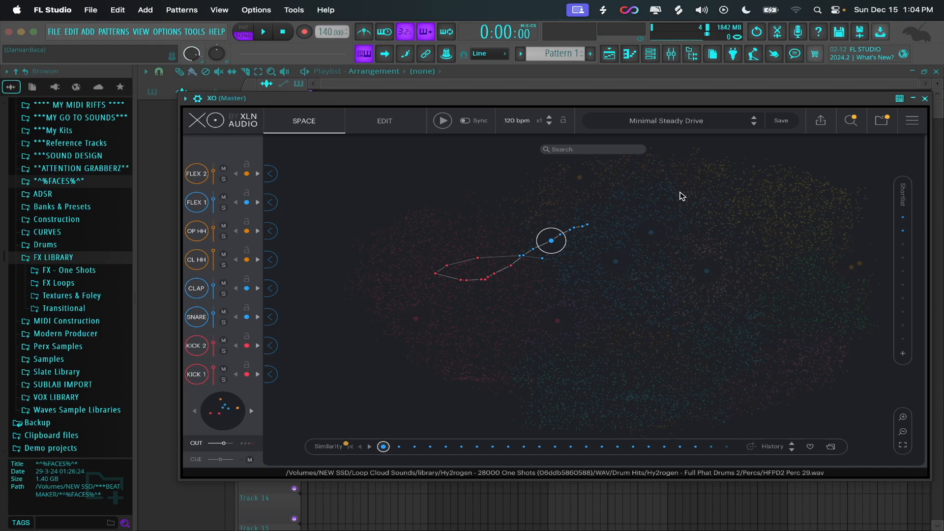
pyautogui.press('Up')
pyautogui.press('Up')
pyautogui.press('Down')
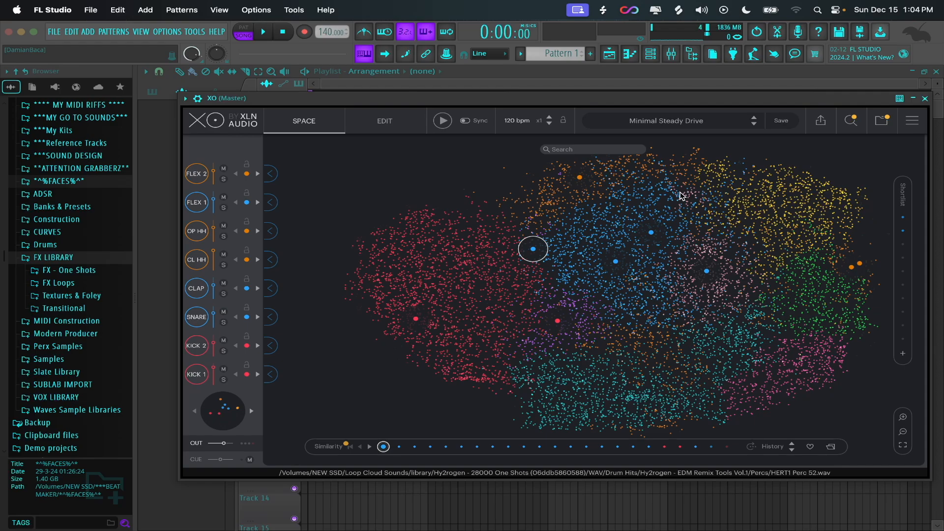
pyautogui.press('Down')
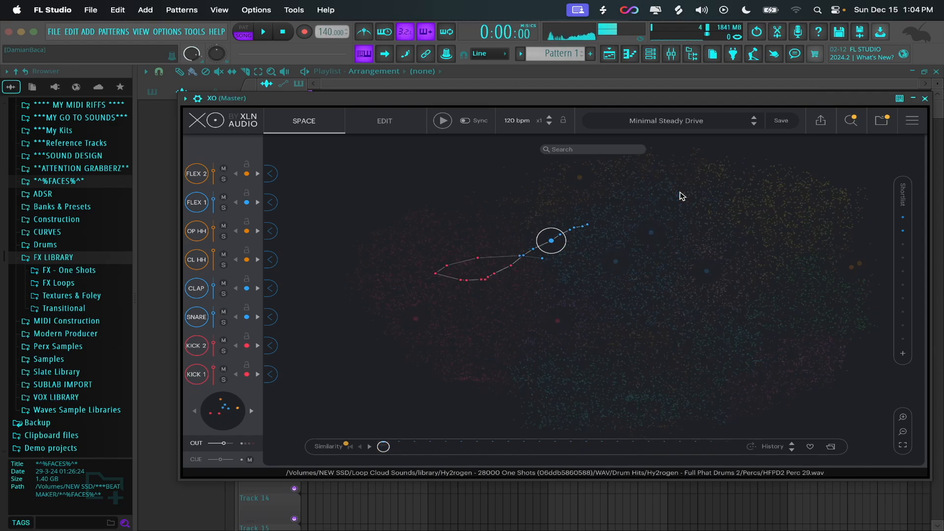
pyautogui.press('Down')
pyautogui.press('Up')
pyautogui.press('Up')
pyautogui.press('Up')
pyautogui.press('Up')
pyautogui.press('Up')
pyautogui.press('Up')
pyautogui.press('Up')
pyautogui.press('Up')
pyautogui.press('Up')
pyautogui.press('Up')
pyautogui.press('Up')
pyautogui.press('Up')
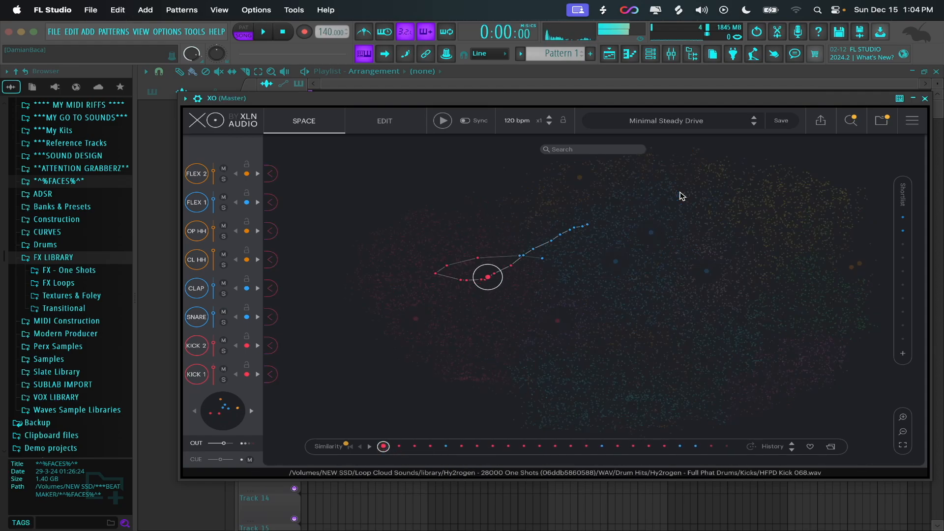
pyautogui.press('Down')
pyautogui.press('Down')
pyautogui.press('Down')
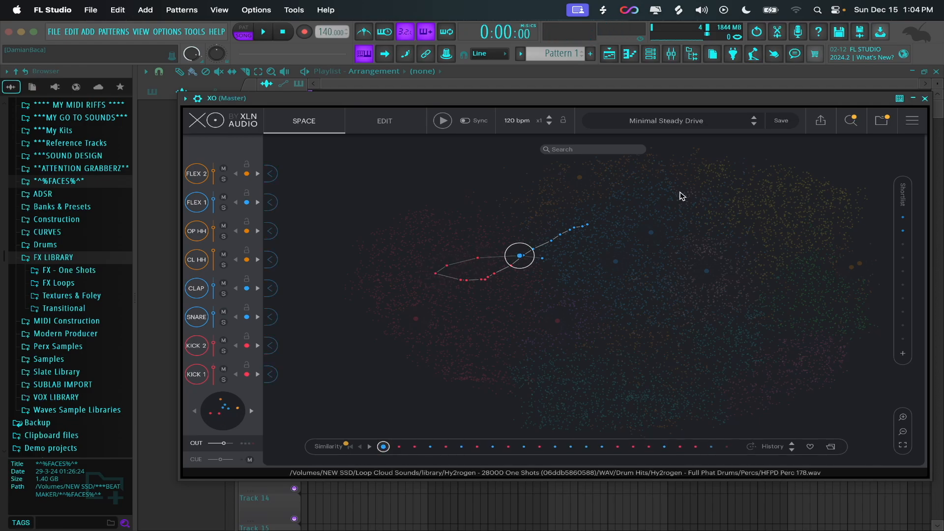
pyautogui.press('Up')
pyautogui.press('Up')
pyautogui.press('Up')
pyautogui.press('Down')
pyautogui.press('Down')
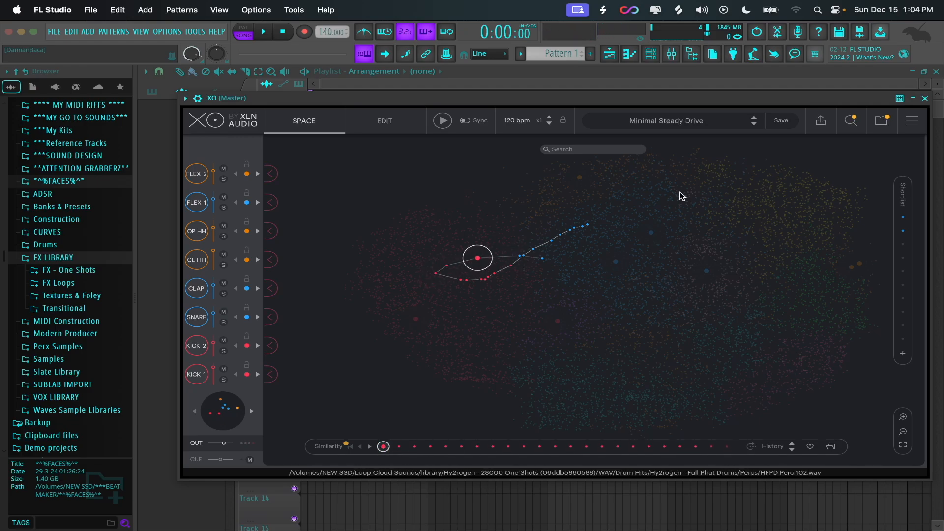
pyautogui.press('Up')
pyautogui.press('Up')
pyautogui.press('Down')
pyautogui.press('Down')
pyautogui.press('Up')
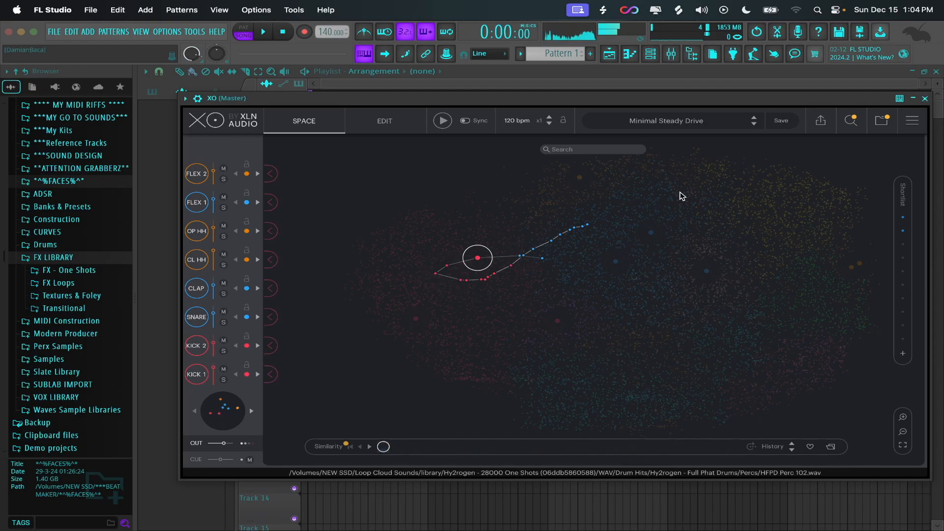
# Audition sounds similar to the HFPD Perc 102 sample, going forward and back through its Similarity list.
pyautogui.press('Right')
pyautogui.press('Right')
pyautogui.press('Right')
pyautogui.press('Right')
pyautogui.press('Left')
pyautogui.press('Left')
pyautogui.press('Left')
pyautogui.press('Left')
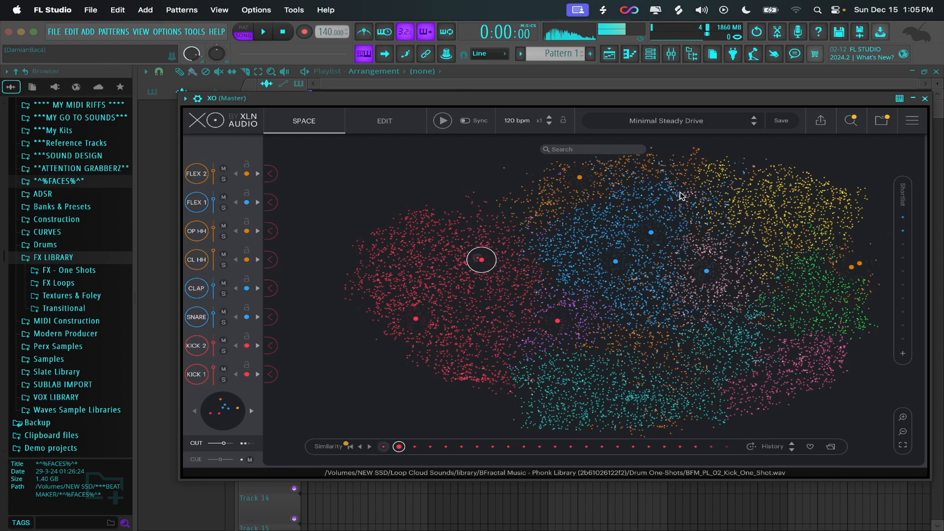
pyautogui.press('Right')
pyautogui.press('Right')
pyautogui.press('Right')
pyautogui.press('Right')
pyautogui.press('Right')
pyautogui.press('Right')
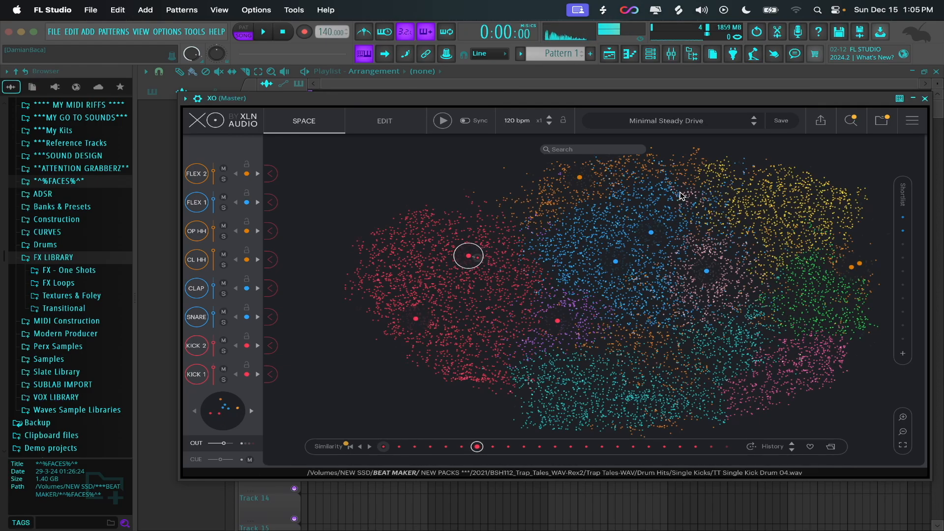
pyautogui.press('Left')
pyautogui.press('Left')
pyautogui.press('Left')
pyautogui.press('Left')
pyautogui.press('Left')
pyautogui.press('Left')
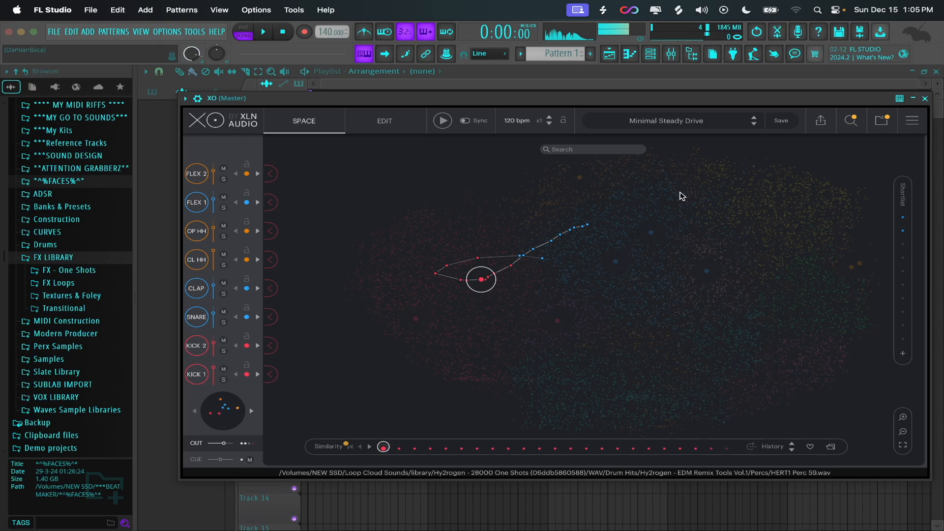
# Go back along the auditioned path to the kick and snare boundary and audition similar sounds there up to htdh_tom_044.
pyautogui.press('Up')
pyautogui.press('Up')
pyautogui.press('Up')
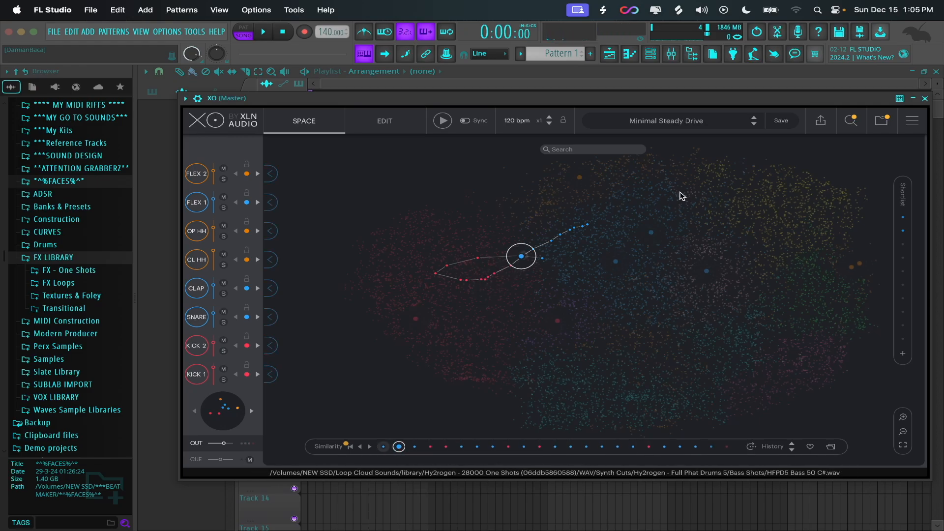
pyautogui.press('Right')
pyautogui.press('Right')
pyautogui.press('Right')
pyautogui.press('Right')
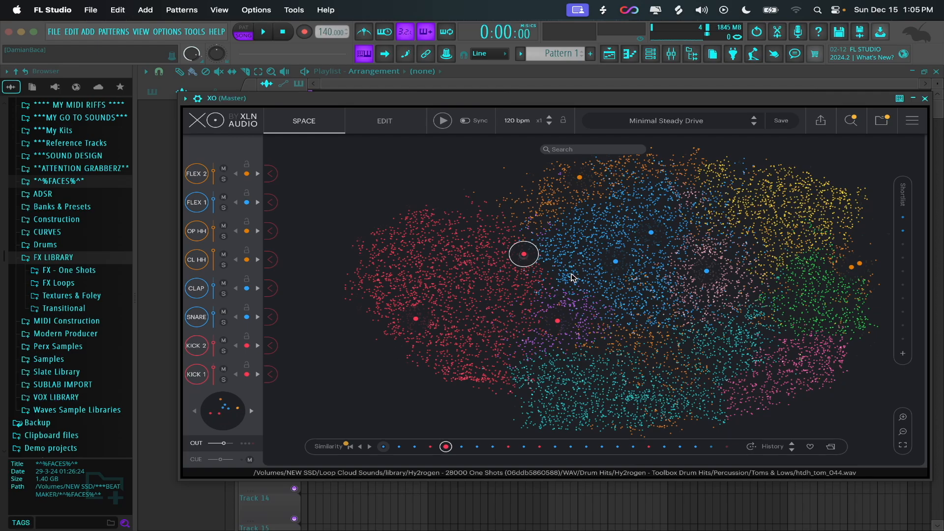
# Audition a new path of samples ending at the edge of the kick region and replay the sounds along it.
pyautogui.moveTo(526, 298)
pyautogui.mouseDown()
pyautogui.moveTo(640, 229)
pyautogui.moveTo(696, 317)
pyautogui.moveTo(635, 206)
pyautogui.moveTo(527, 278)
pyautogui.mouseUp()
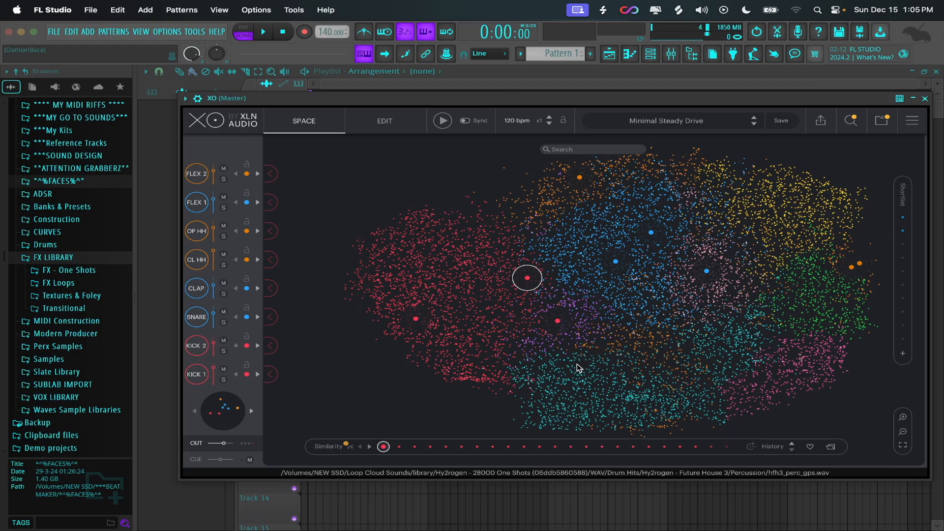
pyautogui.press('Down')
pyautogui.press('Up')
pyautogui.press('Down')
pyautogui.press('Down')
pyautogui.press('Down')
pyautogui.press('Down')
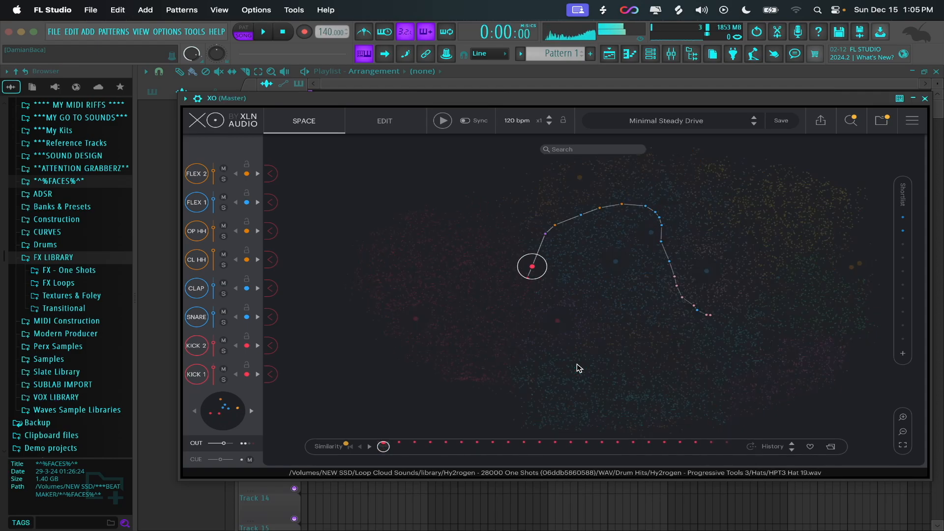
pyautogui.press('Up')
pyautogui.press('Up')
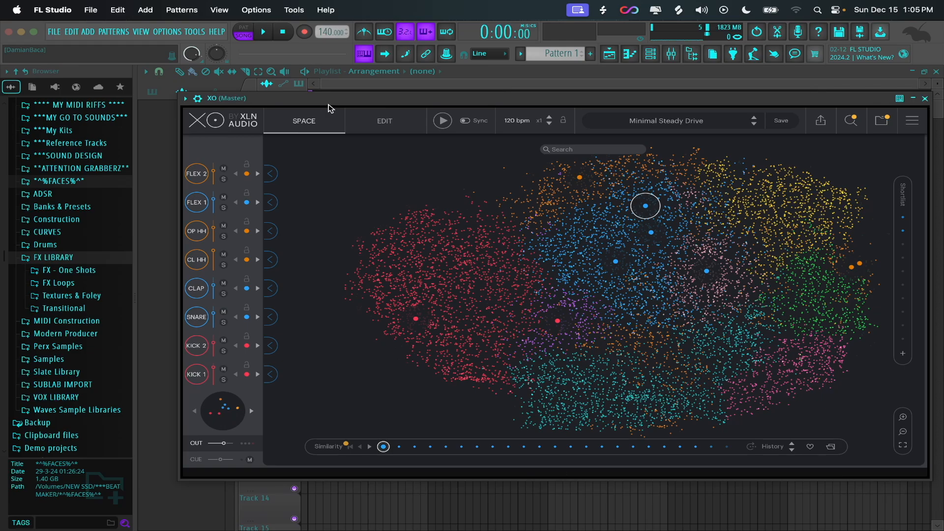
# Open the Edit page and view sequencer pattern B before returning to pattern A.
pyautogui.moveTo(335, 103); pyautogui.dragTo(346, 90)
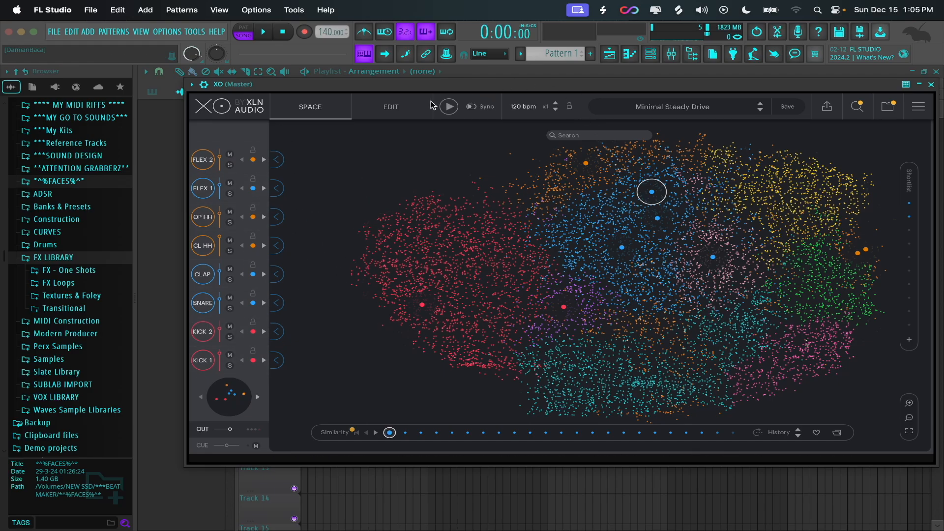
pyautogui.click(391, 107)
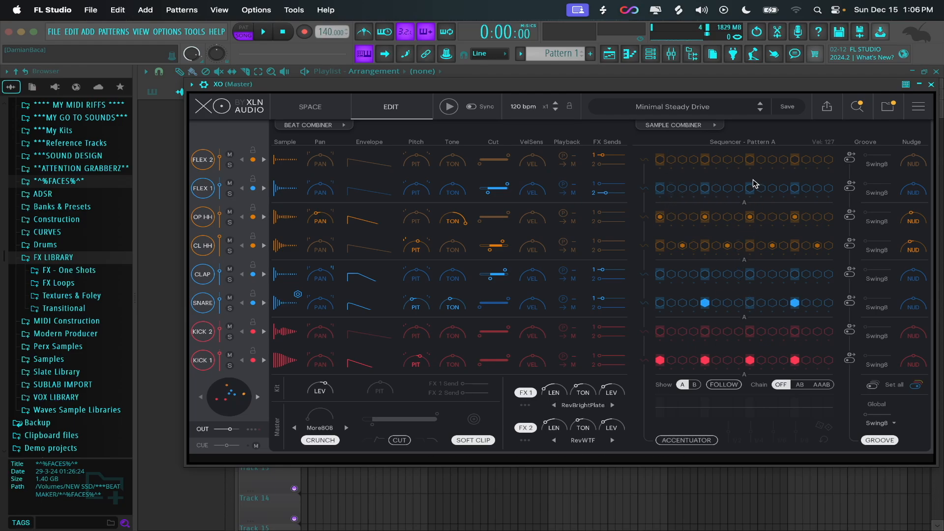
pyautogui.click(691, 387)
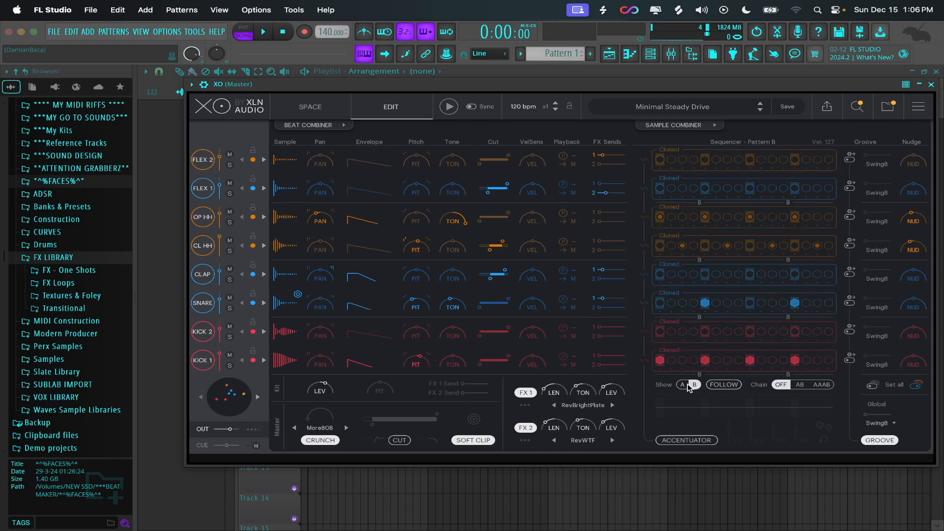
pyautogui.click(683, 385)
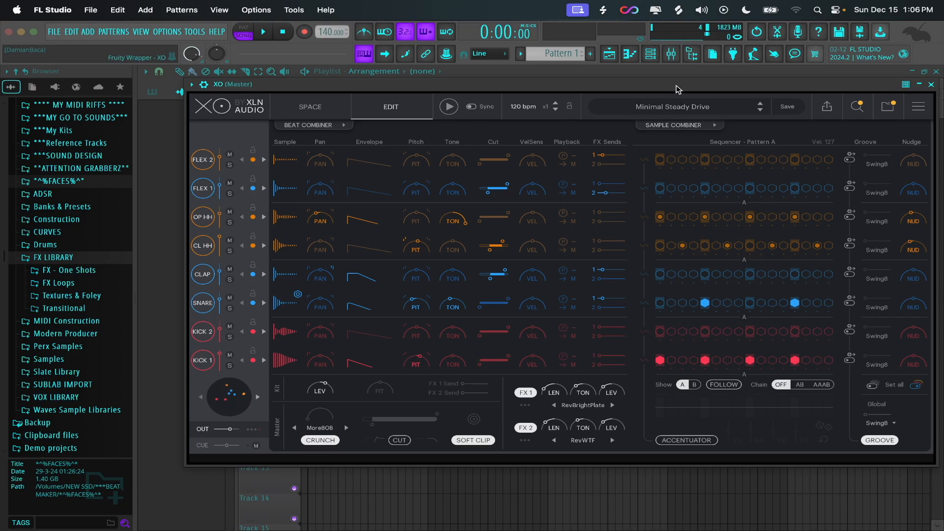
# Reposition the XO window and set the beat's tempo to 130 bpm.
pyautogui.moveTo(676, 85)
pyautogui.mouseDown()
pyautogui.moveTo(675, 285)
pyautogui.moveTo(680, 94)
pyautogui.mouseUp()
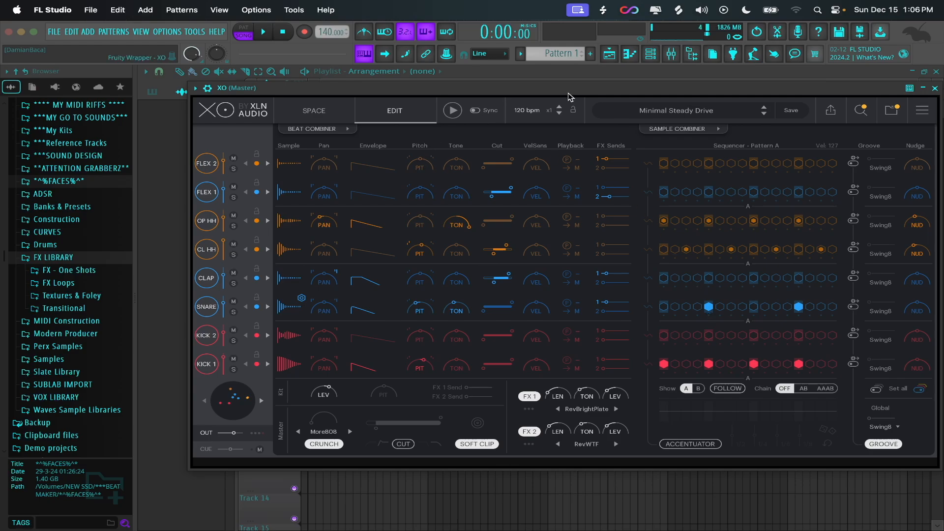
pyautogui.moveTo(569, 92); pyautogui.dragTo(576, 113)
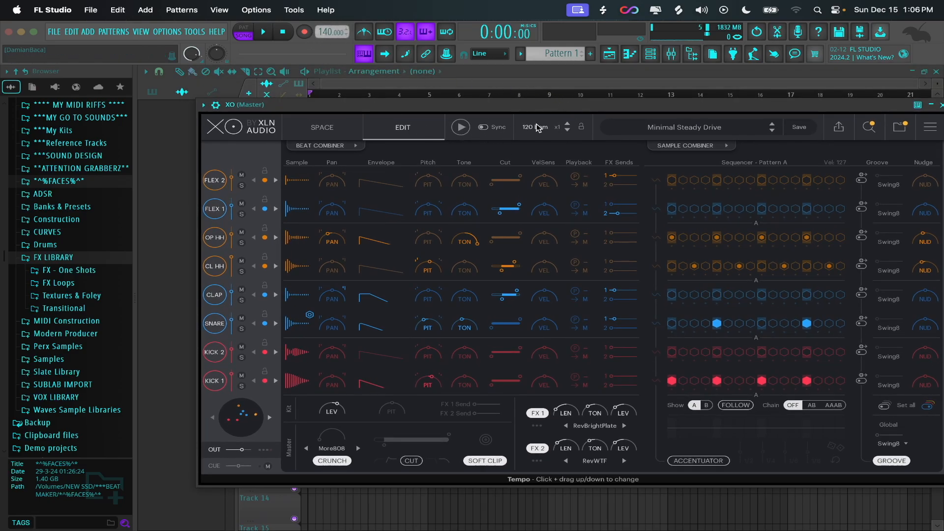
pyautogui.moveTo(537, 127); pyautogui.dragTo(540, 69)
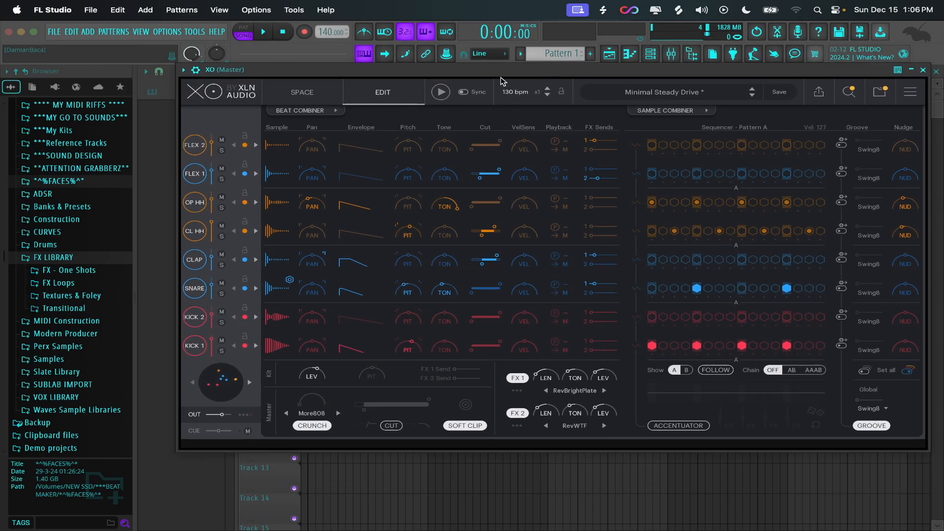
# Sync XO's tempo to the host project and briefly play the beat.
pyautogui.moveTo(329, 517)
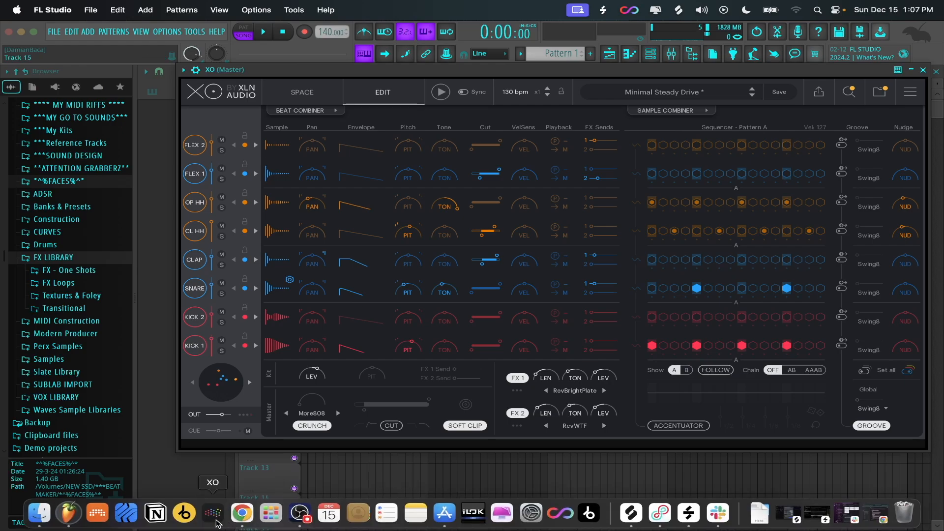
pyautogui.moveTo(644, 69); pyautogui.dragTo(635, 91)
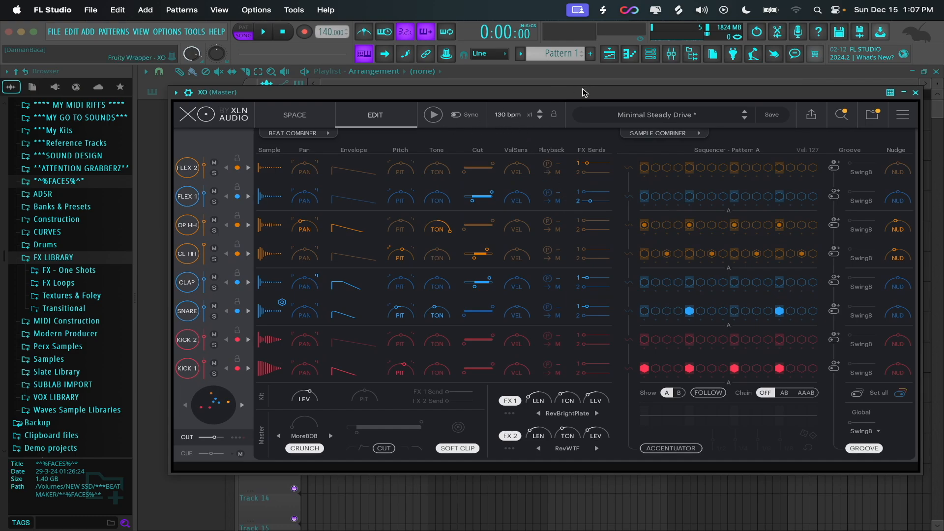
pyautogui.moveTo(564, 93); pyautogui.dragTo(585, 87)
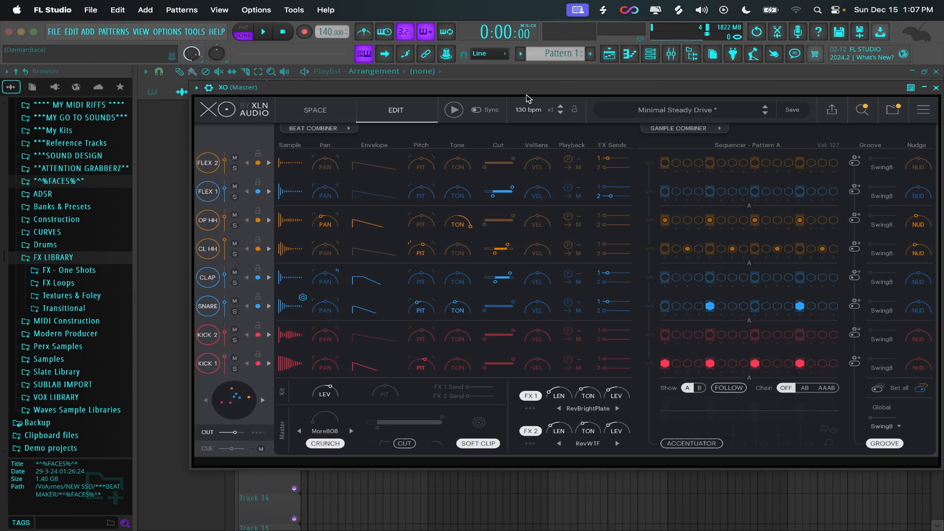
pyautogui.click(479, 110)
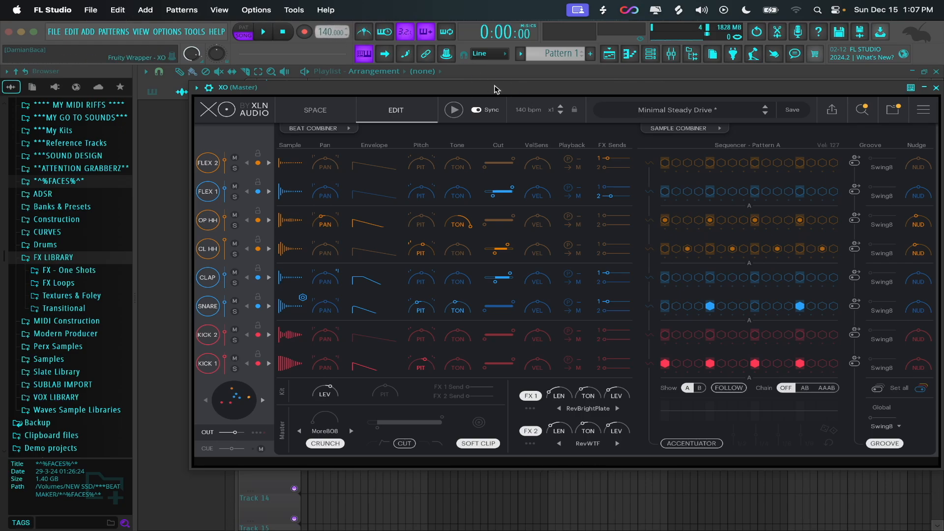
pyautogui.click(561, 112)
pyautogui.click(458, 115)
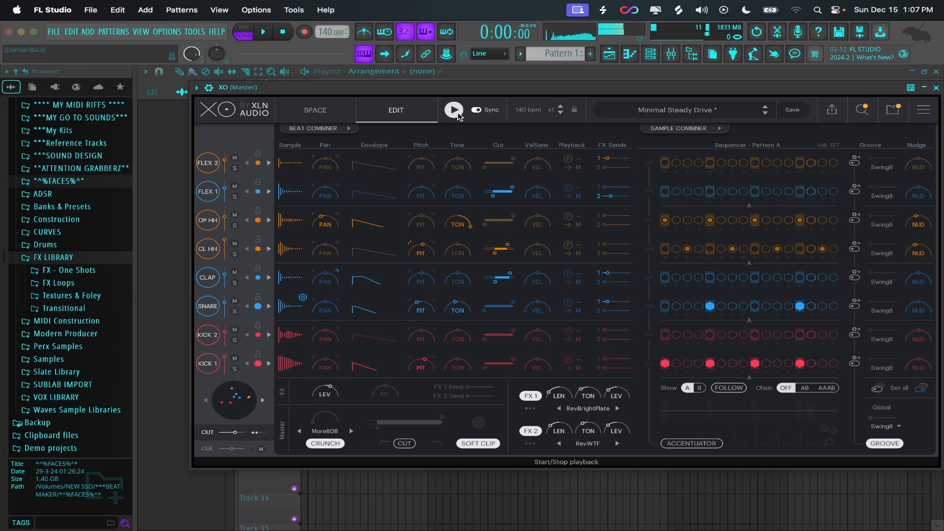
pyautogui.click(458, 116)
# Check the synced beat against the project metronome, turning the metronome on for playback and off again.
pyautogui.click(364, 34)
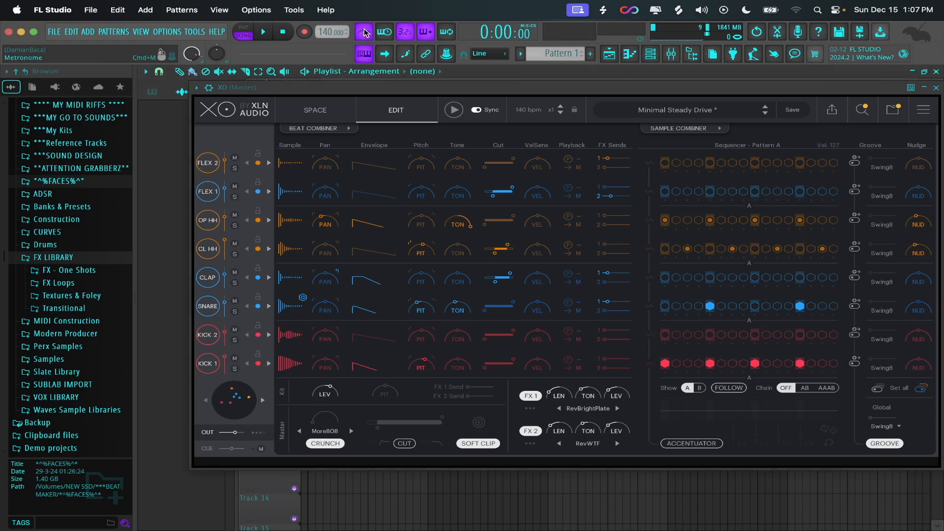
pyautogui.click(460, 110)
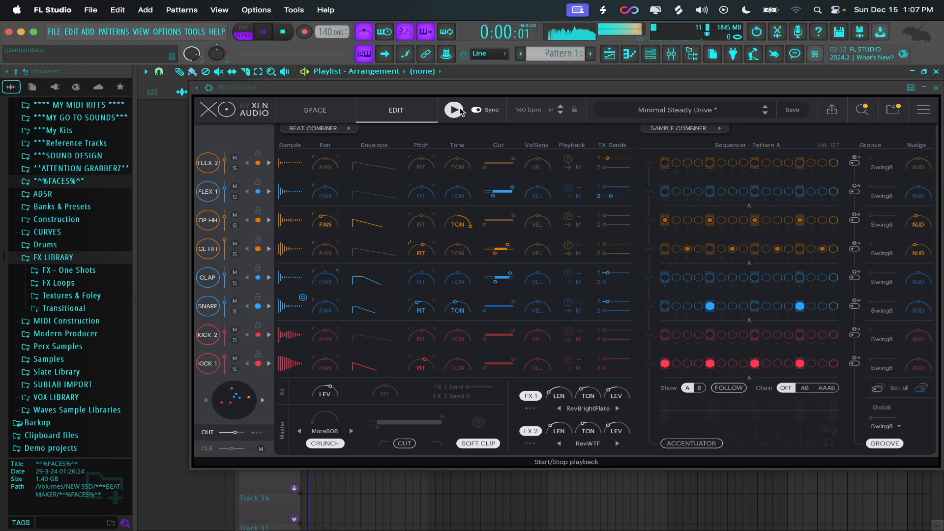
pyautogui.click(460, 111)
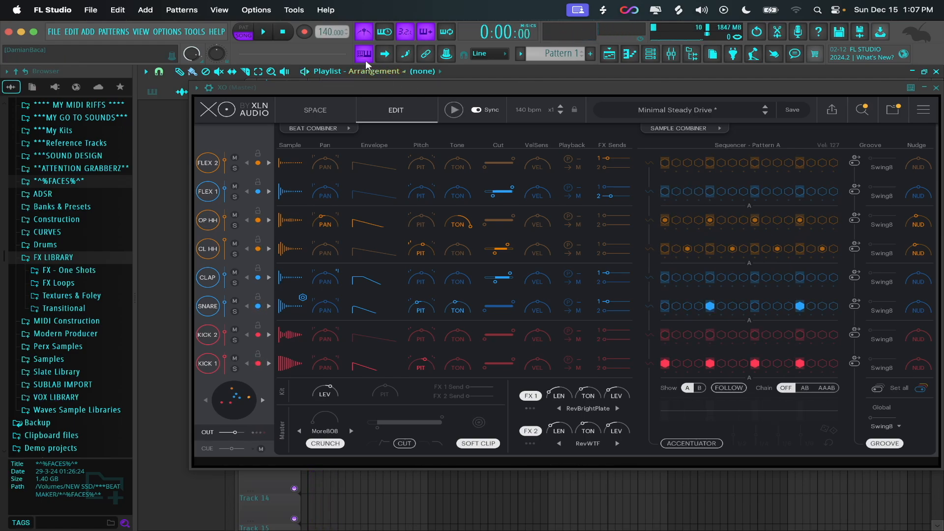
pyautogui.click(370, 32)
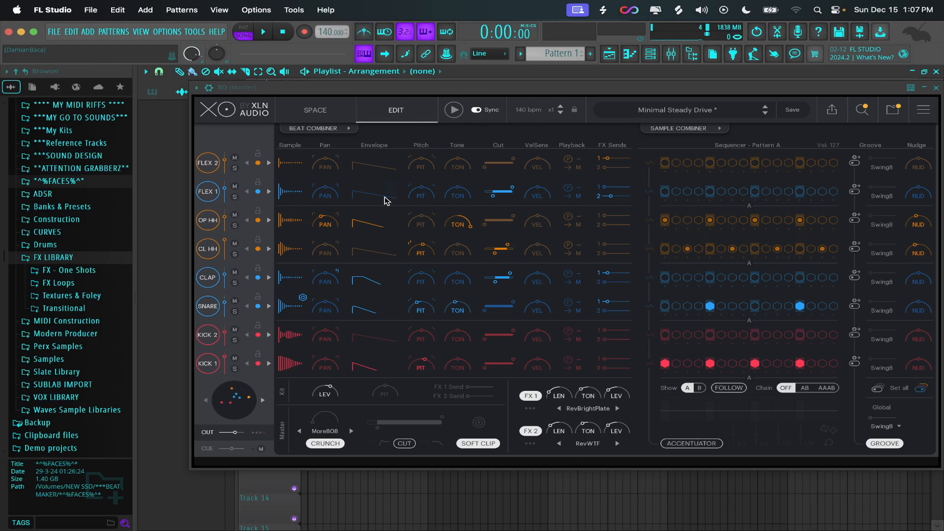
# Uncover the playlist, select bars 1 to 5 on its timeline, and move the XO window back over it.
pyautogui.moveTo(490, 88); pyautogui.dragTo(498, 143)
pyautogui.moveTo(434, 94); pyautogui.dragTo(276, 115)
pyautogui.moveTo(429, 99); pyautogui.dragTo(430, 98)
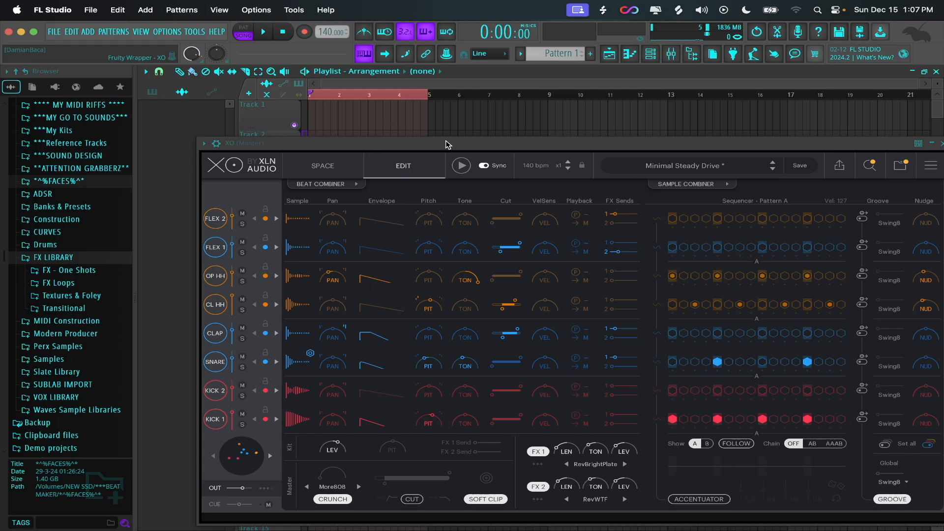
pyautogui.moveTo(448, 145); pyautogui.dragTo(428, 112)
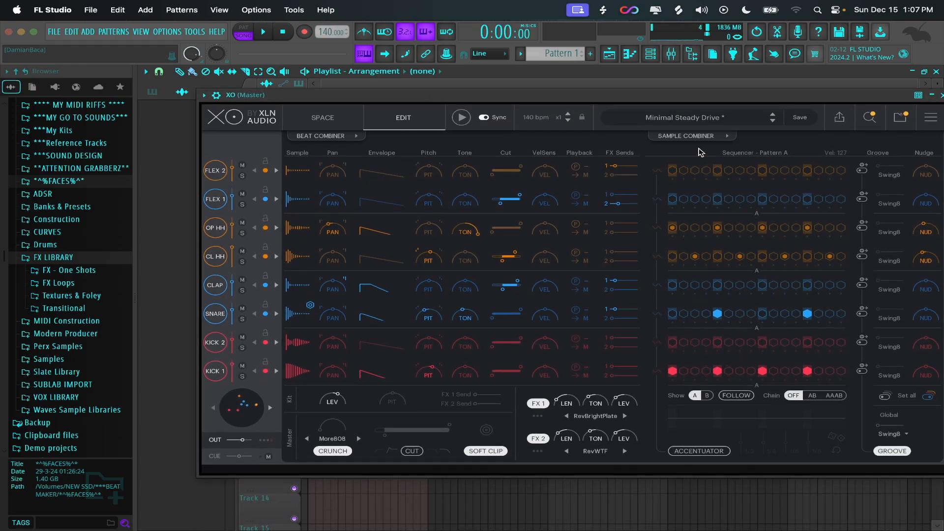
pyautogui.moveTo(659, 97); pyautogui.dragTo(631, 94)
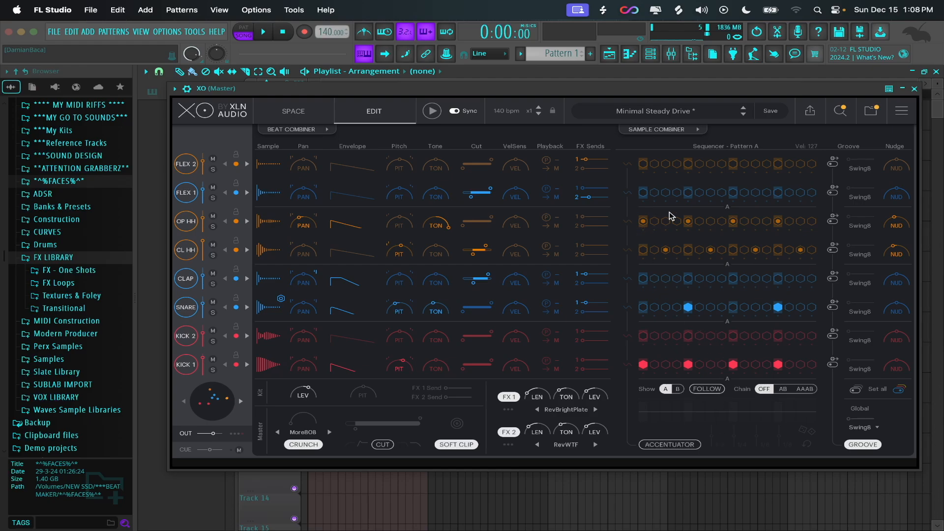
# Lower the XO window to look at the channel rack and empty playlist, leave Pattern 1 unnamed, and restore the window's position.
pyautogui.moveTo(600, 89); pyautogui.dragTo(622, 236)
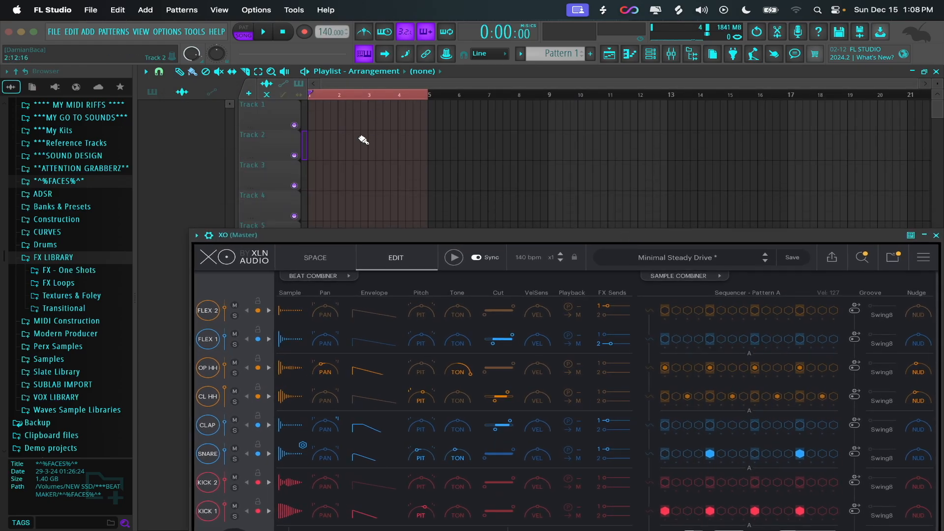
pyautogui.click(651, 53)
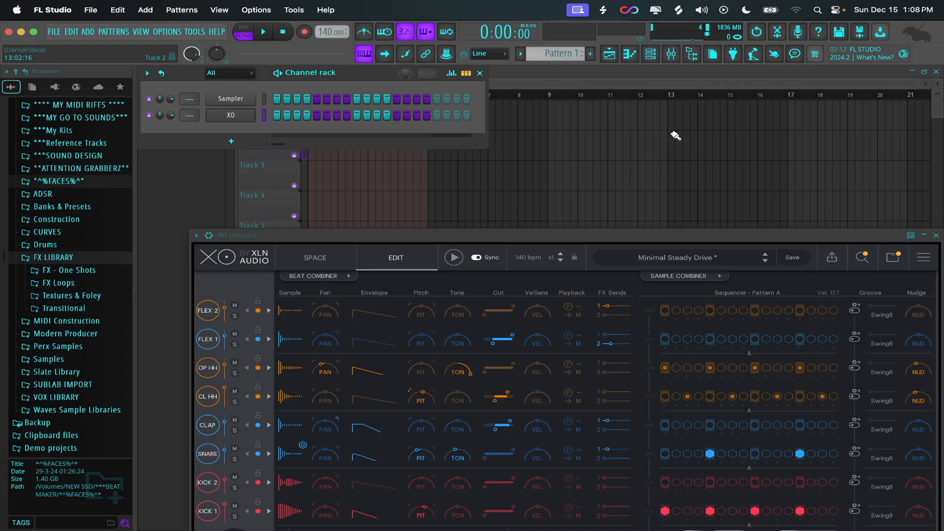
pyautogui.click(617, 53)
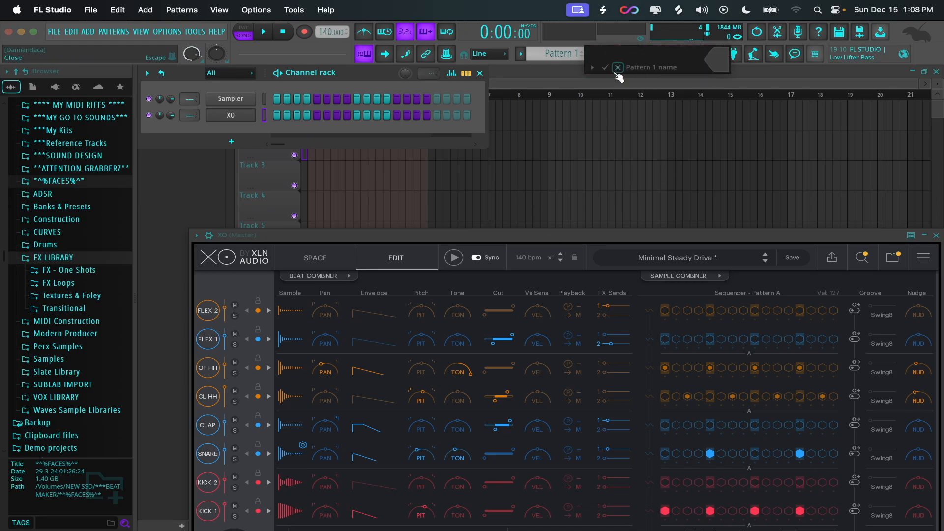
pyautogui.click(618, 68)
pyautogui.click(610, 54)
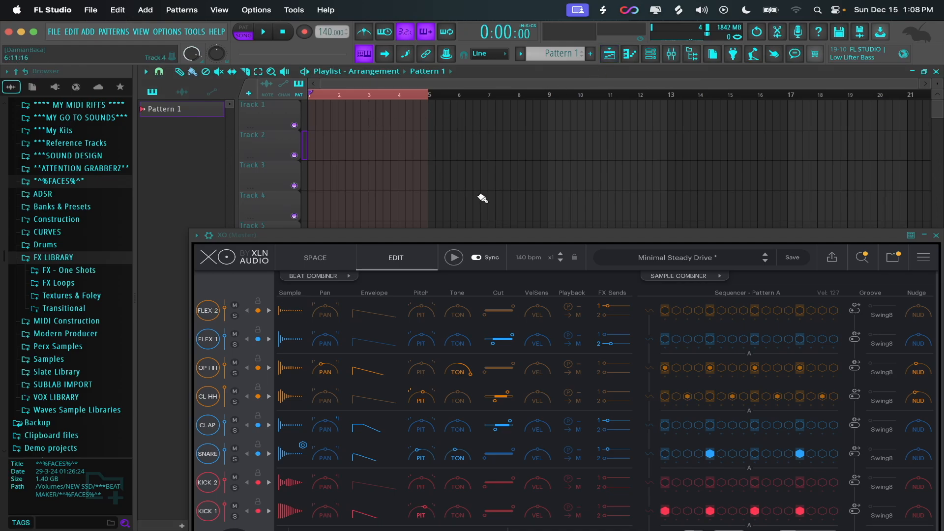
pyautogui.moveTo(498, 239); pyautogui.dragTo(479, 82)
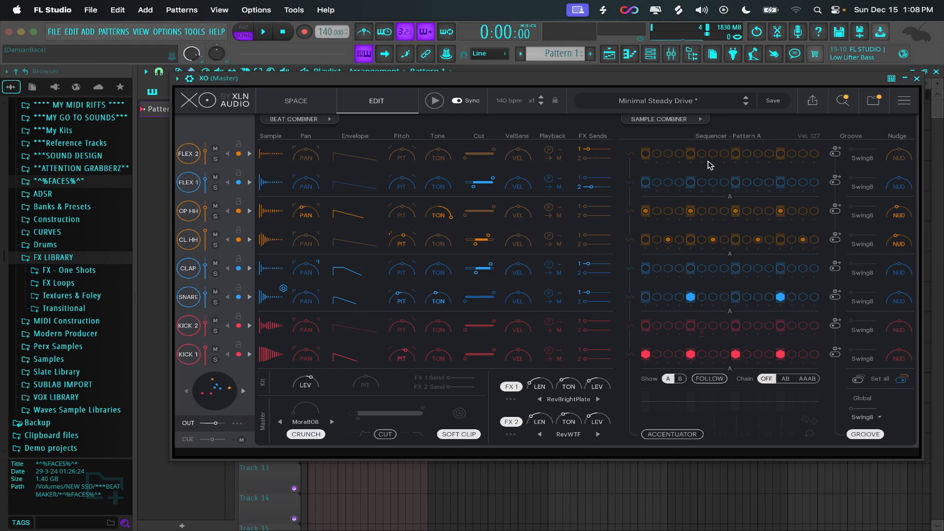
pyautogui.moveTo(679, 78); pyautogui.dragTo(680, 90)
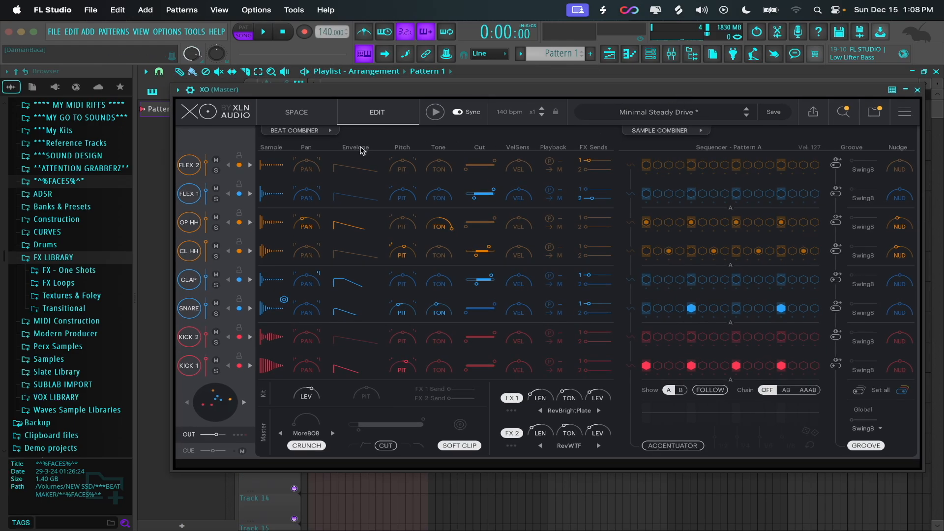
# Audition the Kick 1, Snare and Flex 1 samples of the current preset.
pyautogui.click(323, 115)
pyautogui.click(346, 114)
pyautogui.click(190, 365)
pyautogui.click(188, 305)
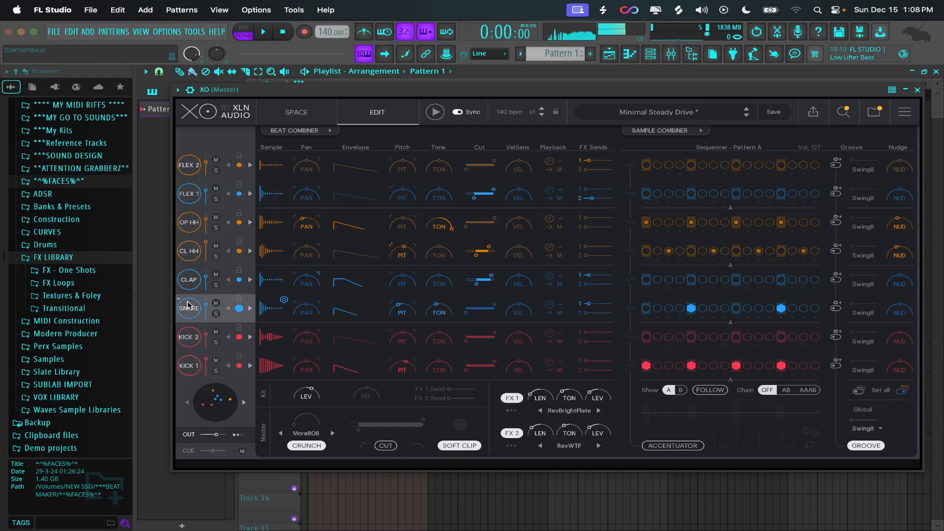
pyautogui.click(192, 186)
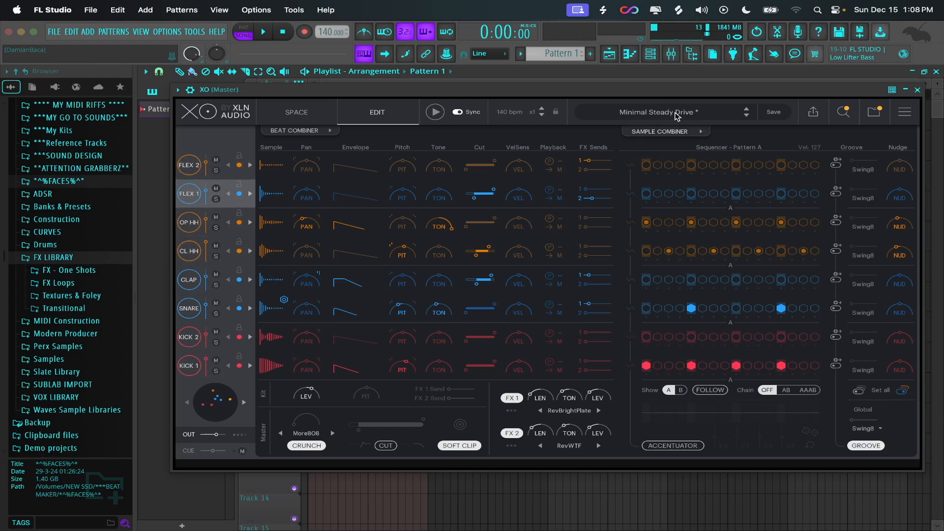
# Load the "-- init --" preset from the Preset Browser, close Search & Filter, and select the Flex 2 slot.
pyautogui.click(697, 112)
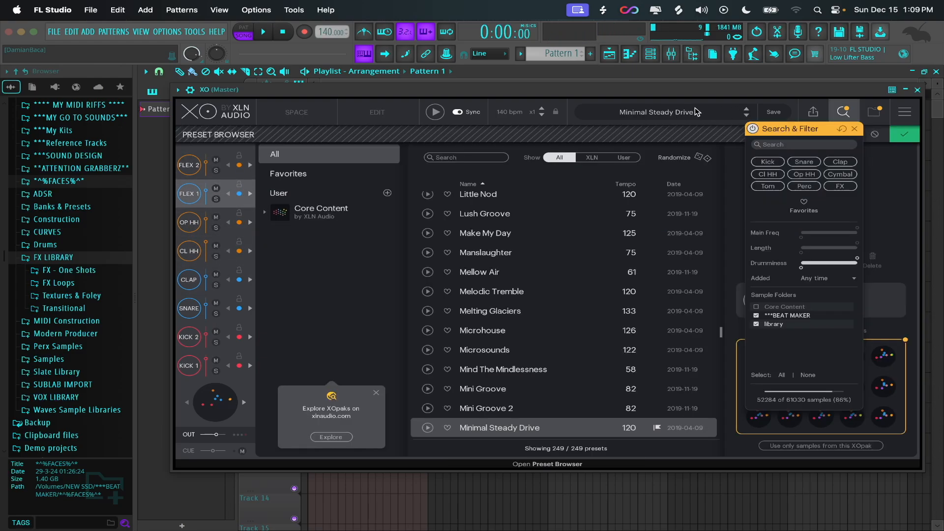
pyautogui.scroll(20, 579, 239)
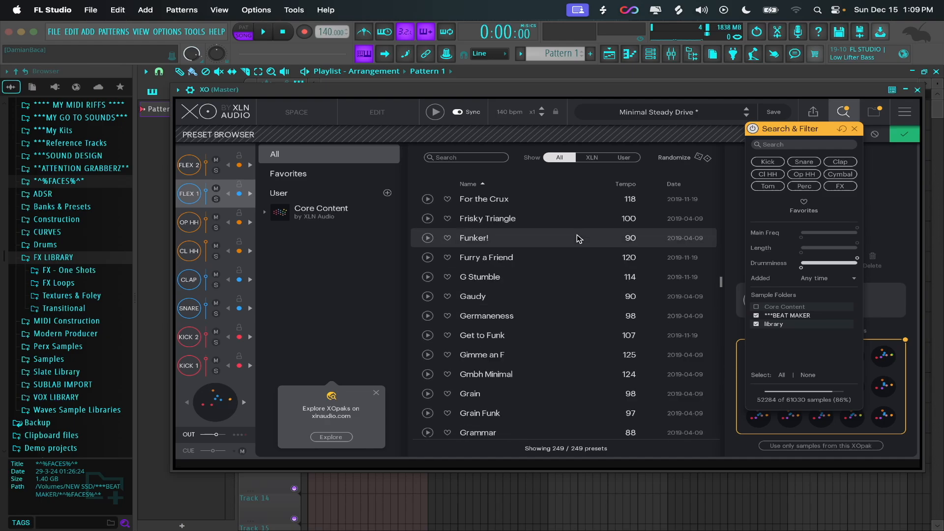
pyautogui.scroll(20, 579, 238)
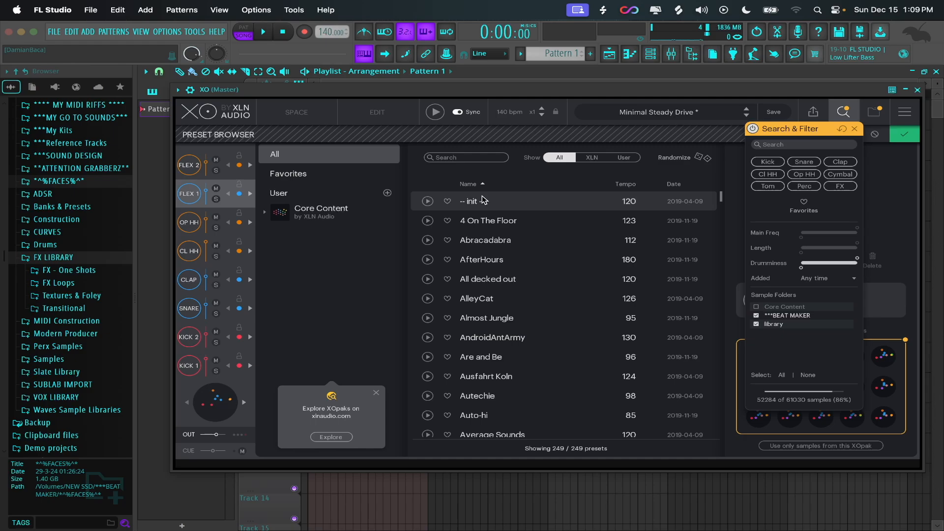
pyautogui.click(473, 202)
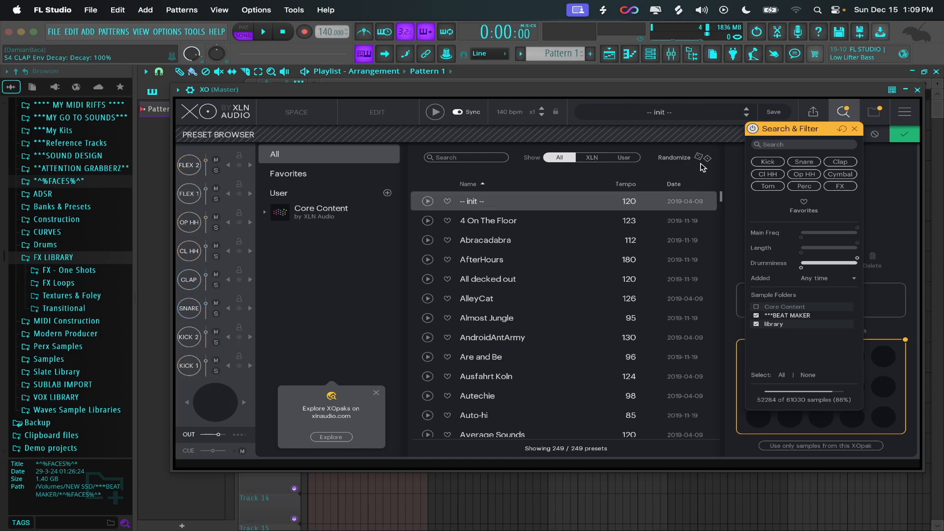
pyautogui.click(902, 136)
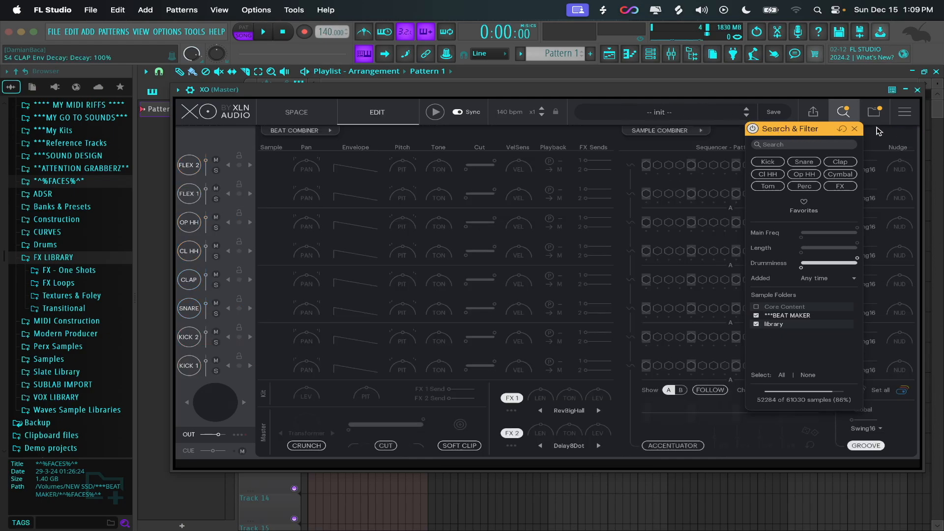
pyautogui.click(856, 129)
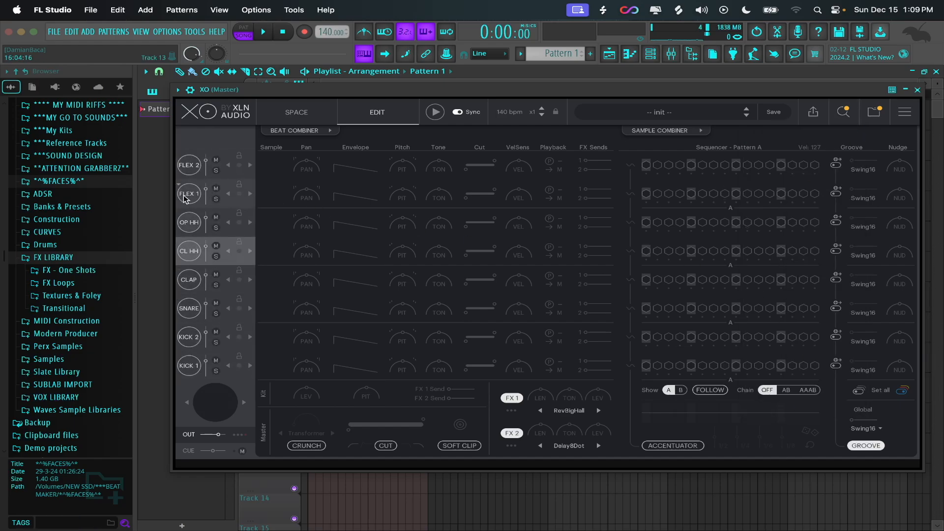
pyautogui.click(190, 166)
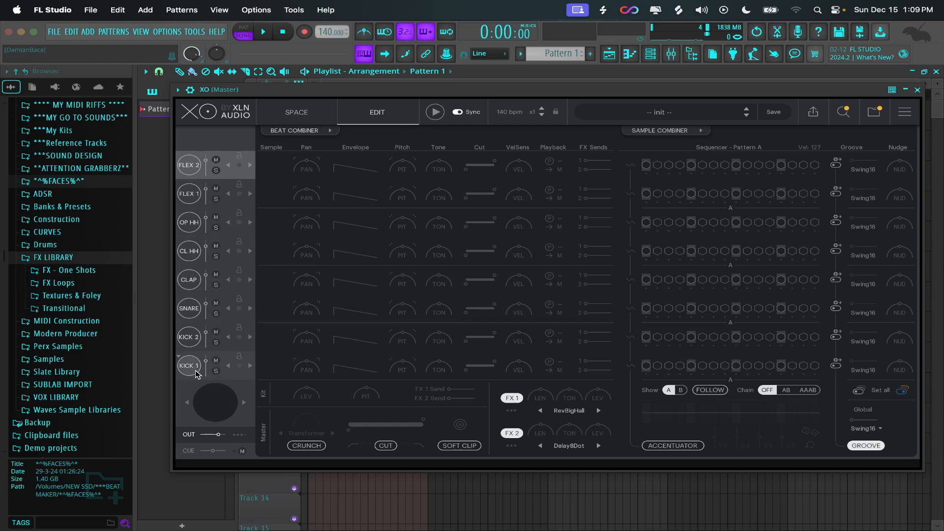
# Audition samples in the red kick area of the Space and load hiph_kick_4x4_f.wav into Kick 1.
pyautogui.click(297, 112)
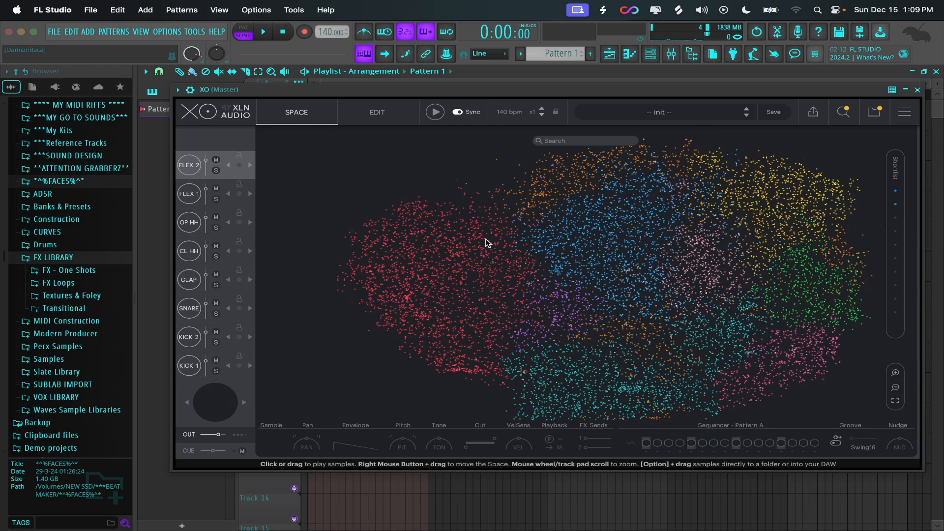
pyautogui.click(437, 338)
pyautogui.moveTo(442, 340)
pyautogui.mouseDown()
pyautogui.moveTo(413, 246)
pyautogui.moveTo(426, 254)
pyautogui.mouseUp()
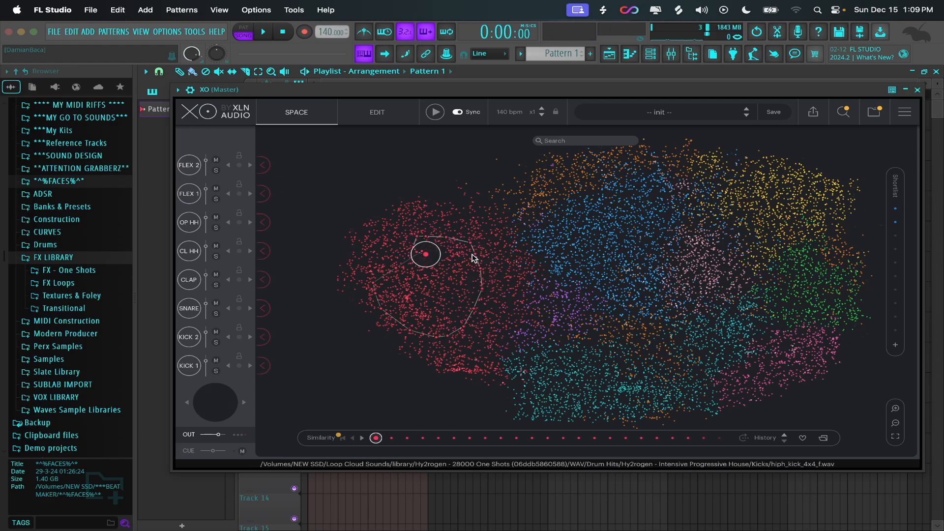
pyautogui.click(264, 365)
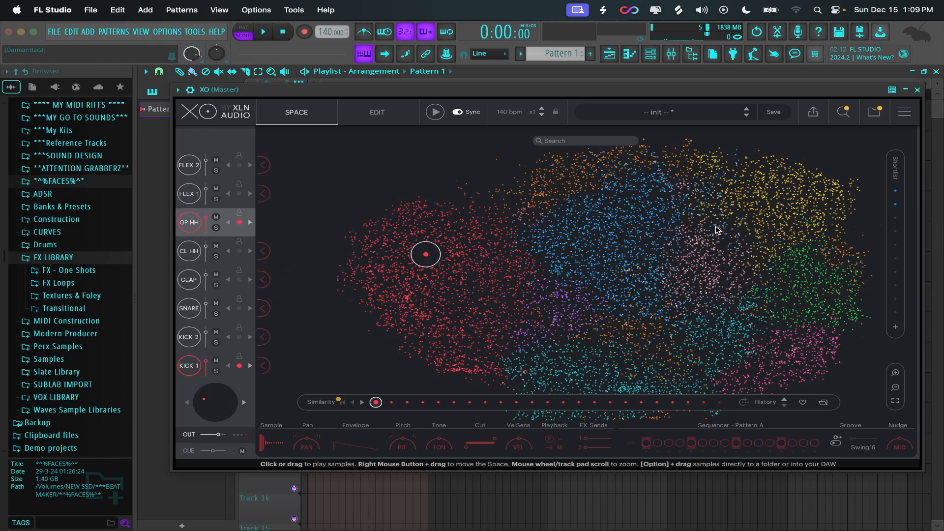
# Audition samples across the Space, load HERT1 Hihat 20.wav into OP HH, and play the Kick 1 slot.
pyautogui.click(683, 269)
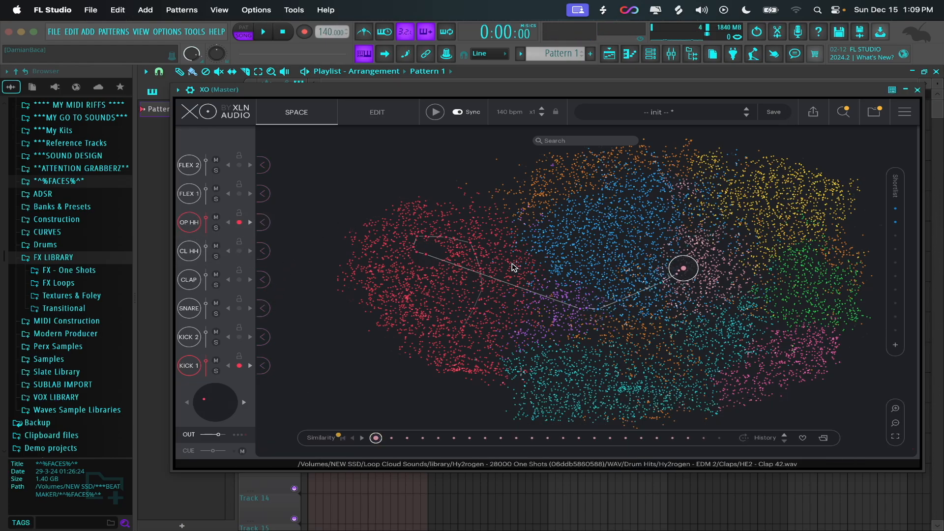
pyautogui.click(616, 252)
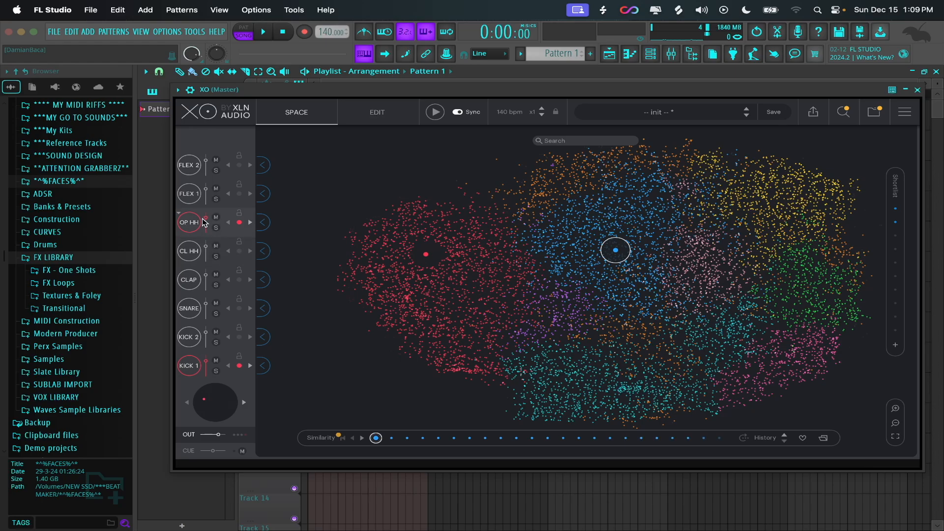
pyautogui.click(806, 279)
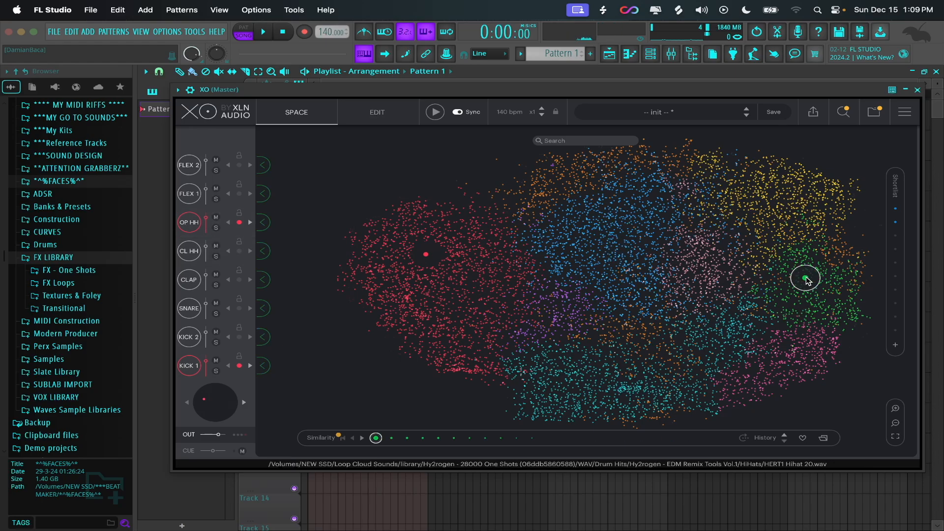
pyautogui.click(266, 226)
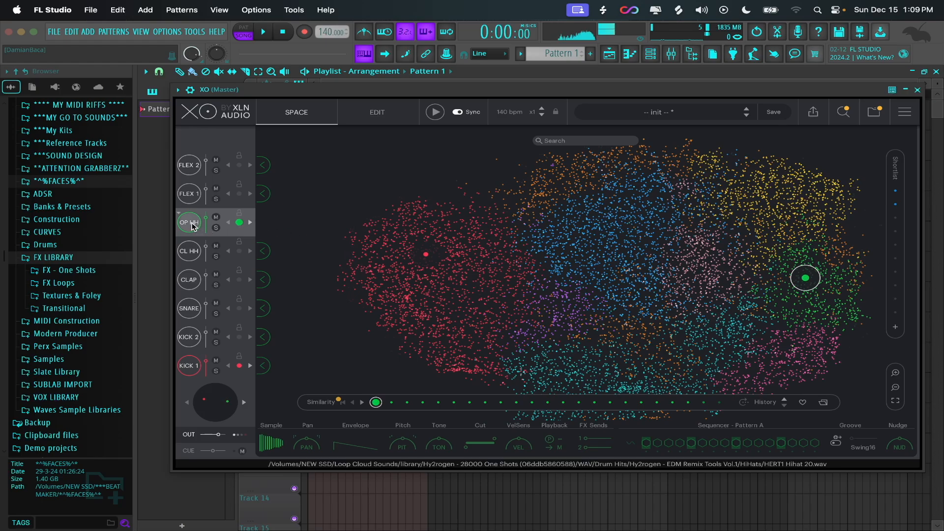
pyautogui.click(187, 364)
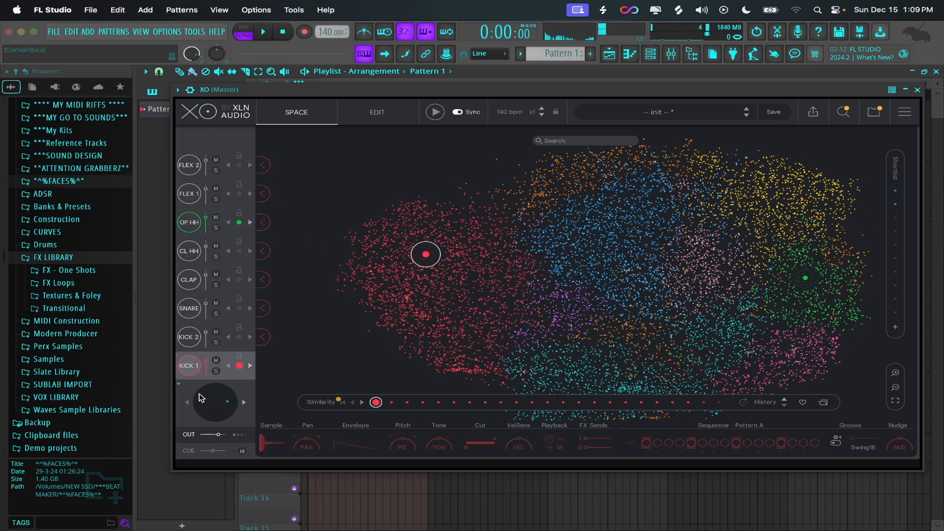
# Audition samples around the blue area of the Space and load a blue one into CL HH.
pyautogui.moveTo(622, 276); pyautogui.dragTo(602, 279)
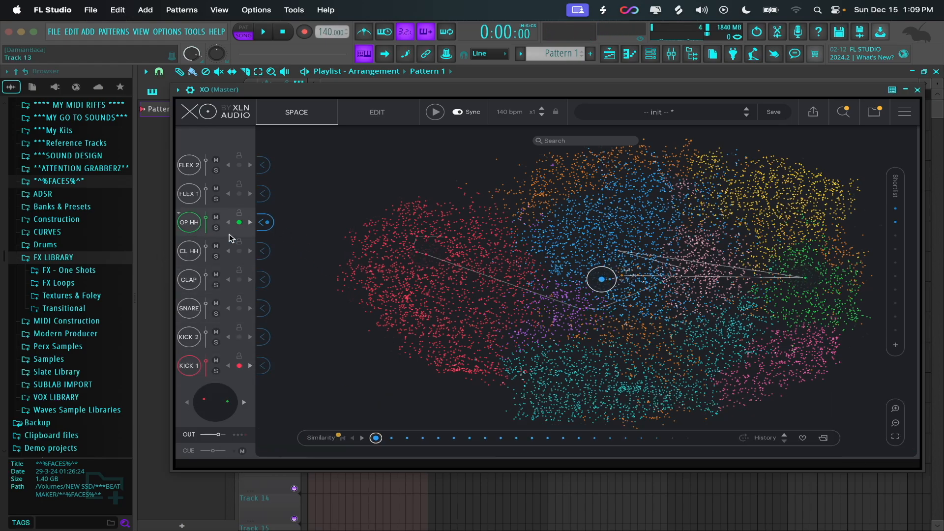
pyautogui.moveTo(537, 322)
pyautogui.mouseDown()
pyautogui.moveTo(708, 255)
pyautogui.moveTo(634, 266)
pyautogui.mouseUp()
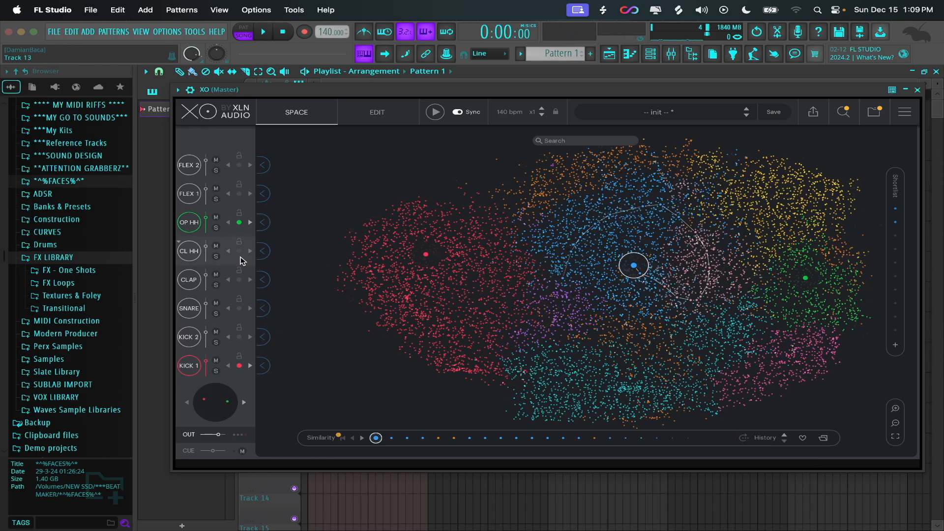
pyautogui.click(262, 252)
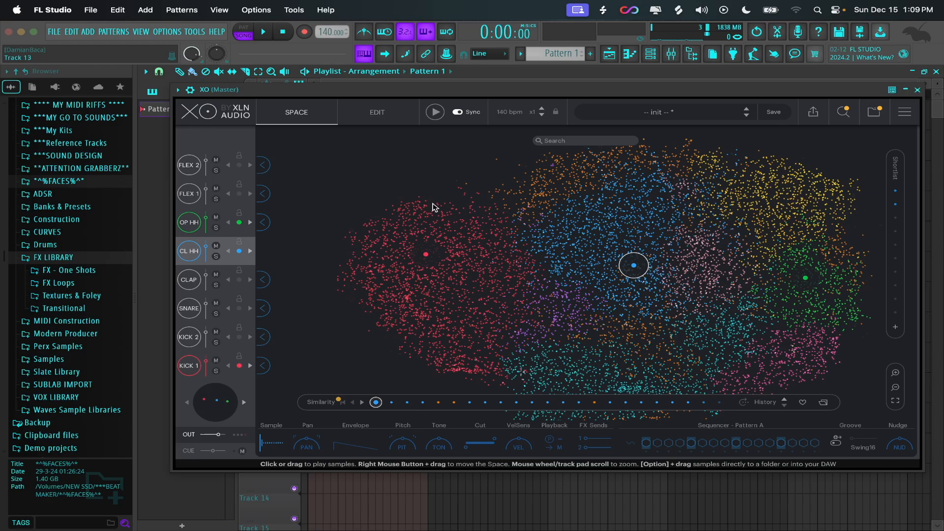
# Hot-swap the OP HH sample from the Edit page for a blue sample in the Space and accept it.
pyautogui.click(377, 112)
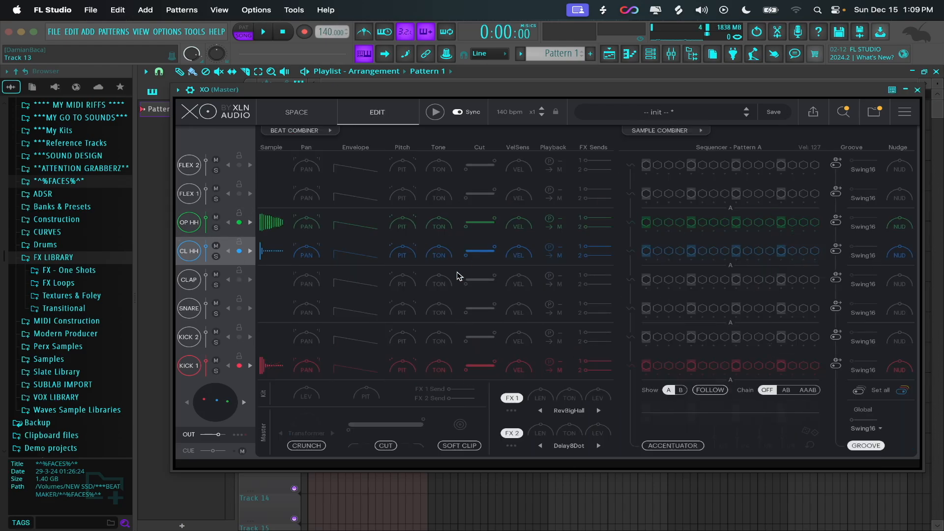
pyautogui.click(239, 223)
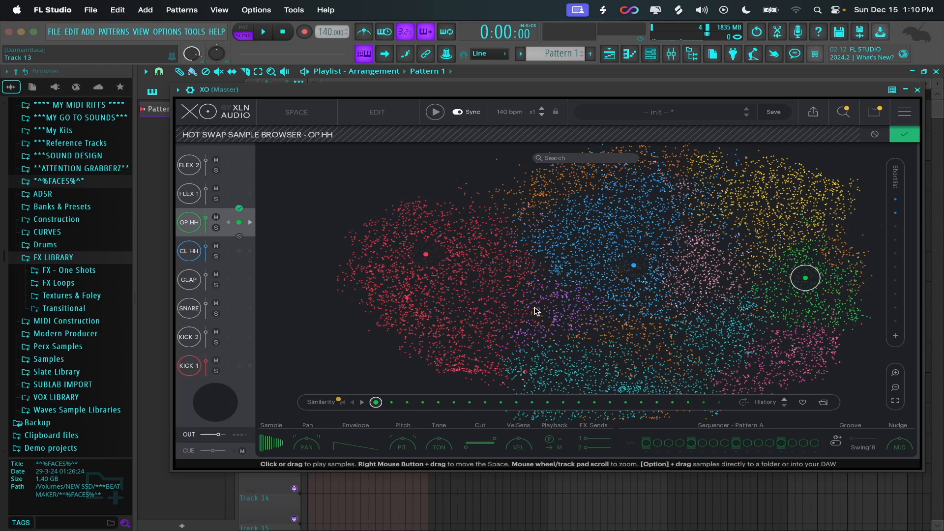
pyautogui.moveTo(537, 311)
pyautogui.mouseDown()
pyautogui.moveTo(523, 274)
pyautogui.moveTo(566, 240)
pyautogui.moveTo(681, 229)
pyautogui.moveTo(712, 246)
pyautogui.moveTo(723, 277)
pyautogui.moveTo(671, 312)
pyautogui.mouseUp()
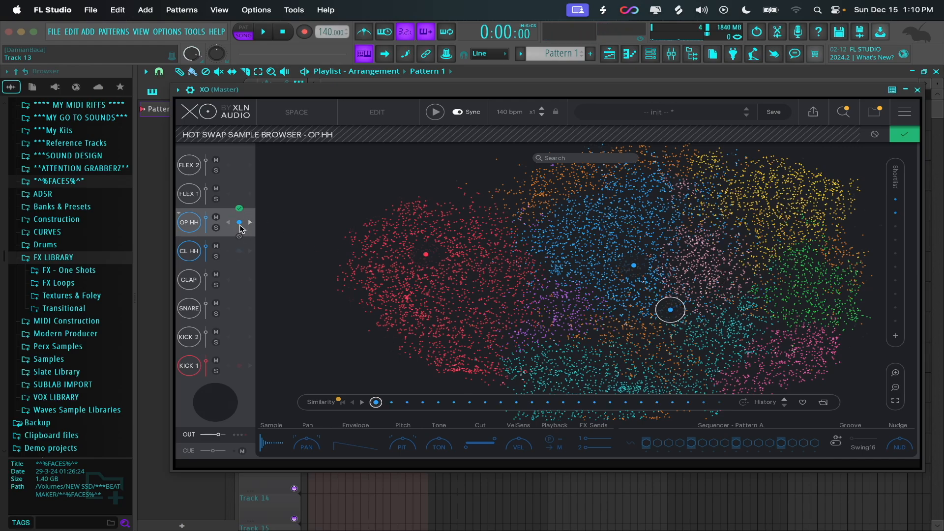
pyautogui.click(239, 208)
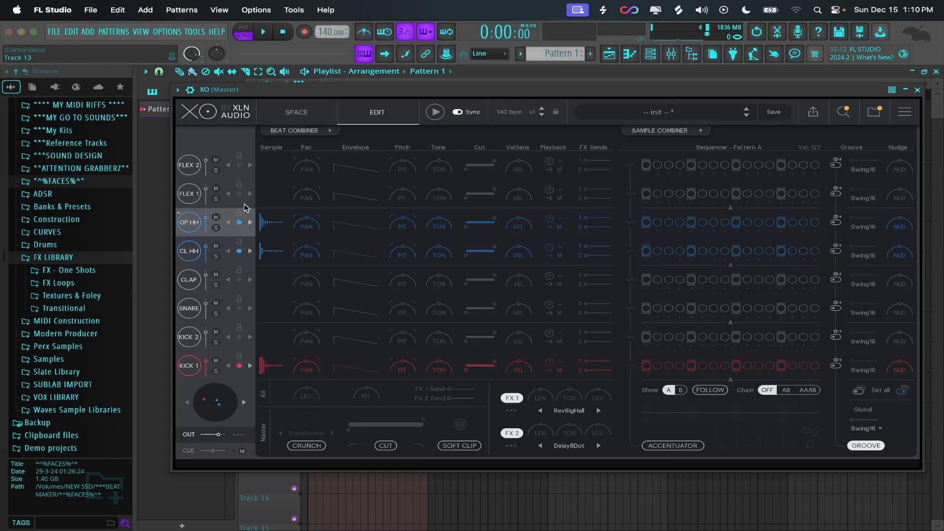
# Return to the Space, audition a path of samples, and load HE2 - Tonal Kick 03 F.wav into OP HH.
pyautogui.click(304, 111)
pyautogui.moveTo(658, 225)
pyautogui.mouseDown()
pyautogui.moveTo(618, 291)
pyautogui.moveTo(536, 328)
pyautogui.mouseUp()
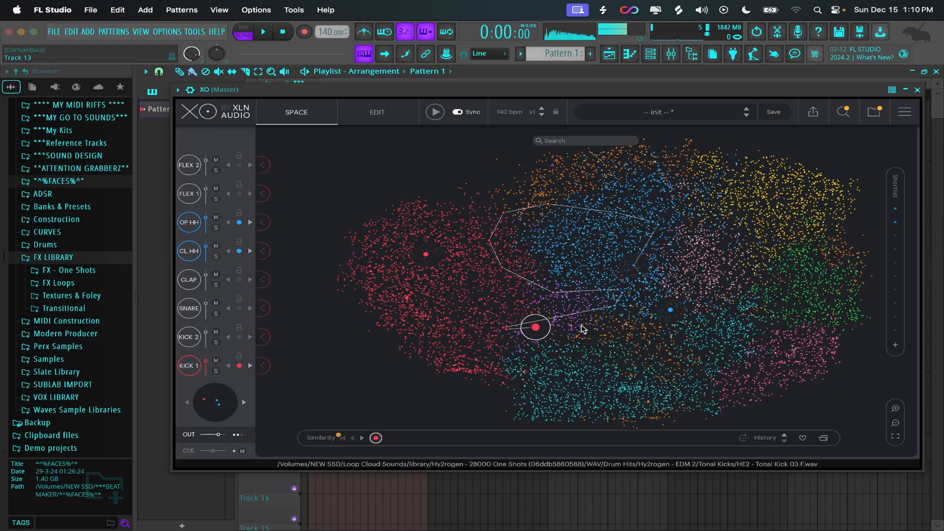
pyautogui.click(255, 220)
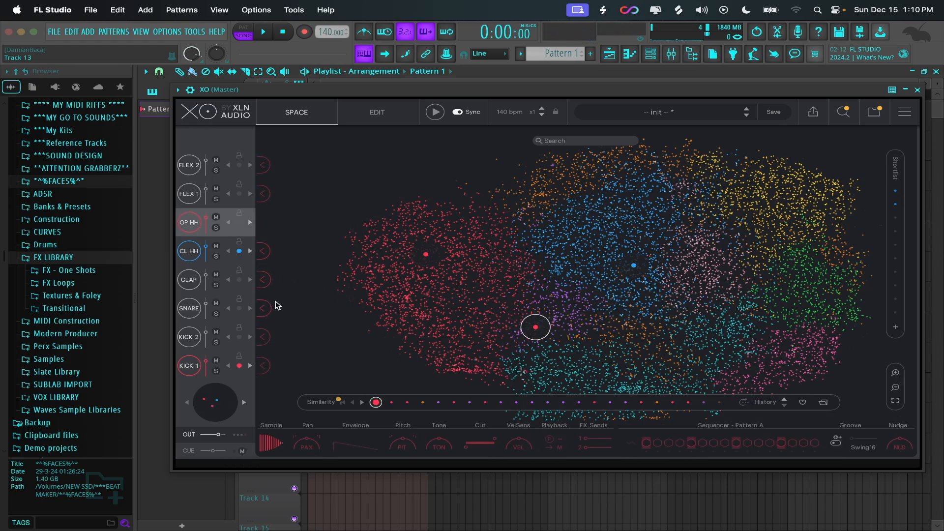
# On the Edit page, program OP HH hits on steps 1, 5, 9 and 13 and play back the pattern.
pyautogui.click(369, 112)
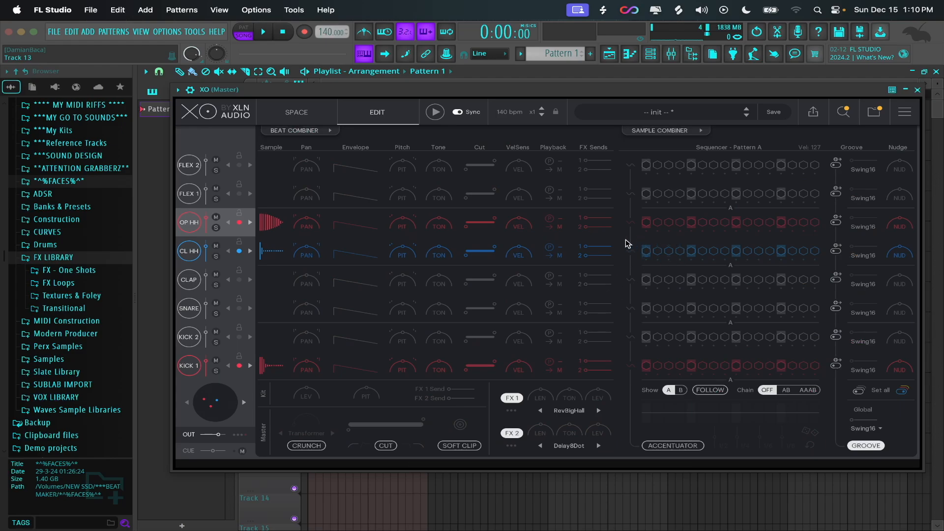
pyautogui.click(647, 222)
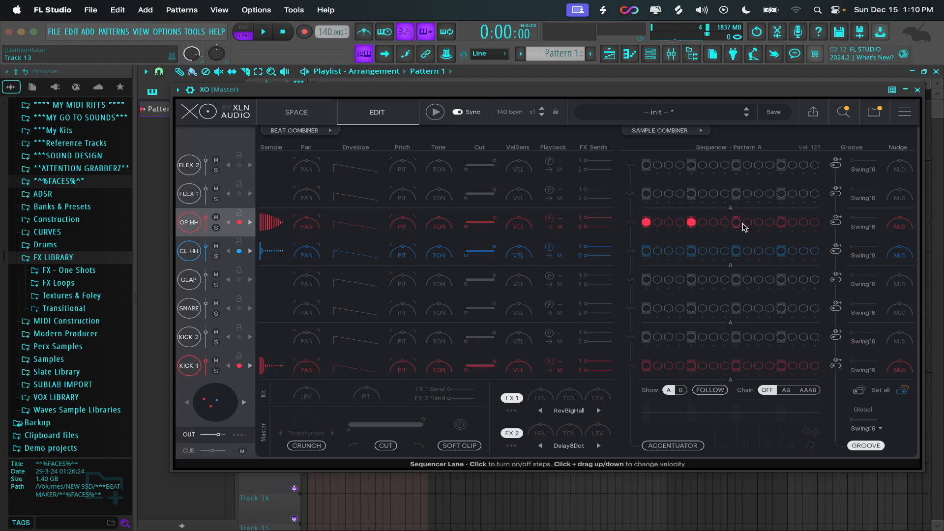
pyautogui.press('space')
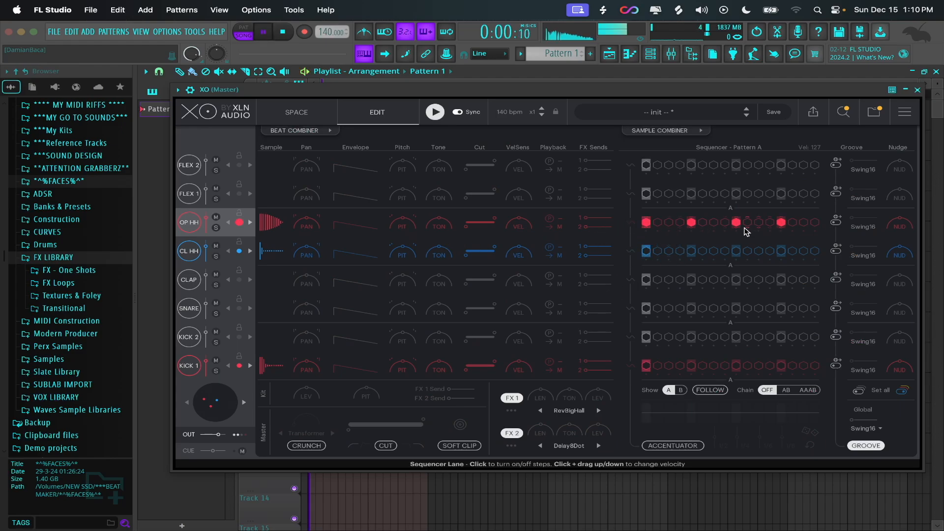
pyautogui.press('space')
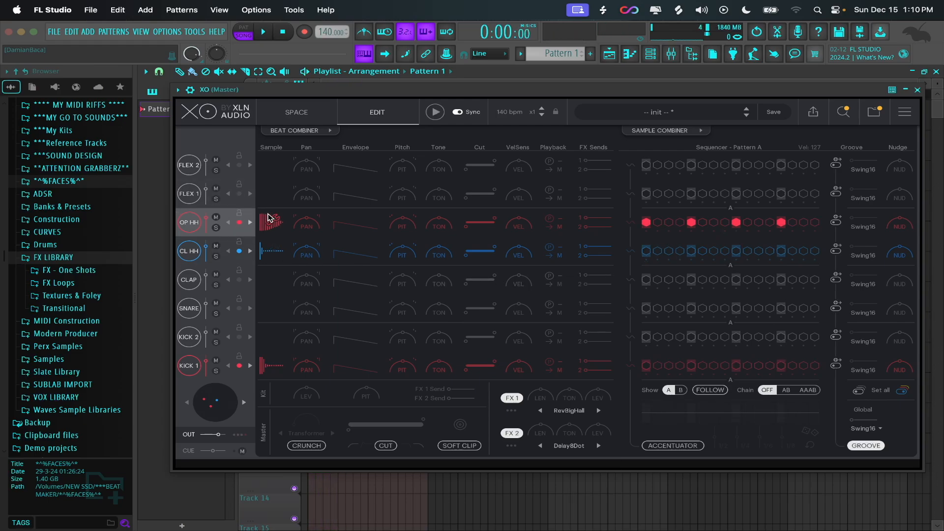
# Hot-swap OP HH during playback, auditioning samples across the Space, and accept the teal mpess7_synthshot_081_d#.wav.
pyautogui.click(240, 224)
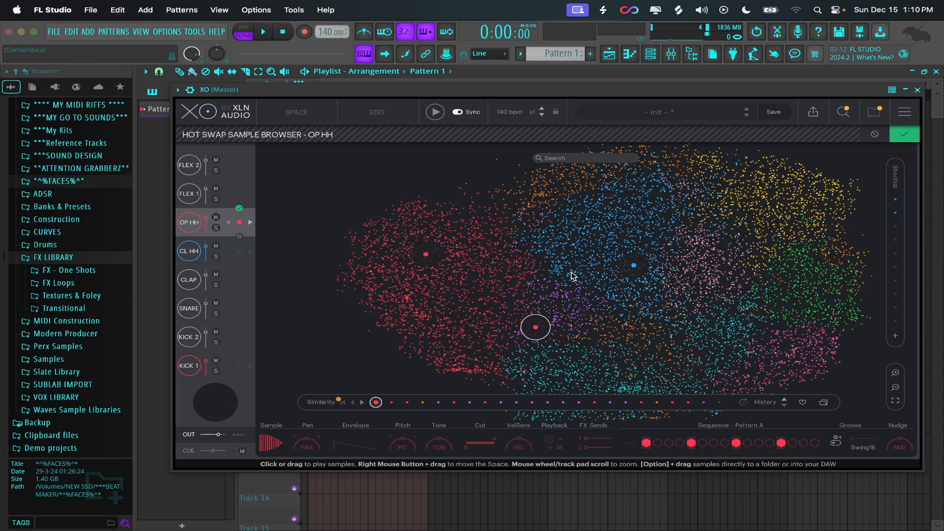
pyautogui.press('space')
pyautogui.click(564, 230)
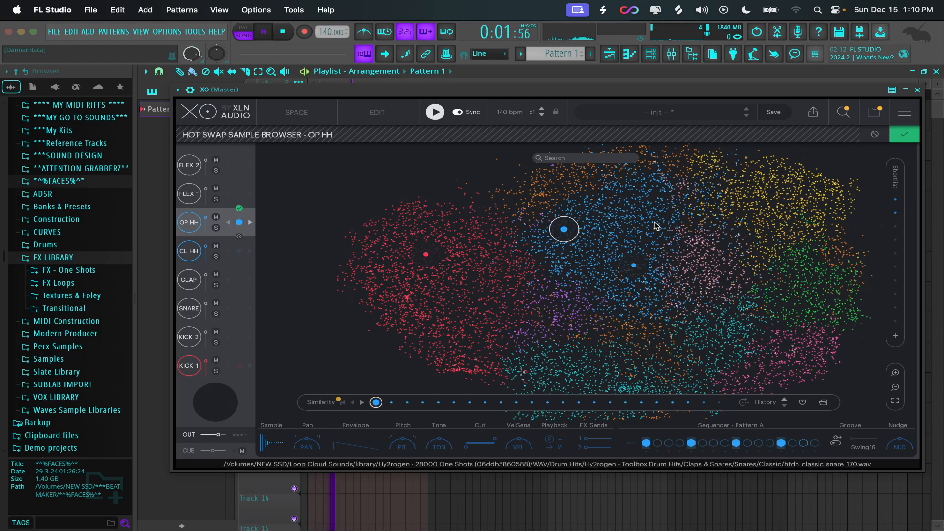
pyautogui.click(702, 243)
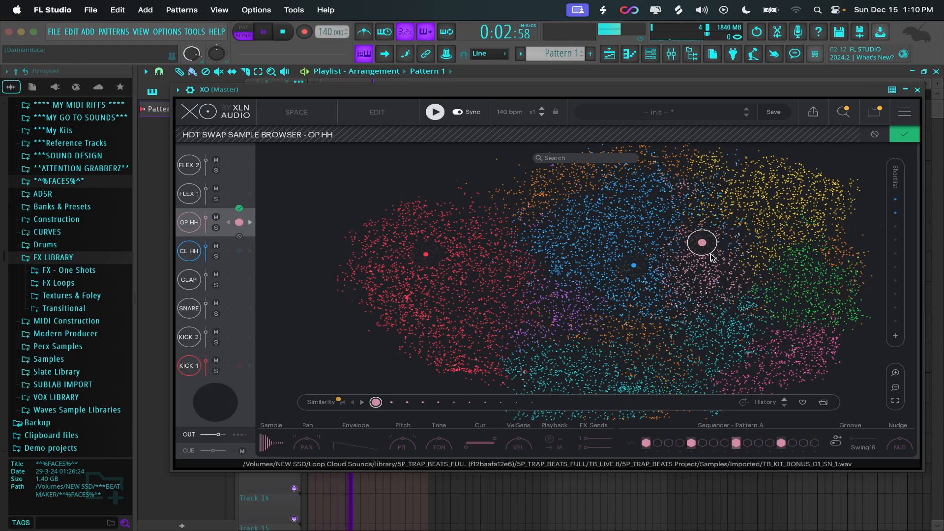
pyautogui.click(802, 286)
pyautogui.click(792, 195)
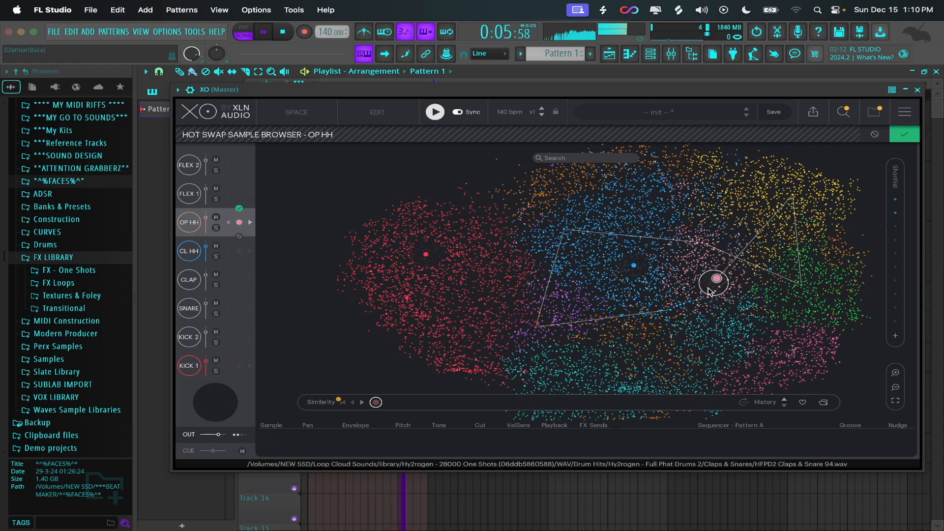
pyautogui.click(625, 321)
pyautogui.click(612, 367)
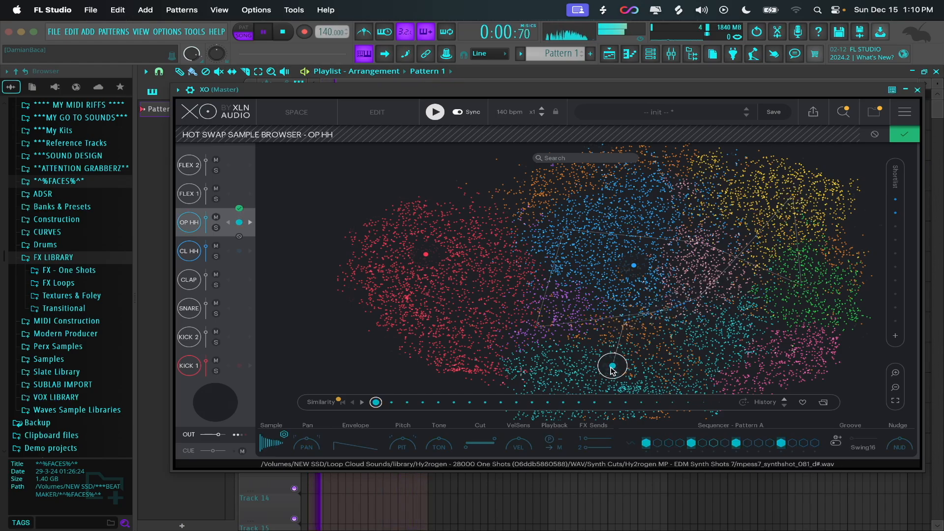
pyautogui.press('space')
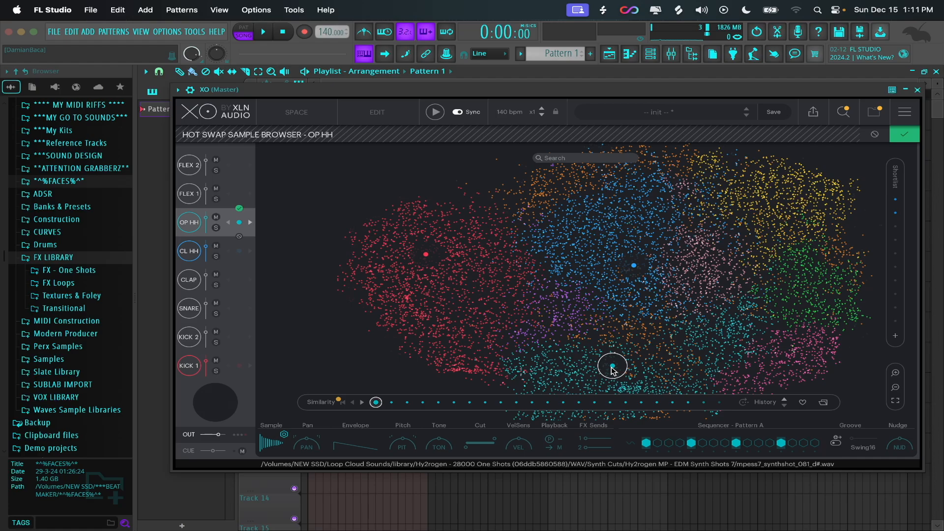
pyautogui.click(905, 135)
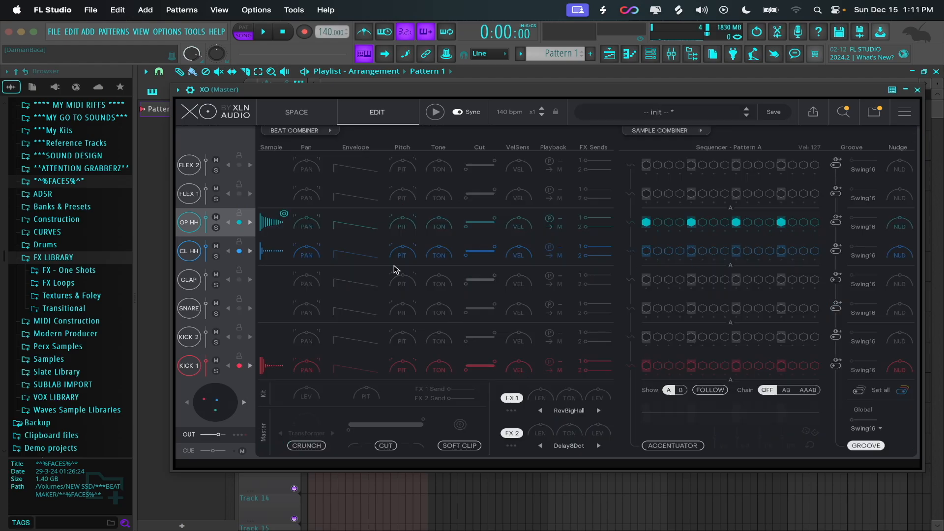
# Sequence Kick 1 on steps 1 and 13 and Kick 2 on step 9, and hot-swap a blue sample into Kick 2.
pyautogui.click(648, 365)
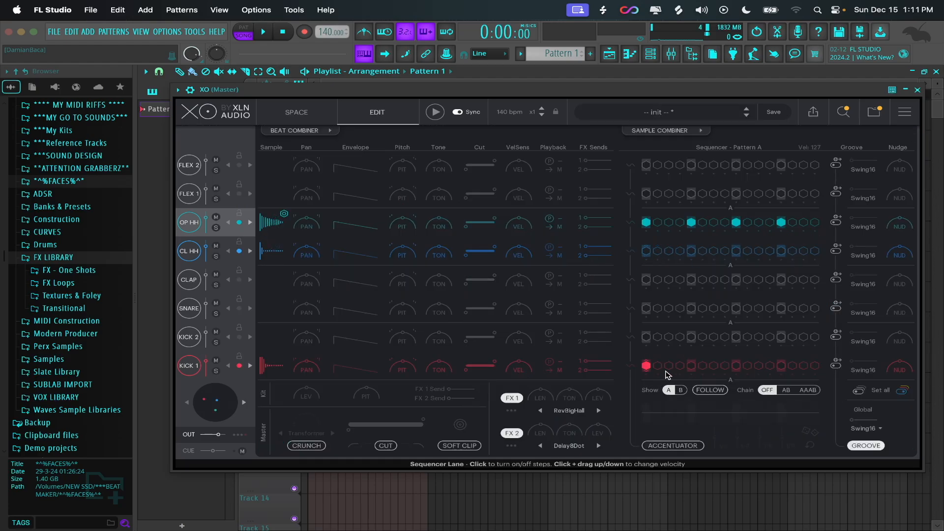
pyautogui.click(736, 337)
pyautogui.click(237, 340)
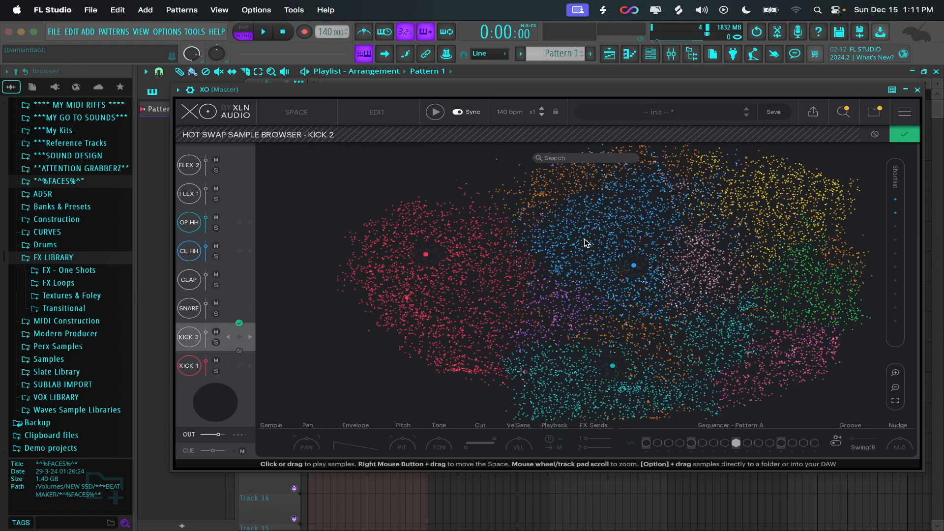
pyautogui.moveTo(589, 232); pyautogui.dragTo(636, 236)
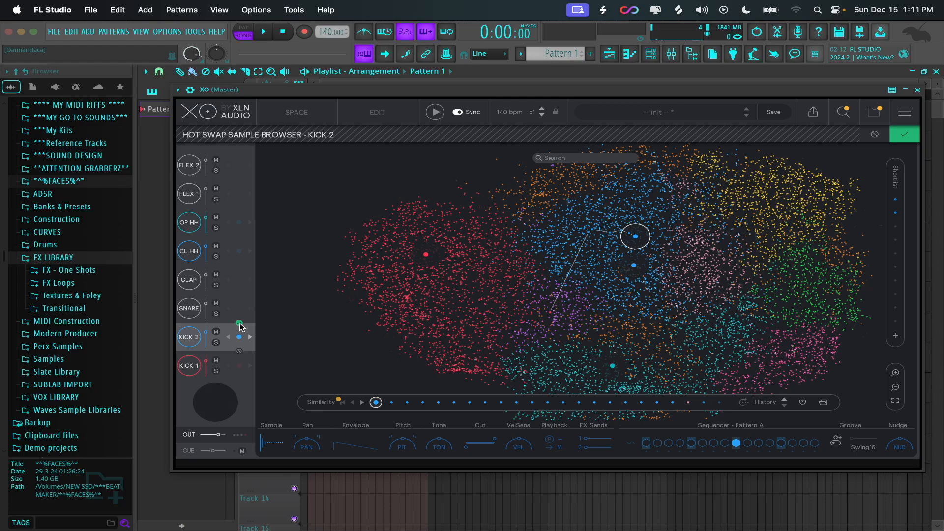
pyautogui.click(240, 325)
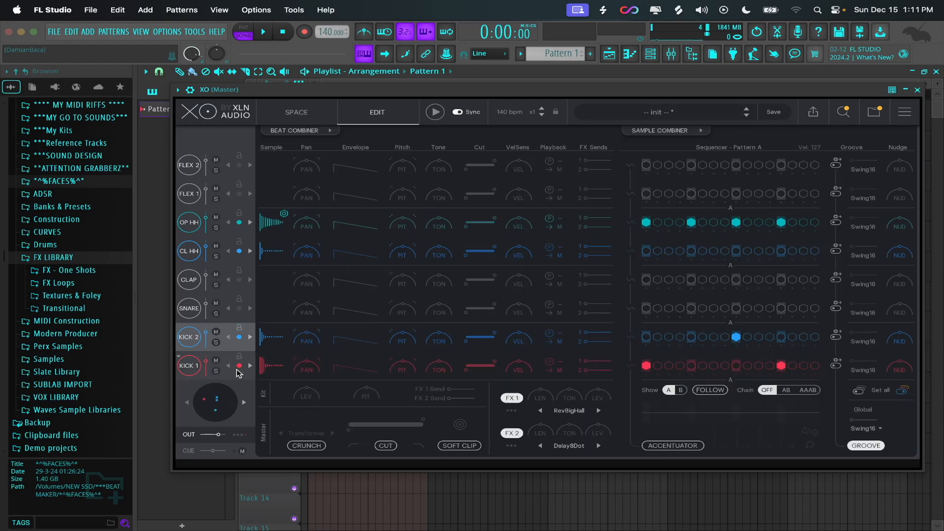
# Clear all four OP HH steps from the sequencer and play back the pattern.
pyautogui.click(646, 223)
pyautogui.click(691, 222)
pyautogui.click(737, 222)
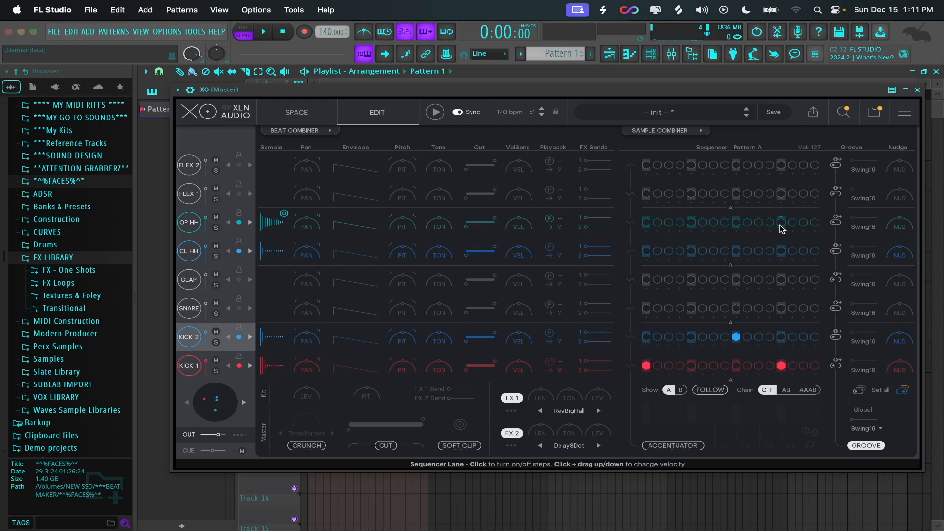
pyautogui.press('space')
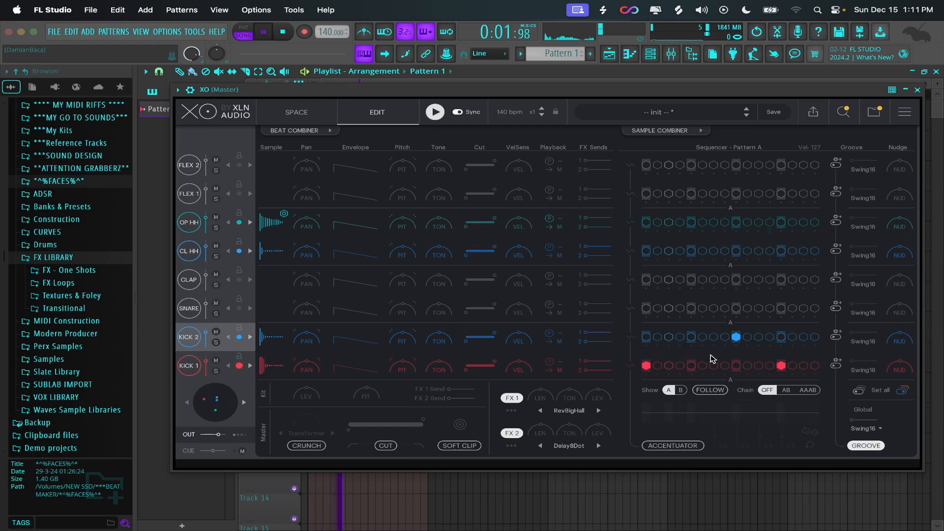
# Hot-swap Kick 1 for another red sample in the Space during playback, stop playback and return to the Edit page.
pyautogui.click(239, 365)
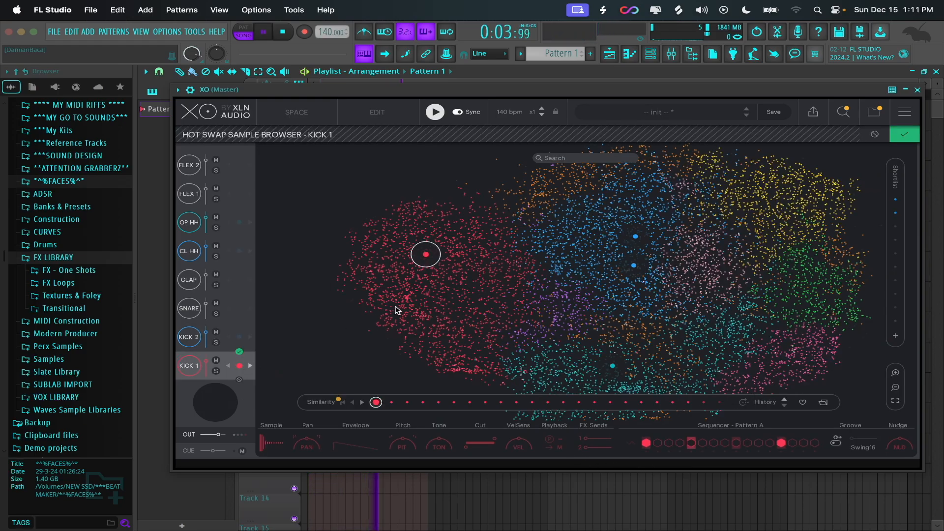
pyautogui.click(416, 296)
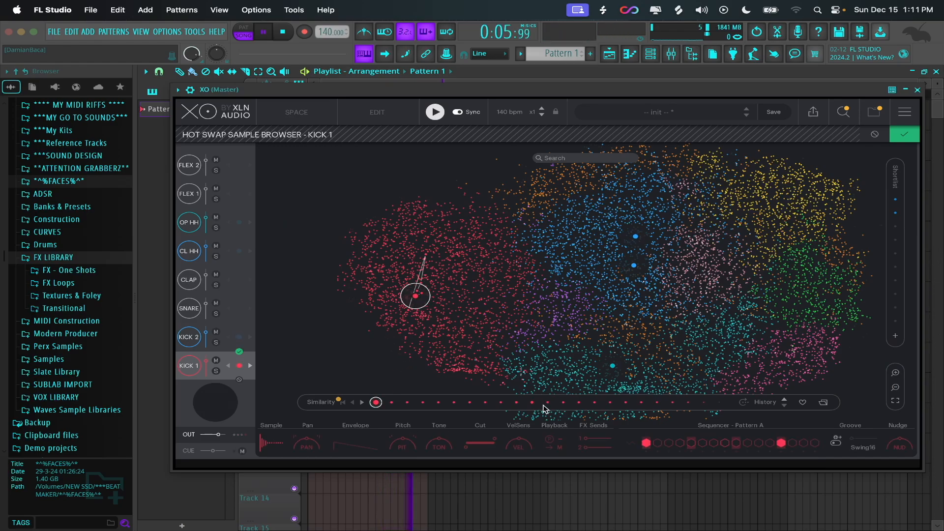
pyautogui.press('space')
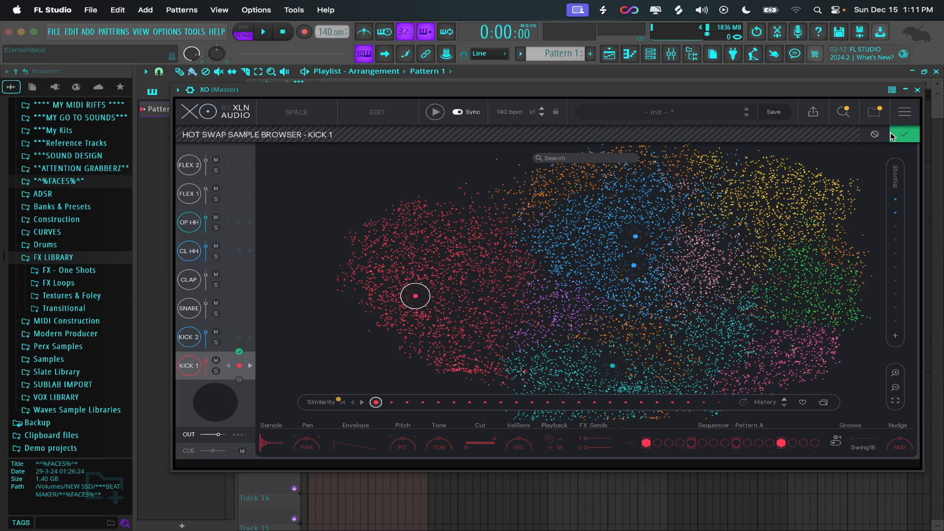
pyautogui.click(356, 112)
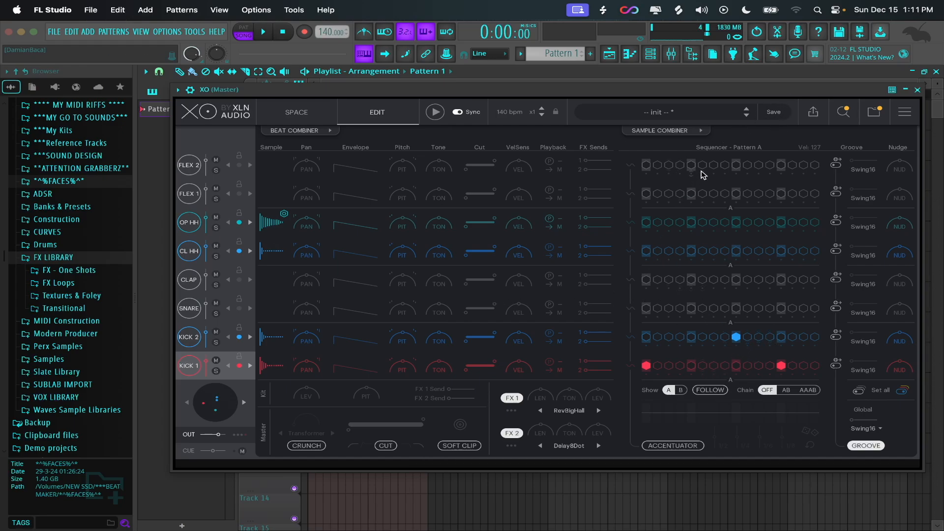
# Load the AfterHours preset from the preset browser and return to the Edit page.
pyautogui.click(655, 111)
pyautogui.click(555, 258)
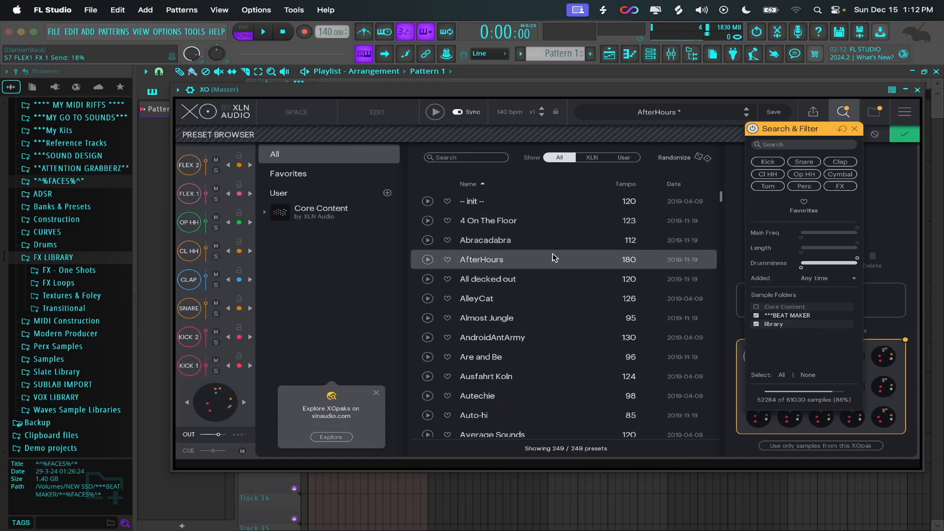
pyautogui.click(668, 117)
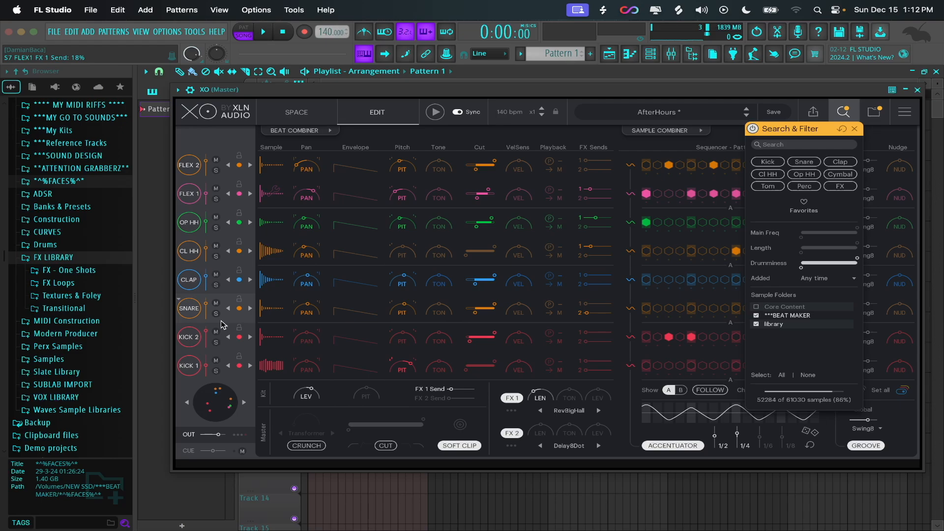
# Reopen the preset browser, close Search & Filter, and look through the preset list under the User and All filters.
pyautogui.click(650, 115)
pyautogui.scroll(-12, 482, 311)
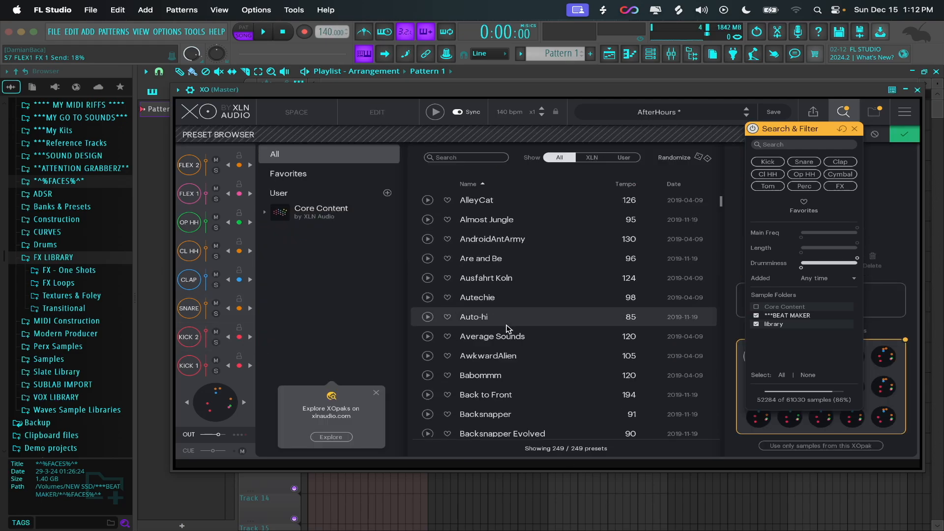
pyautogui.scroll(-8, 508, 322)
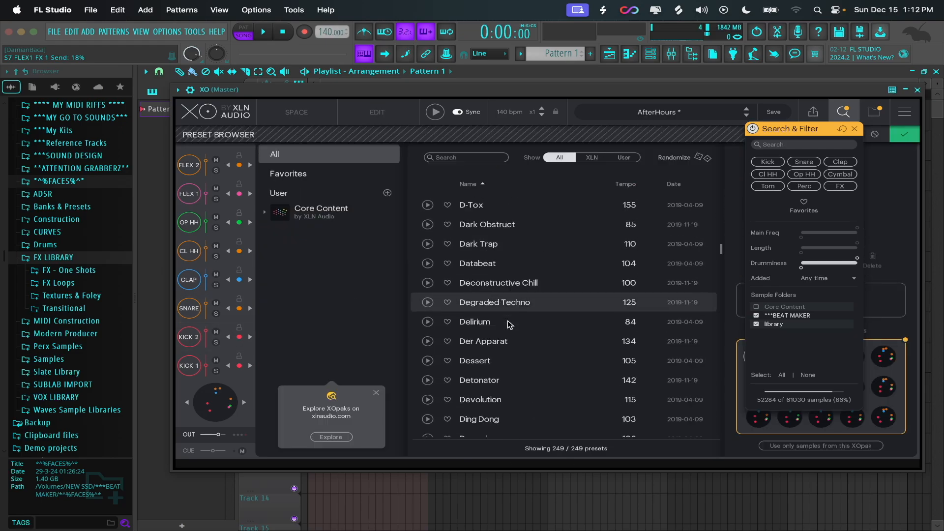
pyautogui.click(856, 128)
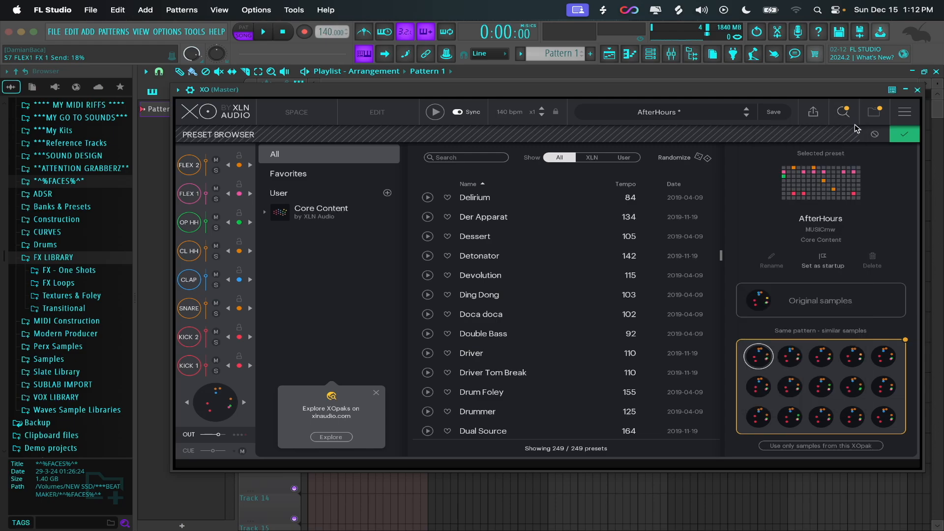
pyautogui.scroll(3, 552, 315)
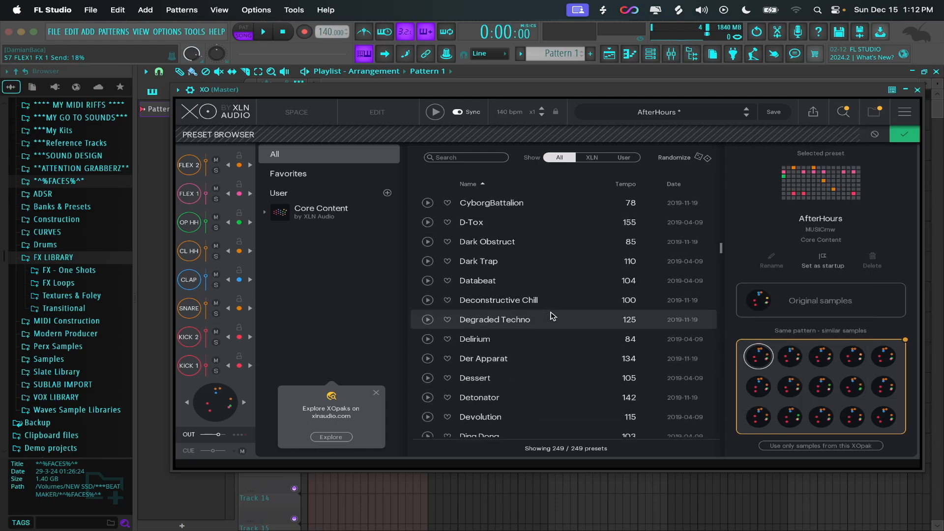
pyautogui.scroll(3, 553, 316)
pyautogui.scroll(5, 551, 315)
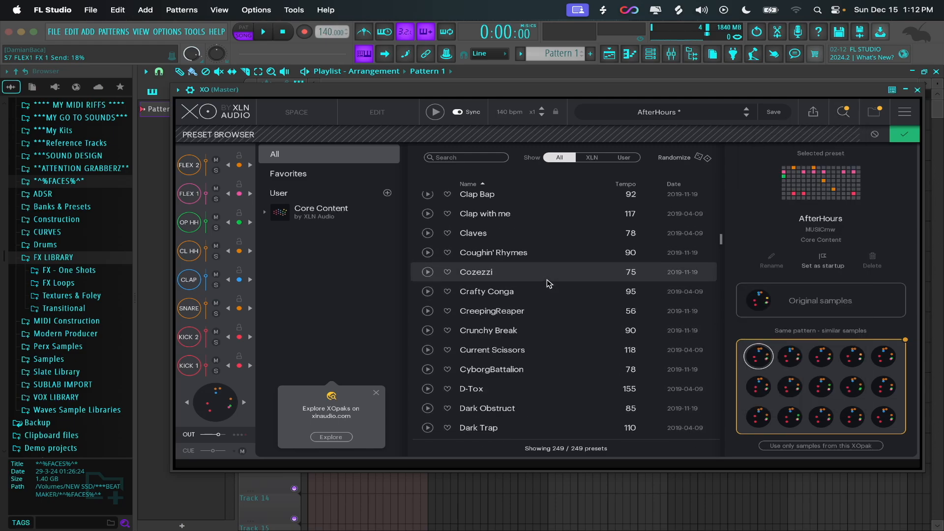
pyautogui.scroll(3, 625, 322)
pyautogui.scroll(10, 628, 324)
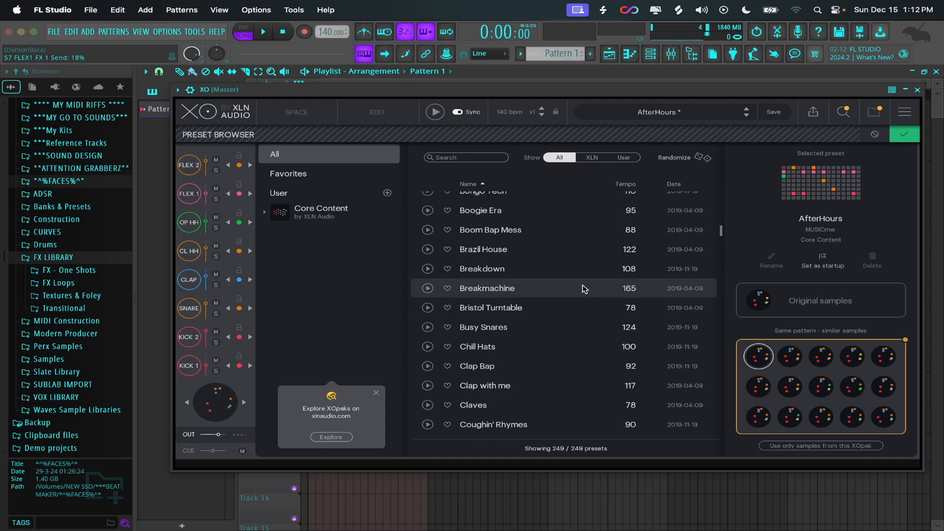
pyautogui.scroll(20, 528, 291)
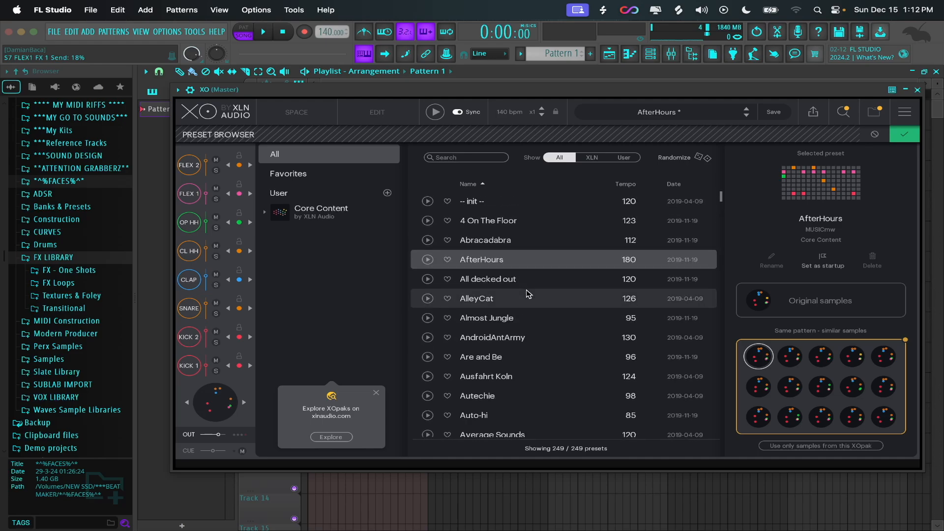
pyautogui.scroll(-1, 524, 295)
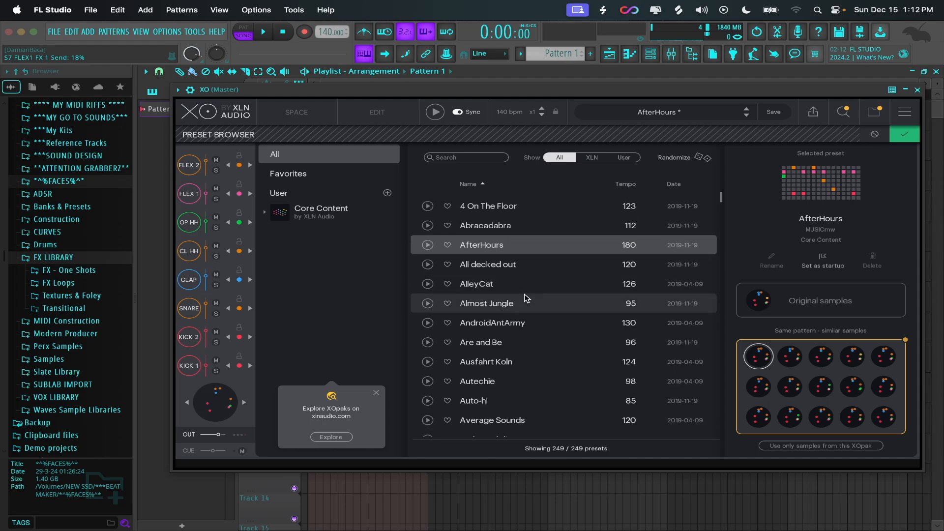
pyautogui.click(633, 160)
pyautogui.click(556, 159)
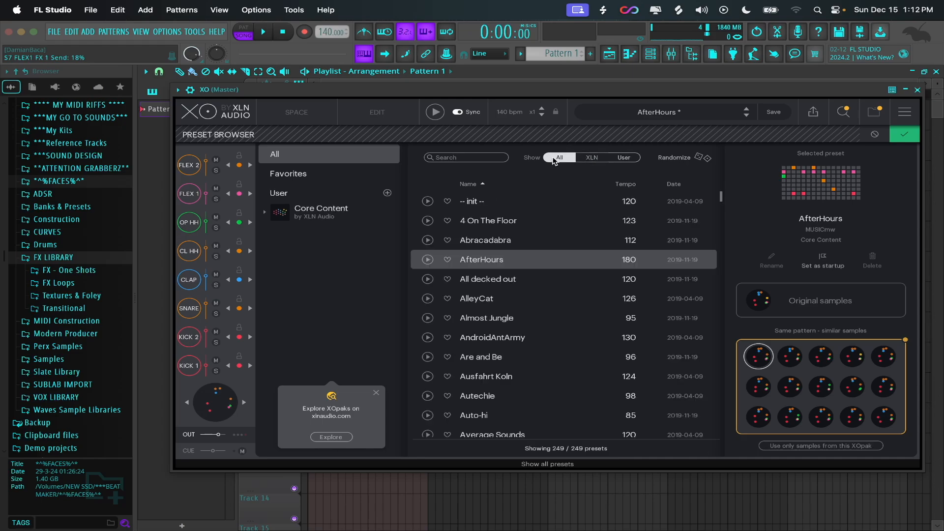
# Load the Eggs for Break-Fest preset and accept it to show its pattern on the Edit page.
pyautogui.scroll(-15, 531, 354)
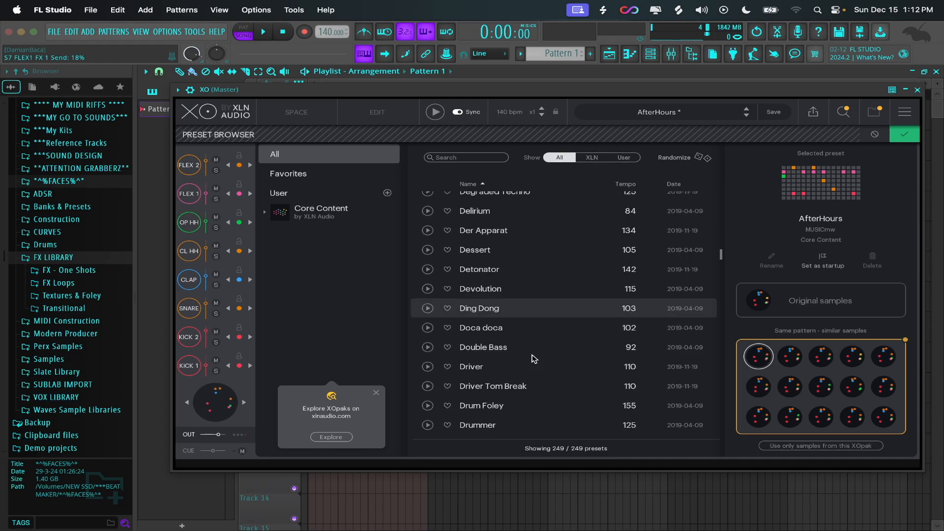
pyautogui.scroll(-3, 534, 358)
pyautogui.click(555, 284)
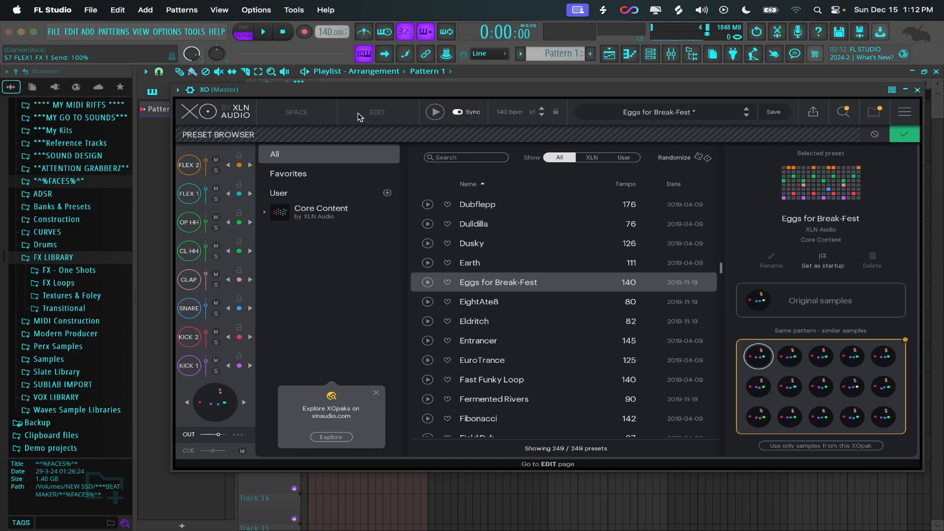
pyautogui.click(900, 139)
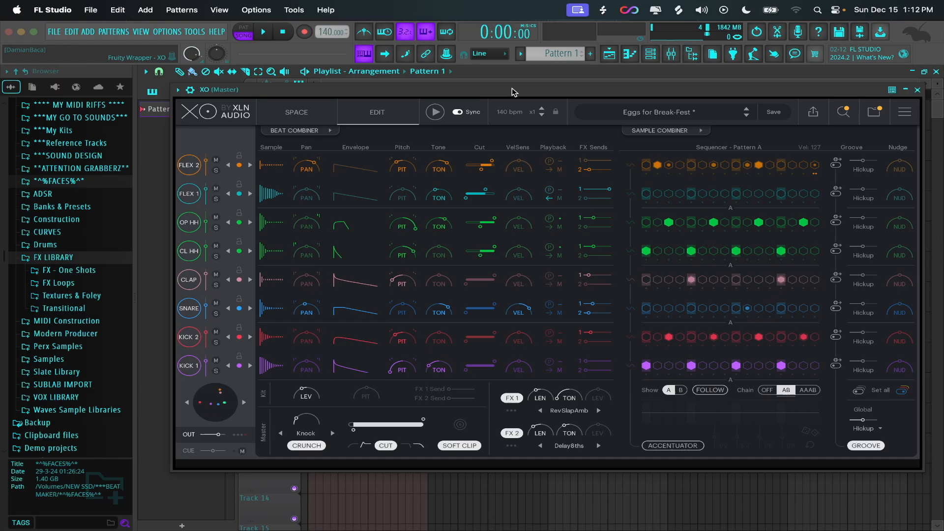
# Open the Space page, audition several samples across the red cluster, and compare it with the Edit page.
pyautogui.moveTo(512, 92)
pyautogui.mouseDown()
pyautogui.moveTo(525, 103)
pyautogui.moveTo(527, 87)
pyautogui.mouseUp()
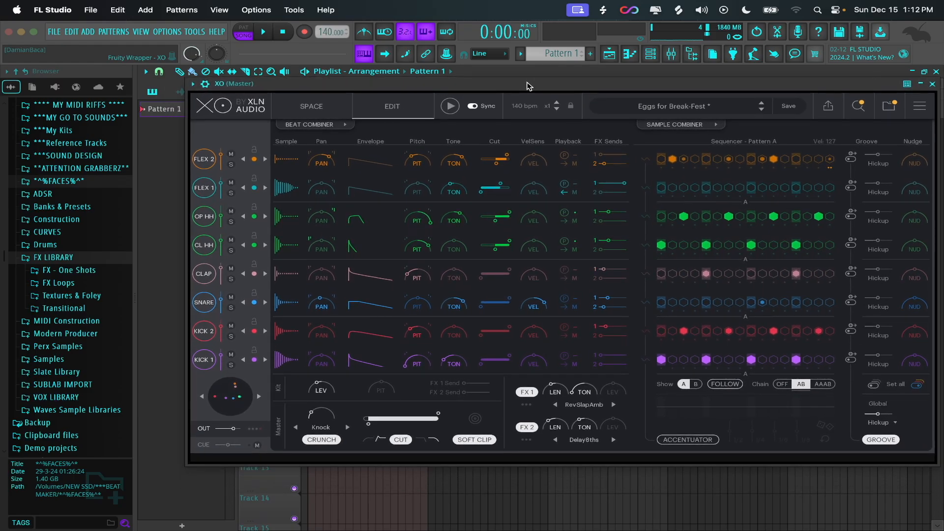
pyautogui.click(339, 108)
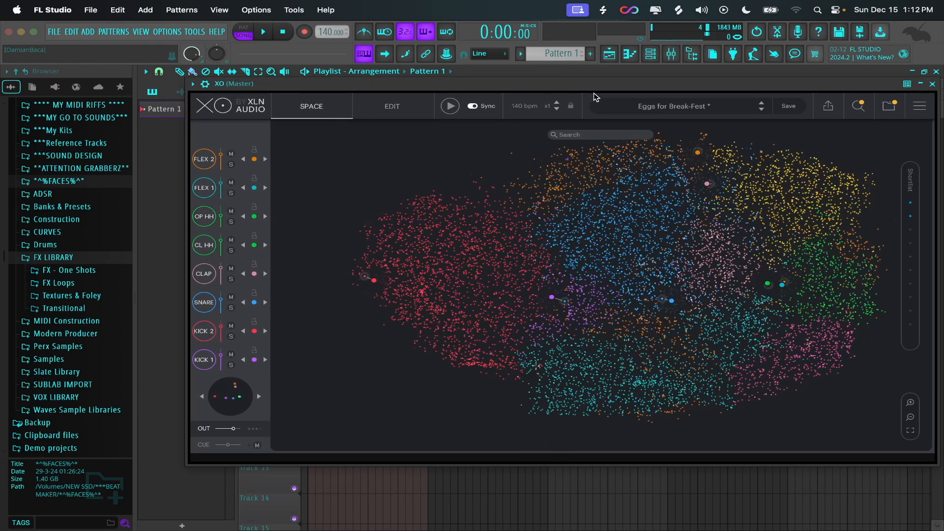
pyautogui.moveTo(594, 85); pyautogui.dragTo(615, 91)
pyautogui.moveTo(670, 266); pyautogui.dragTo(500, 336)
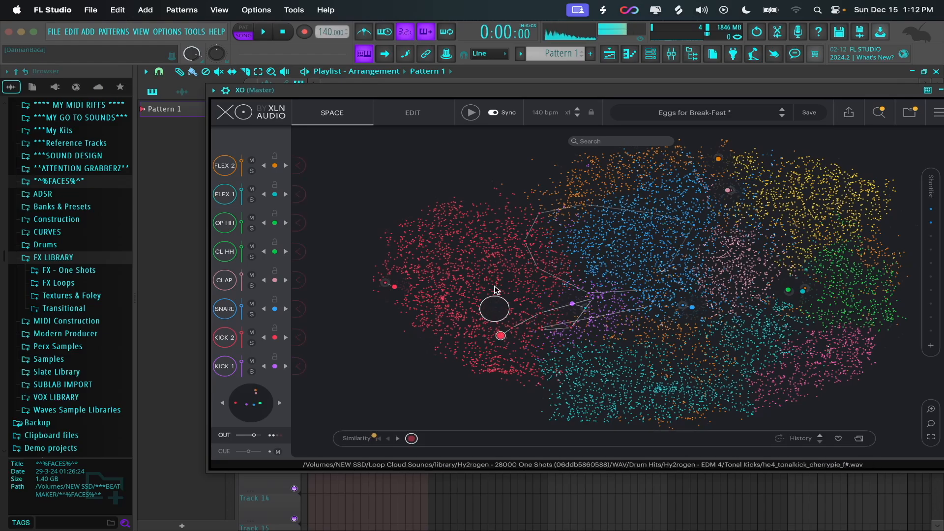
pyautogui.moveTo(495, 290); pyautogui.dragTo(508, 263)
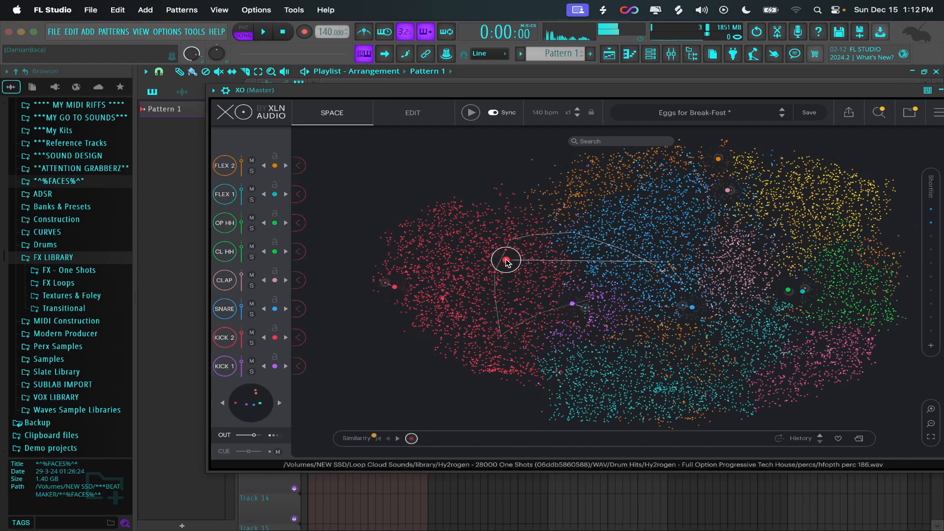
pyautogui.click(531, 249)
pyautogui.moveTo(625, 96); pyautogui.dragTo(545, 78)
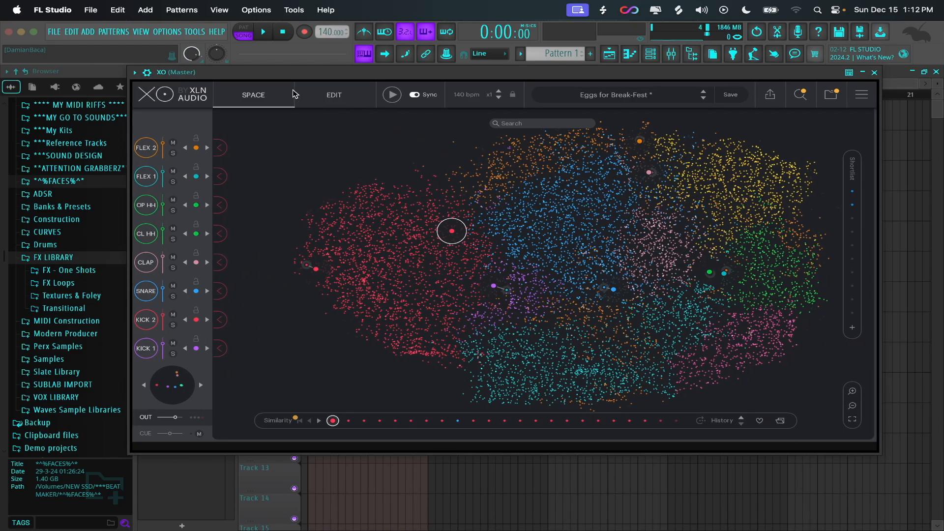
pyautogui.click(317, 95)
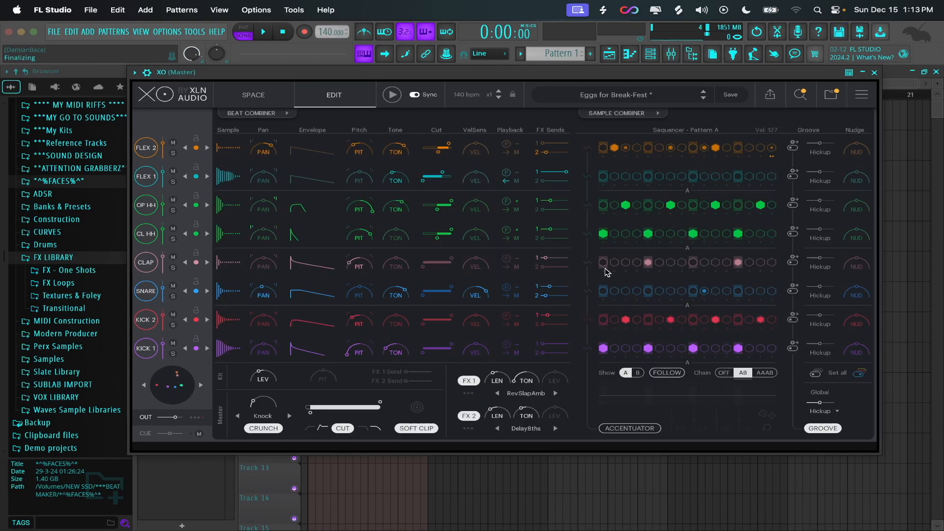
pyautogui.click(253, 94)
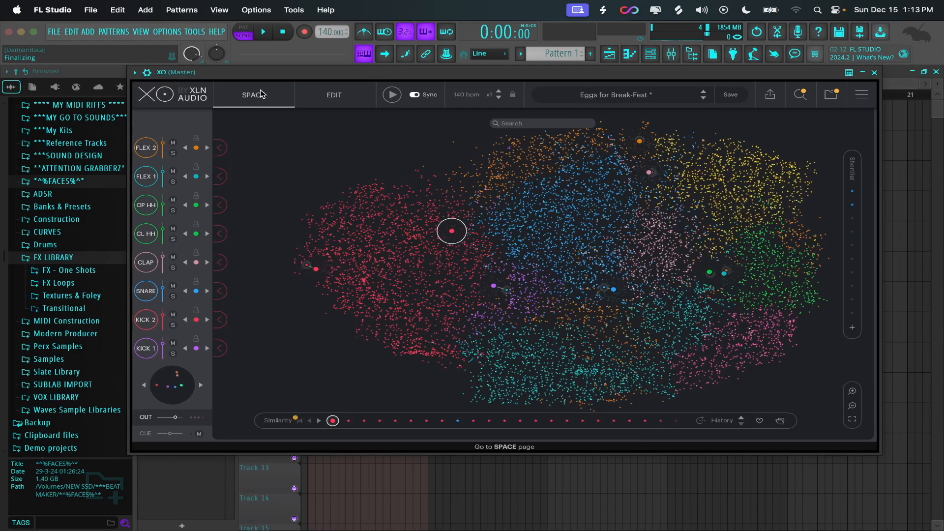
# Add the circled red sample from the Space to the channel rack as a new channel, view its settings and close them.
pyautogui.click(452, 232)
pyautogui.moveTo(474, 75); pyautogui.dragTo(832, 101)
pyautogui.click(650, 54)
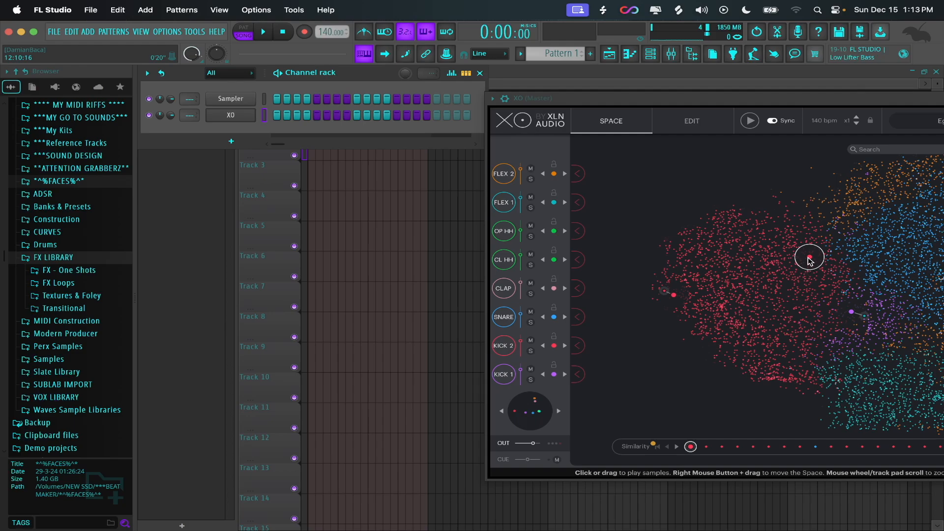
pyautogui.moveTo(809, 261); pyautogui.dragTo(232, 134)
pyautogui.click(232, 131)
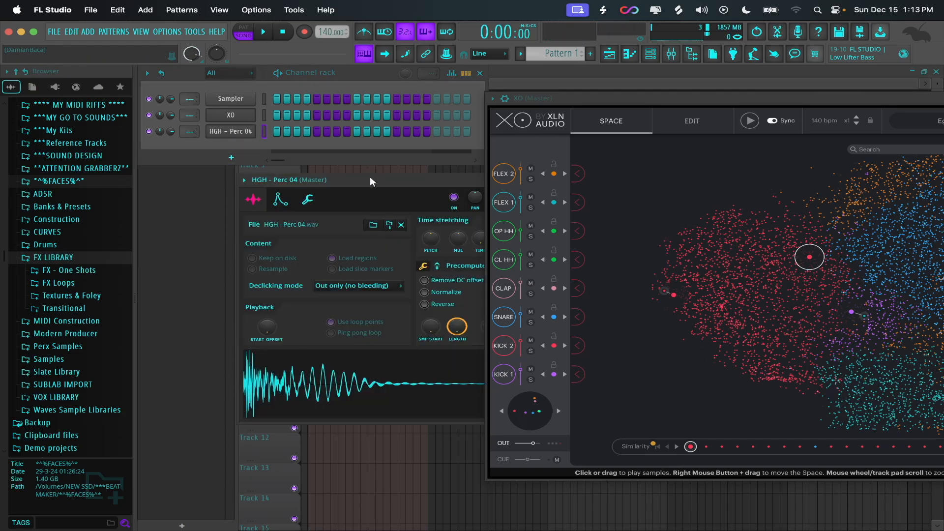
pyautogui.moveTo(370, 177); pyautogui.dragTo(338, 167)
pyautogui.click(400, 162)
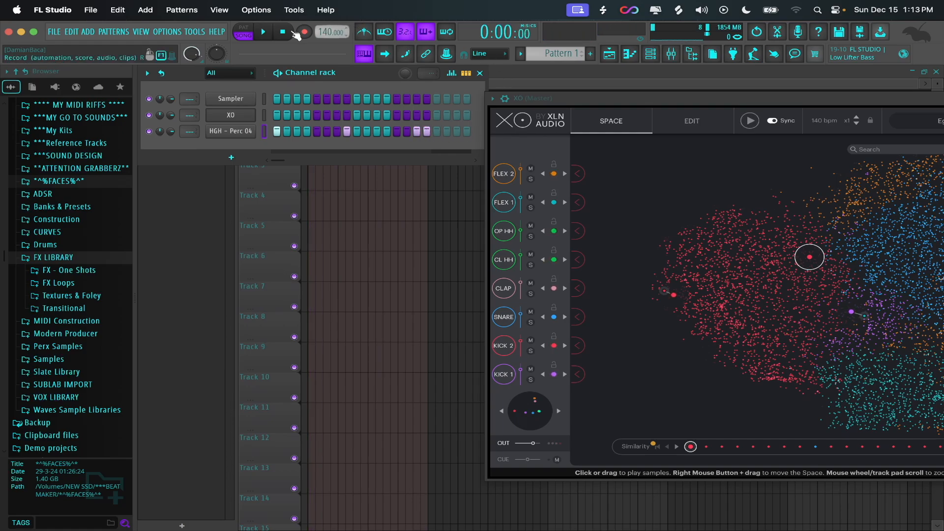
# Play the HGH - Perc 04 step pattern, stop playback and clear its steps in the channel rack.
pyautogui.press('space')
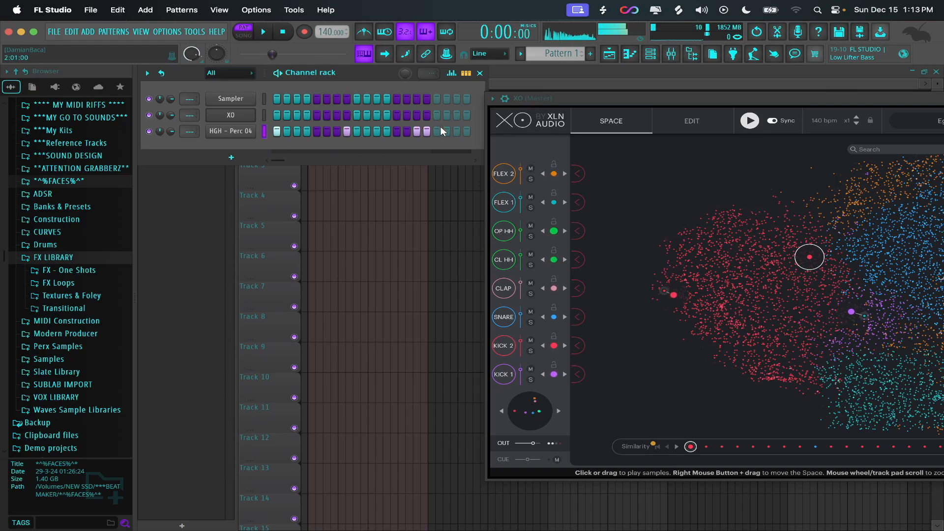
pyautogui.press('space')
pyautogui.moveTo(427, 130); pyautogui.dragTo(348, 132)
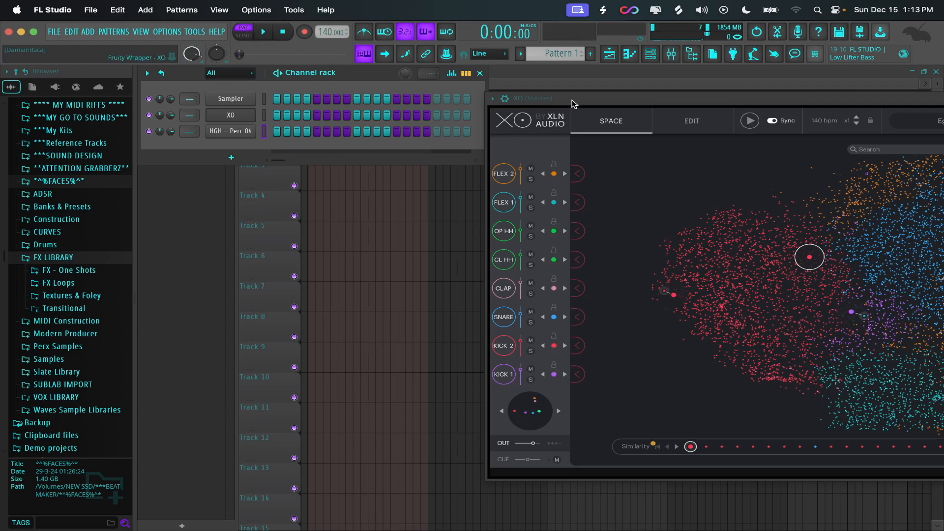
# Return to XO's Edit page, open Export WAV & MIDI, keep Normalize Off and render the WAVs.
pyautogui.moveTo(589, 105); pyautogui.dragTo(286, 83)
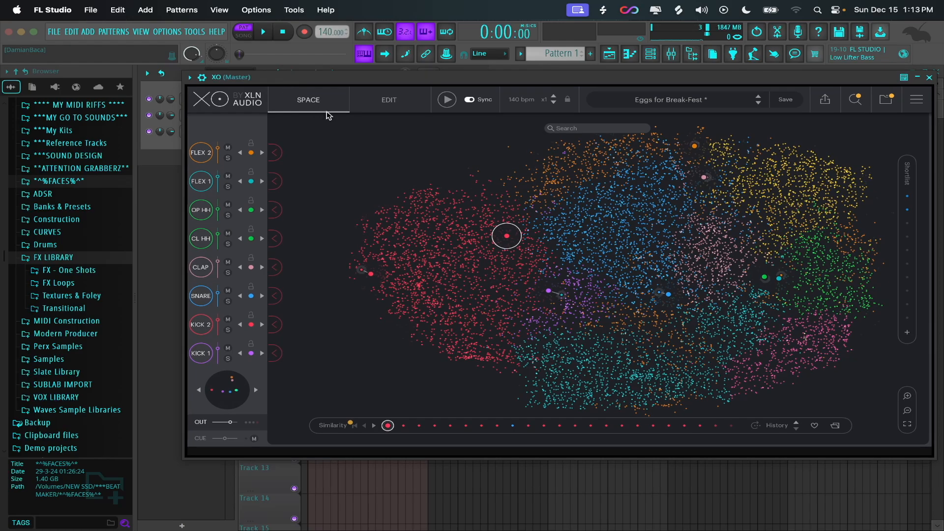
pyautogui.click(389, 103)
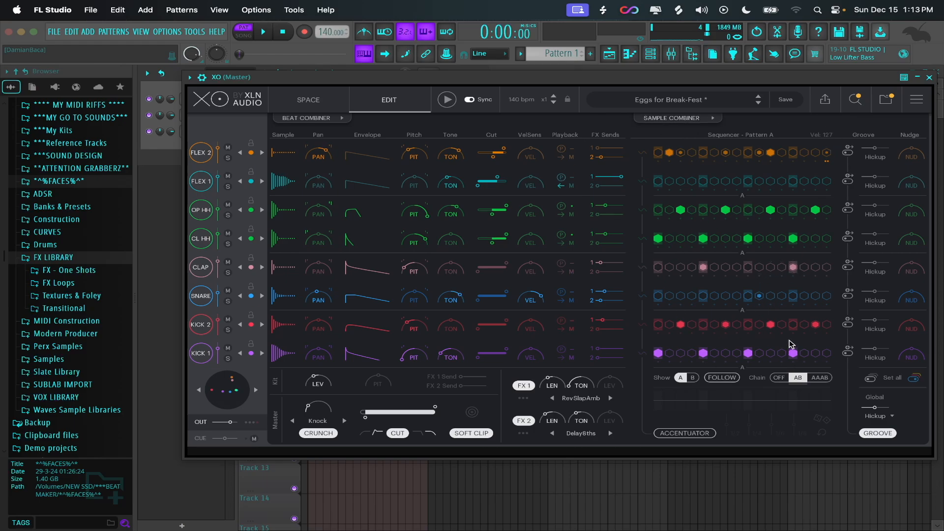
pyautogui.click(831, 106)
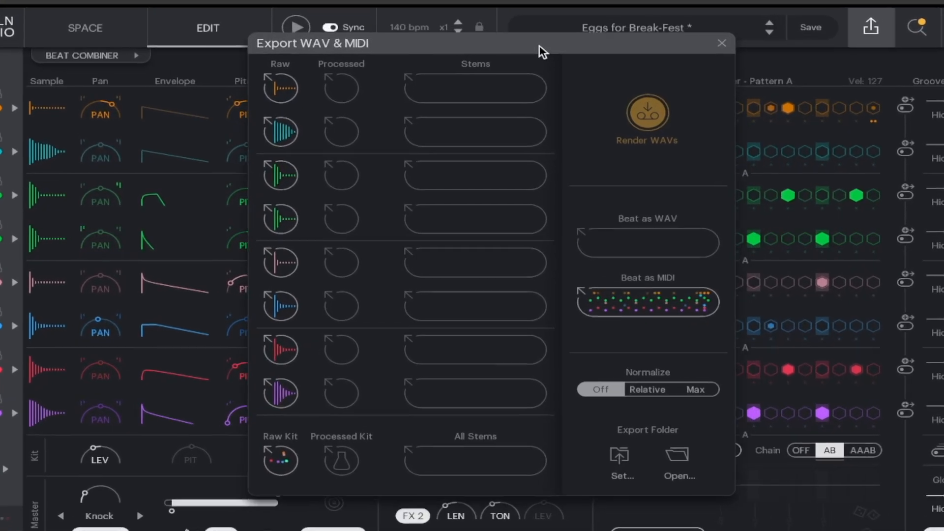
pyautogui.click(573, 398)
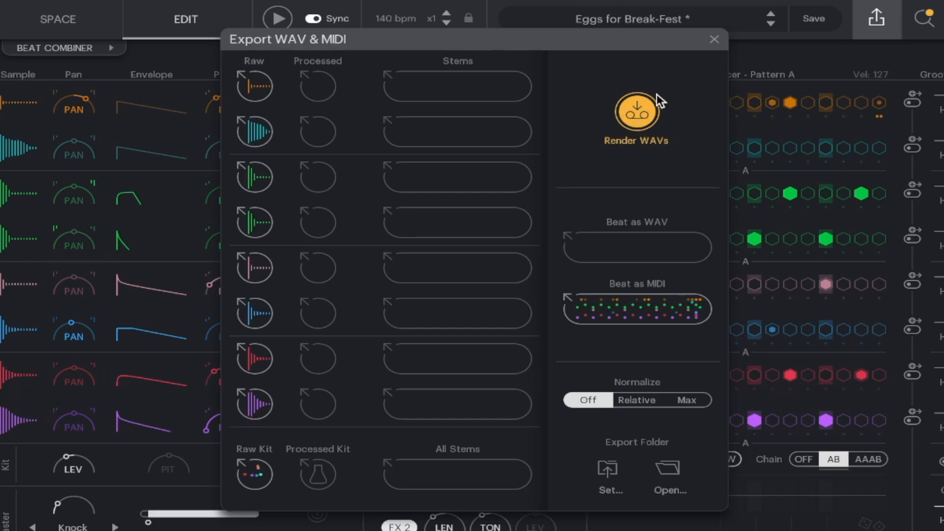
pyautogui.click(648, 121)
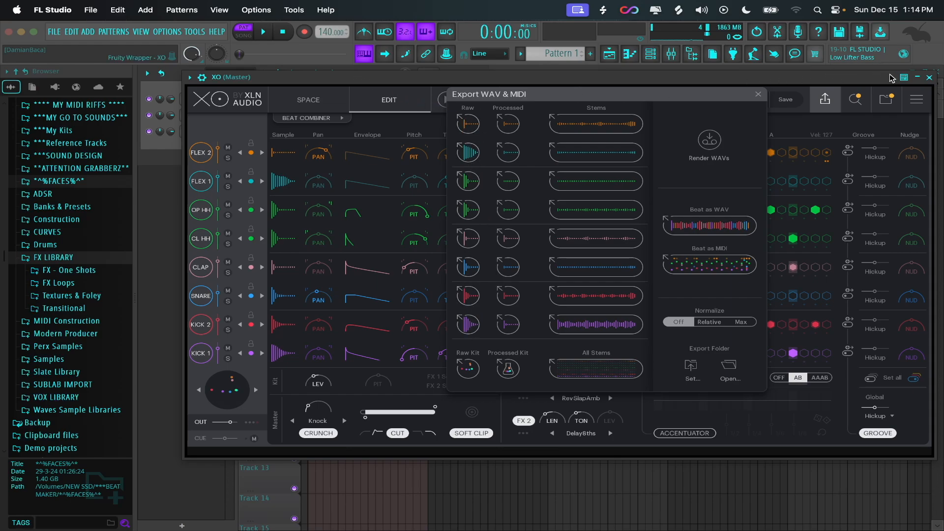
# Export the Raw Kit into the channel rack as separate channels, and undo all the inserted channels.
pyautogui.moveTo(784, 82); pyautogui.dragTo(897, 87)
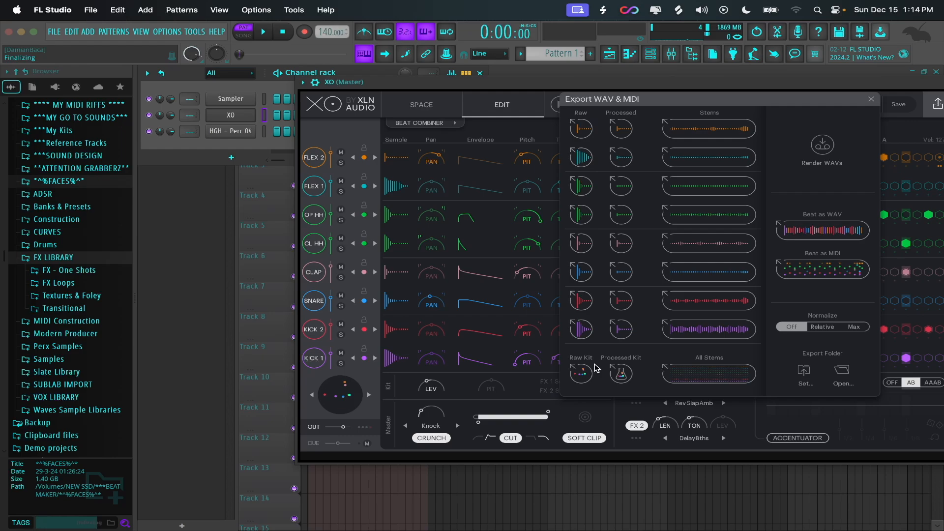
pyautogui.moveTo(585, 376); pyautogui.dragTo(242, 133)
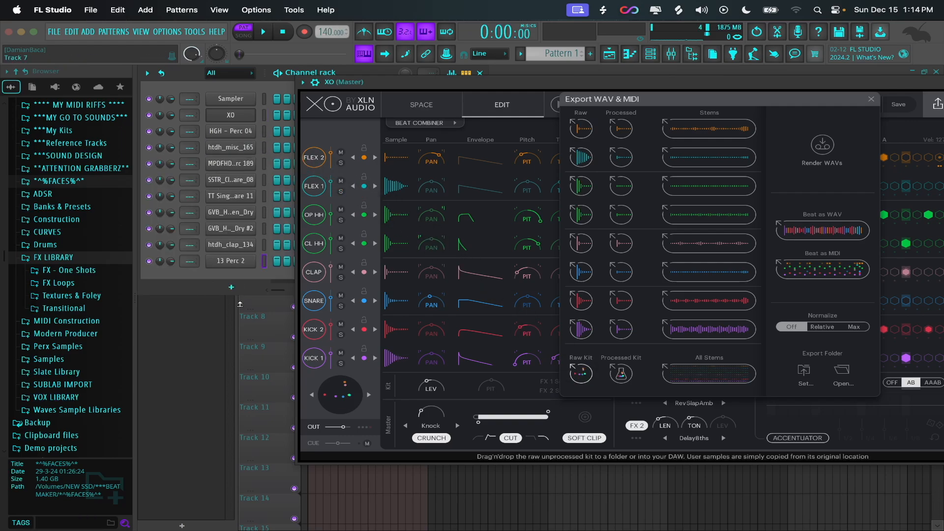
pyautogui.press('super+z')
pyautogui.press('super+z')
pyautogui.press('super+z')
pyautogui.press('super+z')
pyautogui.press('super+z')
pyautogui.press('super+z')
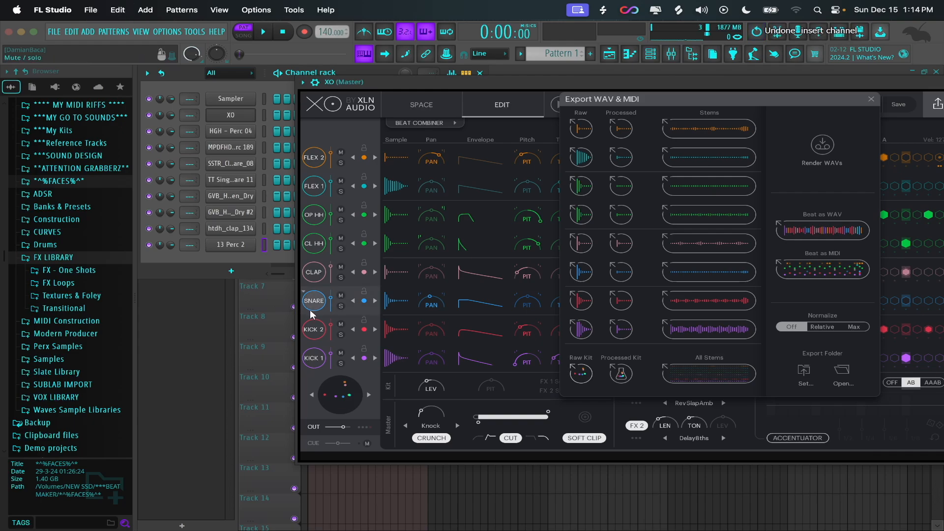
pyautogui.press('super+z')
pyautogui.press('super+z')
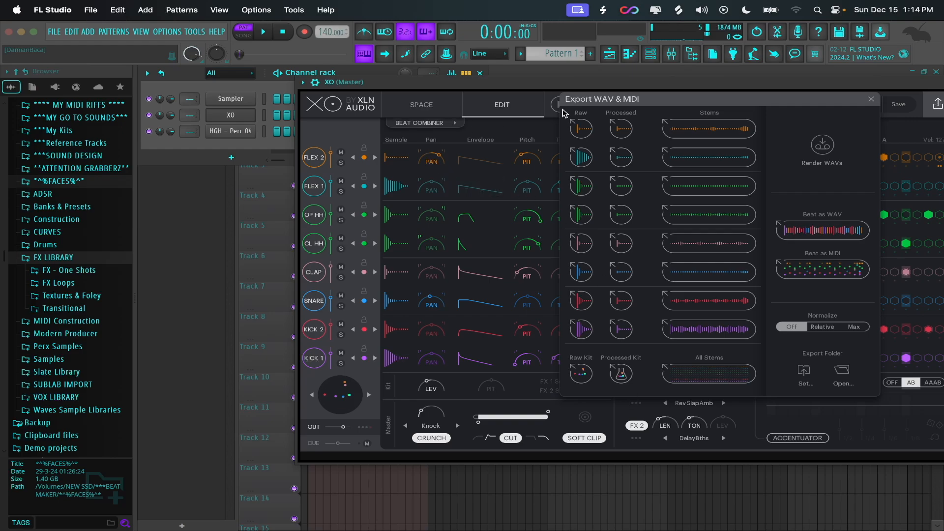
# Export the Processed Kit into the channel rack as separate channels, and undo all the inserted channels.
pyautogui.moveTo(661, 104); pyautogui.dragTo(807, 95)
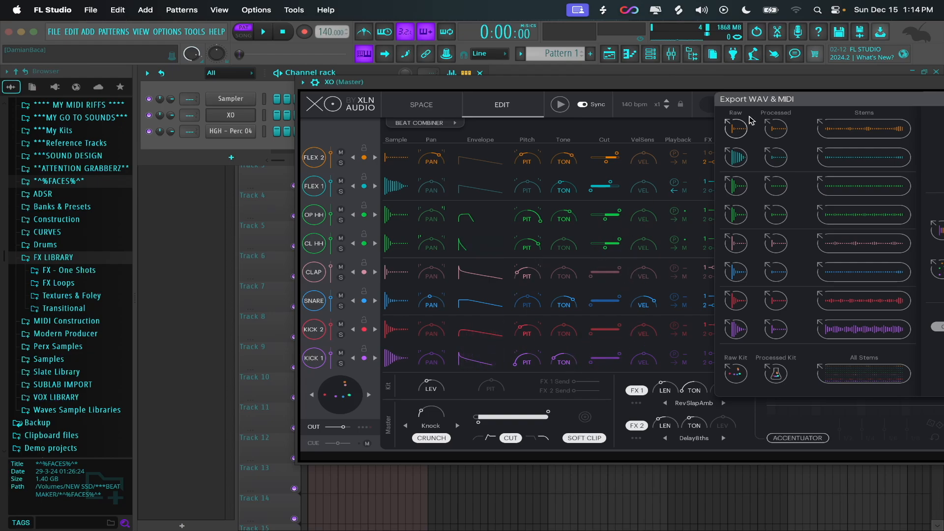
pyautogui.moveTo(797, 105); pyautogui.dragTo(606, 92)
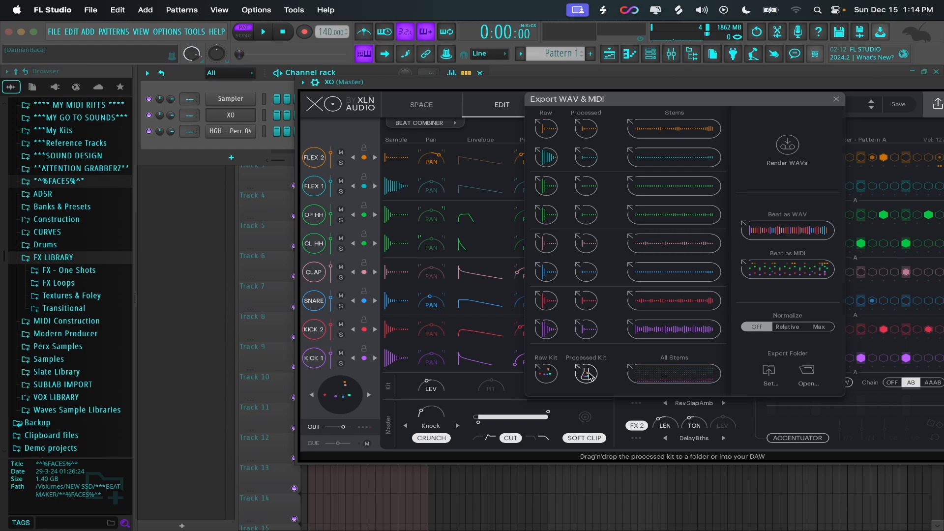
pyautogui.moveTo(588, 375); pyautogui.dragTo(246, 154)
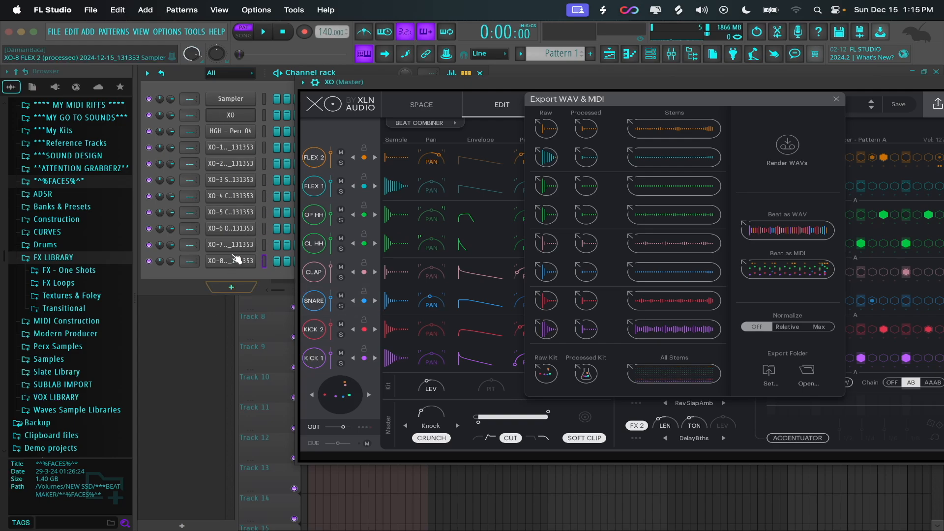
pyautogui.press('super+z')
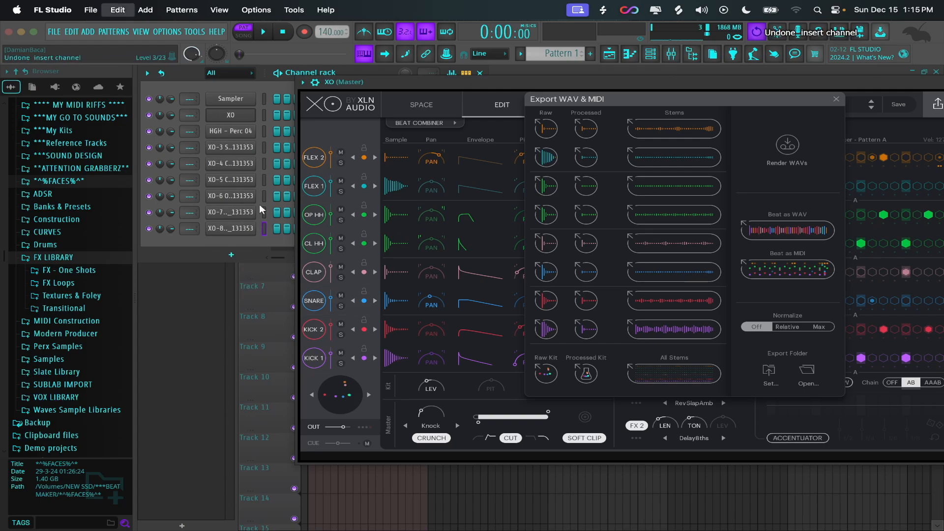
pyautogui.press('super+z')
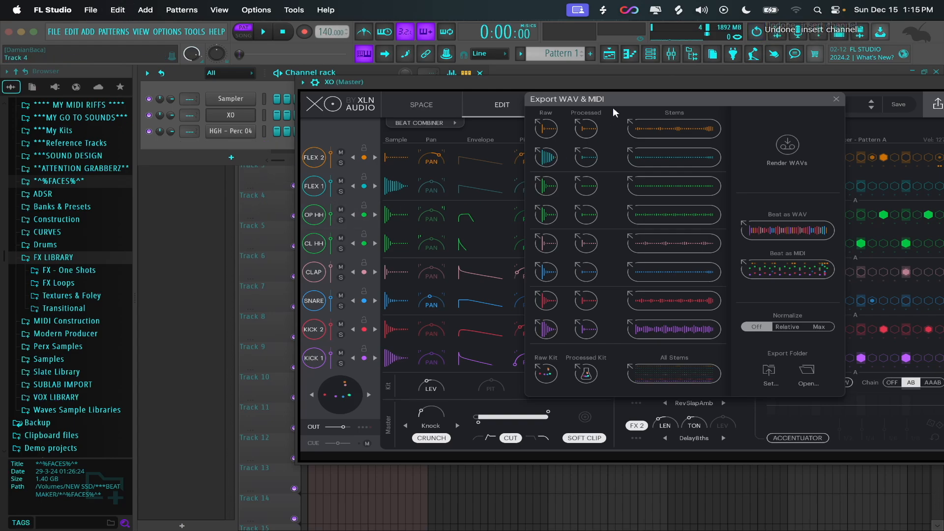
# Close the channel rack, uncover the playlist and place All Stems from the export window onto Tracks 1 to 8.
pyautogui.moveTo(622, 100); pyautogui.dragTo(521, 100)
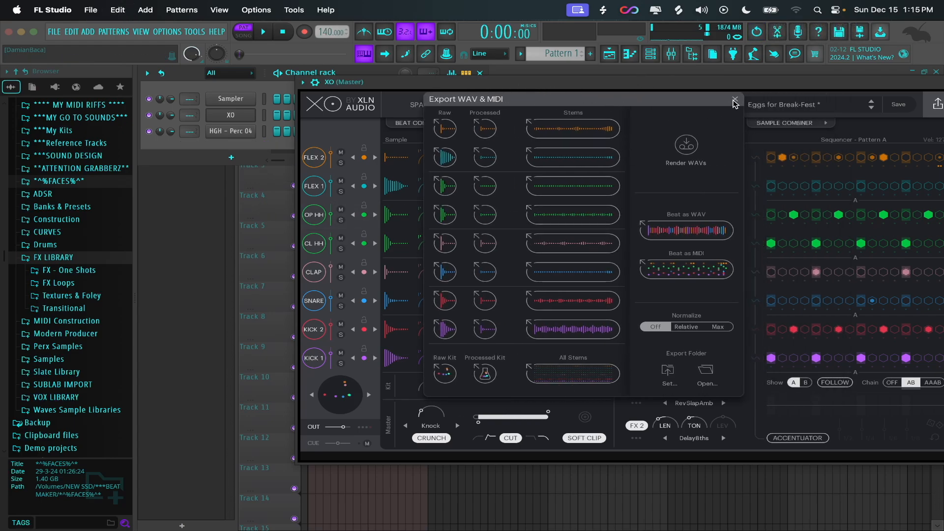
pyautogui.moveTo(658, 81); pyautogui.dragTo(542, 220)
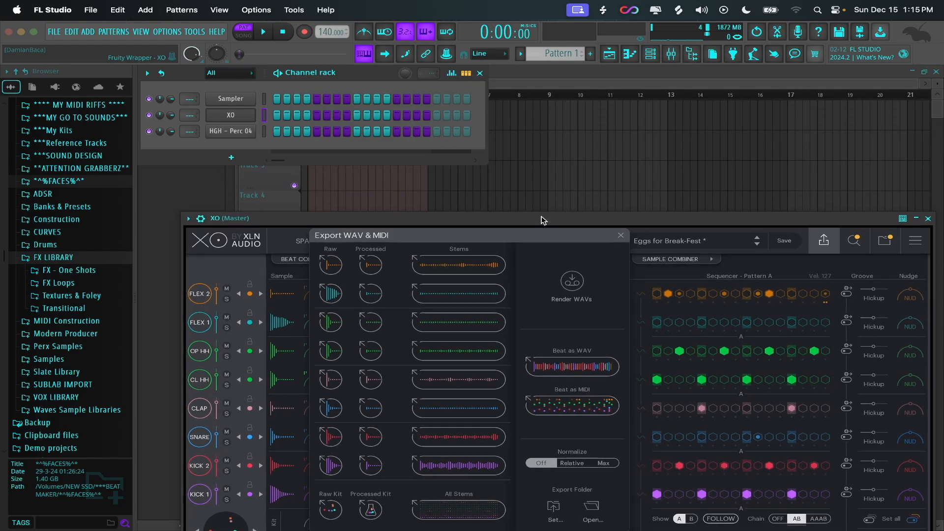
pyautogui.click(480, 73)
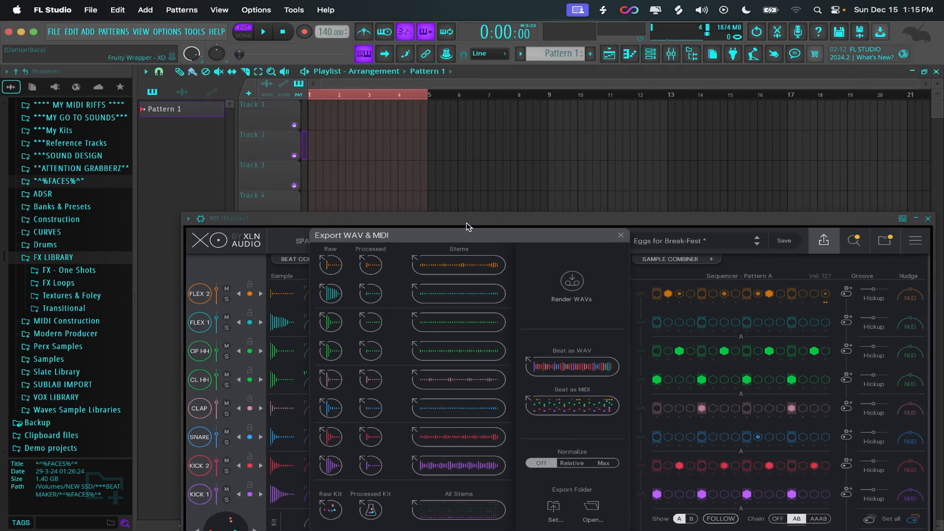
pyautogui.moveTo(467, 223); pyautogui.dragTo(785, 62)
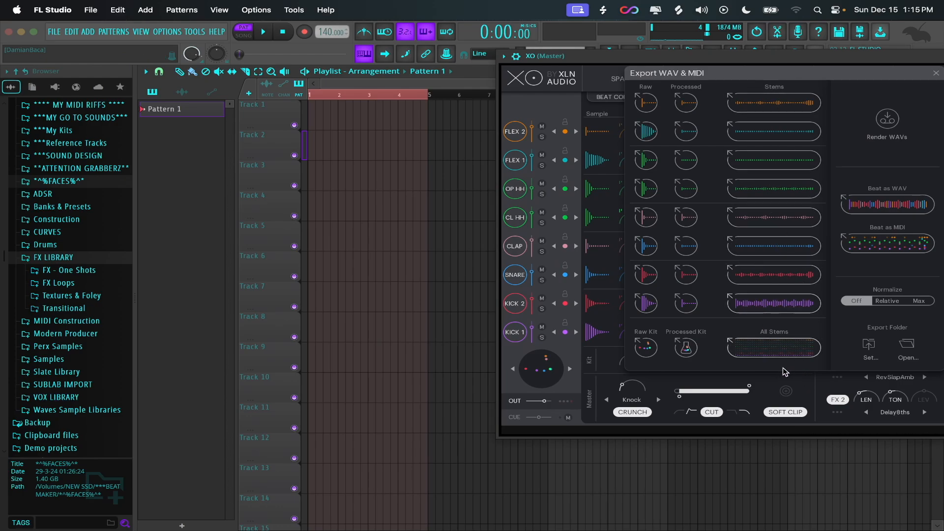
pyautogui.moveTo(779, 348); pyautogui.dragTo(319, 118)
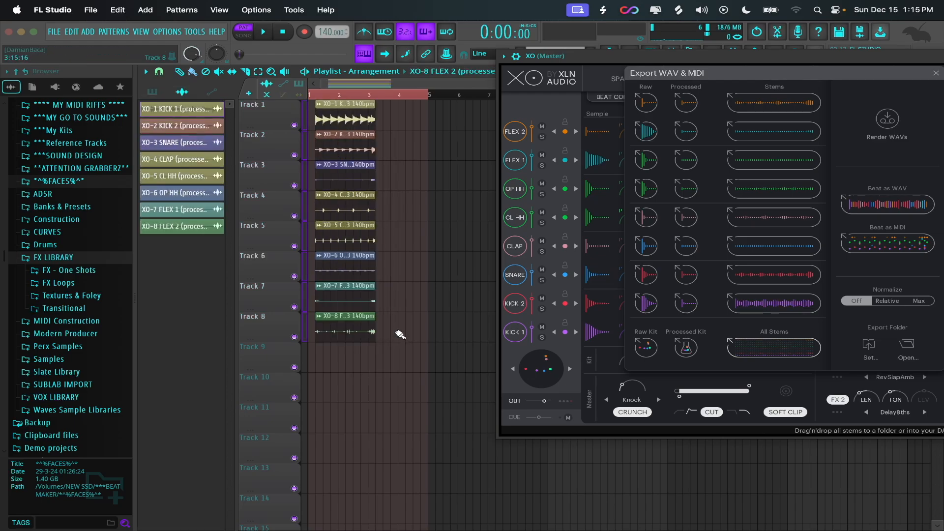
# Align all eight stem clips to bar 1 and duplicate them to fill bars 3 and 4.
pyautogui.moveTo(402, 328); pyautogui.dragTo(294, 123)
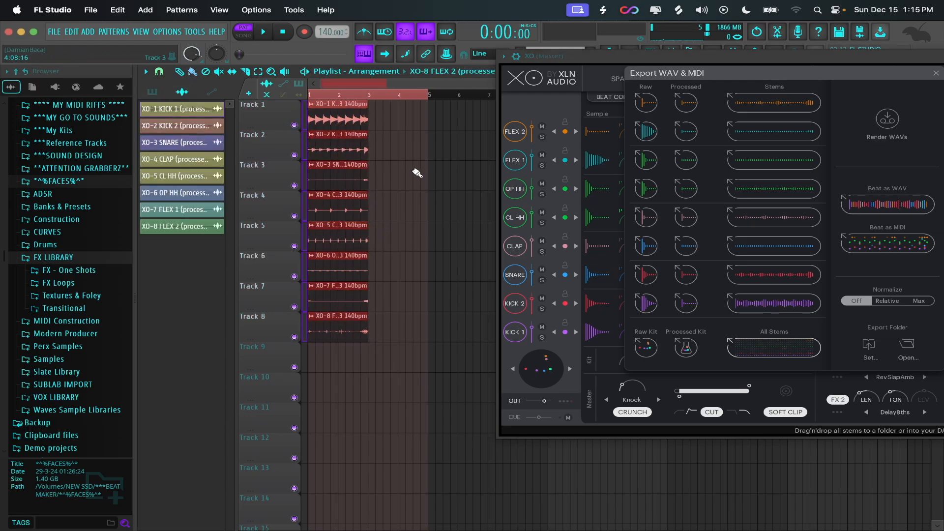
pyautogui.click(346, 94)
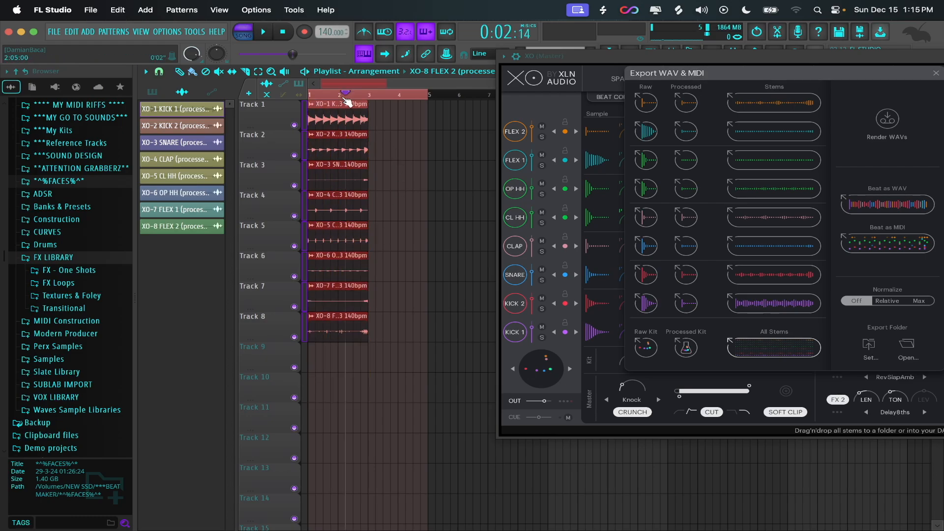
pyautogui.click(344, 98)
pyautogui.hotkey('ctrl', 'a')
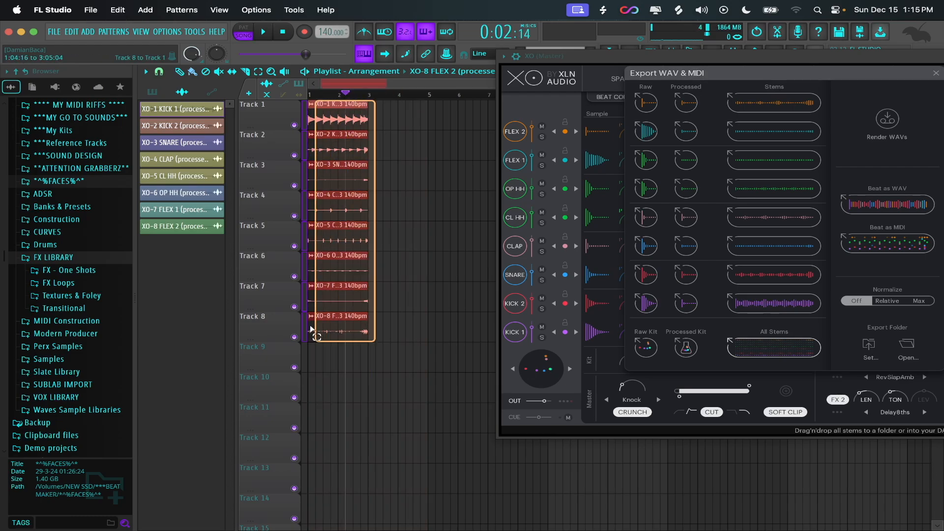
pyautogui.hotkey('ctrl', 'b')
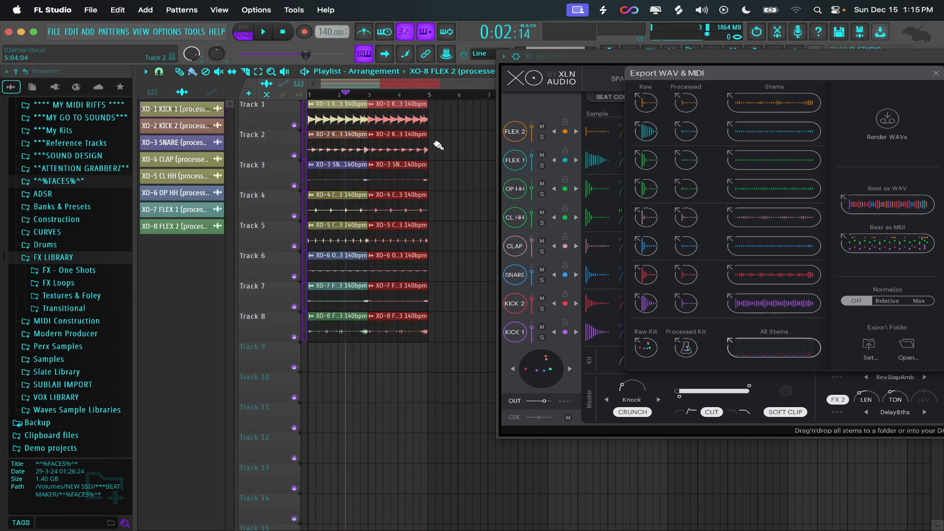
# Slice the first CLAP stem clip on Track 4 and remove the sections around bar 2 and just before bar 3.
pyautogui.moveTo(439, 102); pyautogui.dragTo(178, 367)
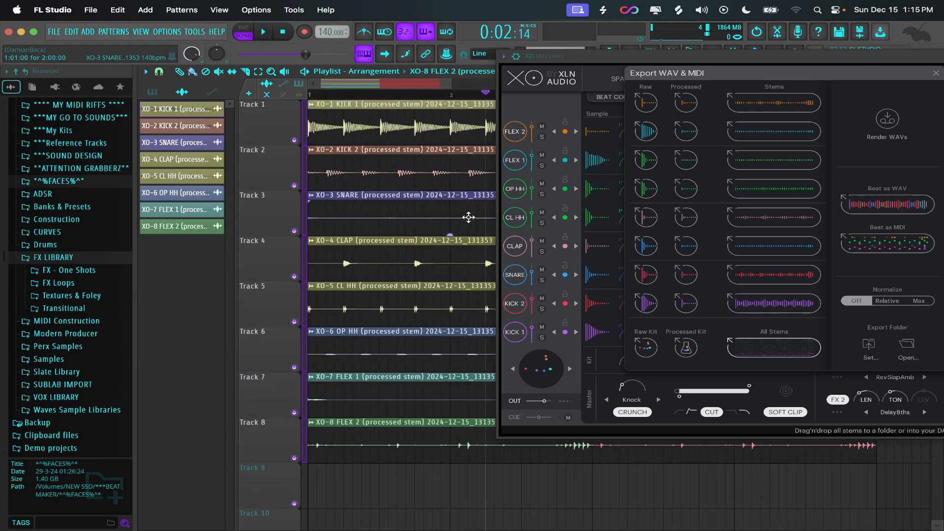
pyautogui.moveTo(688, 58); pyautogui.dragTo(473, 428)
pyautogui.scroll(-2, 561, 269)
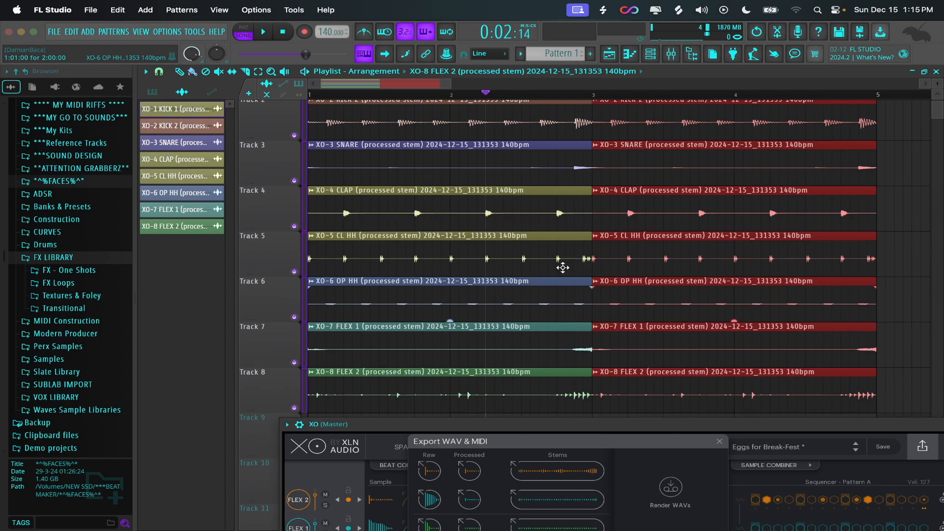
pyautogui.click(497, 204)
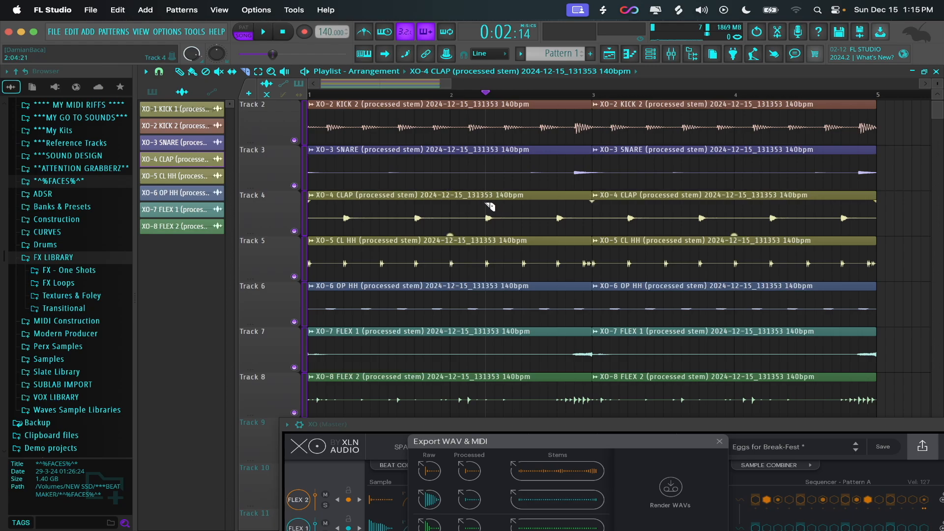
pyautogui.moveTo(487, 203); pyautogui.dragTo(493, 233)
pyautogui.moveTo(547, 204); pyautogui.dragTo(551, 226)
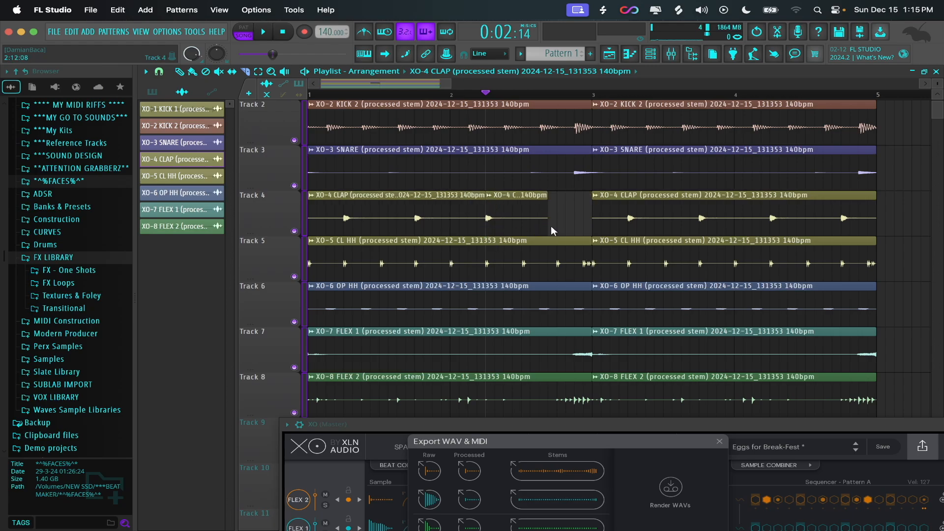
pyautogui.moveTo(416, 197); pyautogui.dragTo(448, 241)
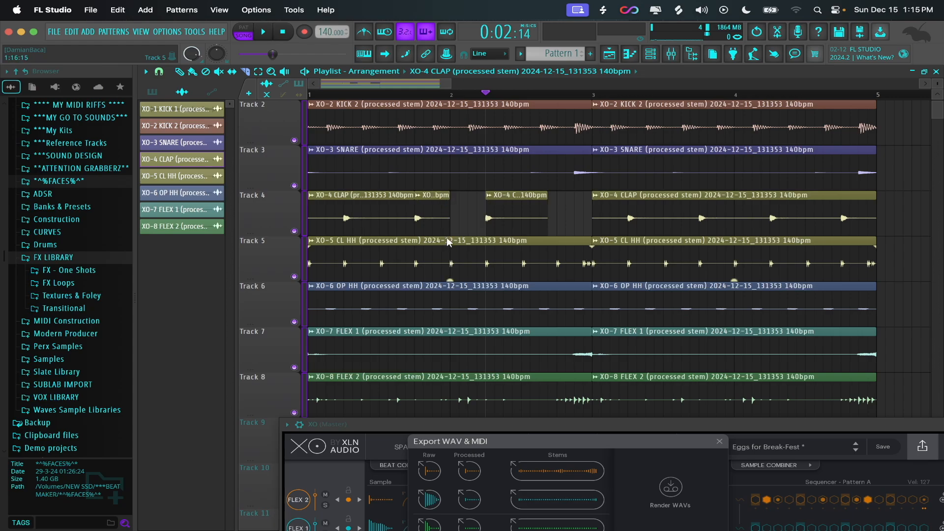
pyautogui.rightClick(433, 214)
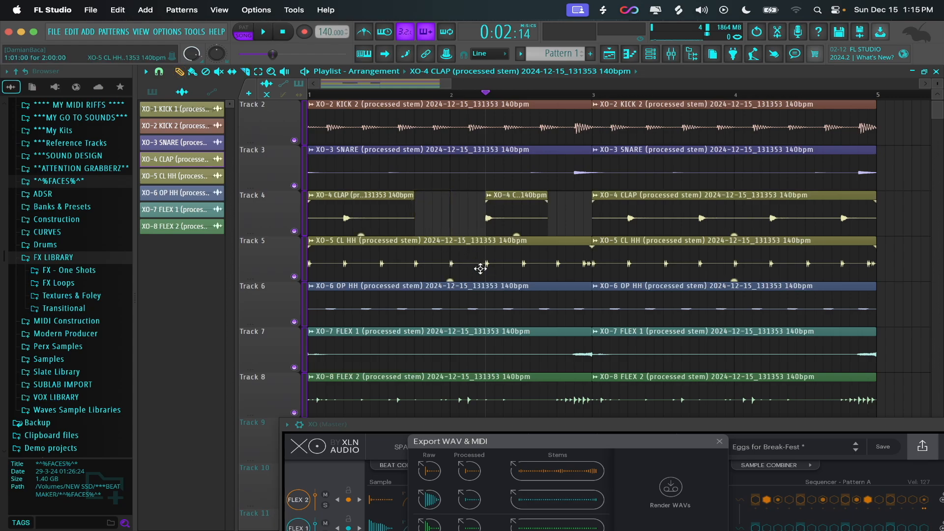
pyautogui.scroll(1, 528, 249)
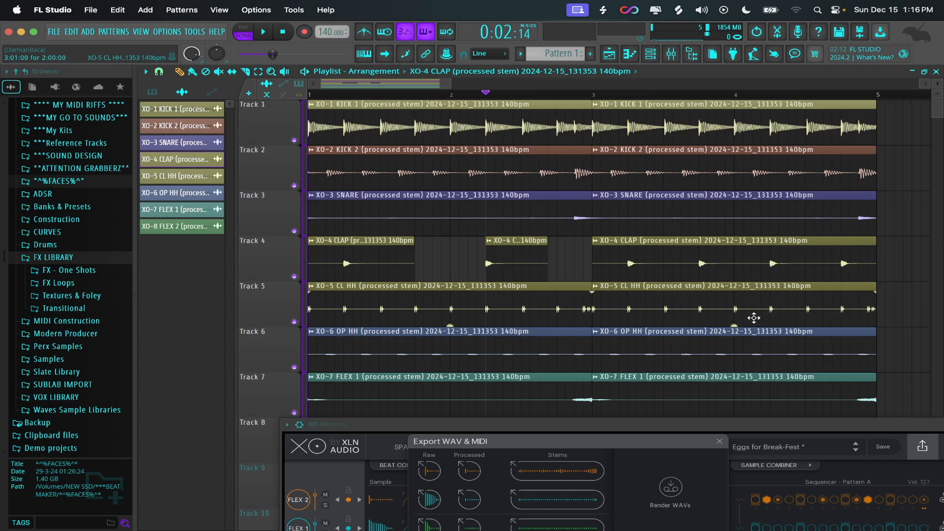
pyautogui.scroll(-2, 754, 318)
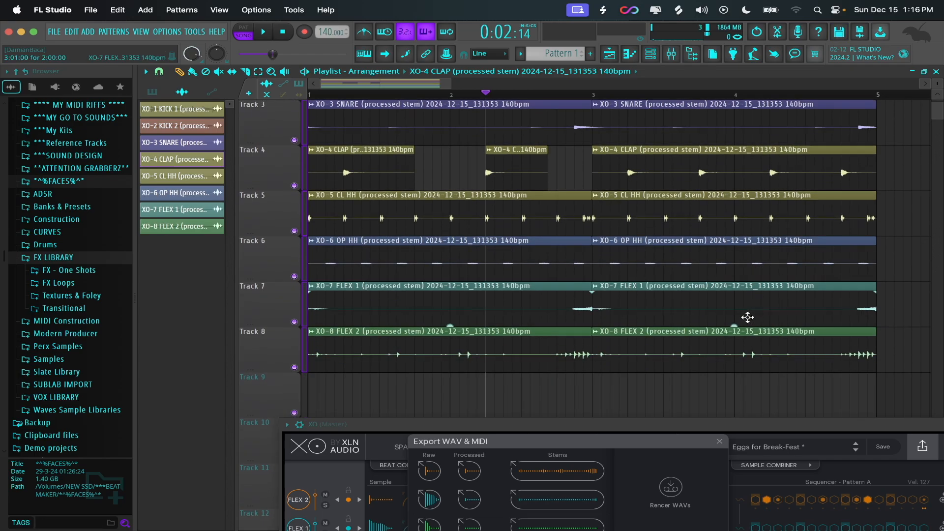
# Export the beat as a stereo WAV onto playlist Track 11 at bar 1, and remove the placed clip.
pyautogui.moveTo(677, 426); pyautogui.dragTo(640, 90)
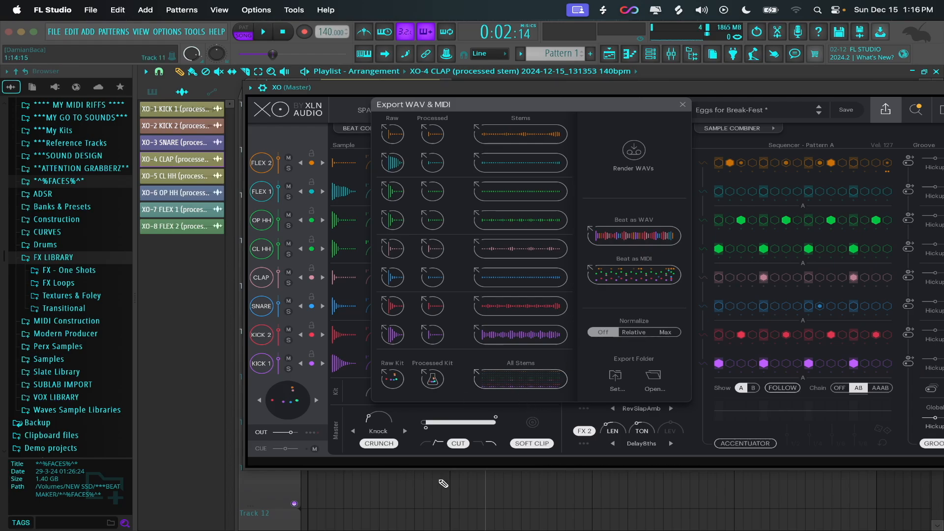
pyautogui.moveTo(580, 92); pyautogui.dragTo(522, 62)
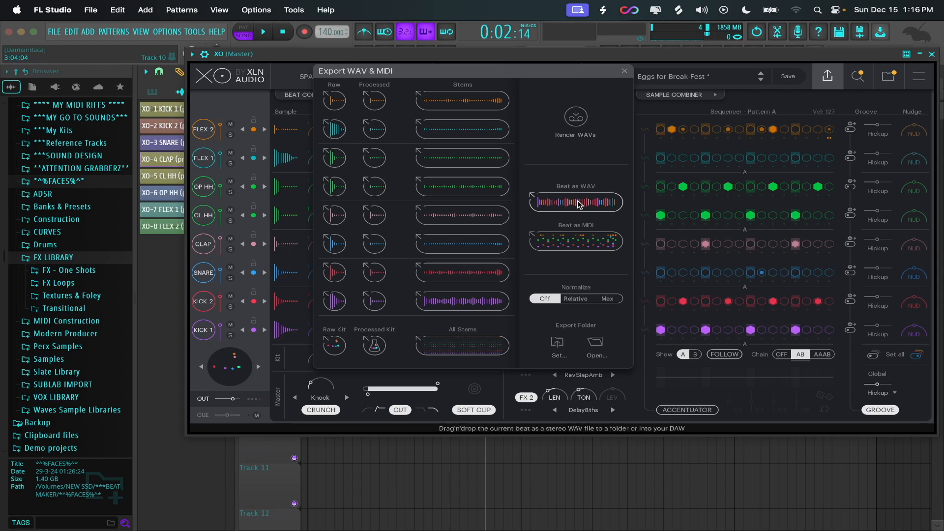
pyautogui.moveTo(585, 204); pyautogui.dragTo(426, 493)
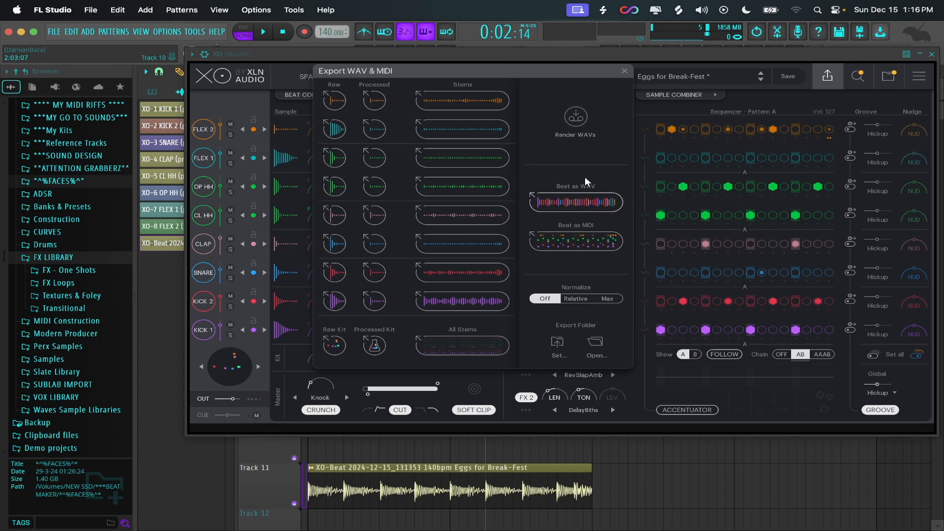
pyautogui.moveTo(580, 195); pyautogui.dragTo(627, 290)
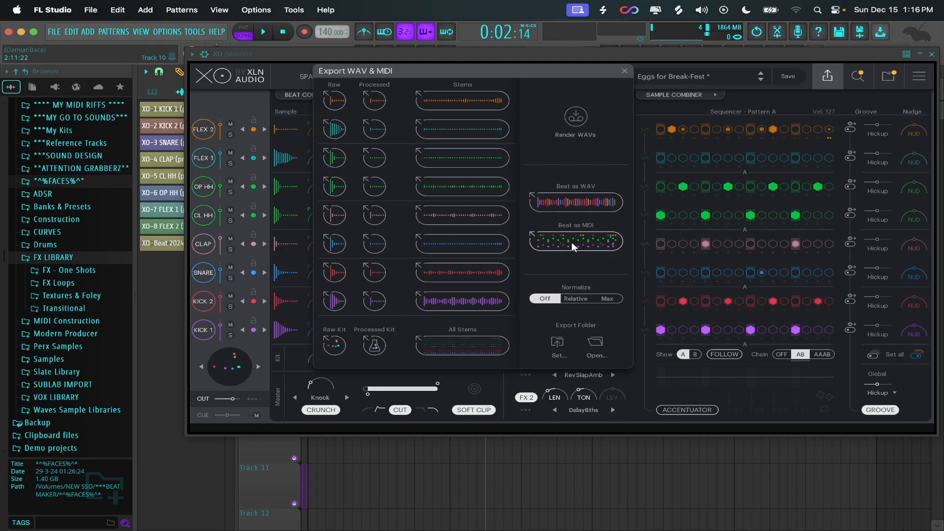
# Move the XO window aside and delete all the stem clips from playlist Tracks 1 to 8.
pyautogui.moveTo(543, 62); pyautogui.dragTo(943, 99)
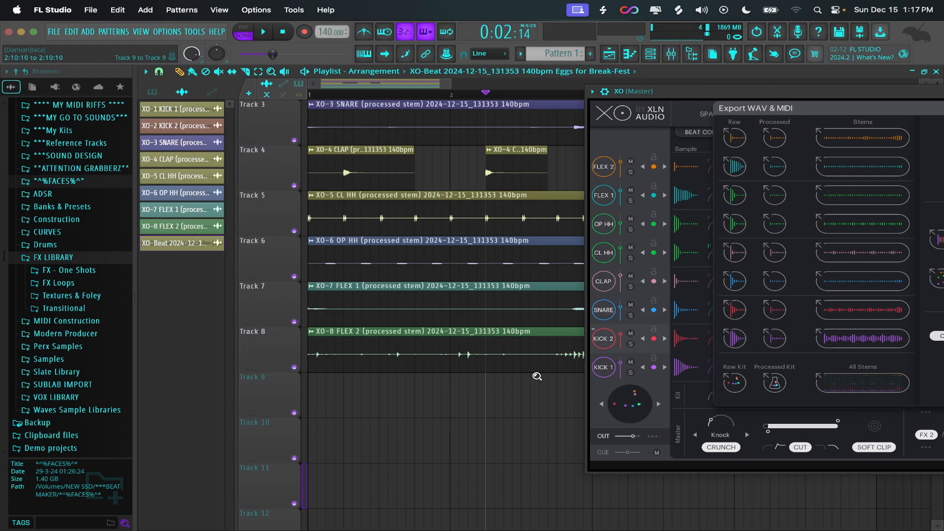
pyautogui.scroll(2, 538, 376)
pyautogui.moveTo(418, 514); pyautogui.dragTo(627, 73)
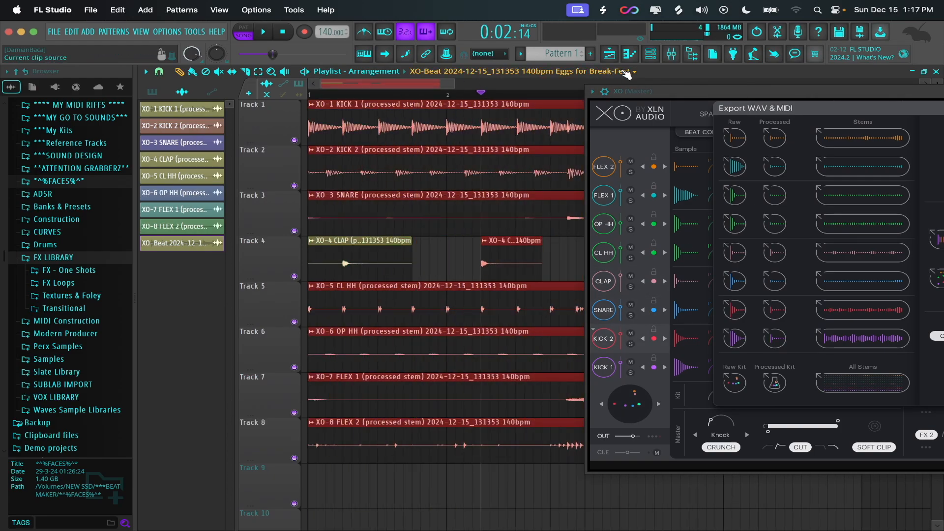
pyautogui.press('Delete')
pyautogui.moveTo(433, 182); pyautogui.dragTo(322, 333)
pyautogui.press('Delete')
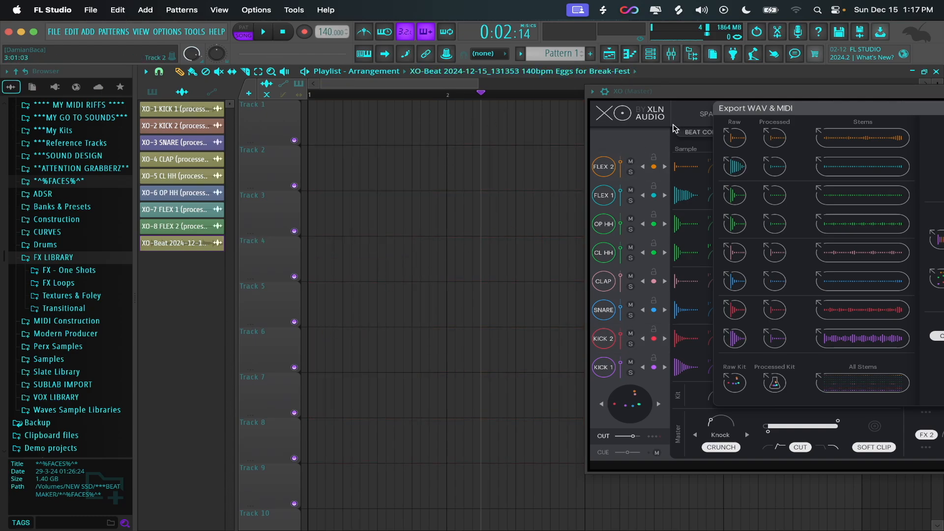
# Show all channels in the channel rack and export XO's full beat as MIDI onto the Sampler channel.
pyautogui.moveTo(711, 92); pyautogui.dragTo(273, 71)
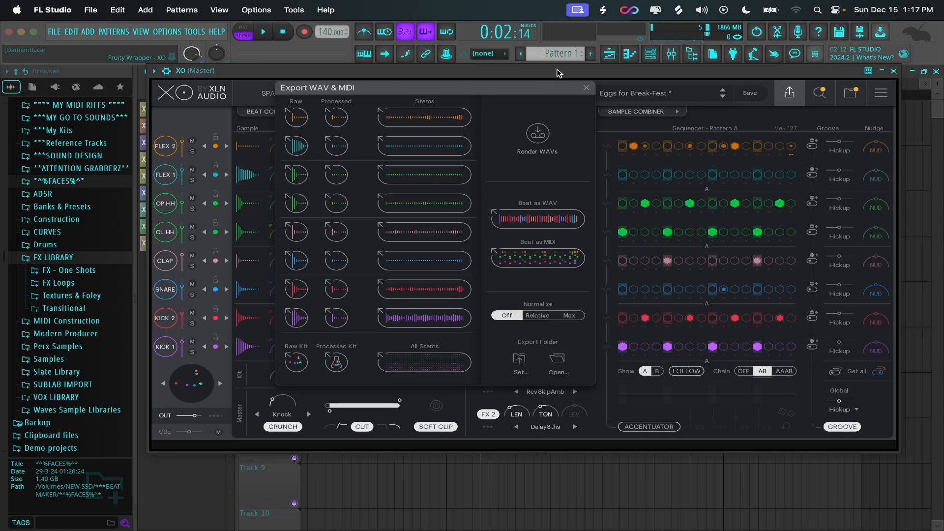
pyautogui.moveTo(558, 74); pyautogui.dragTo(597, 87)
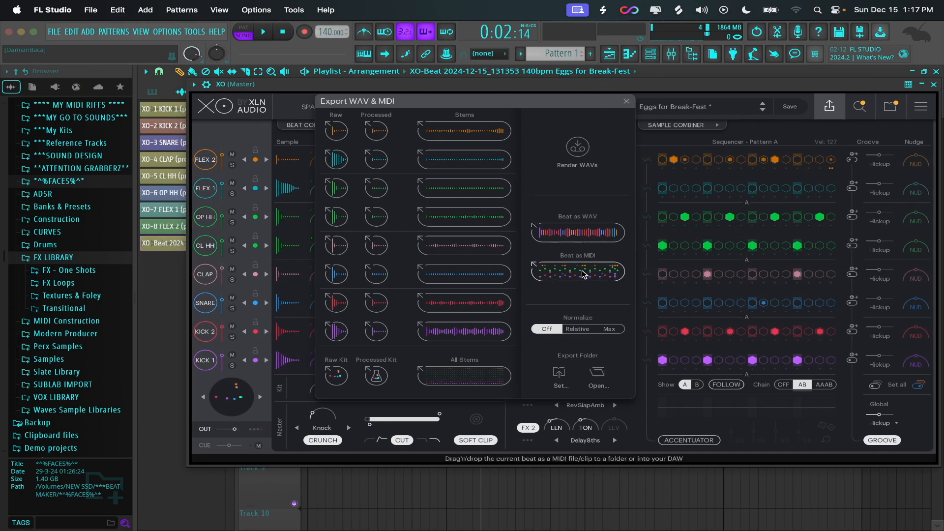
pyautogui.click(650, 53)
pyautogui.moveTo(452, 86); pyautogui.dragTo(655, 32)
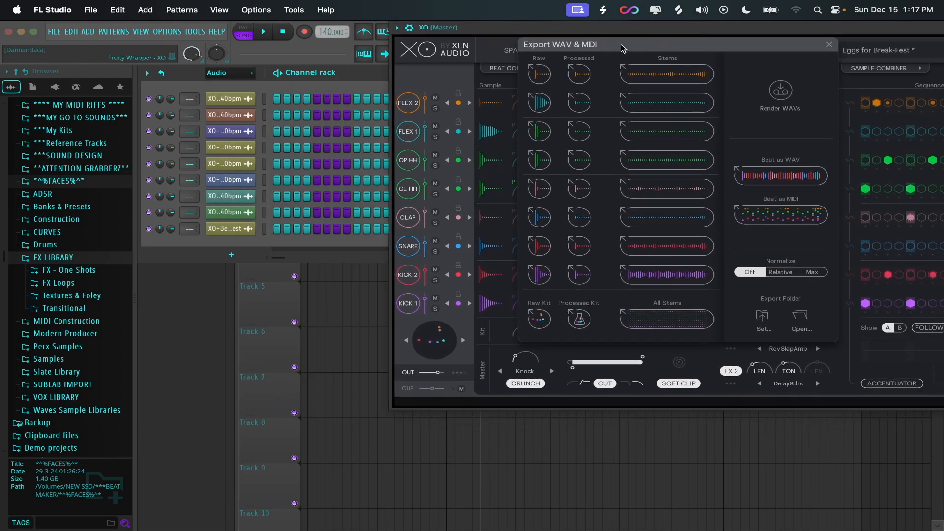
pyautogui.click(231, 75)
pyautogui.click(212, 85)
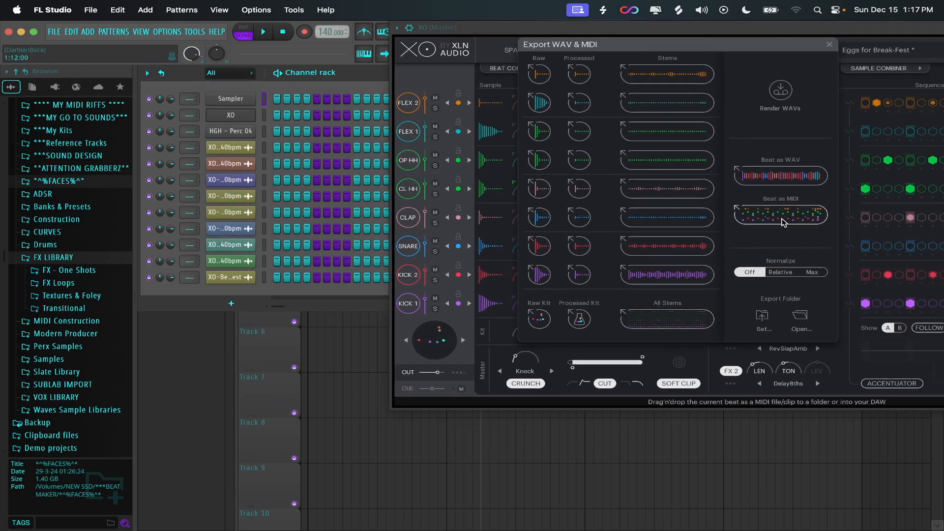
pyautogui.moveTo(238, 102); pyautogui.dragTo(238, 102)
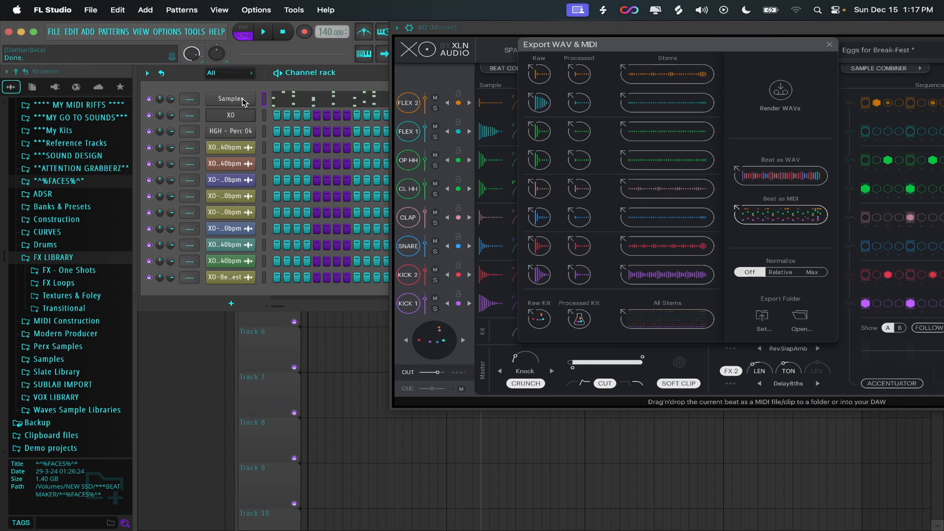
# Open the Sampler channel's piano roll, close the XO window and examine the exported MIDI notes of all drum lanes.
pyautogui.click(295, 101)
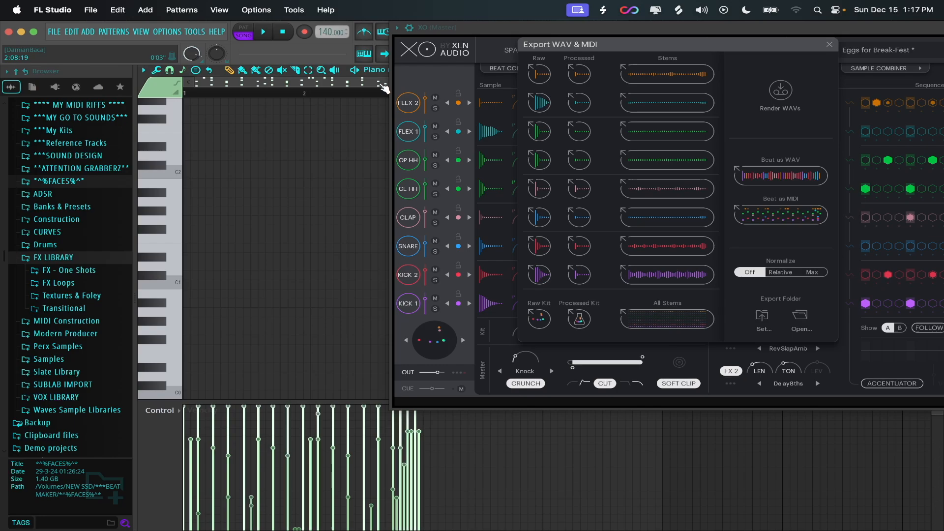
pyautogui.moveTo(570, 33); pyautogui.dragTo(281, 110)
pyautogui.click(852, 103)
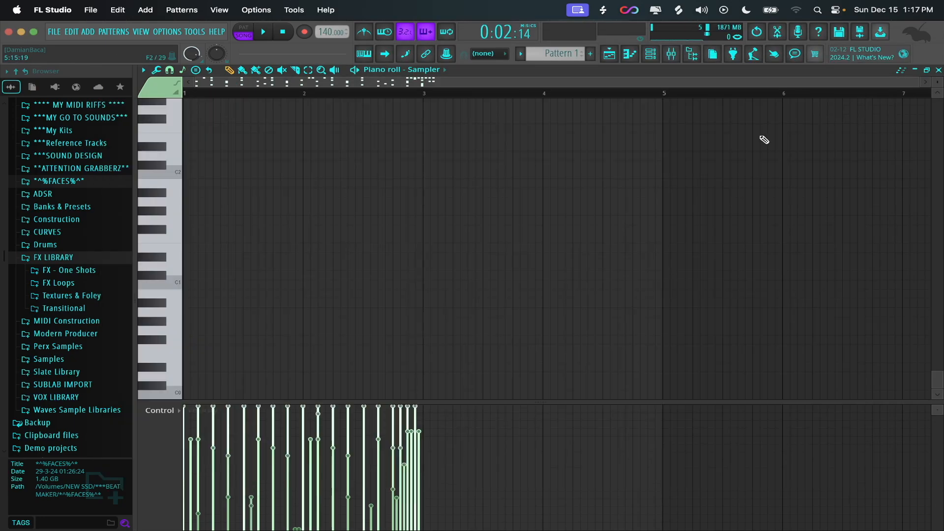
pyautogui.scroll(8, 442, 229)
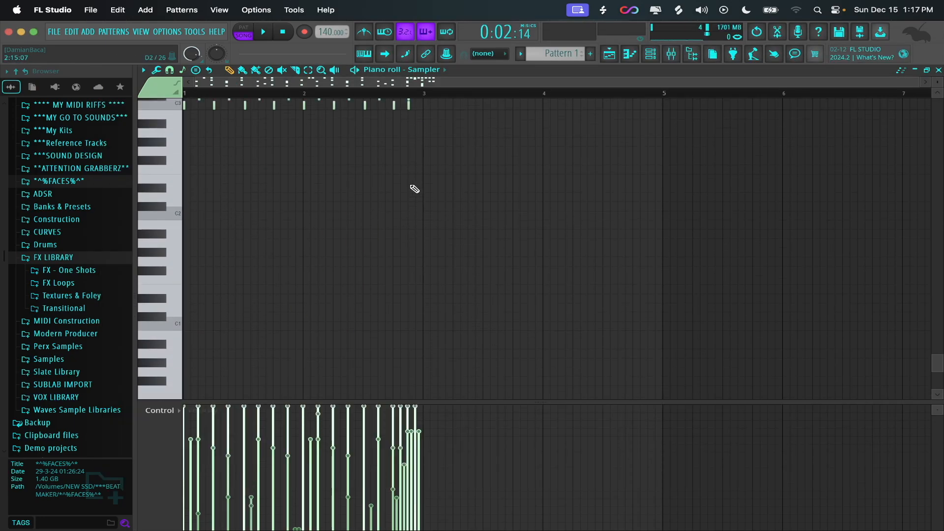
pyautogui.moveTo(463, 143); pyautogui.dragTo(184, 298)
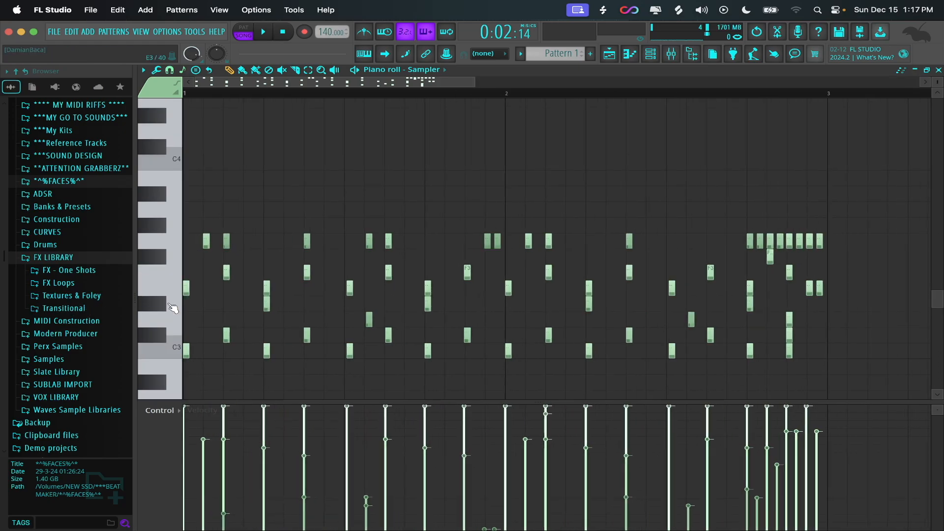
pyautogui.moveTo(871, 170); pyautogui.dragTo(188, 331)
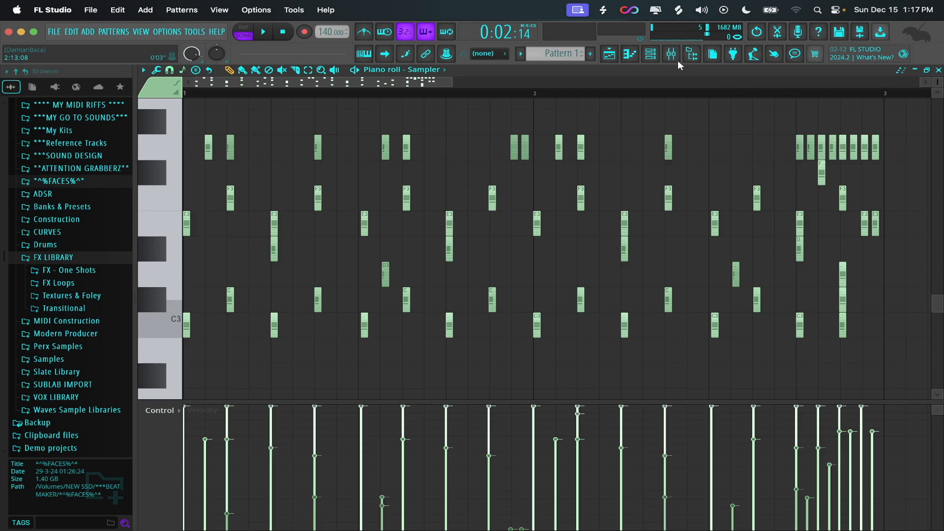
# Reopen XO, mute every lane except KICK 1 and bring the WAV and MIDI export window back up.
pyautogui.click(652, 55)
pyautogui.click(224, 115)
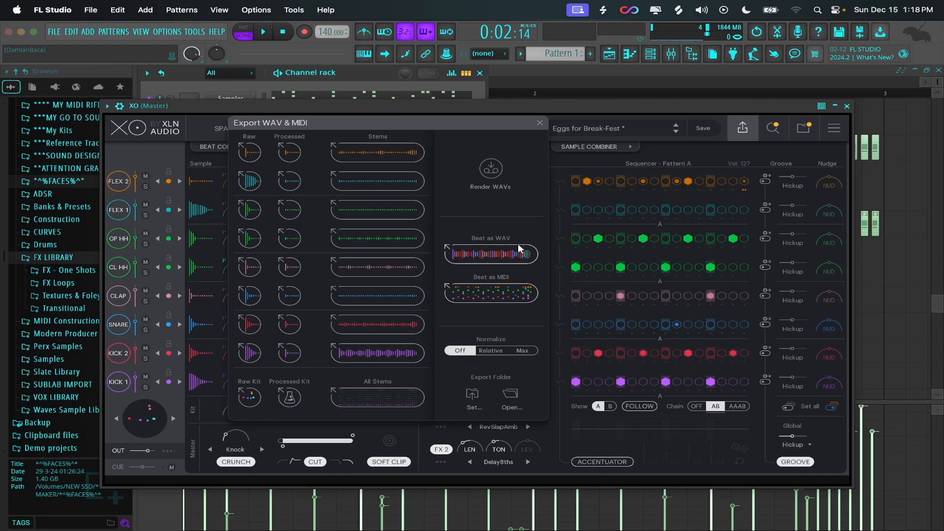
pyautogui.click(539, 124)
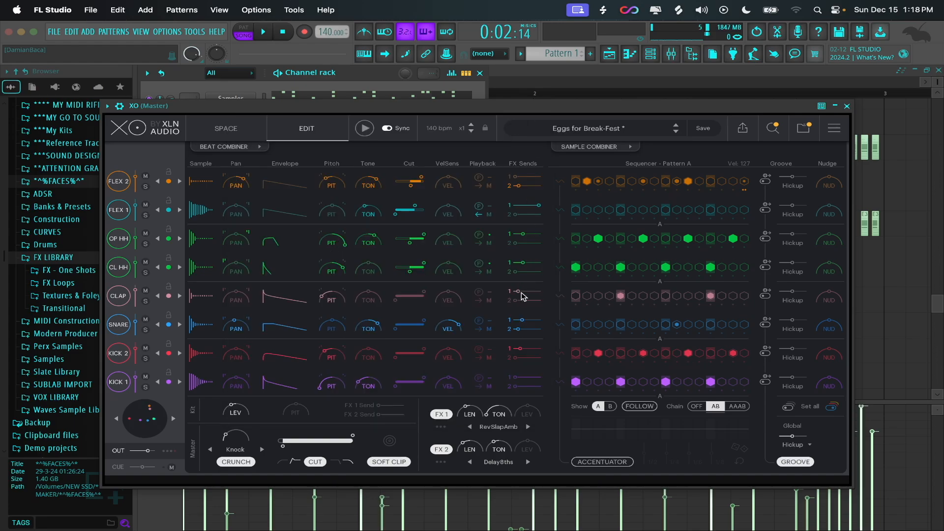
pyautogui.click(146, 348)
pyautogui.click(146, 320)
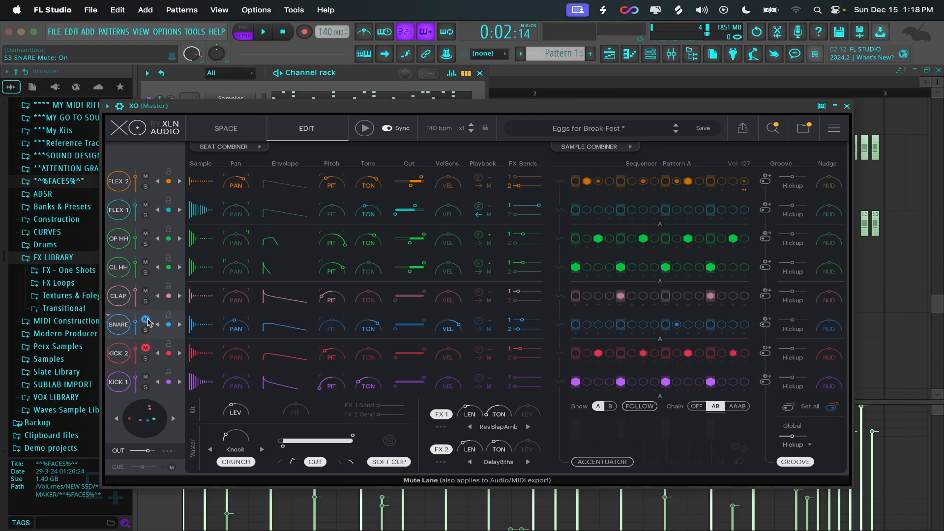
pyautogui.click(146, 290)
pyautogui.click(146, 262)
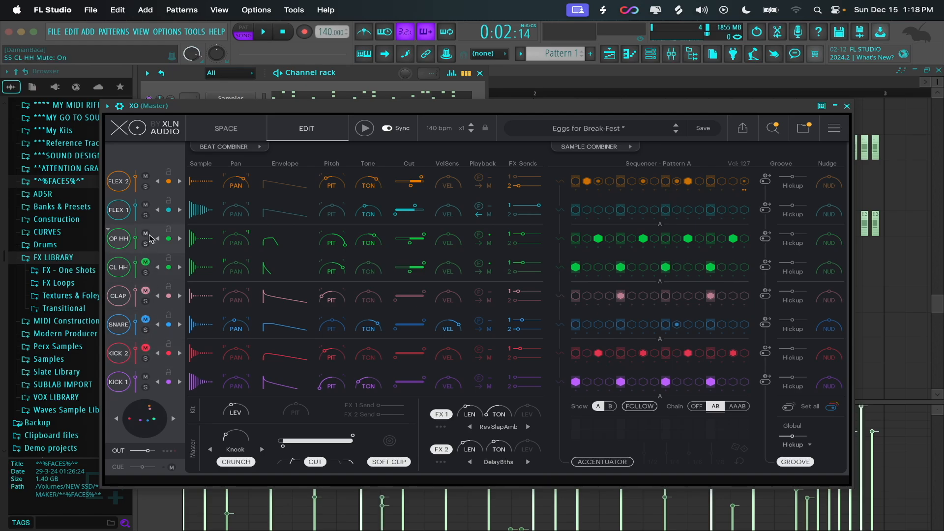
pyautogui.click(146, 234)
pyautogui.click(146, 205)
pyautogui.click(145, 176)
pyautogui.click(743, 133)
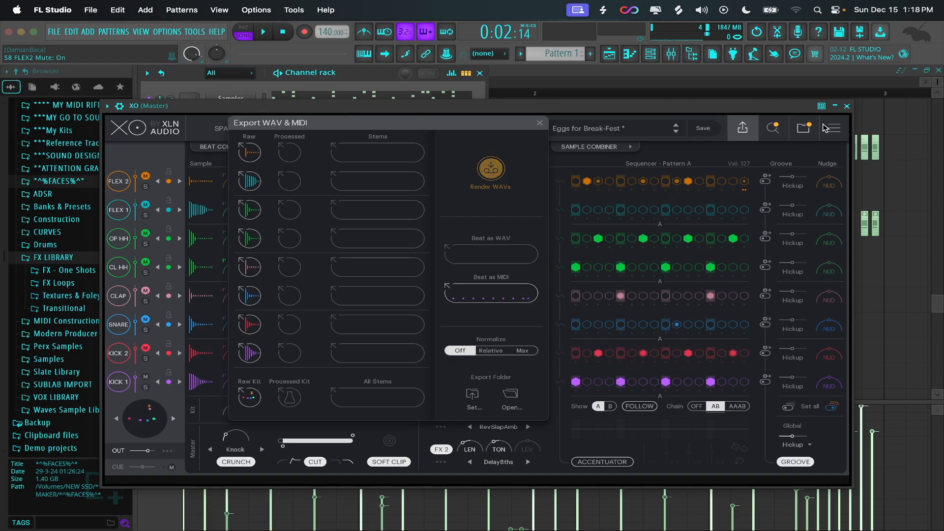
# Close the XO window and delete all notes from the Sampler's piano roll.
pyautogui.click(847, 106)
pyautogui.click(674, 172)
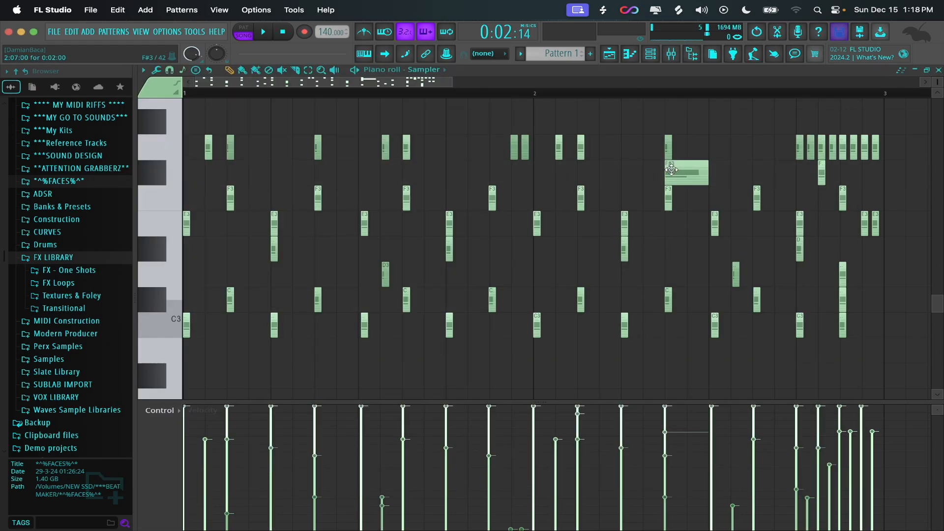
pyautogui.rightClick(701, 178)
pyautogui.hotkey('ctrl', 'a')
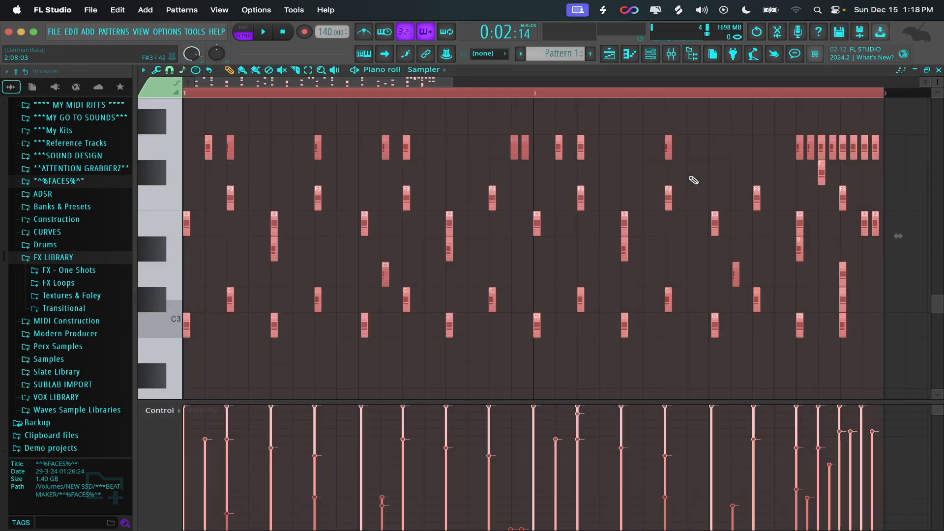
pyautogui.press('Delete')
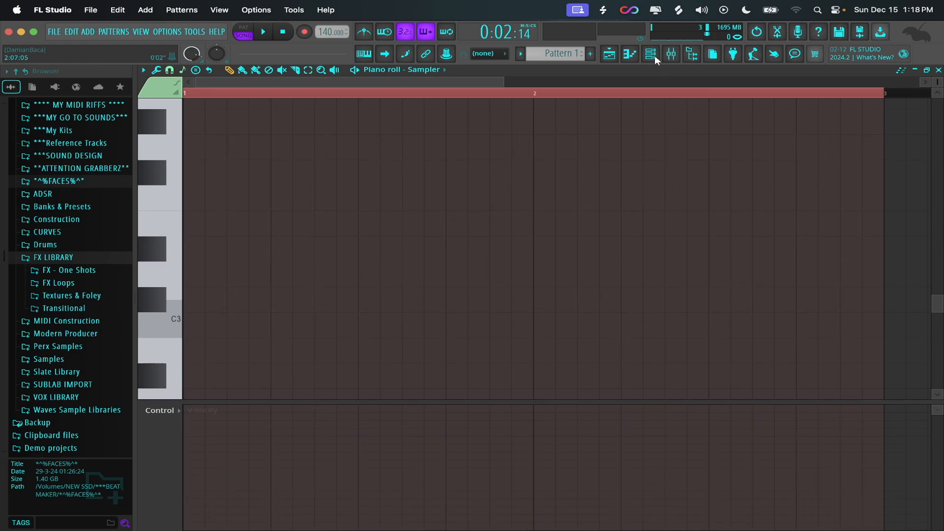
# Reopen XO beside the channel rack and export the beat with only KICK 1 unmuted as MIDI onto the Sampler channel.
pyautogui.click(652, 55)
pyautogui.click(231, 114)
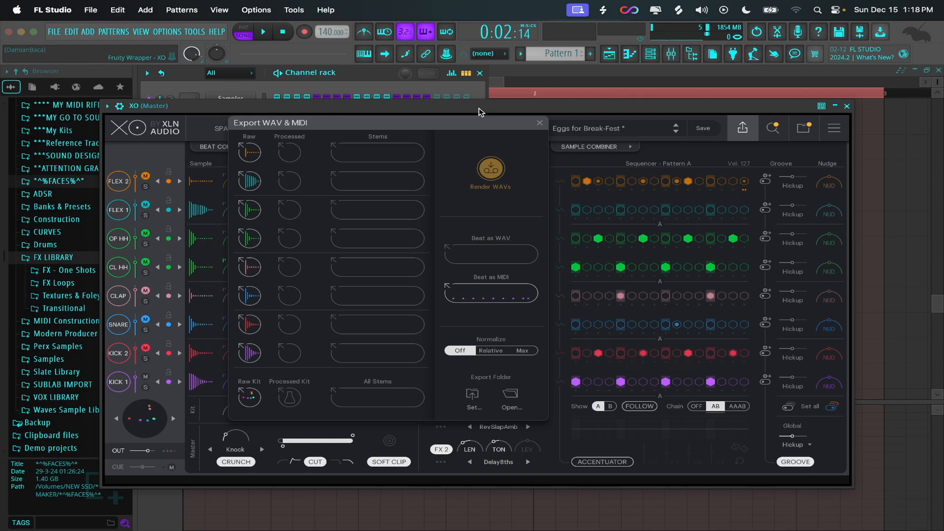
pyautogui.moveTo(479, 110); pyautogui.dragTo(756, 67)
pyautogui.moveTo(772, 254); pyautogui.dragTo(243, 99)
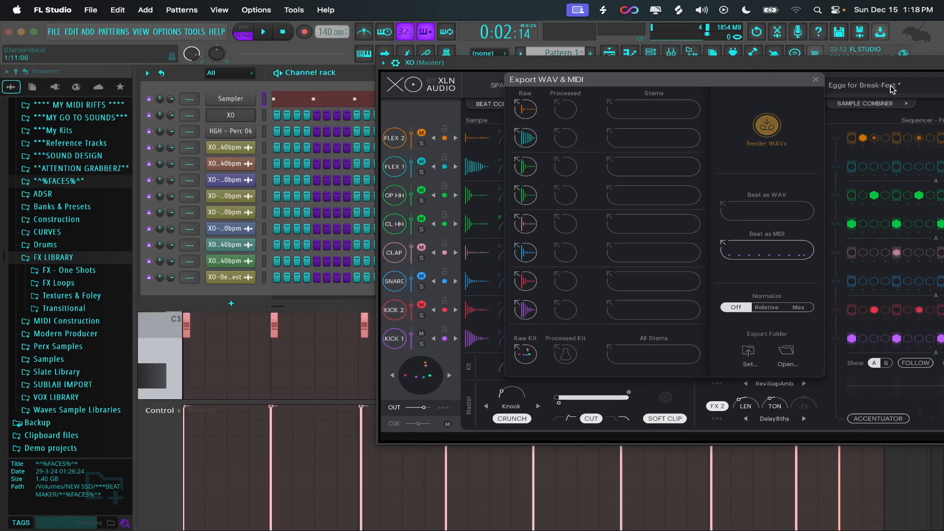
# Close the XO window and the channel rack to examine the exported KICK 1 MIDI notes in the Sampler's piano roll.
pyautogui.moveTo(817, 65); pyautogui.dragTo(503, 168)
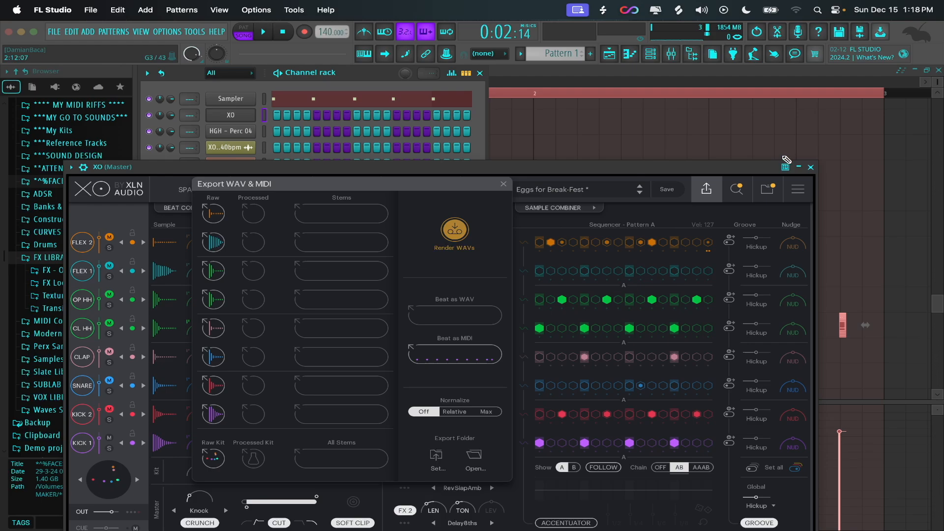
pyautogui.click(818, 170)
pyautogui.click(480, 73)
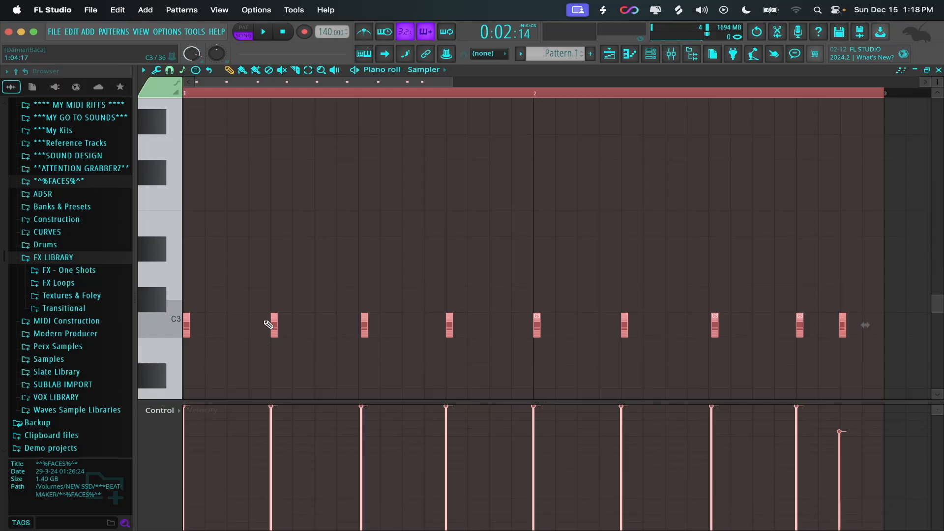
pyautogui.click(652, 55)
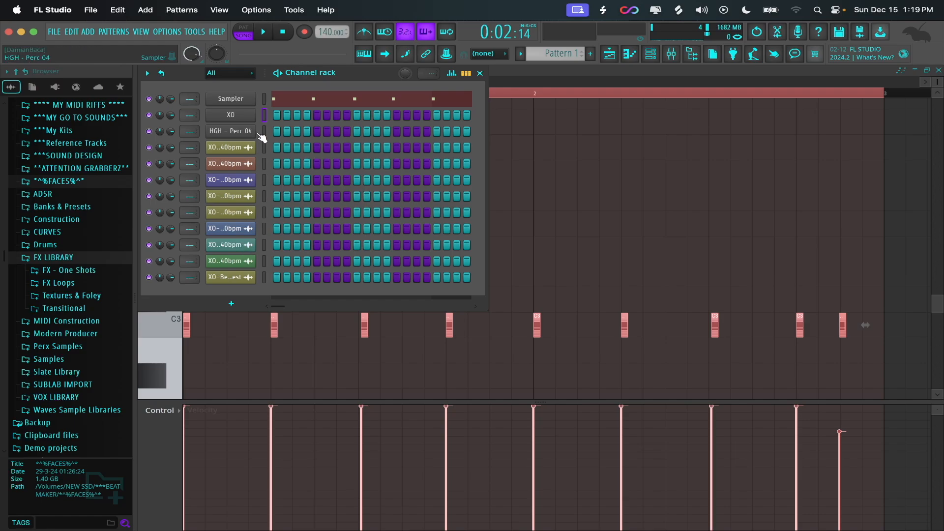
pyautogui.click(481, 74)
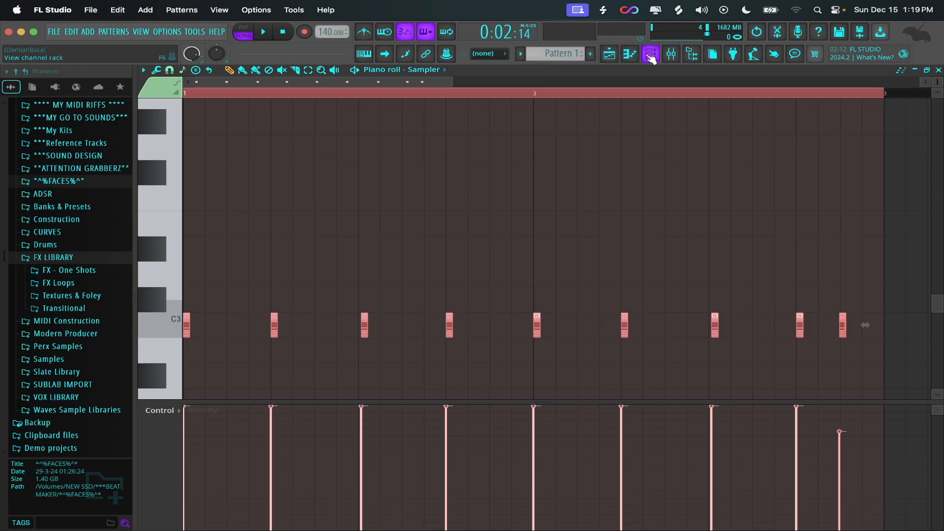
# Switch from the Sampler's piano roll to the playlist, leaving the channel rack closed.
pyautogui.click(648, 55)
pyautogui.click(634, 53)
pyautogui.click(634, 54)
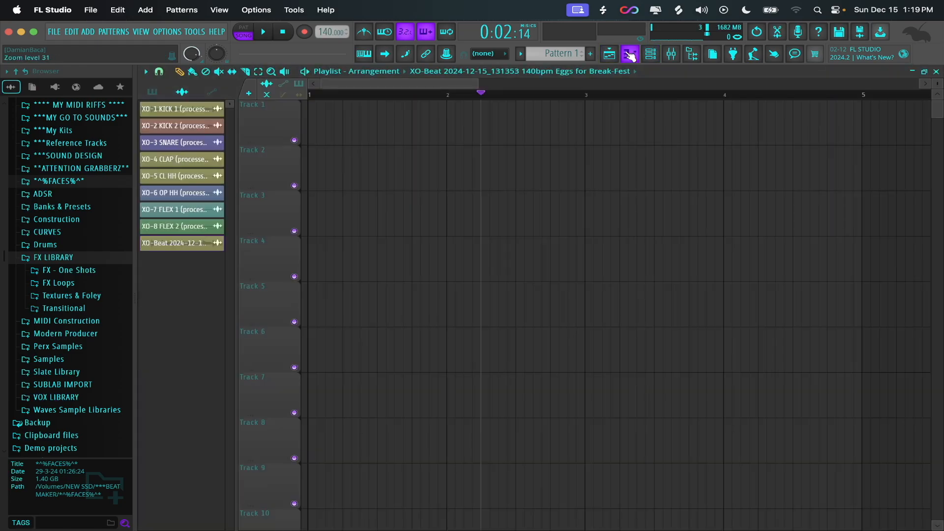
pyautogui.click(610, 53)
pyautogui.click(609, 54)
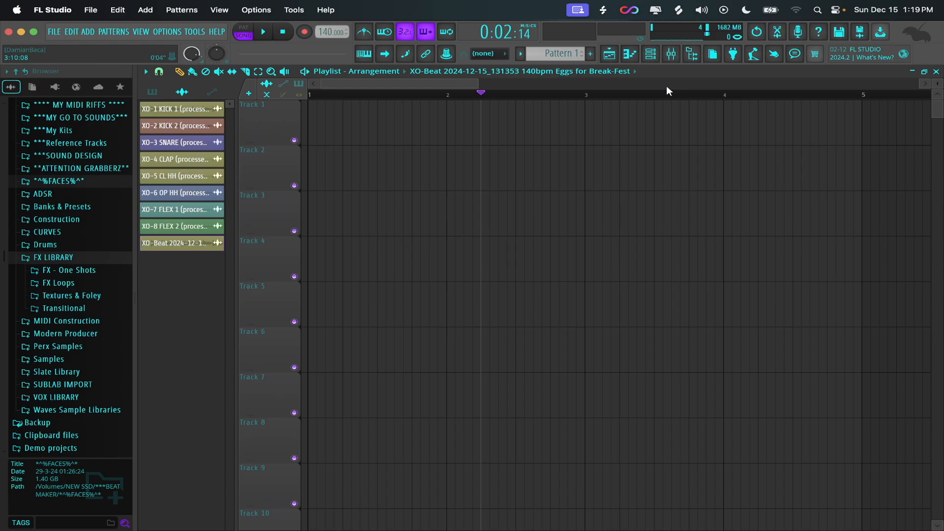
# Reopen XO from the channel rack, place its window higher on the screen and close the WAV and MIDI export window.
pyautogui.click(650, 53)
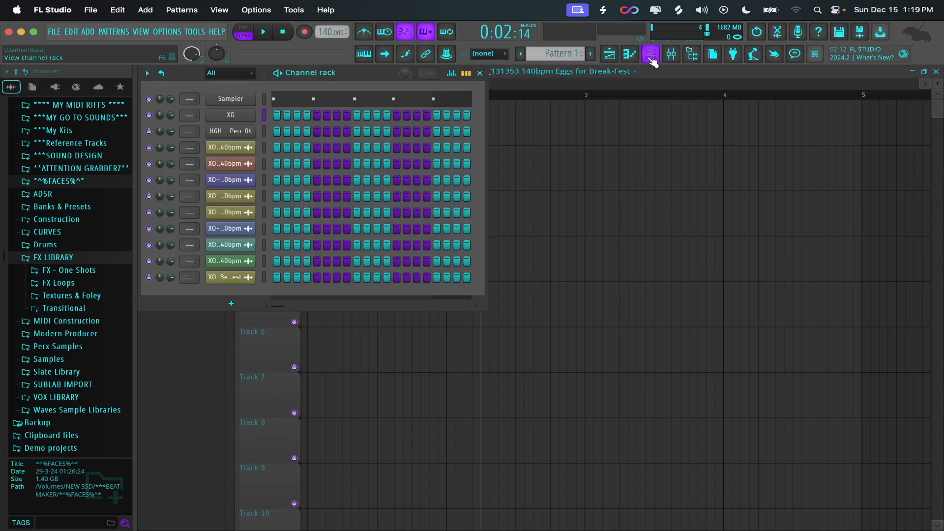
pyautogui.click(248, 117)
pyautogui.moveTo(385, 167); pyautogui.dragTo(380, 79)
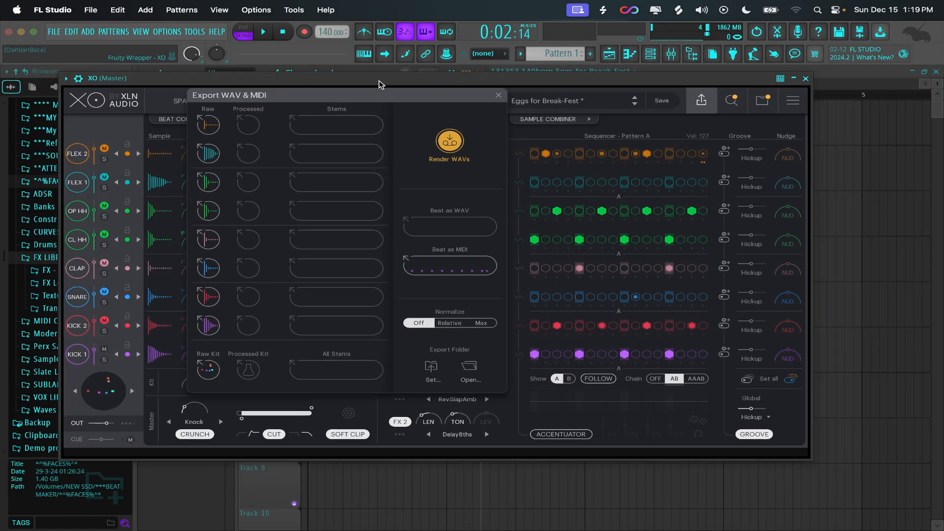
pyautogui.click(498, 95)
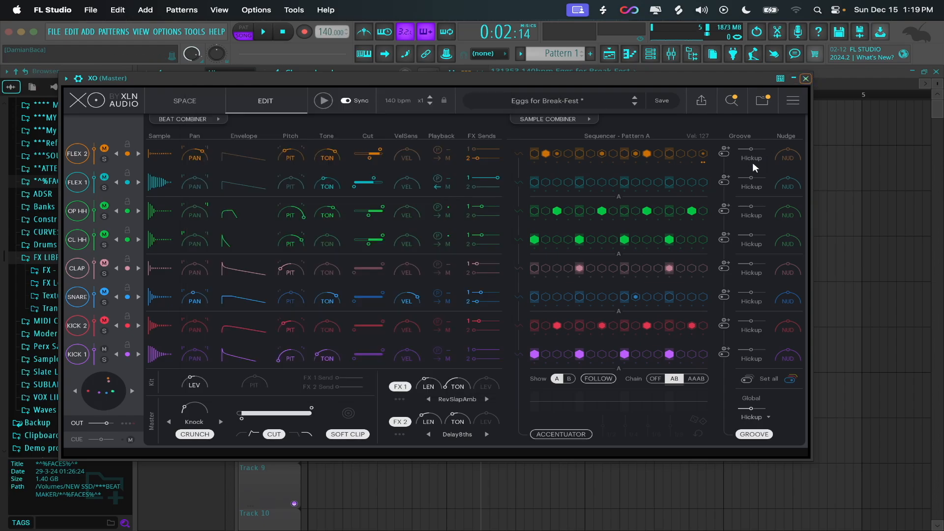
# Open XO's preset browser and go to the start of the preset list, at the -- init -- preset.
pyautogui.click(563, 102)
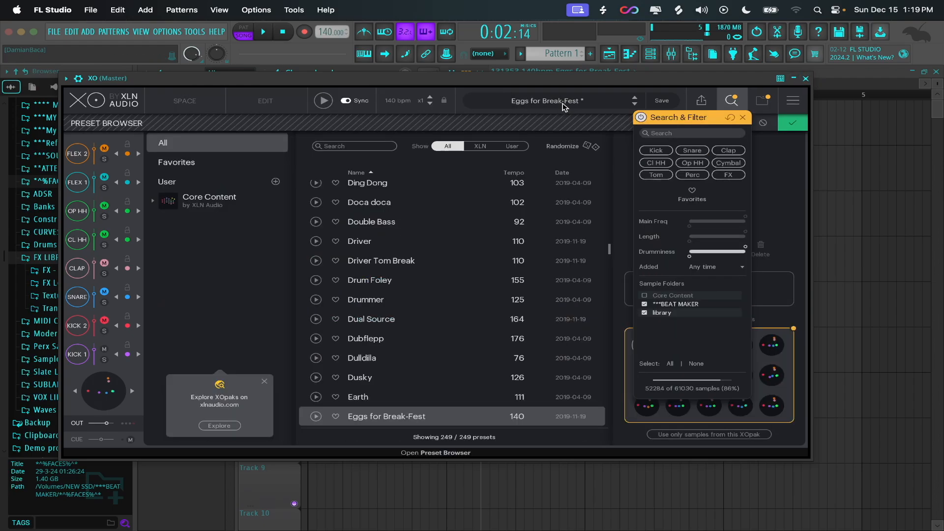
pyautogui.scroll(20, 404, 187)
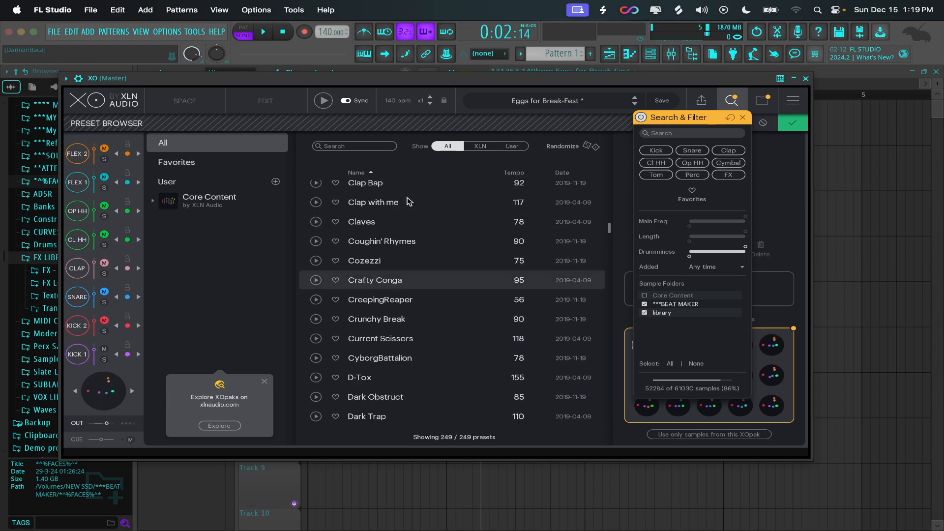
pyautogui.scroll(5, 407, 201)
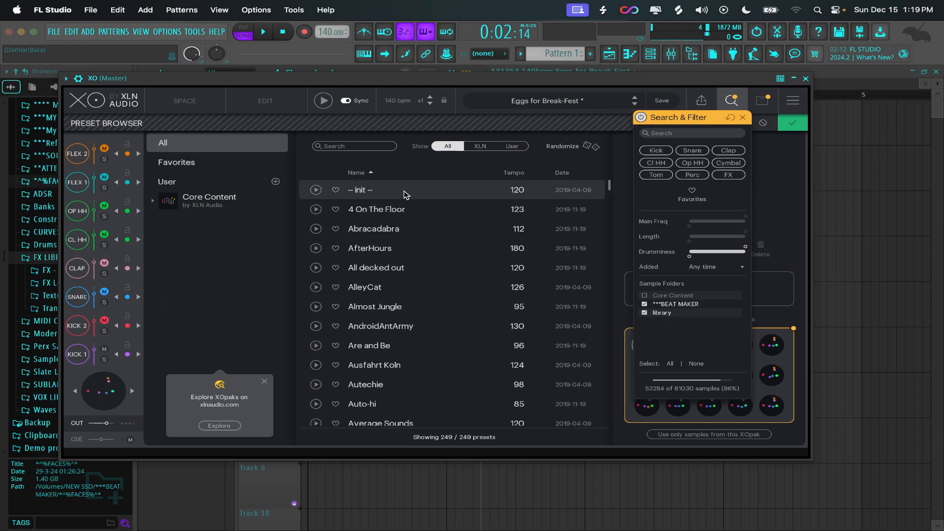
# Load the "-- init --" preset in XO and close the Search & Filter window.
pyautogui.click(406, 194)
pyautogui.click(796, 125)
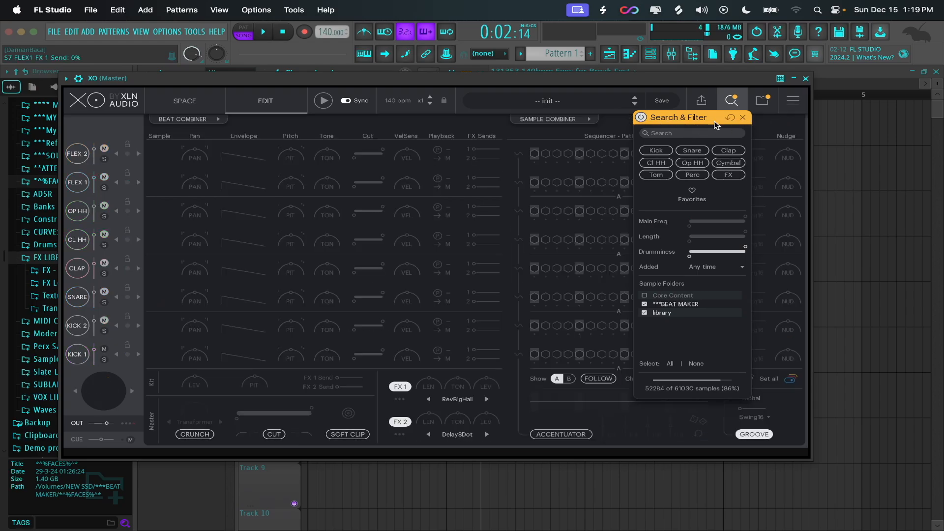
pyautogui.click(743, 117)
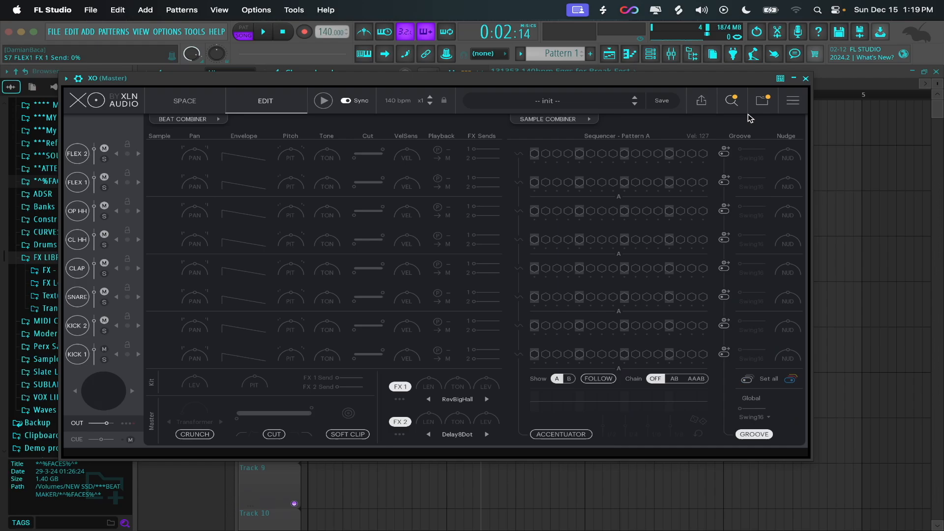
pyautogui.click(128, 349)
pyautogui.click(127, 354)
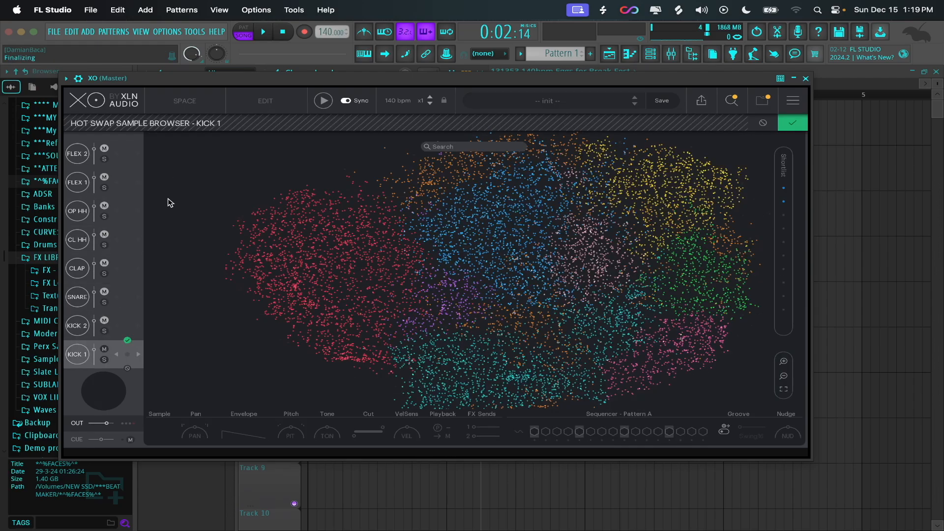
pyautogui.click(128, 341)
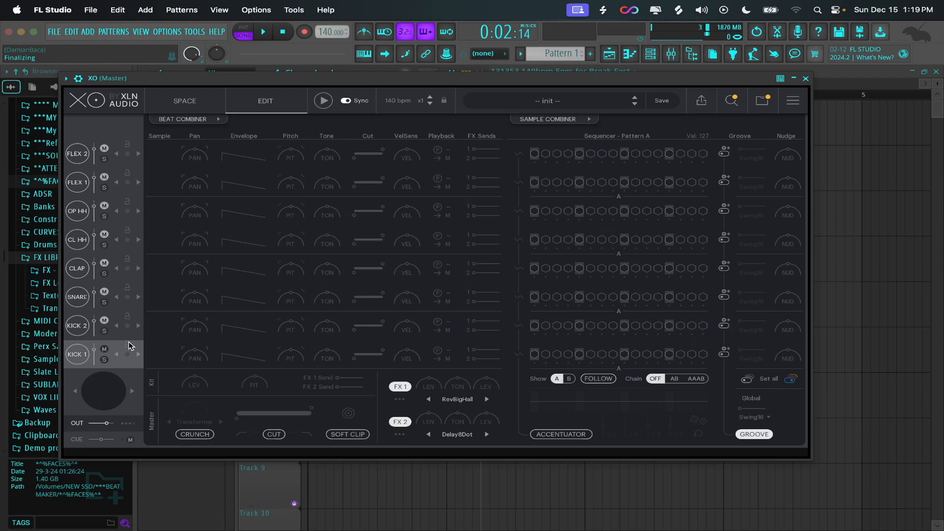
# From the Space map, assign a red sample to Kick 1 and blue samples to Kick 2 and Clap.
pyautogui.click(181, 110)
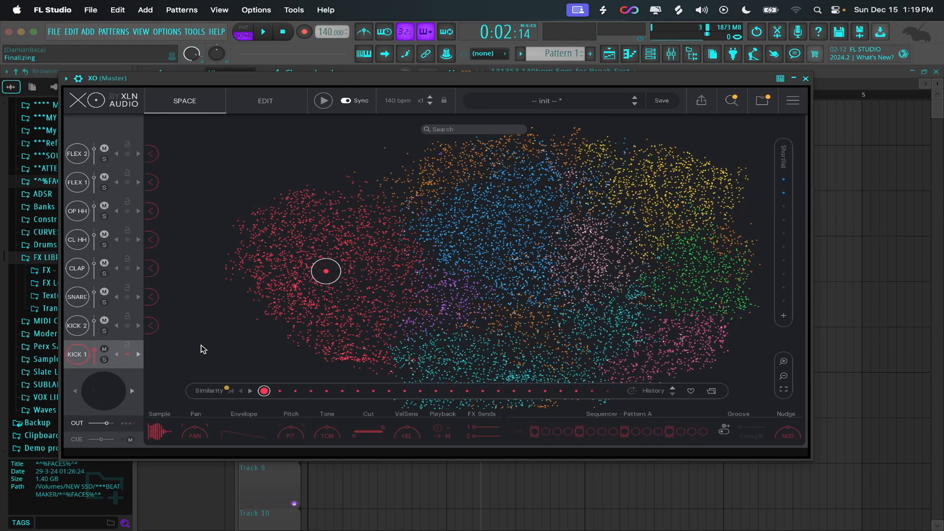
pyautogui.click(151, 331)
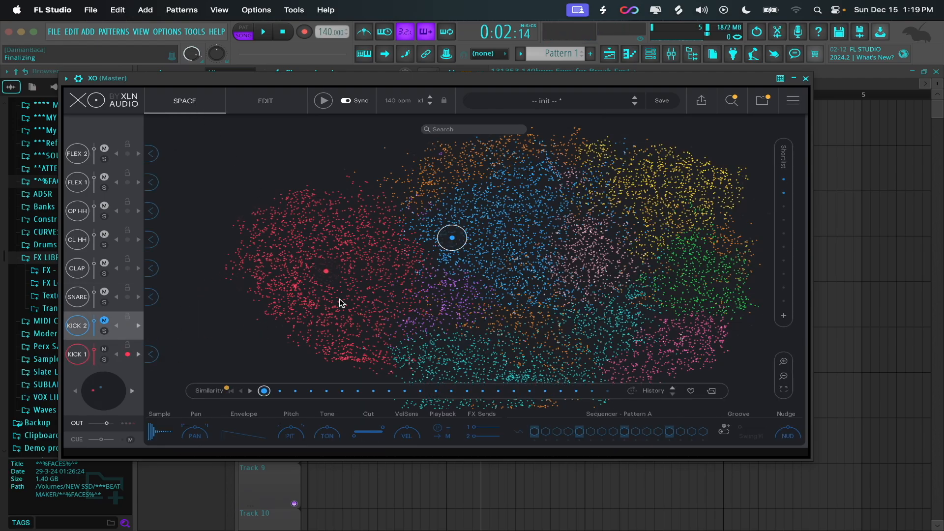
pyautogui.click(591, 237)
pyautogui.click(226, 279)
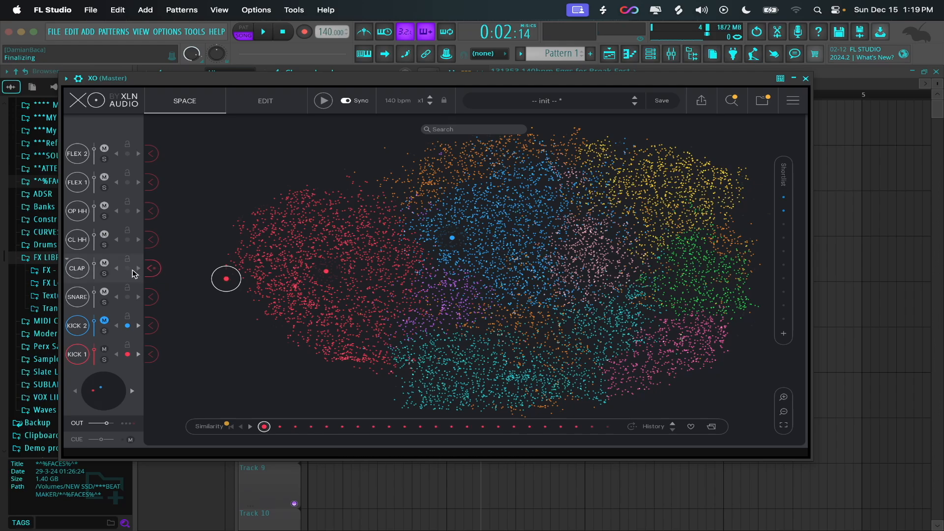
pyautogui.click(540, 264)
pyautogui.click(151, 268)
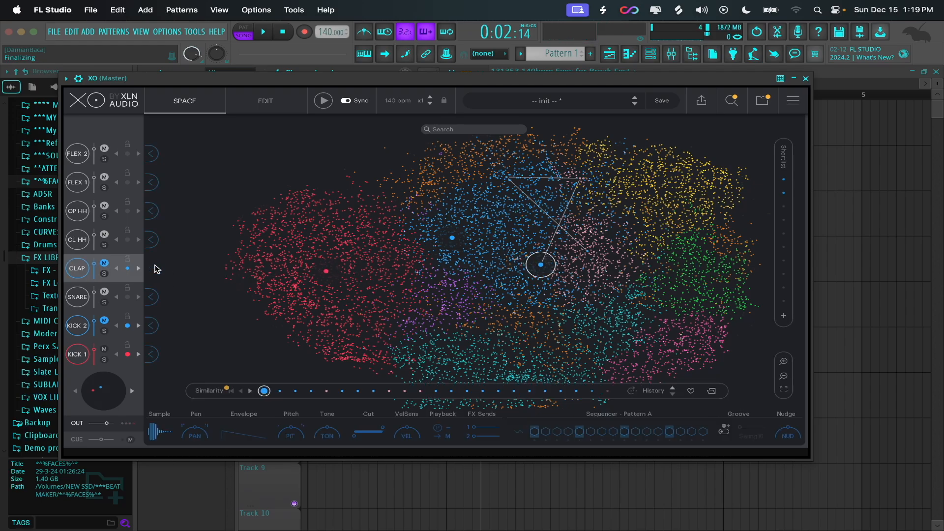
# Assign a yellow map sample to the closed hi-hat, a green one to the open hi-hat and an orange one to the snare.
pyautogui.click(652, 199)
pyautogui.click(152, 239)
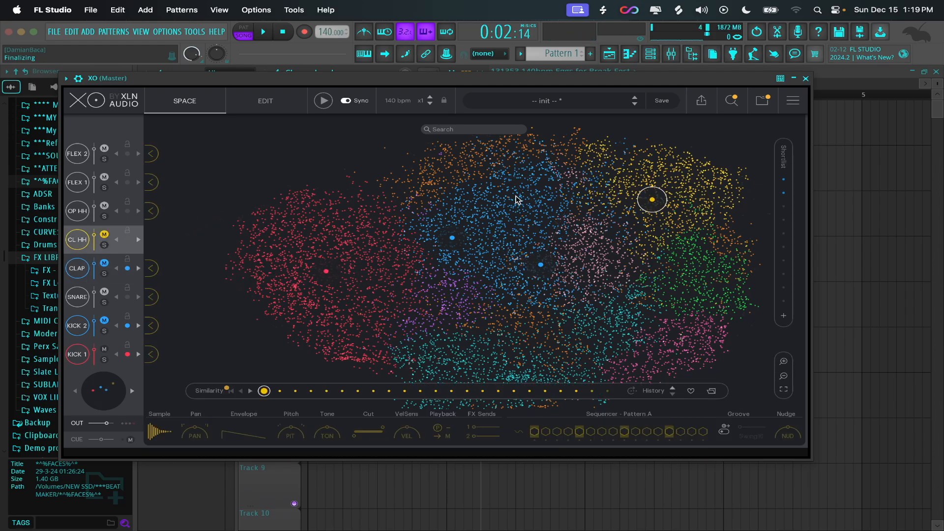
pyautogui.click(708, 272)
pyautogui.click(151, 211)
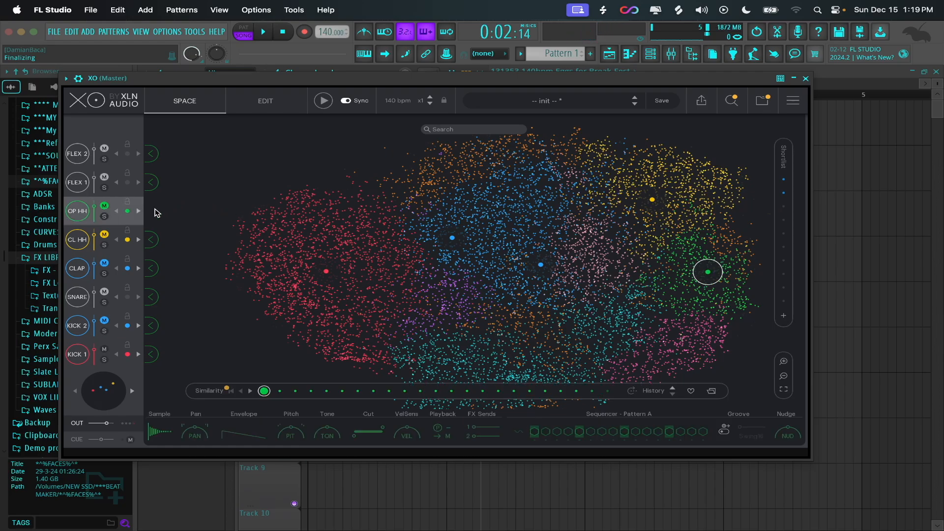
pyautogui.click(508, 310)
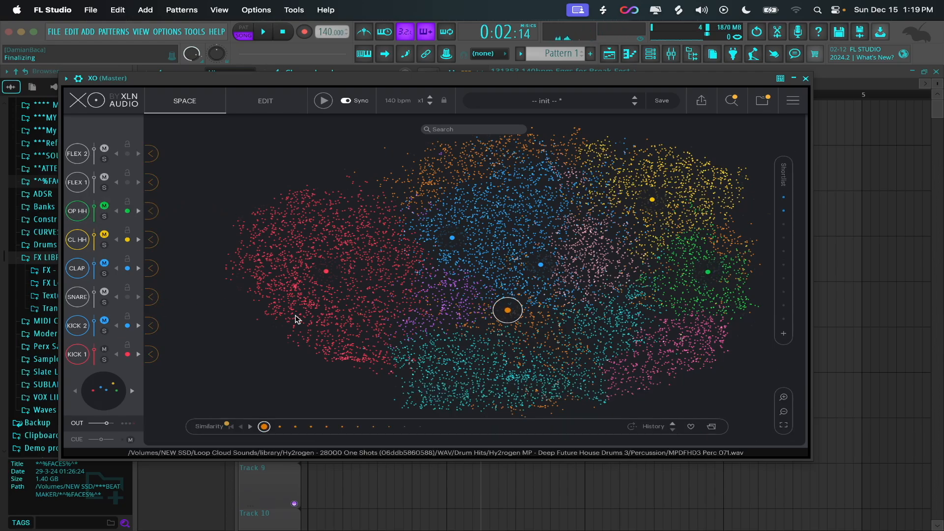
pyautogui.click(150, 299)
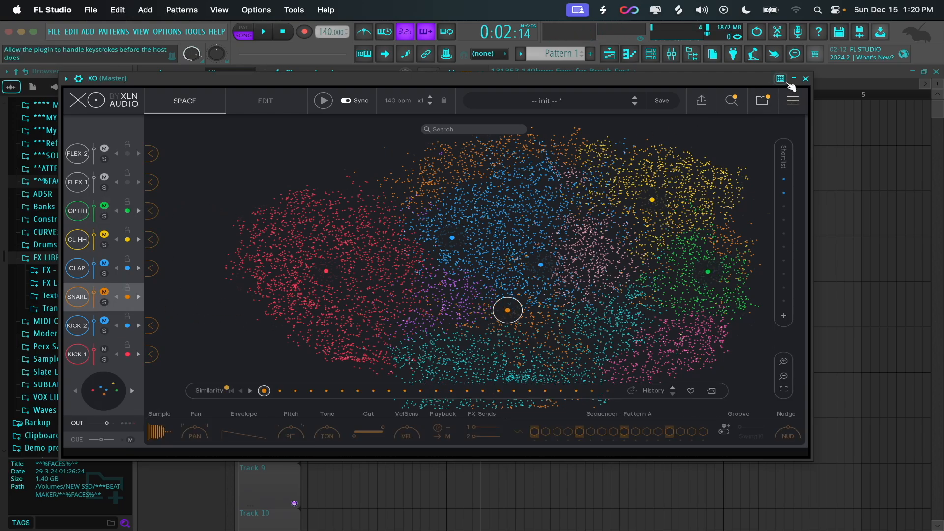
# Close the XO window and open the XO channel's piano roll.
pyautogui.click(807, 78)
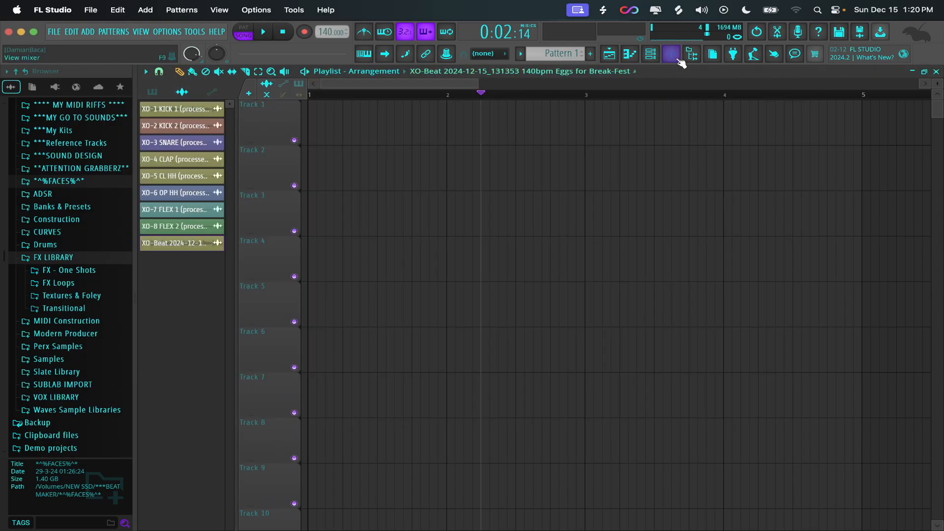
pyautogui.click(651, 54)
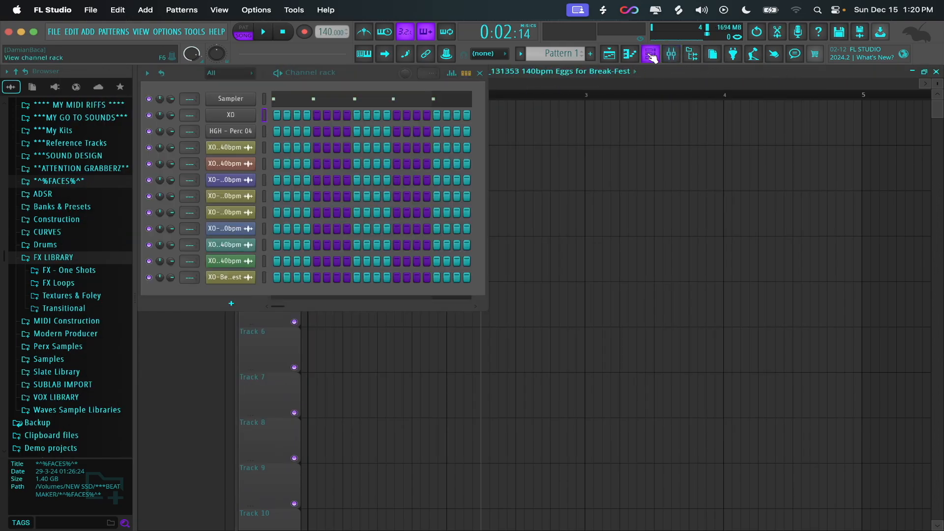
pyautogui.rightClick(264, 98)
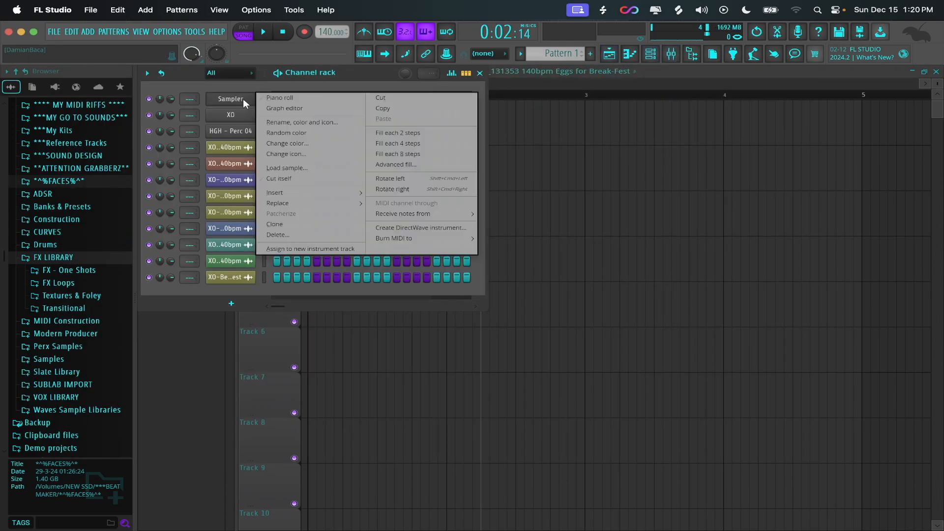
pyautogui.rightClick(227, 121)
pyautogui.click(321, 117)
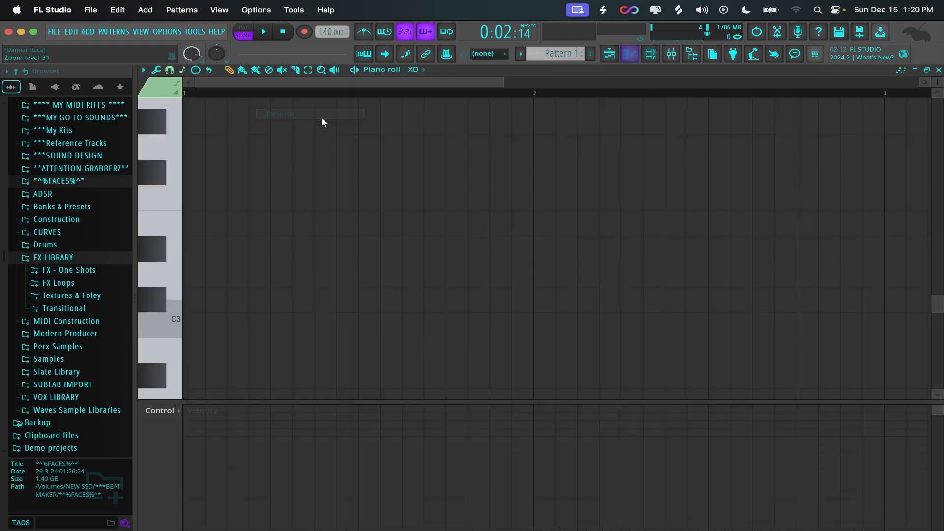
# Draw a two-step note on D4 at the start of the pattern and delete the stray note above it.
pyautogui.keyDown('super'); pyautogui.rightClick(335, 206); pyautogui.keyUp('super')
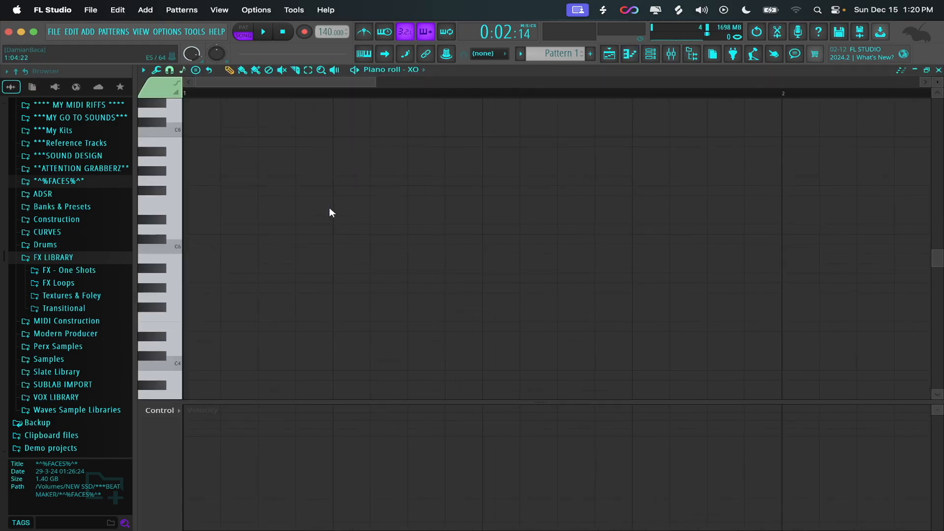
pyautogui.keyDown('super'); pyautogui.rightClick(317, 214); pyautogui.keyUp('super')
pyautogui.keyDown('super'); pyautogui.rightClick(318, 215); pyautogui.keyUp('super')
pyautogui.scroll(-4, 318, 222)
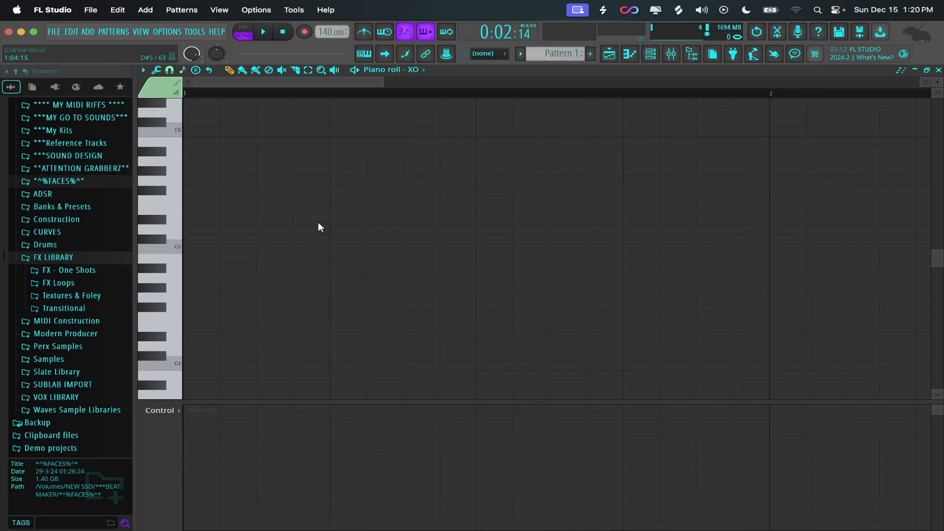
pyautogui.moveTo(253, 230); pyautogui.dragTo(188, 100)
pyautogui.scroll(5, 211, 196)
pyautogui.moveTo(204, 266); pyautogui.dragTo(186, 339)
pyautogui.rightClick(203, 134)
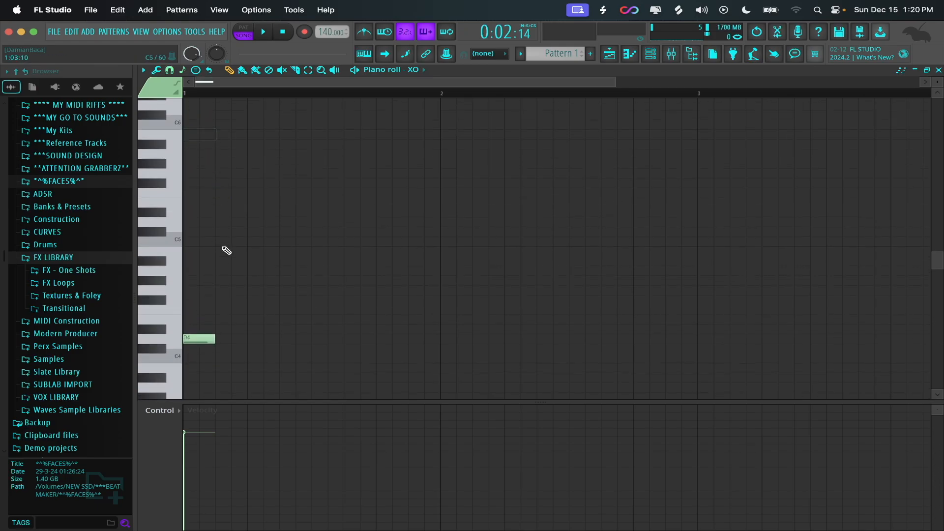
# Move the note at the start of the pattern down to C3.
pyautogui.scroll(-7, 222, 244)
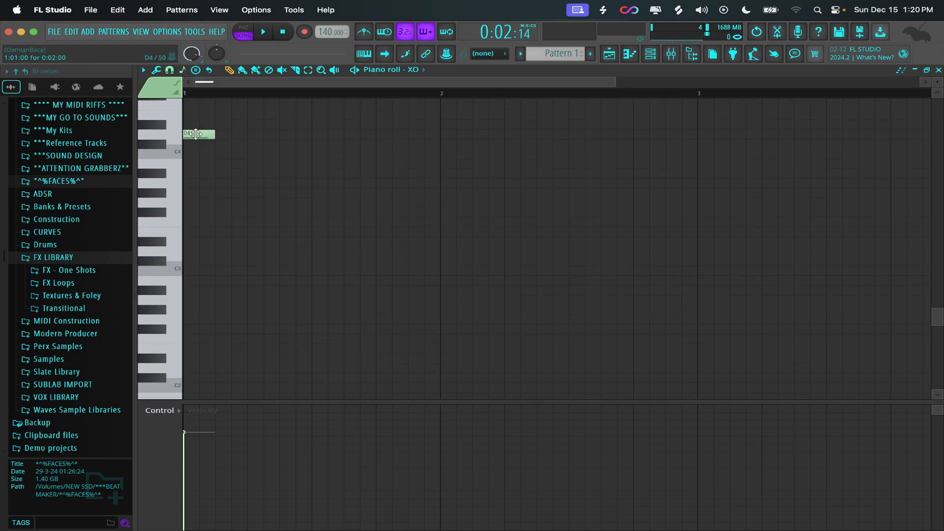
pyautogui.moveTo(201, 133); pyautogui.dragTo(192, 272)
pyautogui.doubleClick(195, 272)
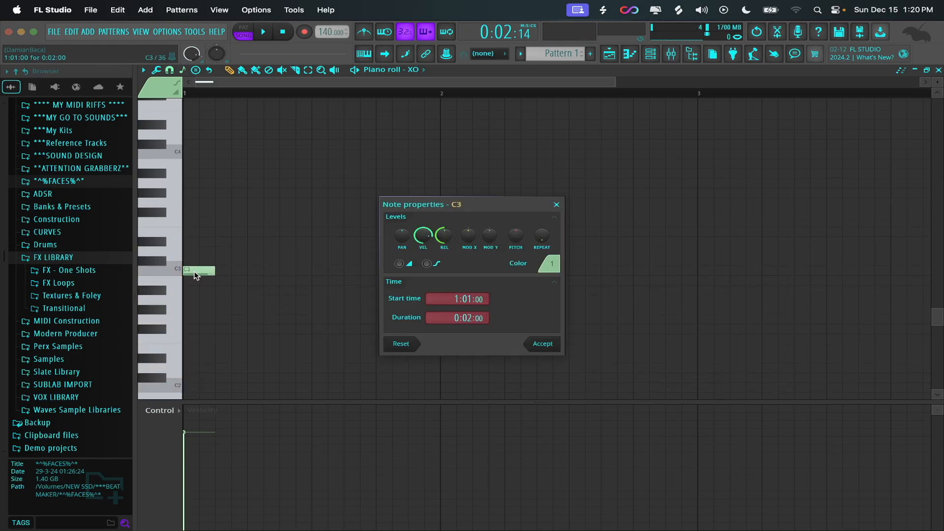
pyautogui.click(557, 206)
# Audition pitches below and above the C3 note with test notes in the piano roll, deleting each one.
pyautogui.press('F7')
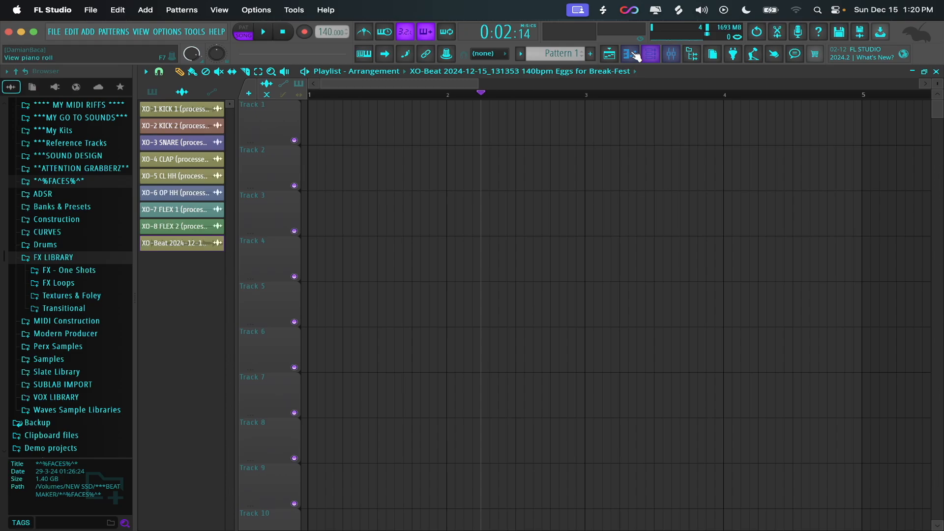
pyautogui.click(630, 54)
pyautogui.scroll(-1, 244, 260)
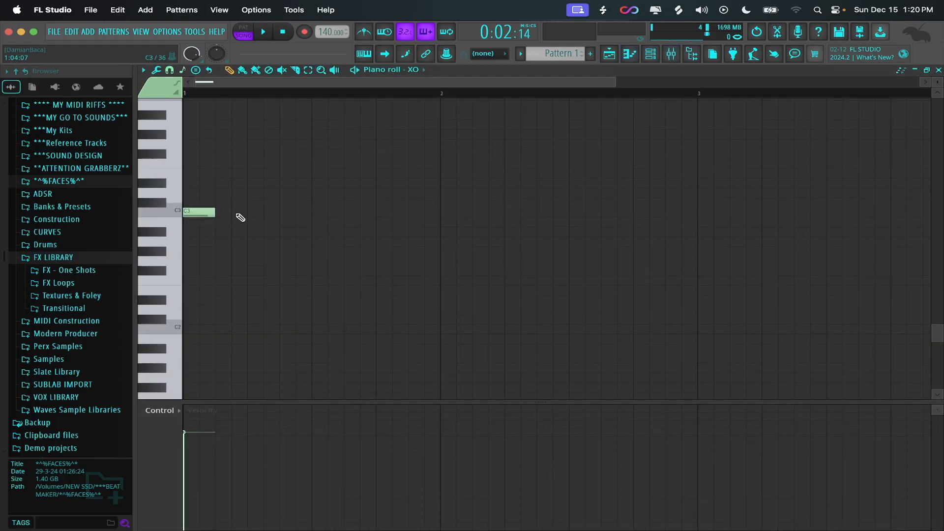
pyautogui.scroll(-5, 275, 240)
pyautogui.moveTo(201, 329); pyautogui.dragTo(172, 130)
pyautogui.rightClick(207, 136)
pyautogui.scroll(5, 223, 187)
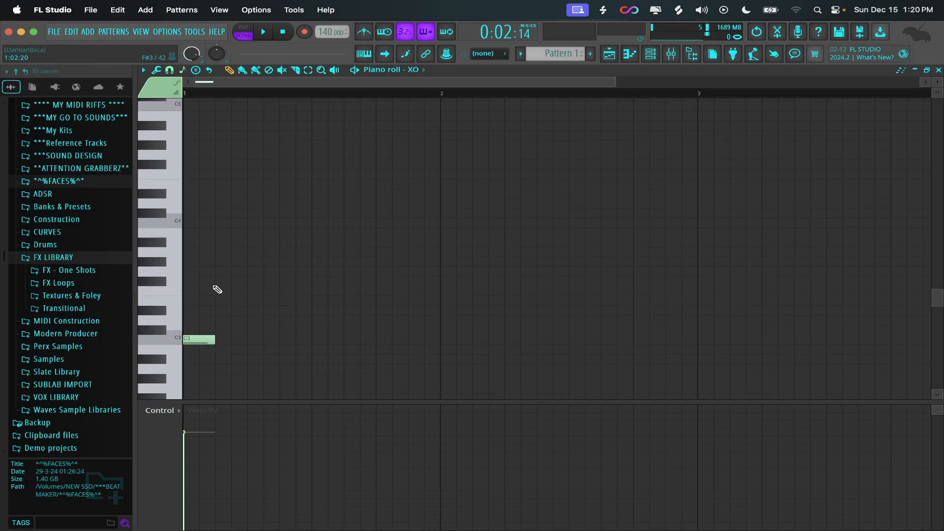
pyautogui.moveTo(206, 261); pyautogui.dragTo(207, 293)
pyautogui.rightClick(206, 293)
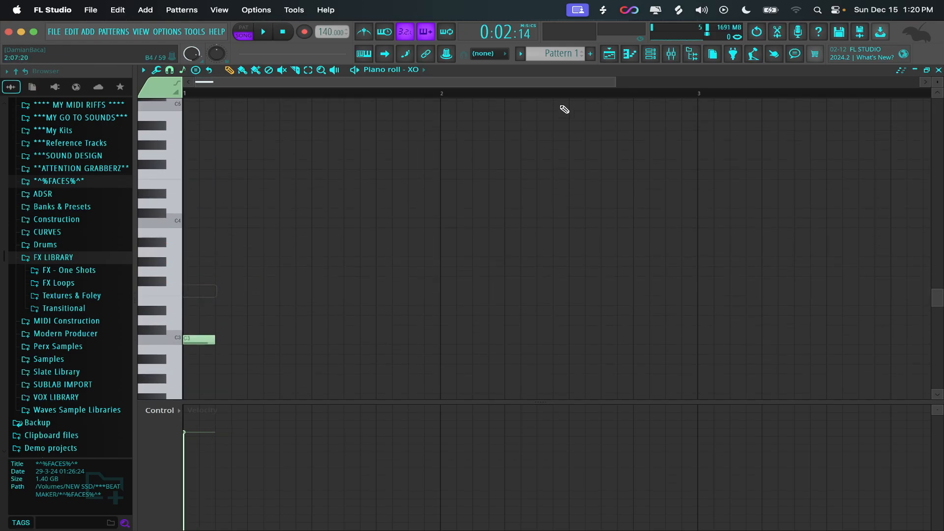
# Open XO in its Edit view and place its window beside the piano roll's keys and C3 note.
pyautogui.click(651, 54)
pyautogui.click(215, 112)
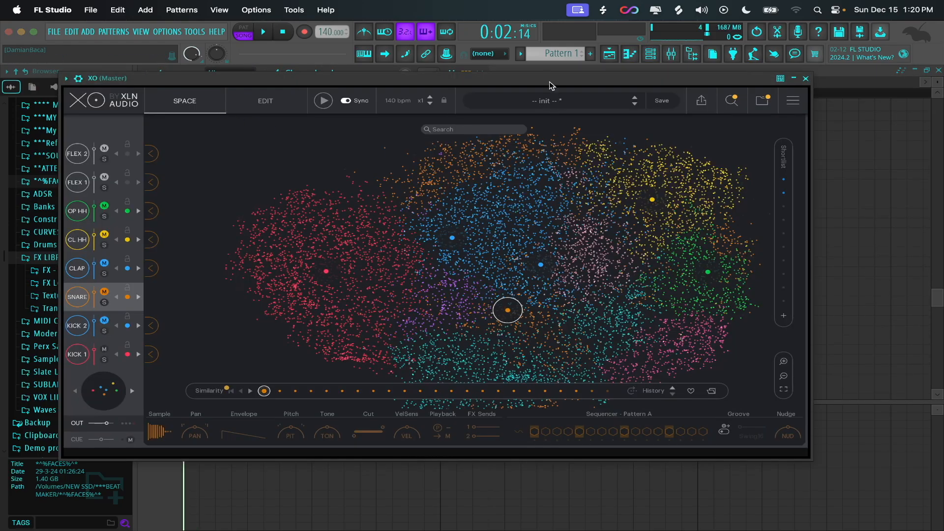
pyautogui.click(266, 101)
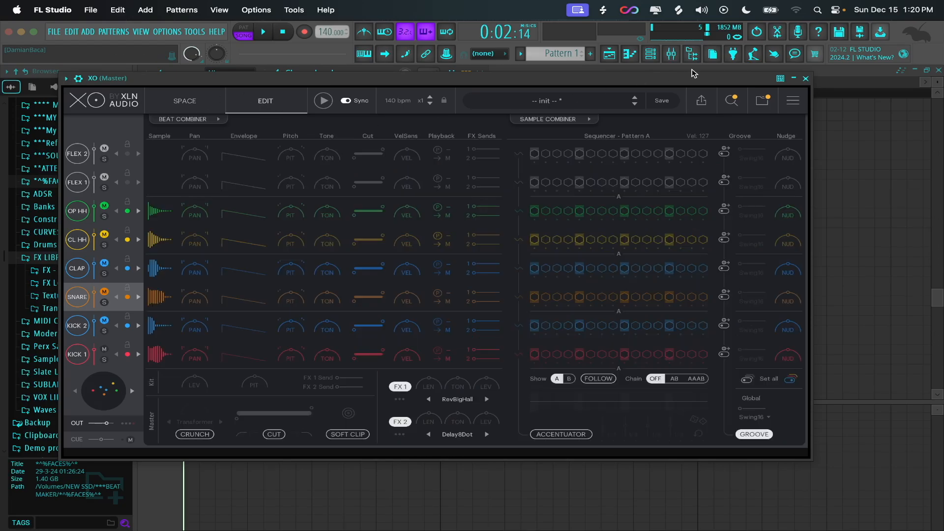
pyautogui.moveTo(581, 82); pyautogui.dragTo(813, 37)
pyautogui.press('F5')
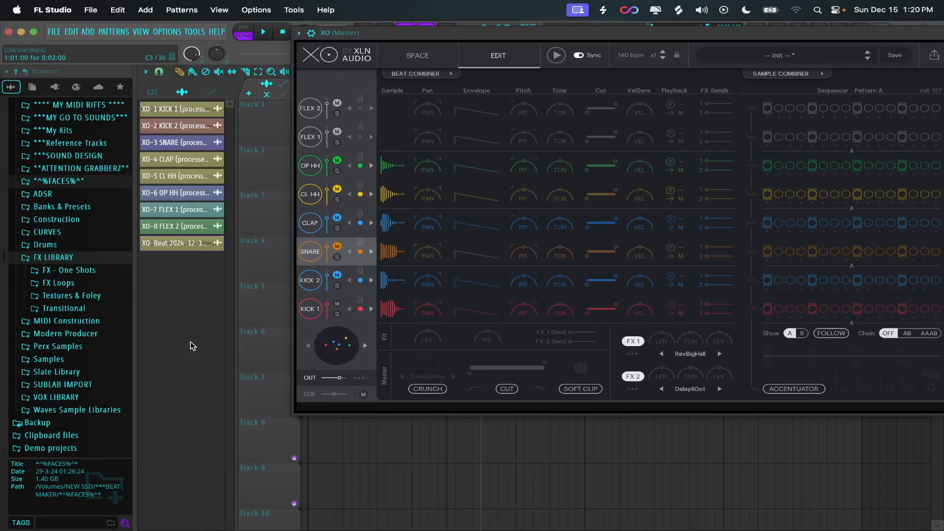
pyautogui.moveTo(526, 33); pyautogui.dragTo(550, 126)
pyautogui.click(630, 55)
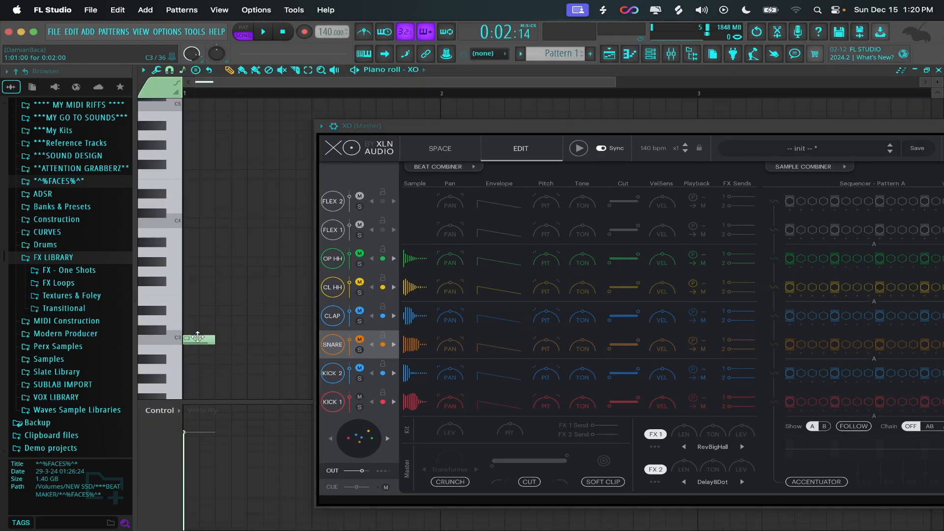
# Audition the C3 note, then unmute Kick 2, Snare, Clap, closed hi-hat and open hi-hat in XO.
pyautogui.moveTo(199, 341)
pyautogui.mouseDown()
pyautogui.moveTo(200, 317)
pyautogui.moveTo(198, 378)
pyautogui.moveTo(195, 329)
pyautogui.mouseUp()
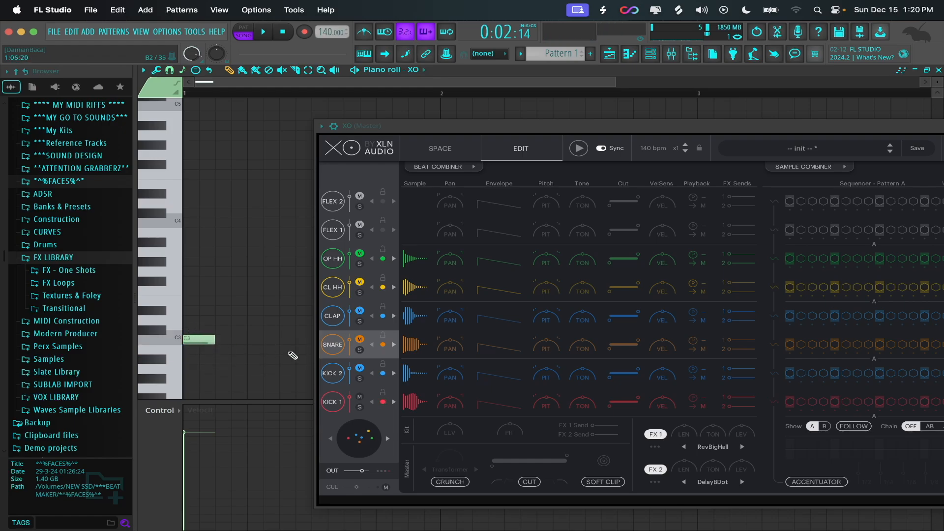
pyautogui.click(362, 368)
pyautogui.click(362, 339)
pyautogui.click(361, 311)
pyautogui.click(361, 284)
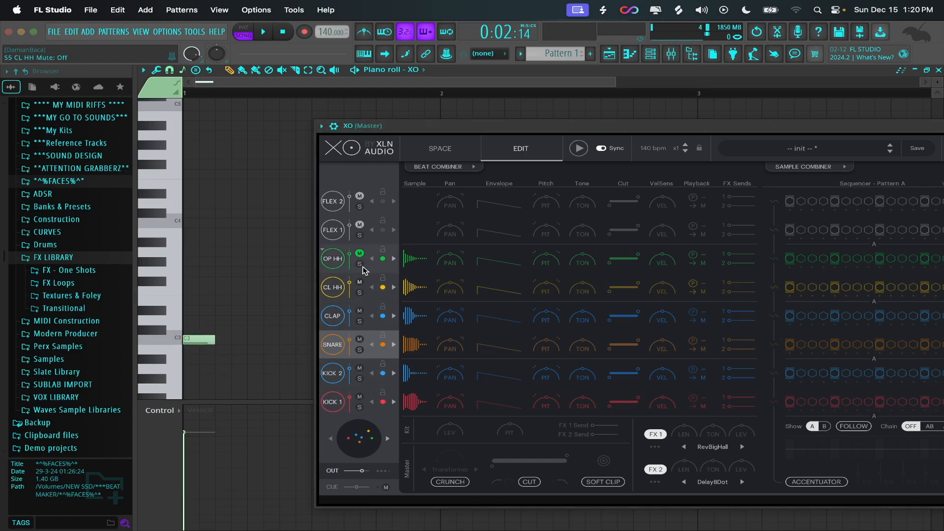
pyautogui.click(360, 253)
# Audition the C3 note again and move the XO window farther aside to uncover the piano roll.
pyautogui.press('F5')
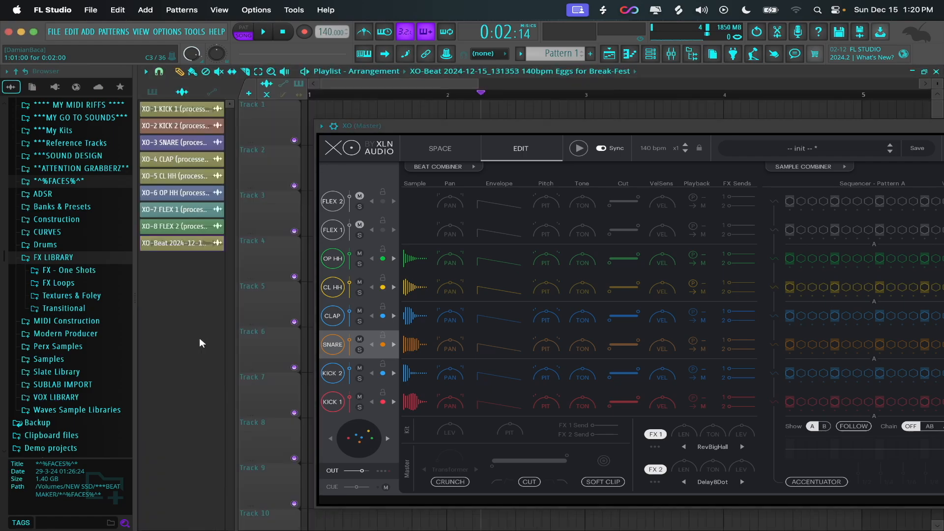
pyautogui.press('F7')
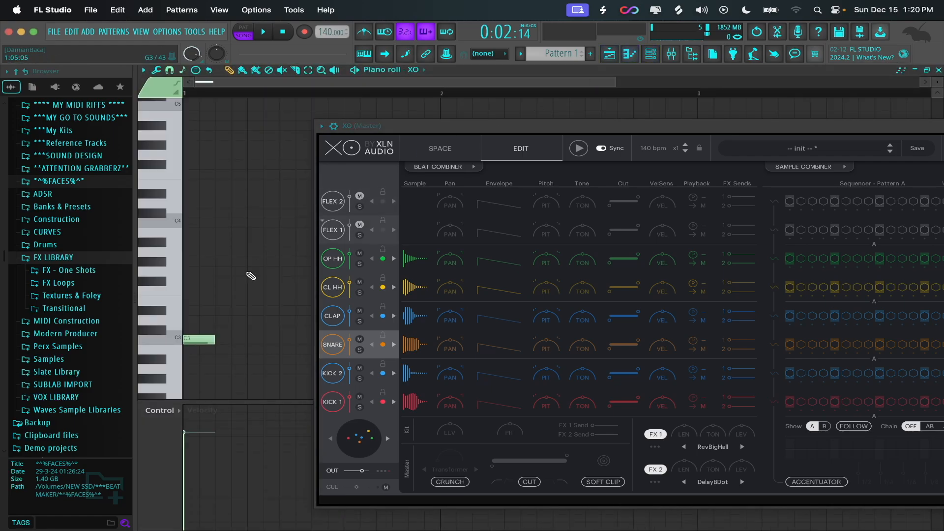
pyautogui.moveTo(198, 340)
pyautogui.mouseDown()
pyautogui.moveTo(200, 250)
pyautogui.moveTo(201, 344)
pyautogui.mouseUp()
pyautogui.moveTo(427, 128); pyautogui.dragTo(781, 106)
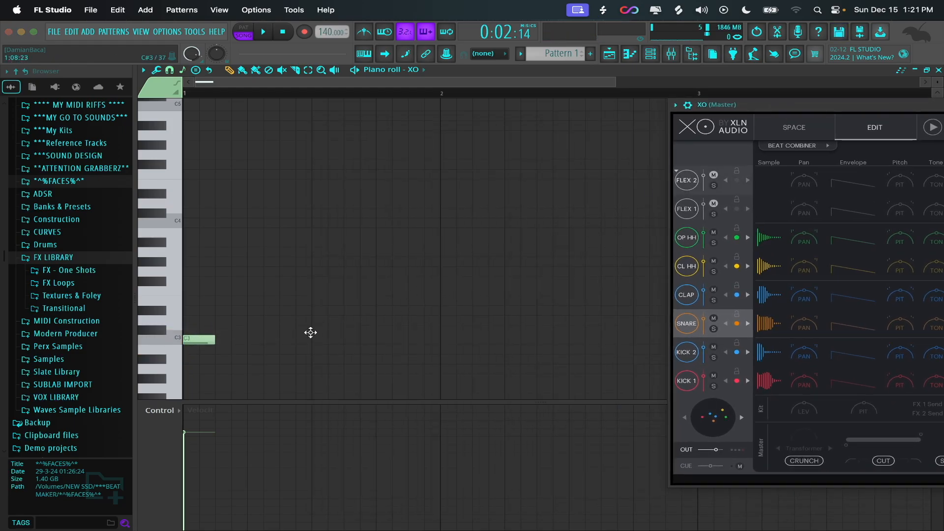
pyautogui.press('F5')
pyautogui.press('F7')
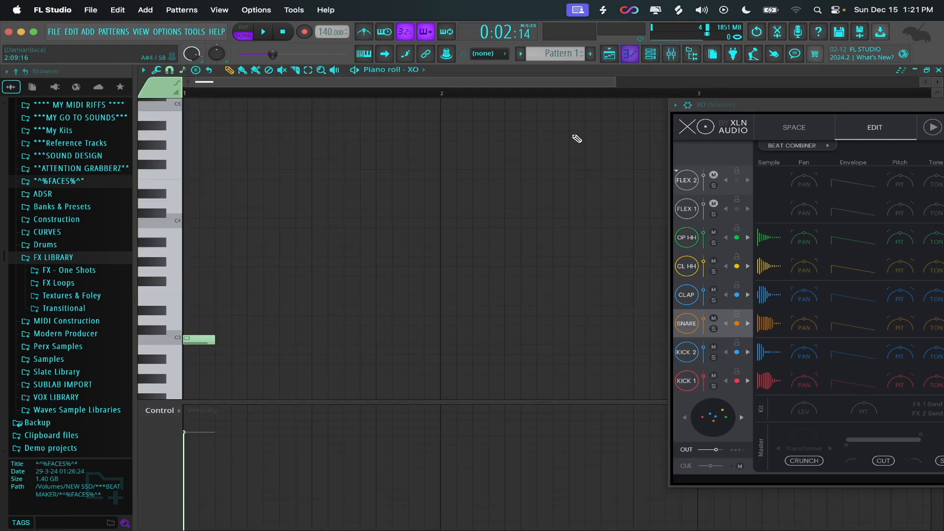
# Add a C#3 note on beat 3 and a C3 note on beat 4 of bar 1, and play the pattern.
pyautogui.moveTo(320, 339)
pyautogui.mouseDown()
pyautogui.moveTo(315, 330)
pyautogui.moveTo(324, 329)
pyautogui.mouseUp()
pyautogui.moveTo(381, 350); pyautogui.dragTo(380, 338)
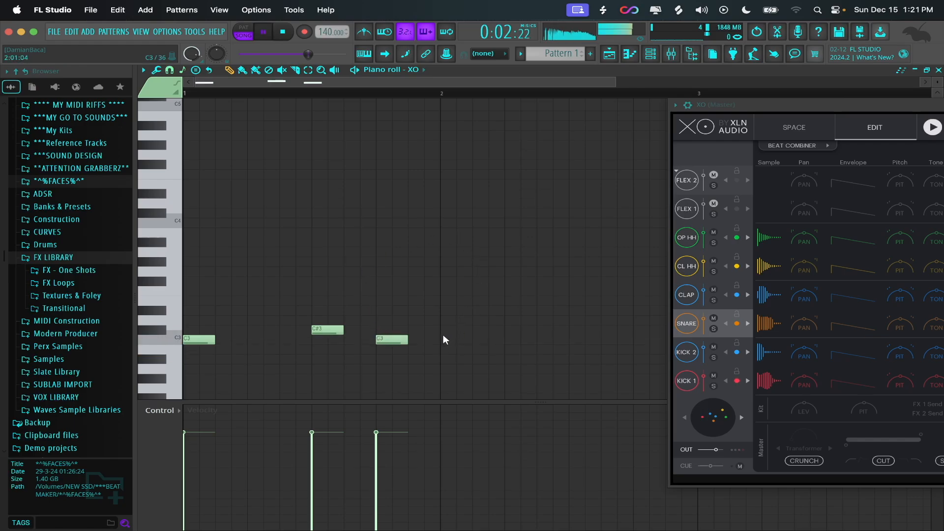
pyautogui.press('space')
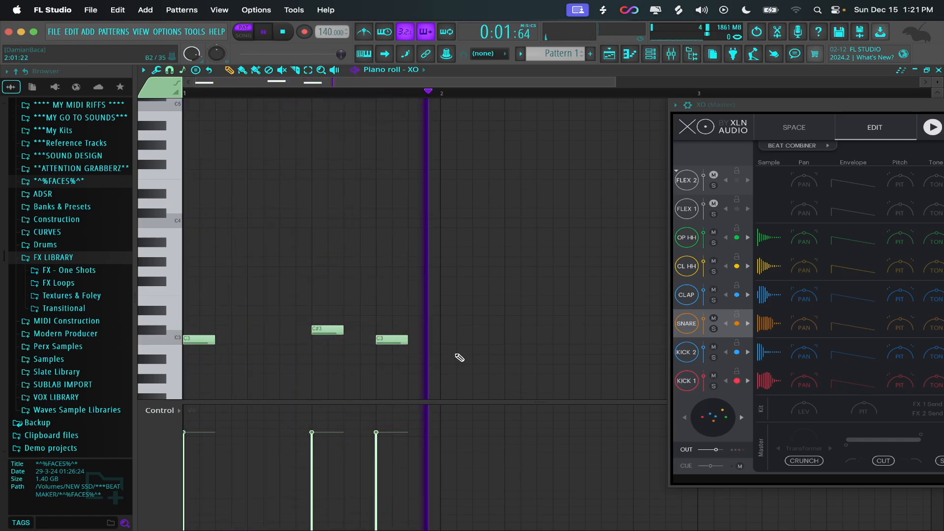
# Add F3 notes on beats 1 and 2 of bar 1 and play the pattern to hear them with the other notes.
pyautogui.moveTo(205, 311); pyautogui.dragTo(181, 291)
pyautogui.press('space')
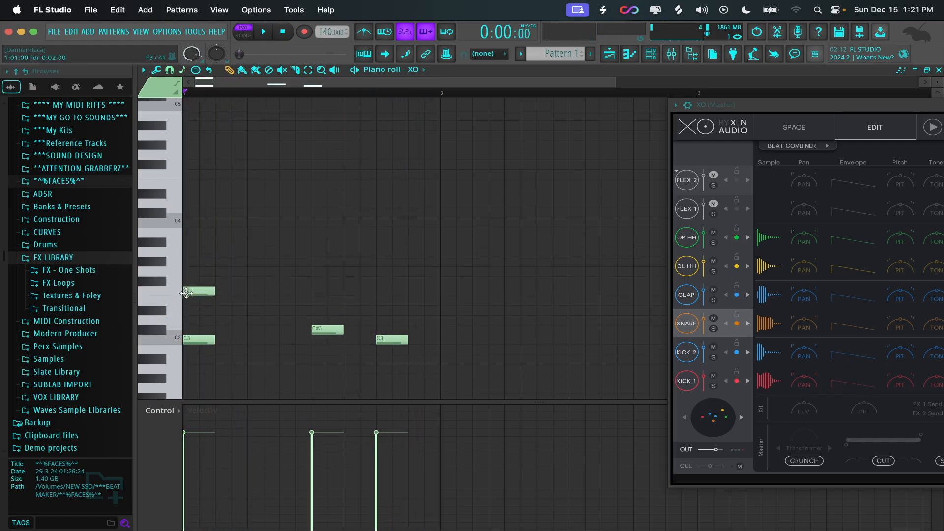
pyautogui.press('space')
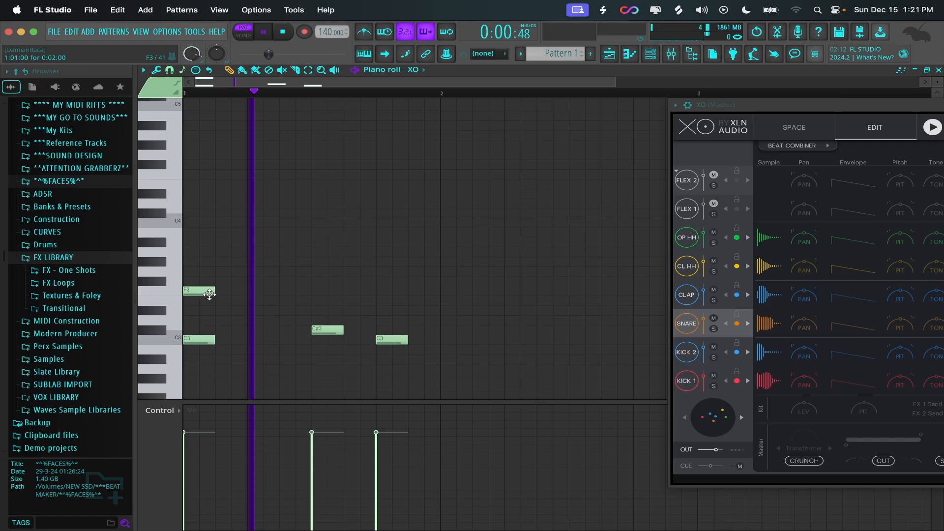
pyautogui.click(250, 291)
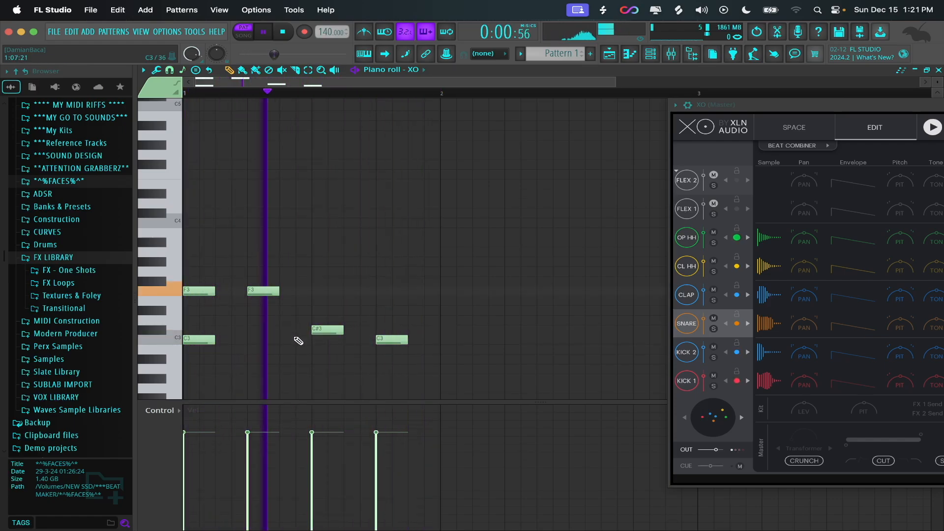
pyautogui.press('space')
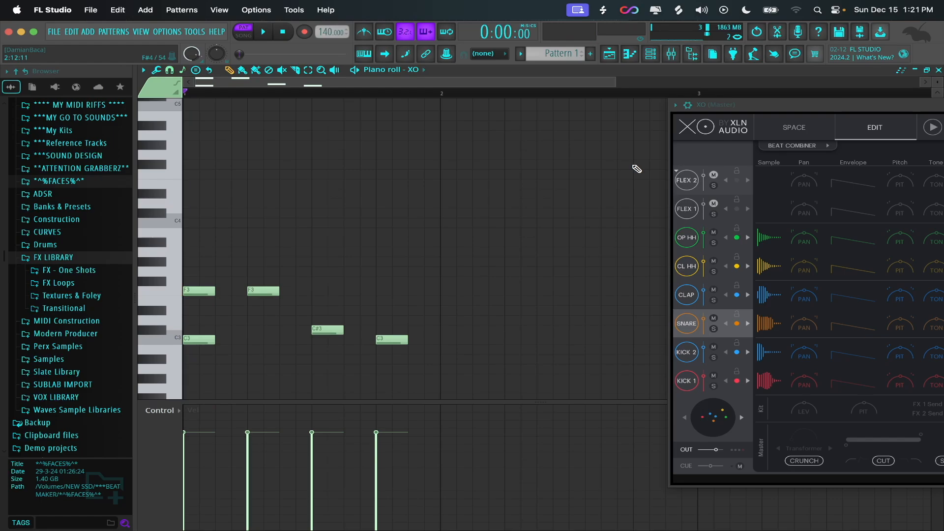
# Open the playlist and move the XO window over it with its whole Edit view on screen.
pyautogui.moveTo(796, 105); pyautogui.dragTo(650, 69)
pyautogui.press('F5')
pyautogui.moveTo(457, 224); pyautogui.dragTo(344, 284)
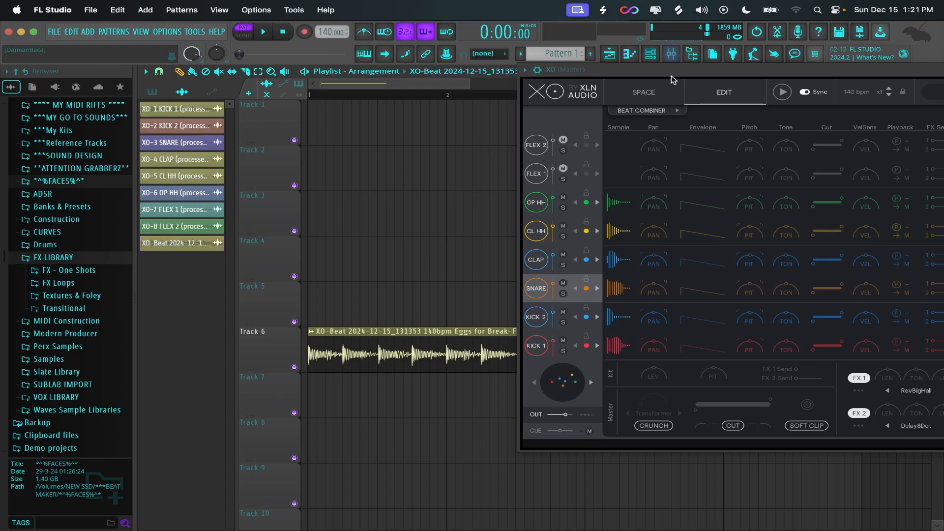
pyautogui.moveTo(649, 69); pyautogui.dragTo(285, 68)
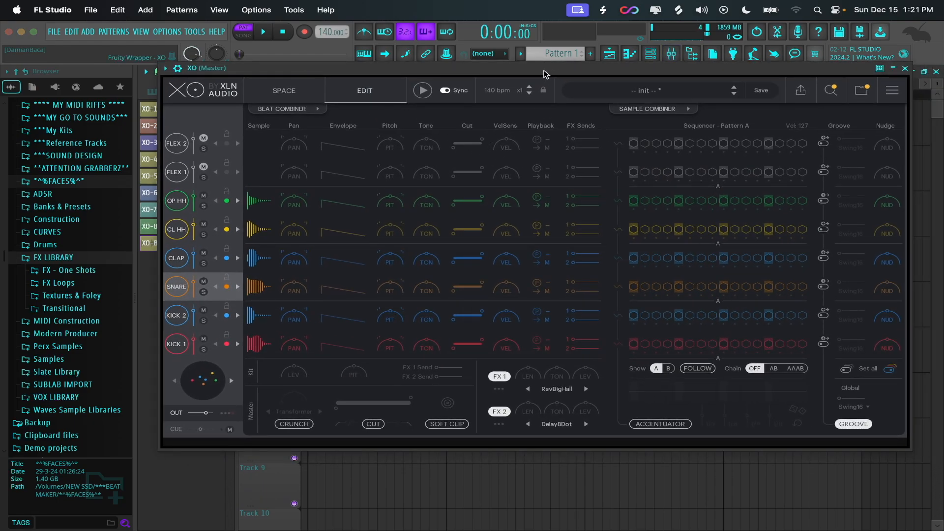
pyautogui.moveTo(545, 74); pyautogui.dragTo(549, 134)
# Show the channel rack, lower the XO window and place the XO-Beat audio clip at the start of Track 1 in the playlist.
pyautogui.click(650, 54)
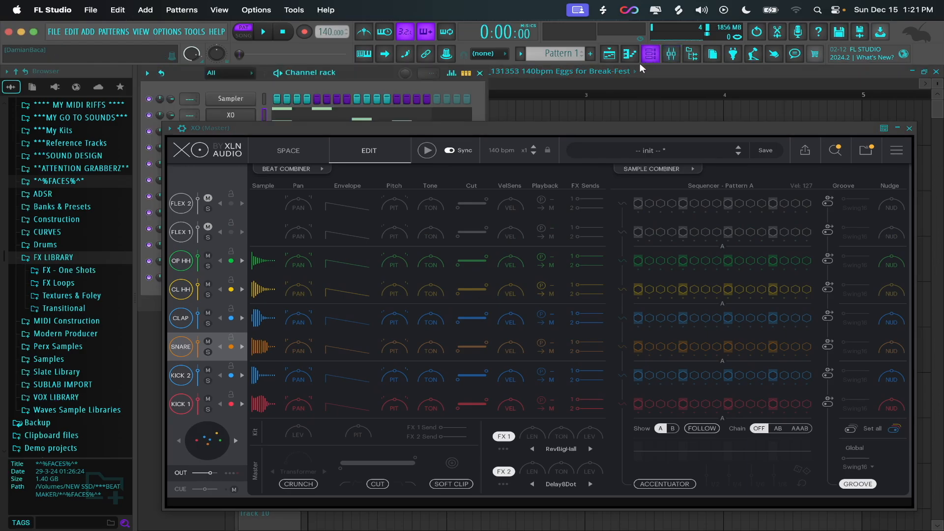
pyautogui.moveTo(538, 131); pyautogui.dragTo(566, 237)
pyautogui.moveTo(315, 118); pyautogui.dragTo(313, 117)
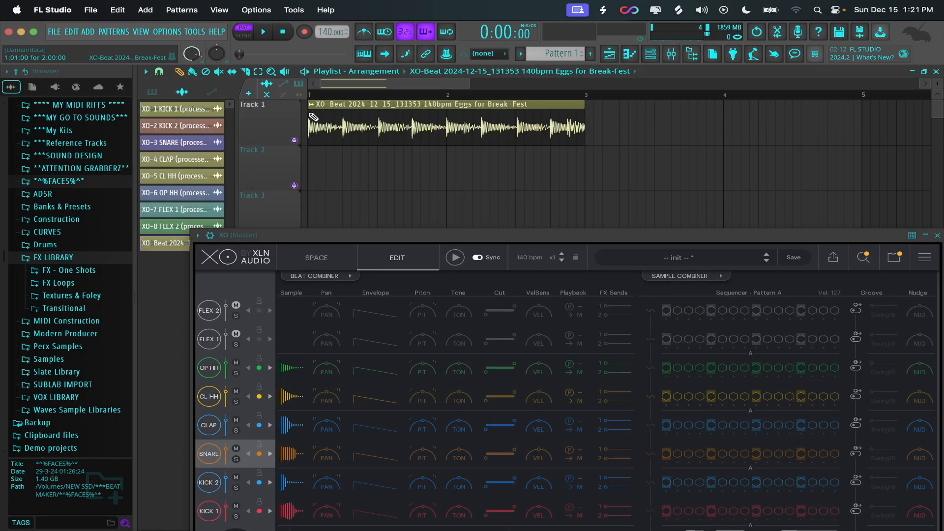
# Reopen the XO piano roll as a smaller floating window, with the XO window below it and the C3 to F3 notes in view.
pyautogui.click(630, 54)
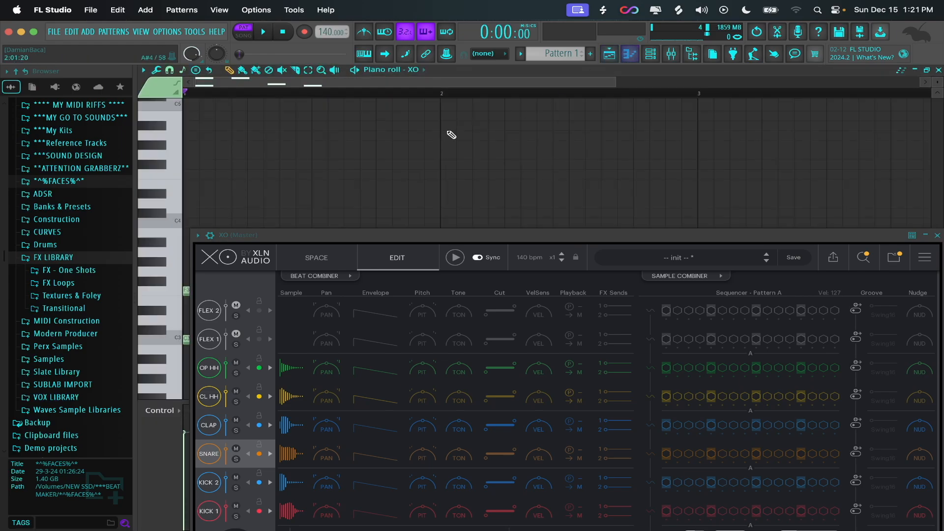
pyautogui.click(927, 71)
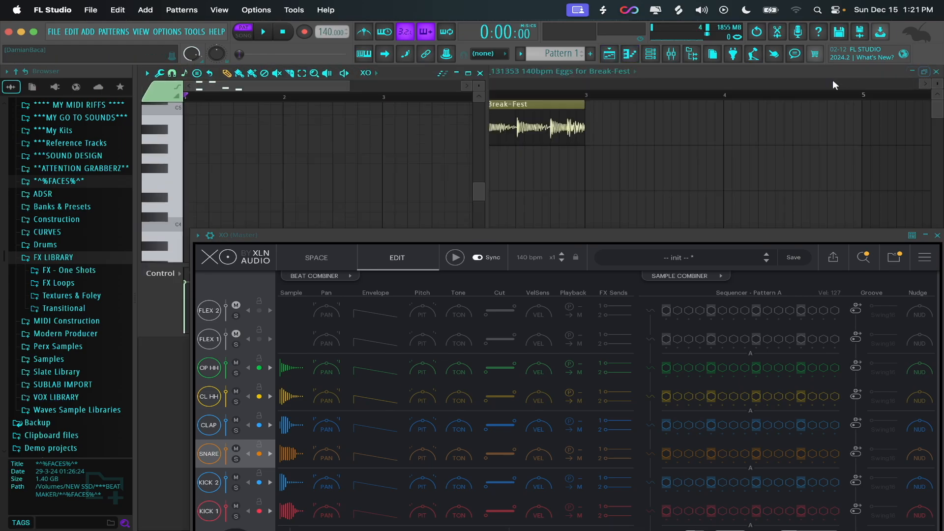
pyautogui.moveTo(538, 236); pyautogui.dragTo(445, 369)
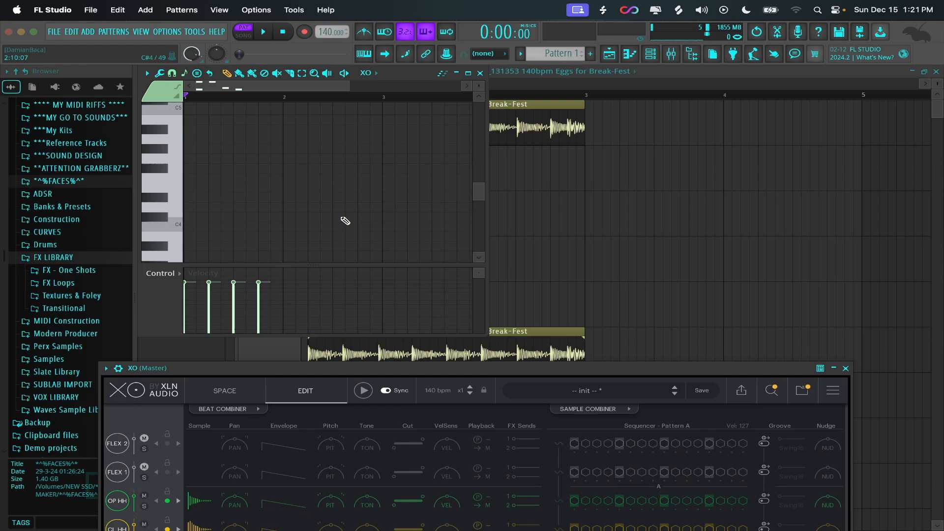
pyautogui.scroll(-4, 344, 220)
pyautogui.scroll(-2, 345, 220)
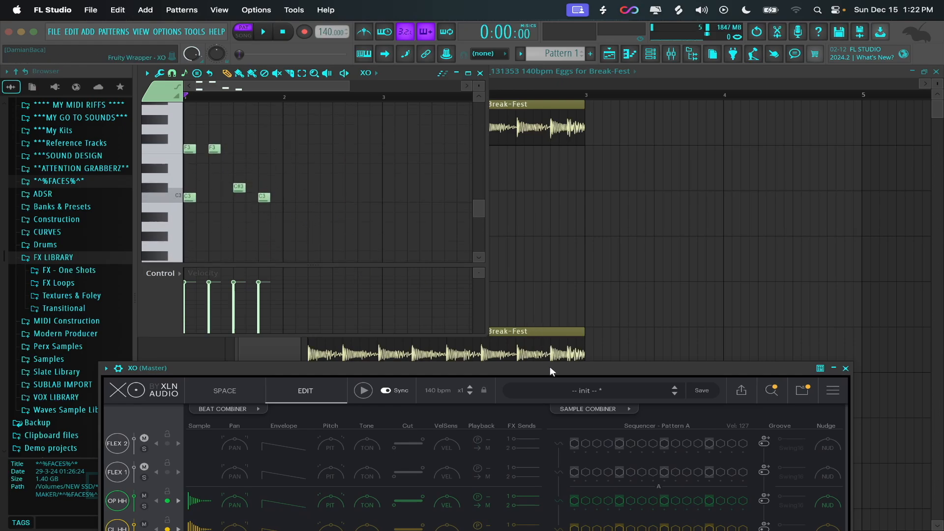
# Move the XO window back up over the playlist and save the project.
pyautogui.moveTo(546, 373); pyautogui.dragTo(572, 92)
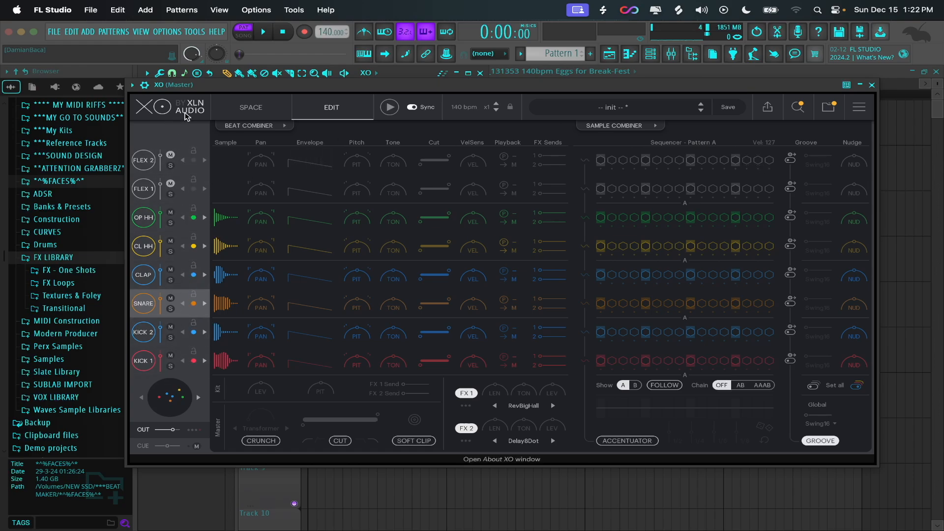
pyautogui.press('super+s')
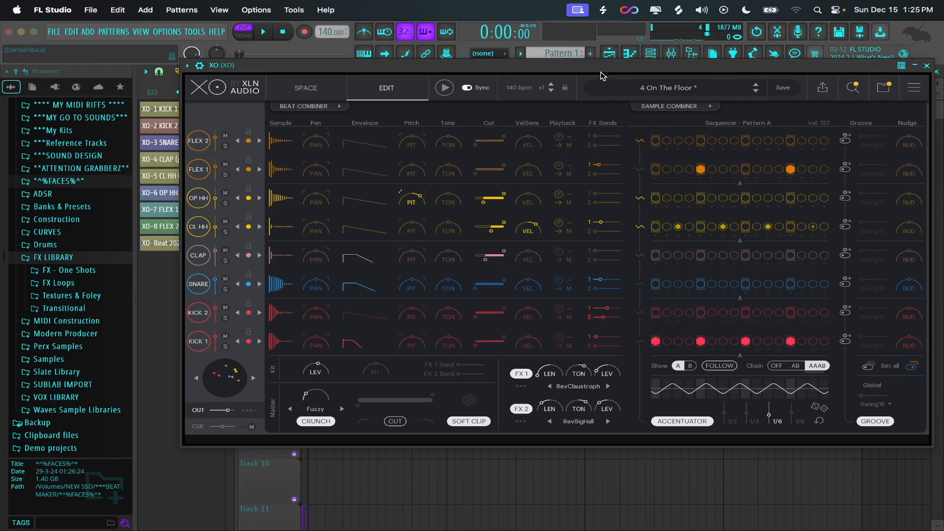
pyautogui.moveTo(600, 66)
pyautogui.mouseDown()
pyautogui.moveTo(588, 89)
pyautogui.moveTo(597, 78)
pyautogui.mouseUp()
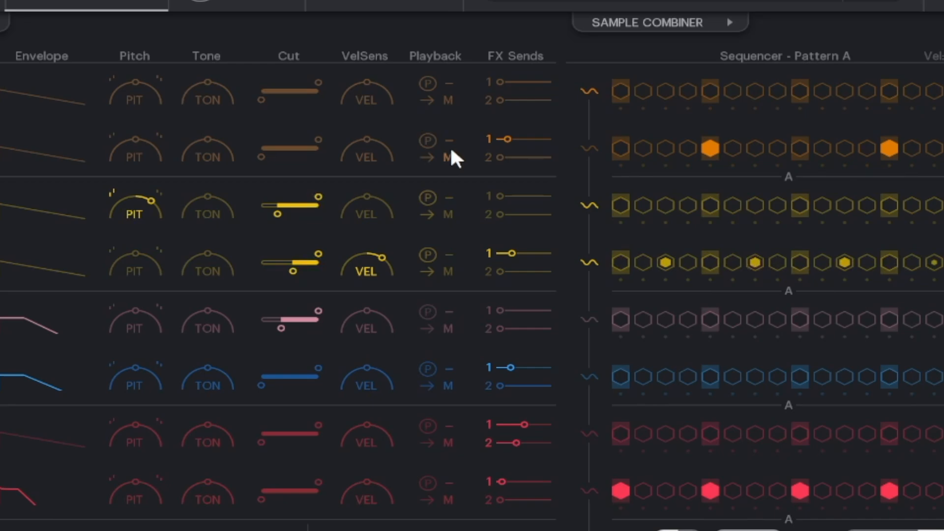
# Review the output bus and auto-route options for the Flex 1 lane, keeping Output: Master (default).
pyautogui.click(451, 150)
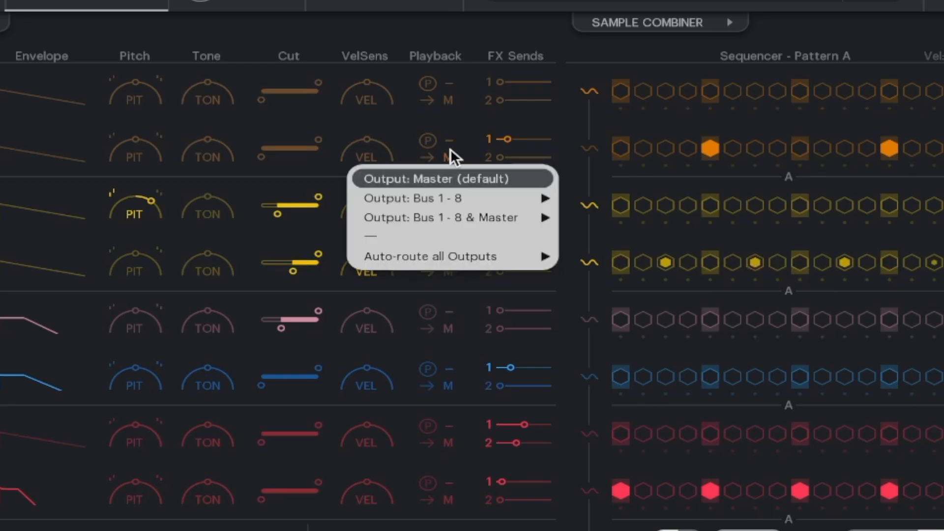
pyautogui.moveTo(462, 219)
pyautogui.moveTo(473, 199)
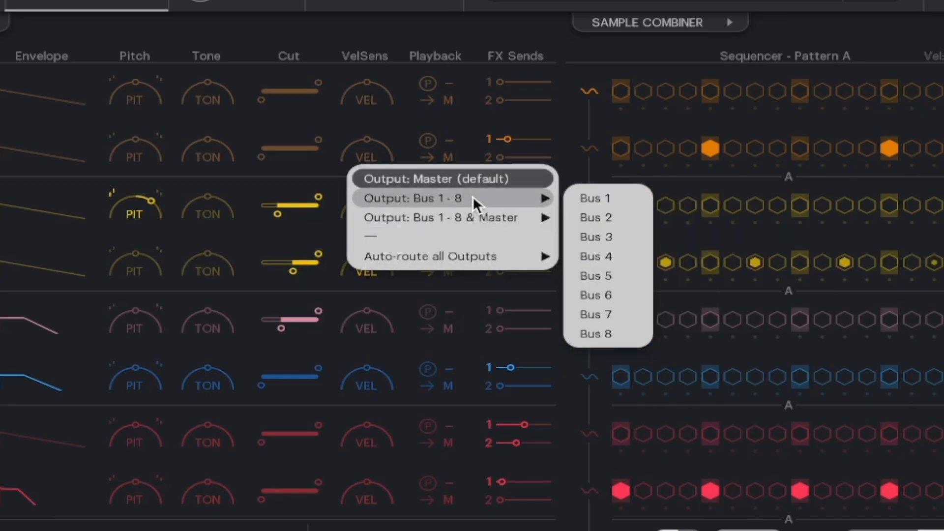
pyautogui.moveTo(477, 254)
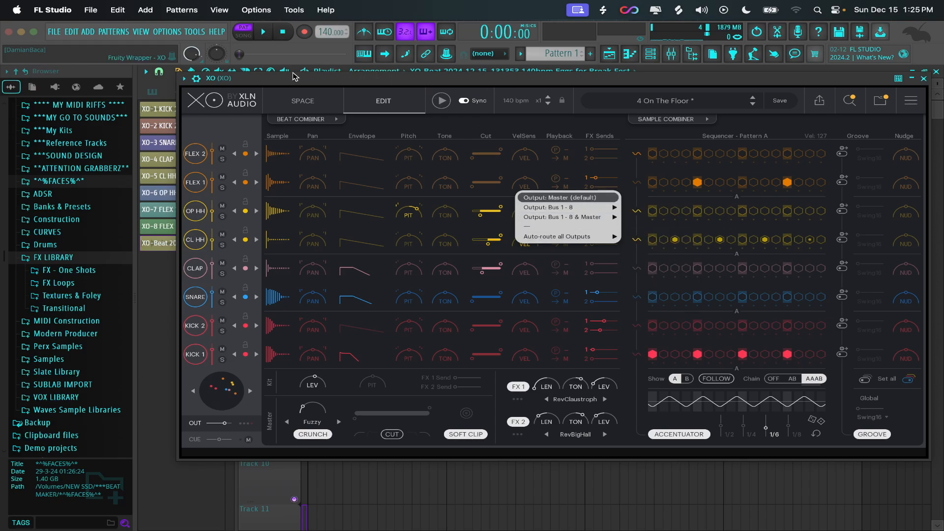
pyautogui.moveTo(294, 73); pyautogui.dragTo(292, 74)
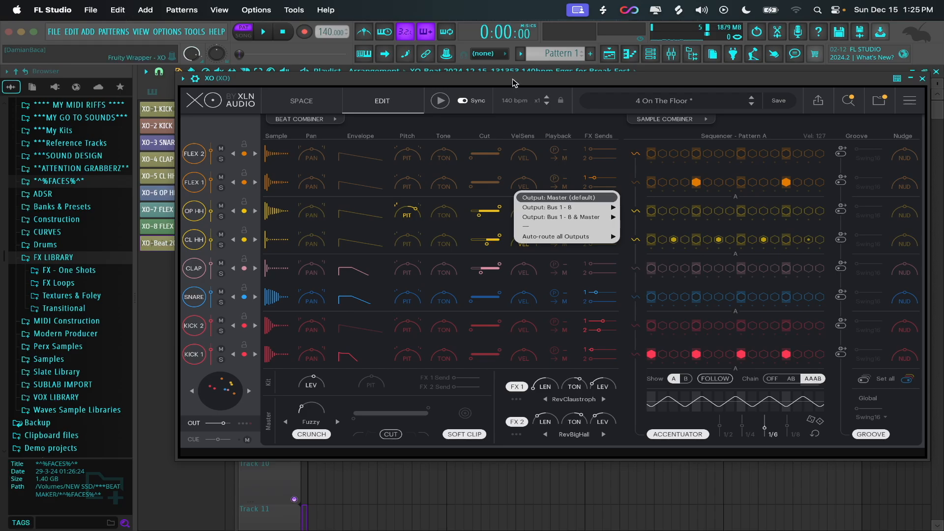
pyautogui.click(569, 197)
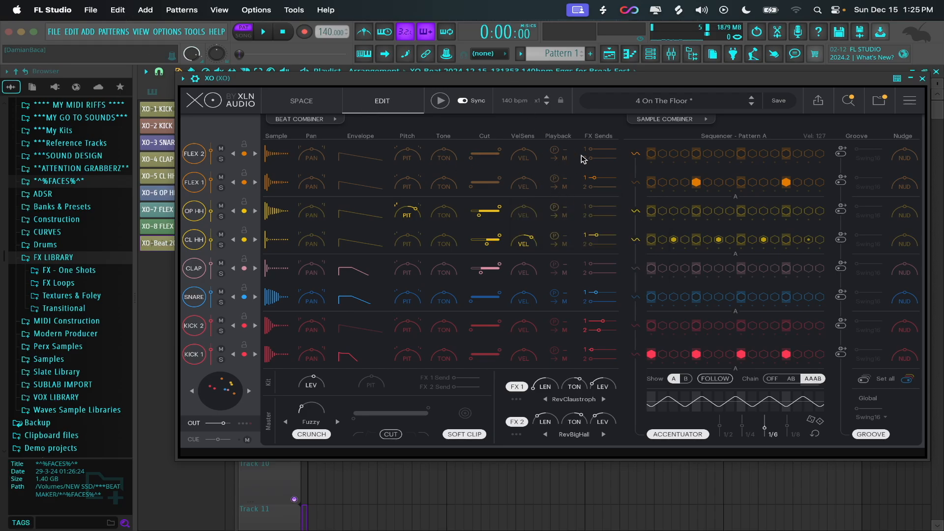
# Open the Processing settings of XO's plugin wrapper and look through the output connections from Master to Bus 8.
pyautogui.click(183, 78)
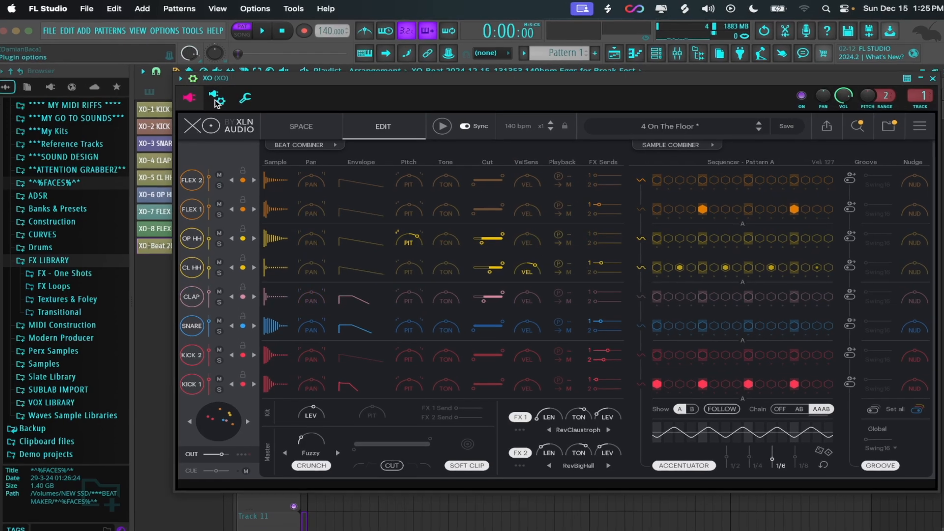
pyautogui.click(217, 100)
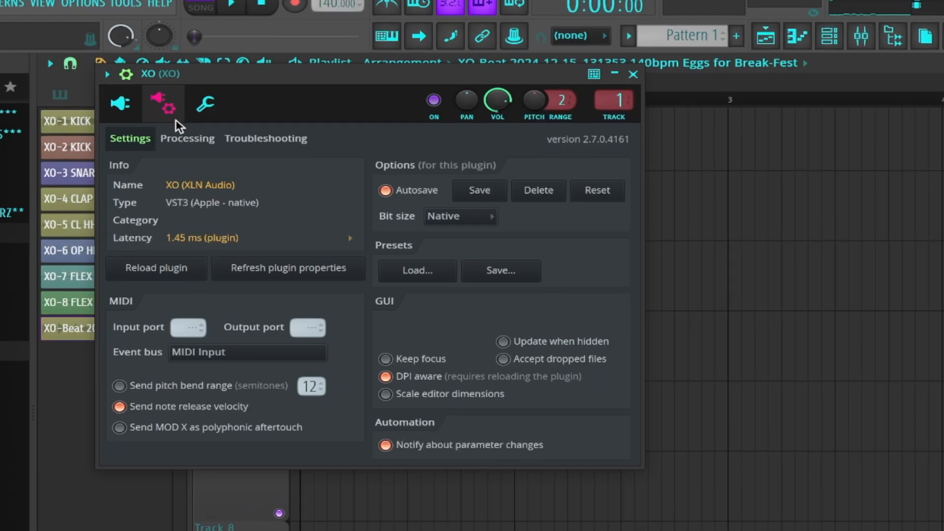
pyautogui.click(188, 143)
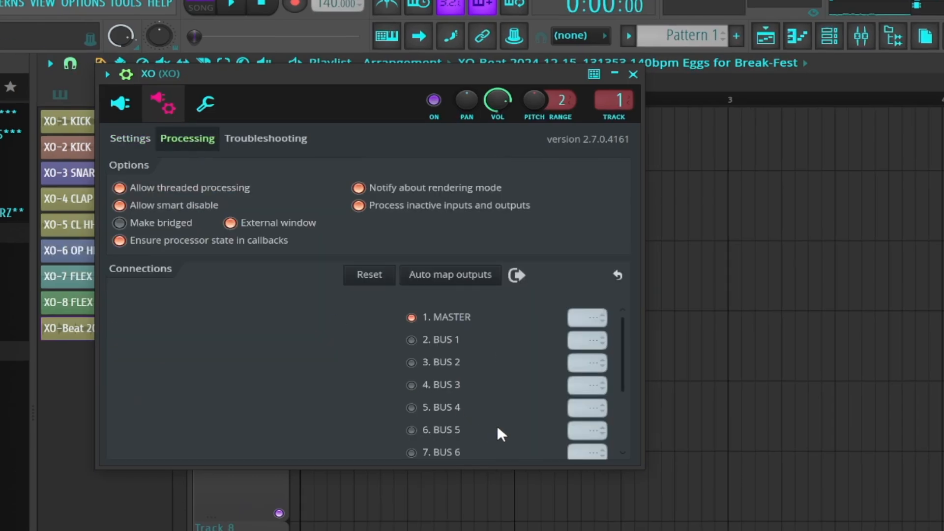
pyautogui.scroll(-1, 536, 377)
pyautogui.scroll(1, 536, 371)
pyautogui.moveTo(642, 462); pyautogui.dragTo(836, 465)
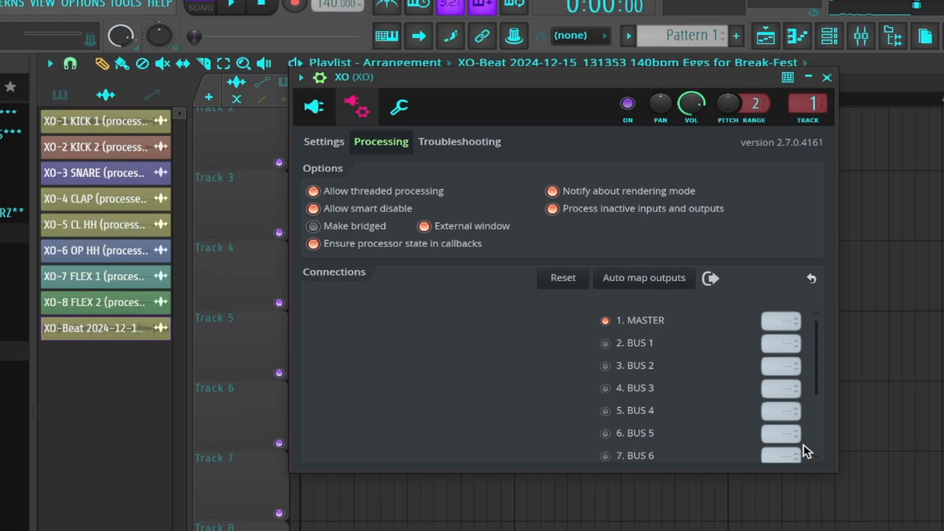
pyautogui.scroll(-1, 696, 359)
pyautogui.scroll(-2, 706, 383)
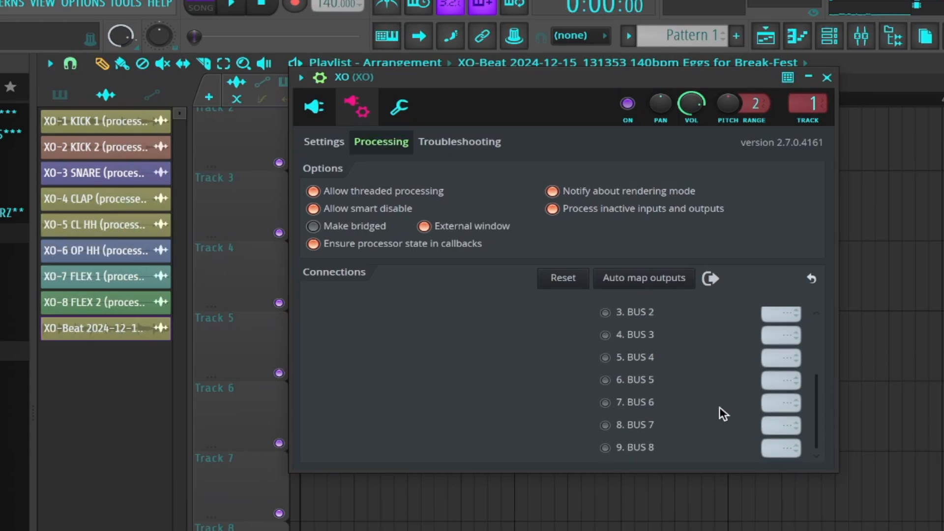
pyautogui.scroll(2, 709, 400)
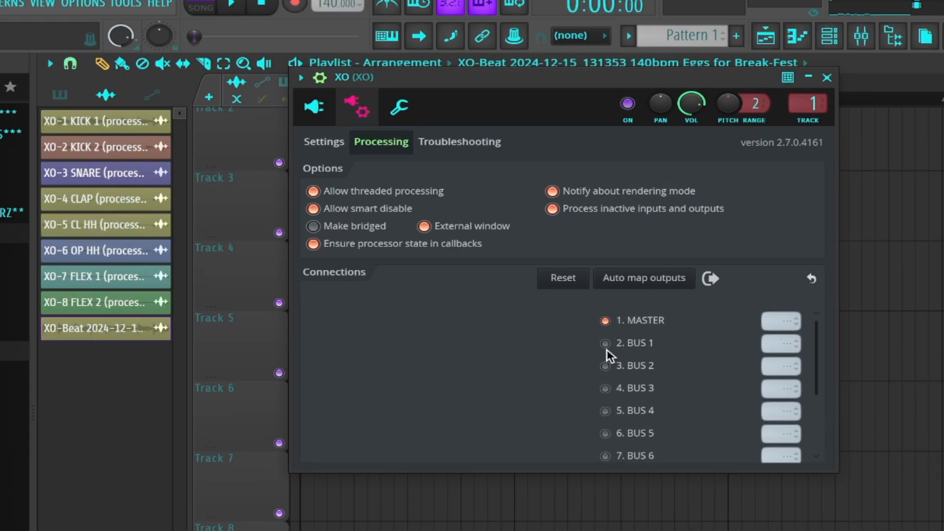
# Enable the Bus 1 through Bus 7 outputs in the wrapper's connections list.
pyautogui.click(614, 365)
pyautogui.scroll(-1, 610, 416)
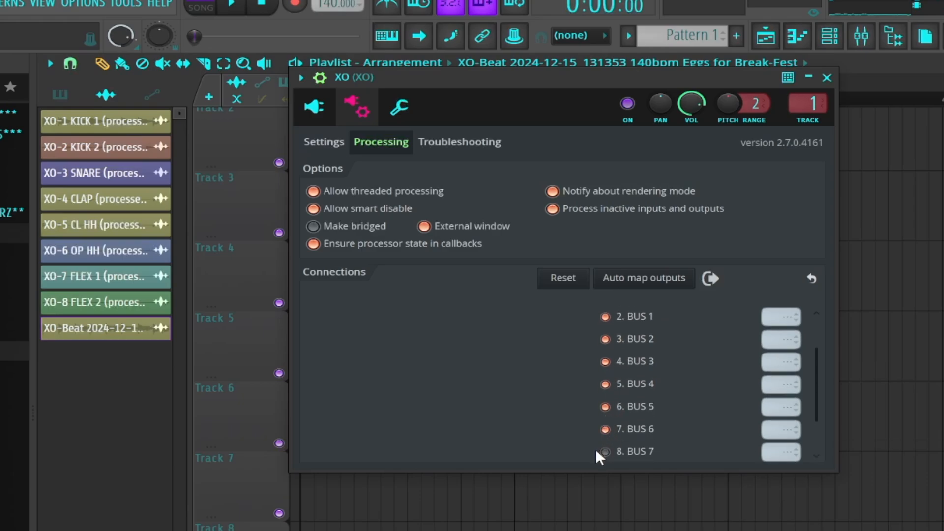
pyautogui.click(607, 456)
# Set the connection number of Master to 1 and those of Bus 1 through Bus 7 to 2 through 8.
pyautogui.scroll(3, 780, 362)
pyautogui.scroll(1, 750, 368)
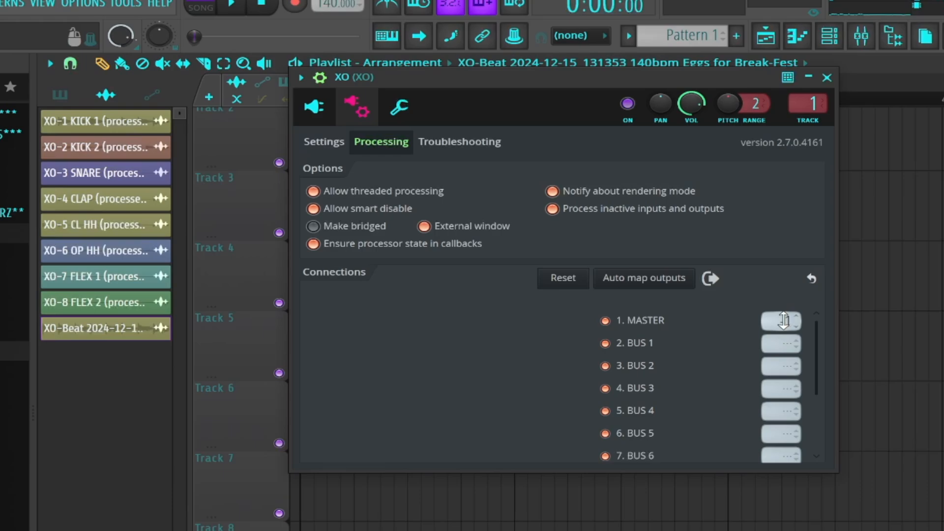
pyautogui.scroll(1, 784, 322)
pyautogui.scroll(1, 785, 390)
pyautogui.scroll(4, 781, 413)
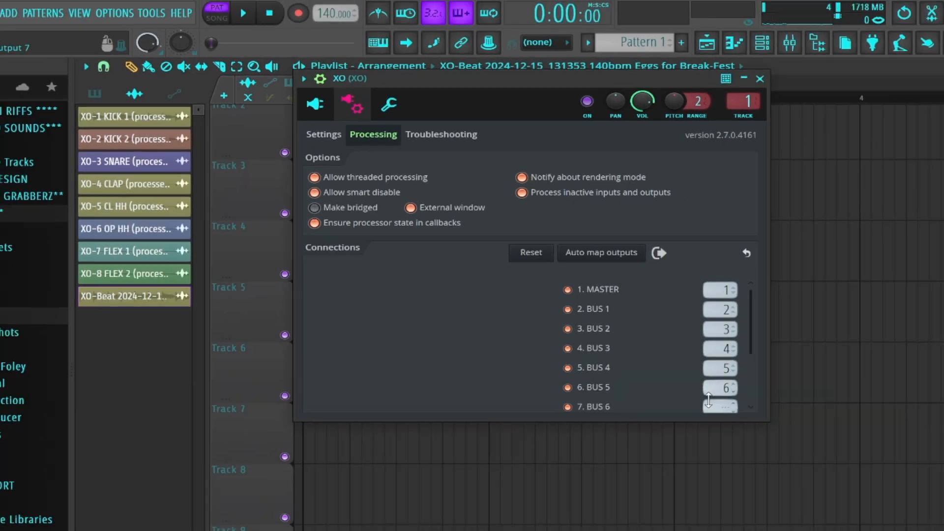
pyautogui.scroll(-3, 741, 435)
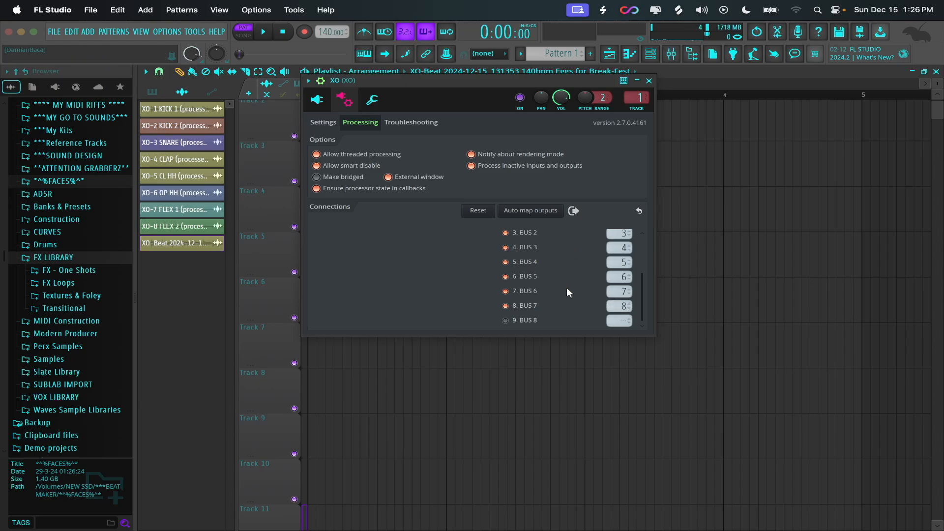
# Enable the Bus 8 output and return to XO's own interface, moving its window to uncover the lanes.
pyautogui.click(511, 320)
pyautogui.click(317, 100)
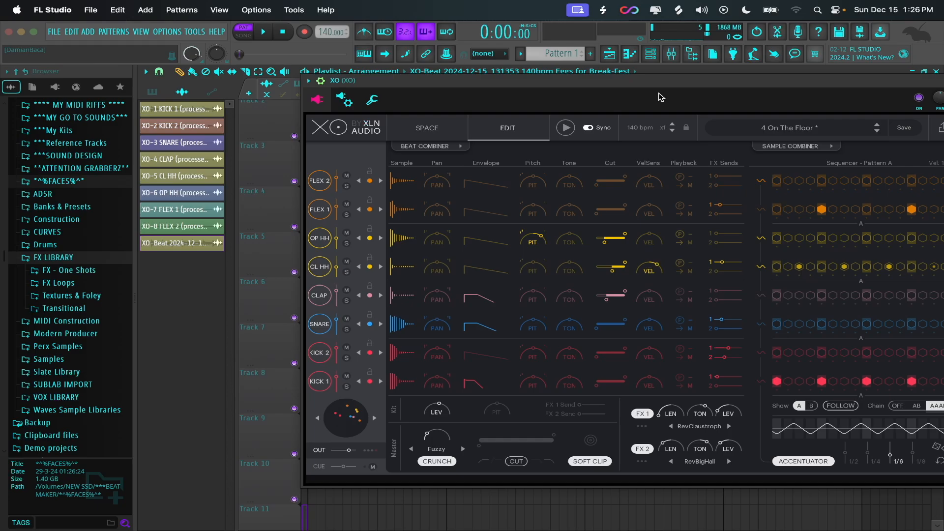
pyautogui.moveTo(654, 83); pyautogui.dragTo(526, 72)
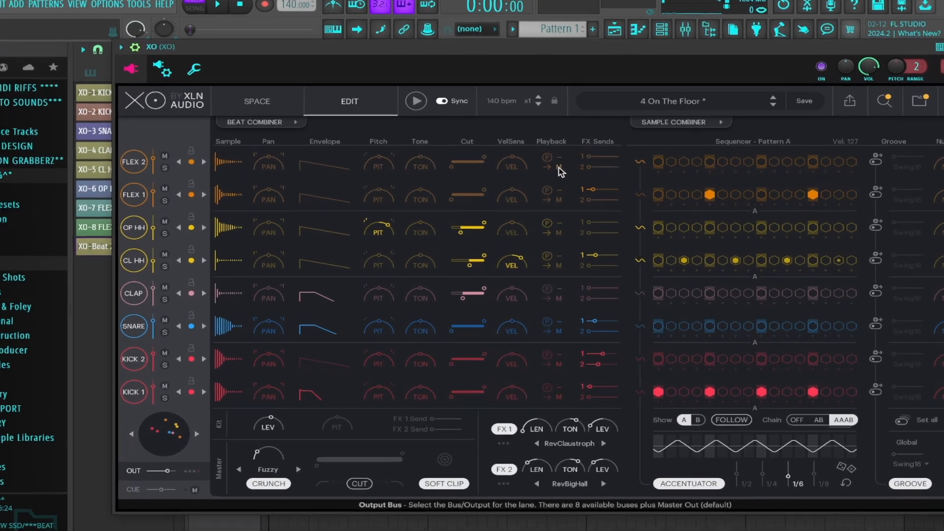
# Auto-route all of XO's lane outputs, sending Lane 1-8 to Bus 1-8.
pyautogui.click(558, 174)
pyautogui.moveTo(578, 190)
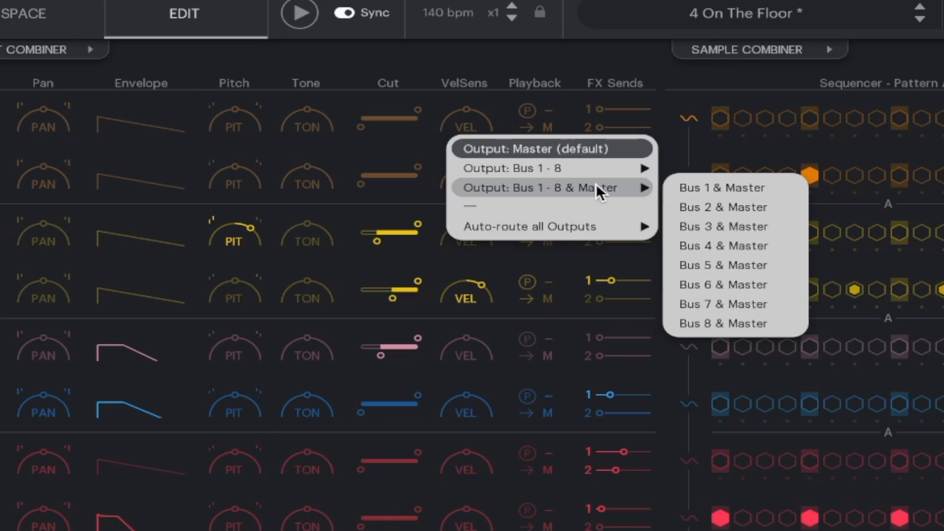
pyautogui.moveTo(582, 223)
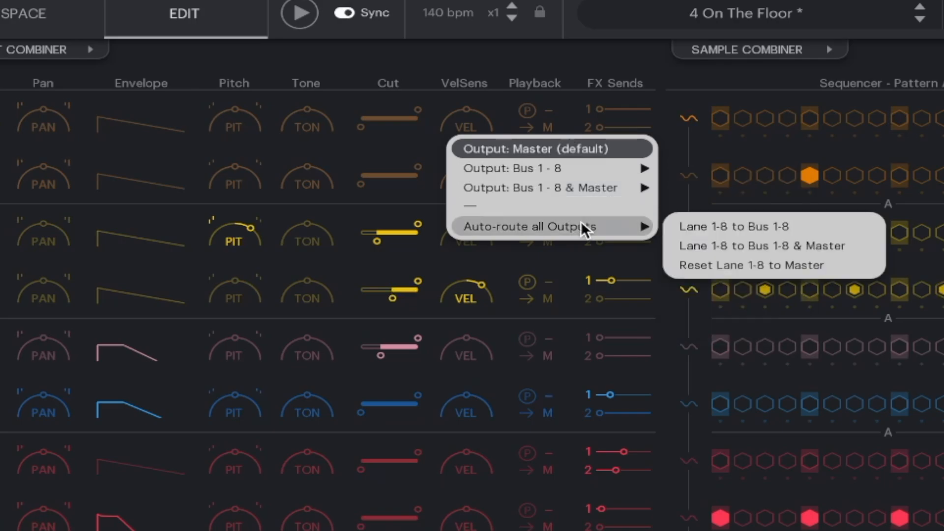
pyautogui.click(746, 227)
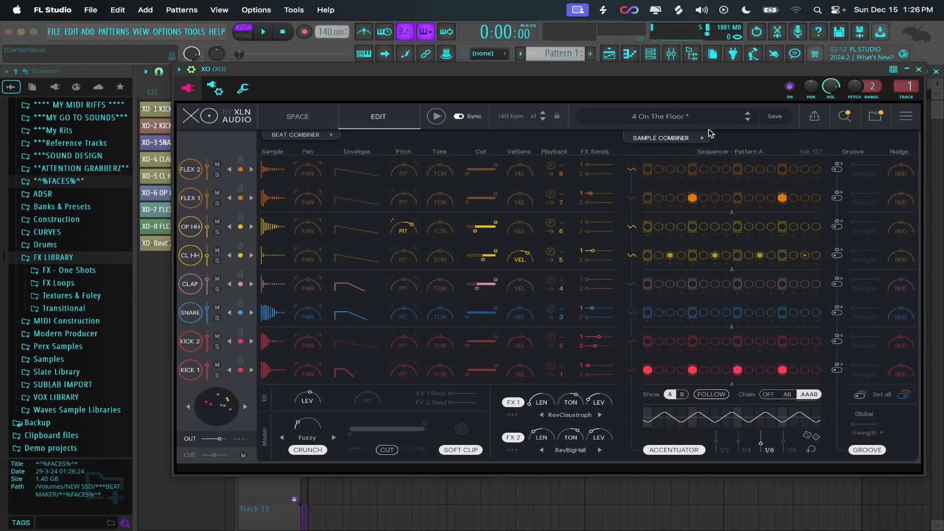
# Play the pattern with the mixer showing and check the lane signals across the insert tracks up to Insert 11.
pyautogui.moveTo(642, 69); pyautogui.dragTo(499, 71)
pyautogui.press('space')
pyautogui.click(671, 53)
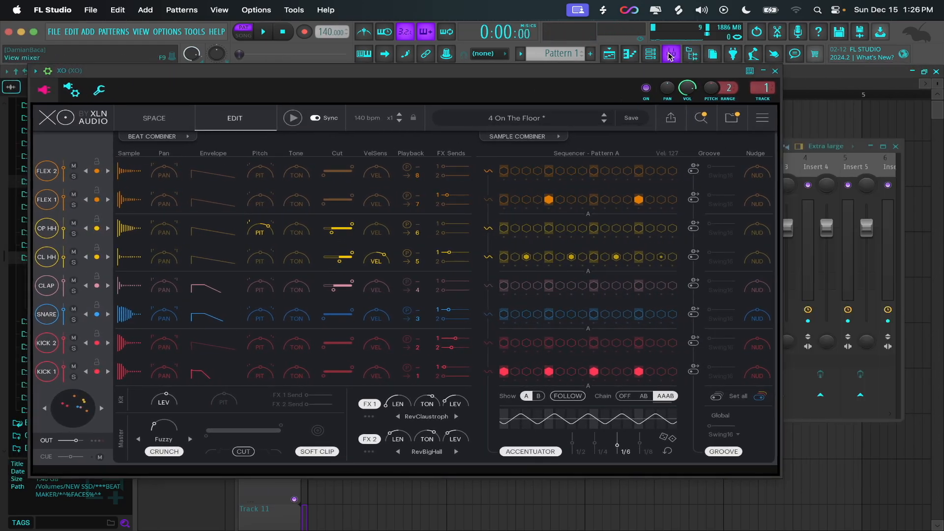
pyautogui.click(776, 71)
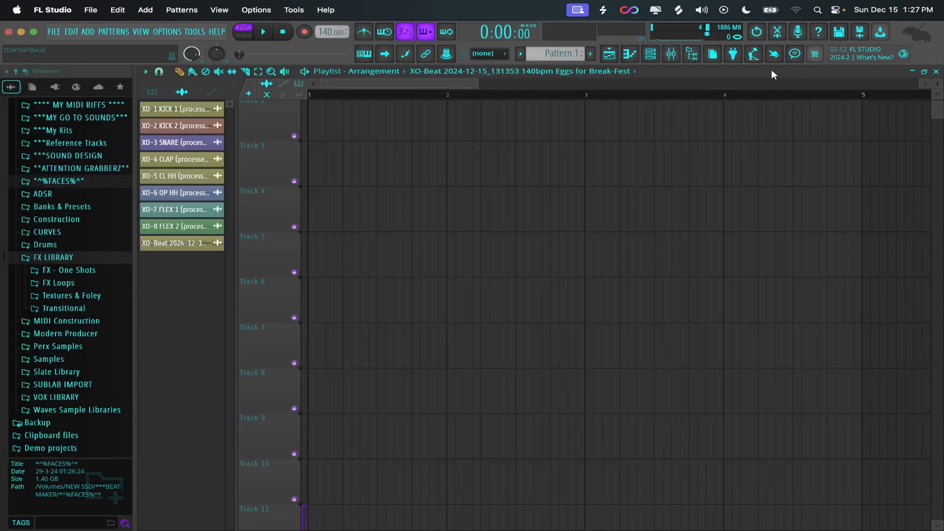
pyautogui.click(672, 53)
pyautogui.press('space')
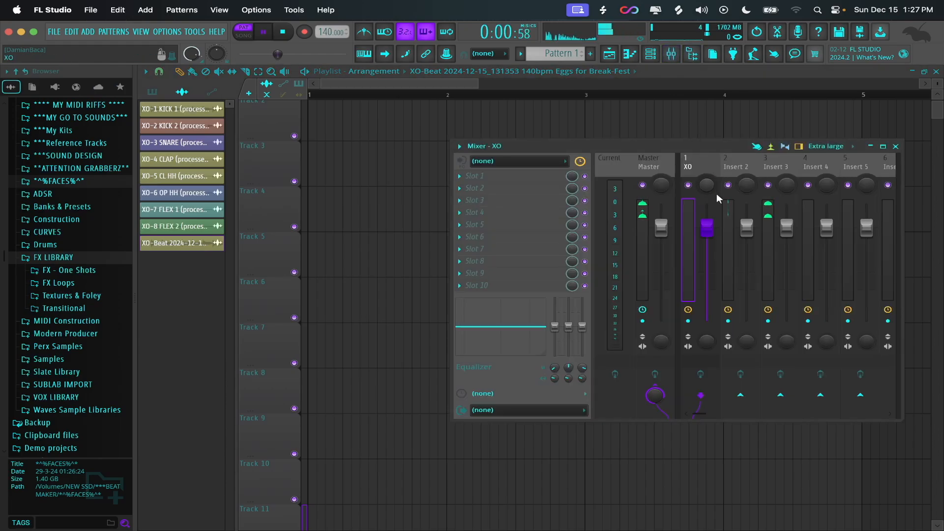
pyautogui.hscroll(4, 757, 160)
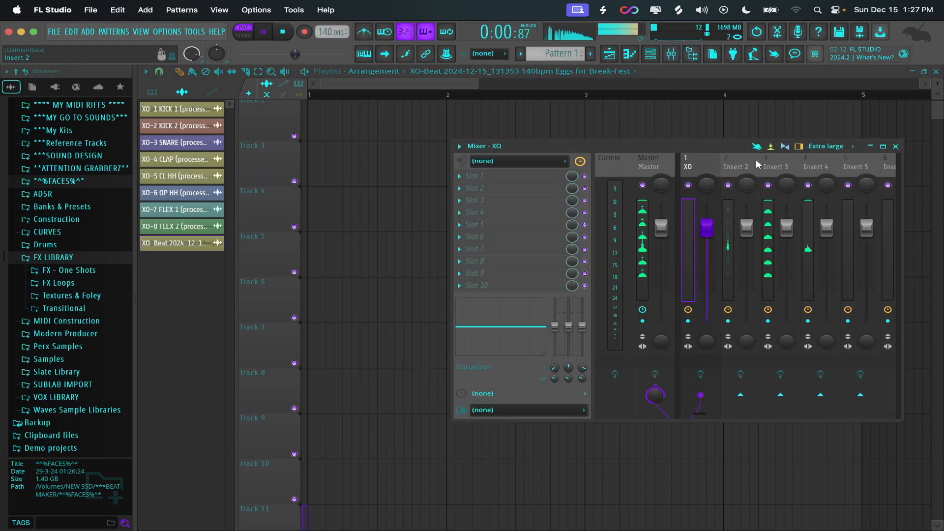
pyautogui.hscroll(-3, 771, 166)
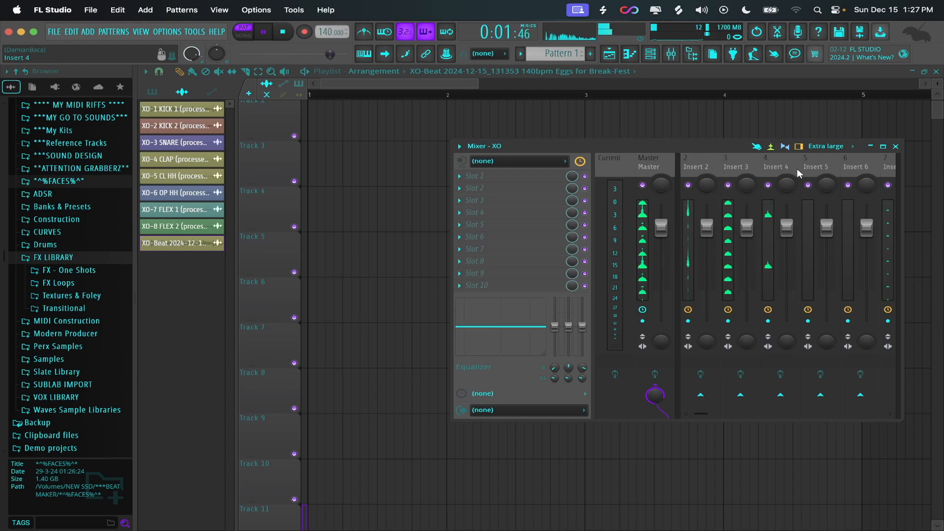
pyautogui.hscroll(-1, 797, 169)
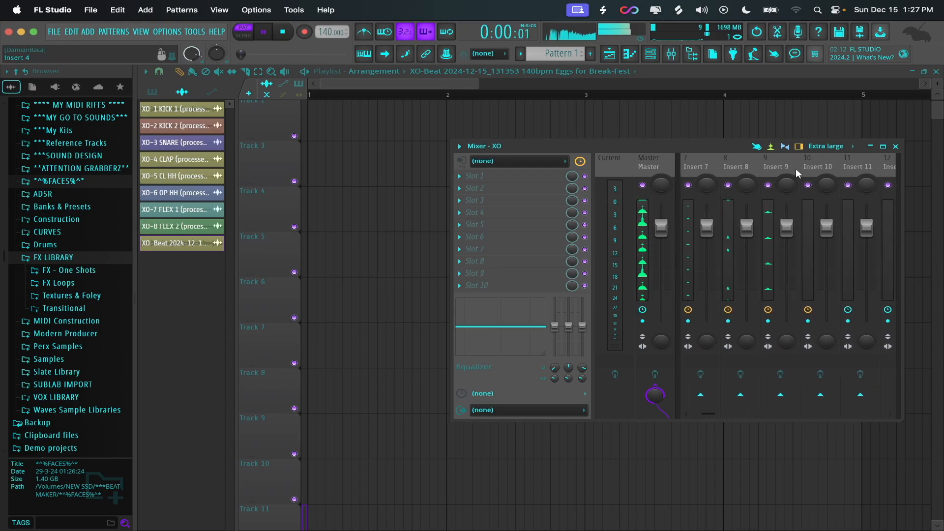
# Select Insert 3, cut its equalizer's 90 Hz low band to about -17.6, and stop playback.
pyautogui.click(796, 169)
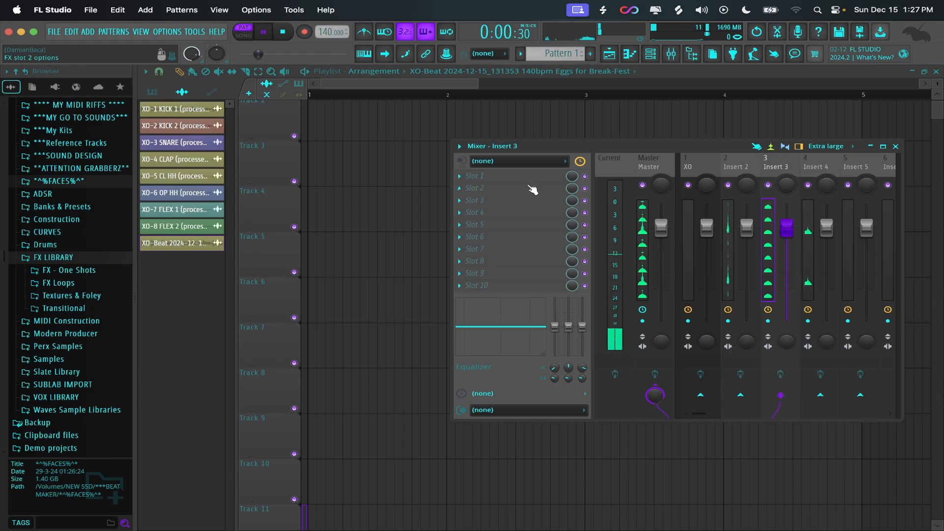
pyautogui.moveTo(555, 326)
pyautogui.mouseDown()
pyautogui.moveTo(555, 354)
pyautogui.moveTo(568, 327)
pyautogui.mouseUp()
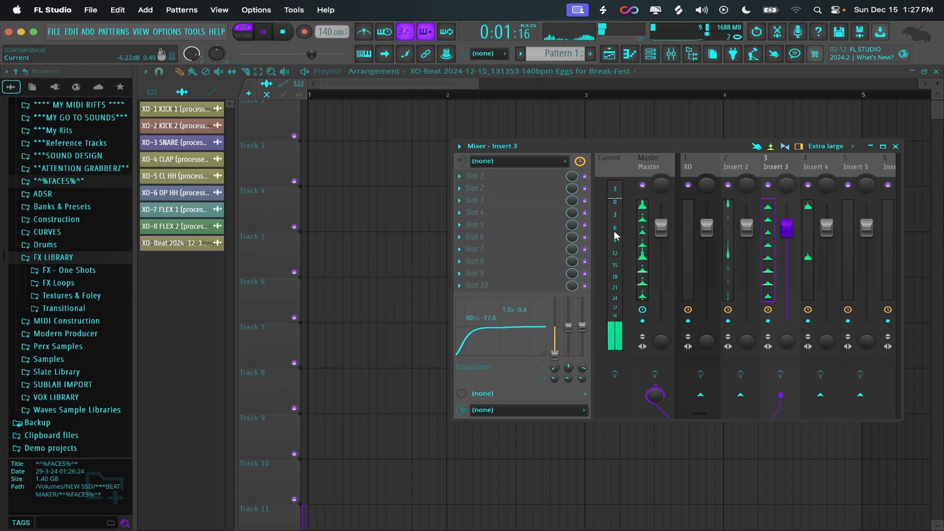
pyautogui.press('space')
# Remove the misplaced XO-Beat audio clip from the playlist and place Pattern 1 at bar 1 of Track 1.
pyautogui.scroll(2, 369, 152)
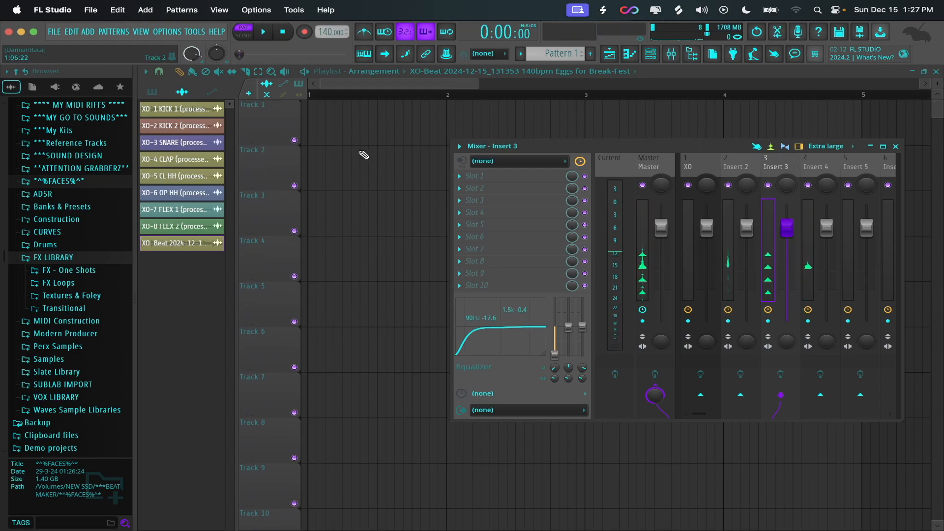
pyautogui.click(651, 54)
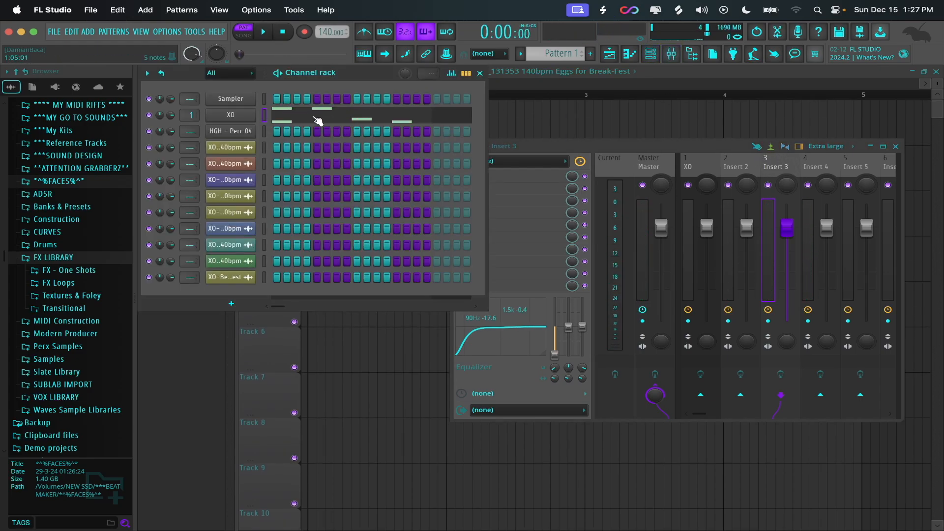
pyautogui.click(517, 119)
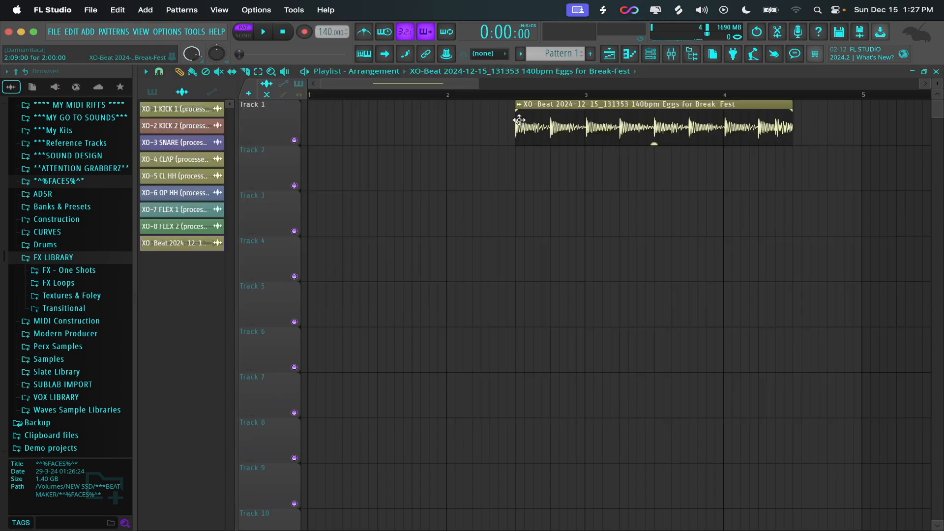
pyautogui.rightClick(569, 119)
pyautogui.click(559, 52)
pyautogui.moveTo(475, 118); pyautogui.dragTo(274, 135)
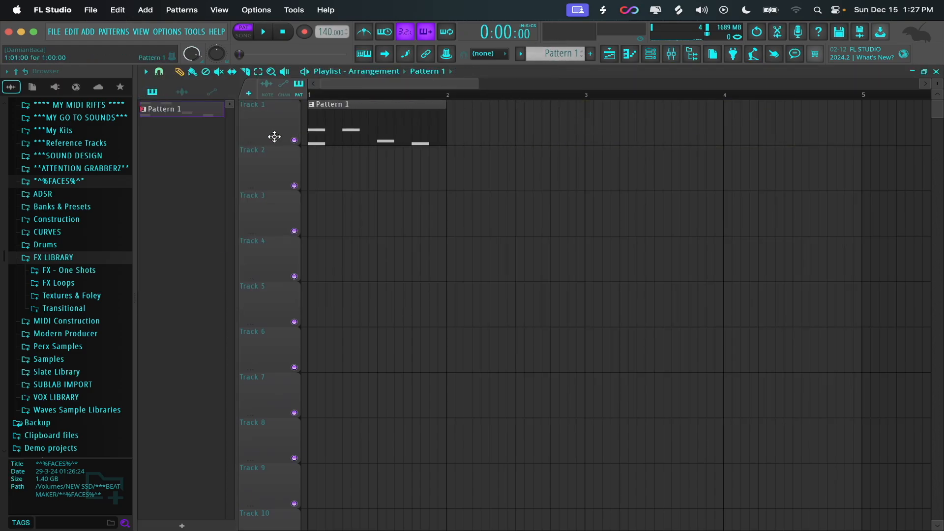
# Open Pattern 1 in the piano roll and add C#3, F#3, C3 and D#3 notes in bar 2.
pyautogui.doubleClick(393, 124)
pyautogui.click(313, 187)
pyautogui.click(325, 138)
pyautogui.click(358, 197)
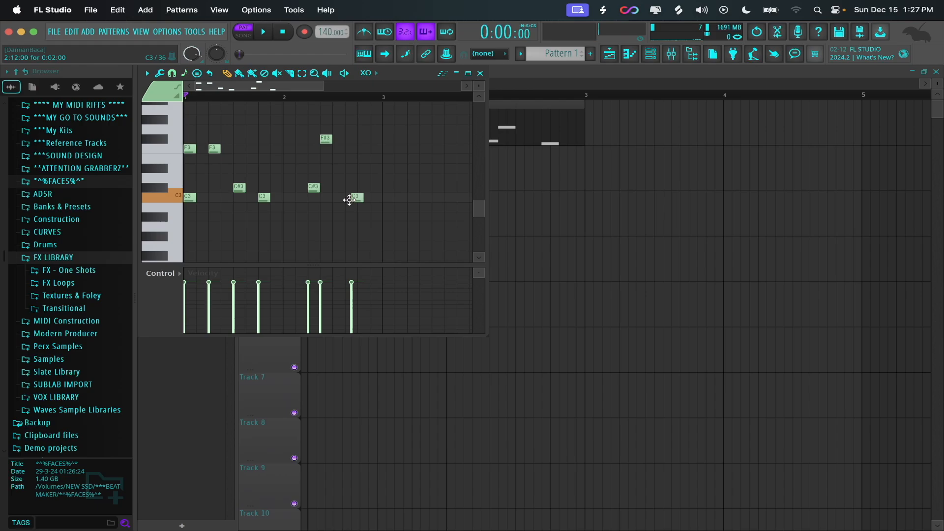
pyautogui.click(363, 168)
# Add two F3 notes and one each of C3, D#3 and A#2 in bar 3, and close the piano roll.
pyautogui.click(431, 168)
pyautogui.click(436, 217)
pyautogui.click(405, 197)
pyautogui.click(399, 148)
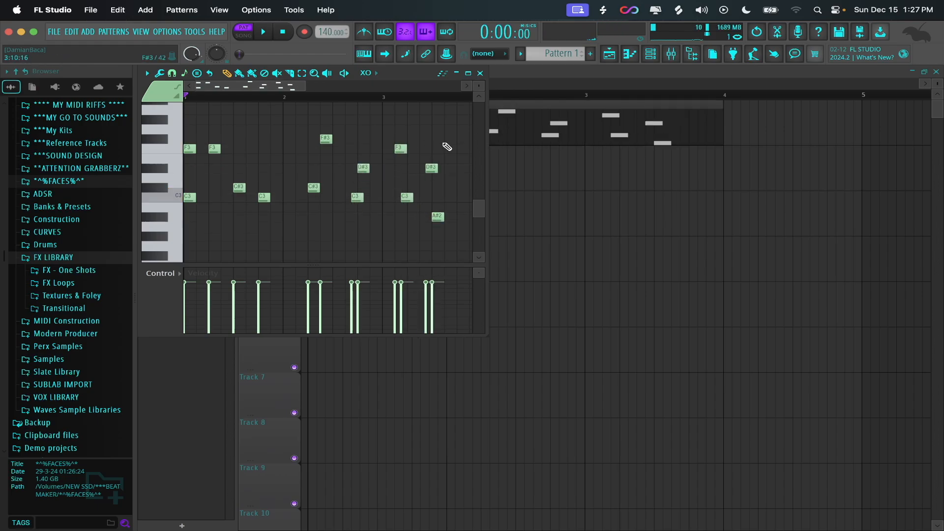
pyautogui.click(455, 148)
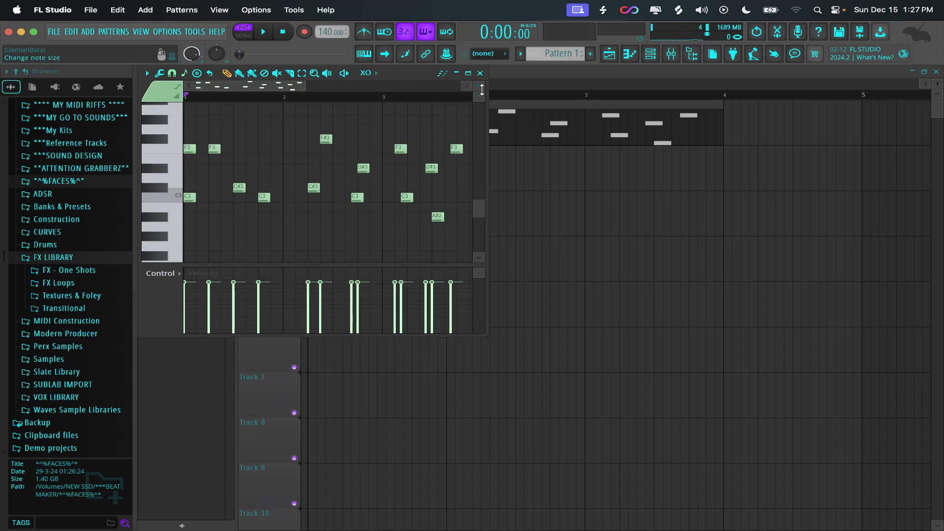
pyautogui.click(481, 73)
# Audition replacement samples for XO's KICK 1 lane while the pattern plays, settling on HFPD4 Perc 02.wav, and close XO and the channel rack.
pyautogui.click(651, 53)
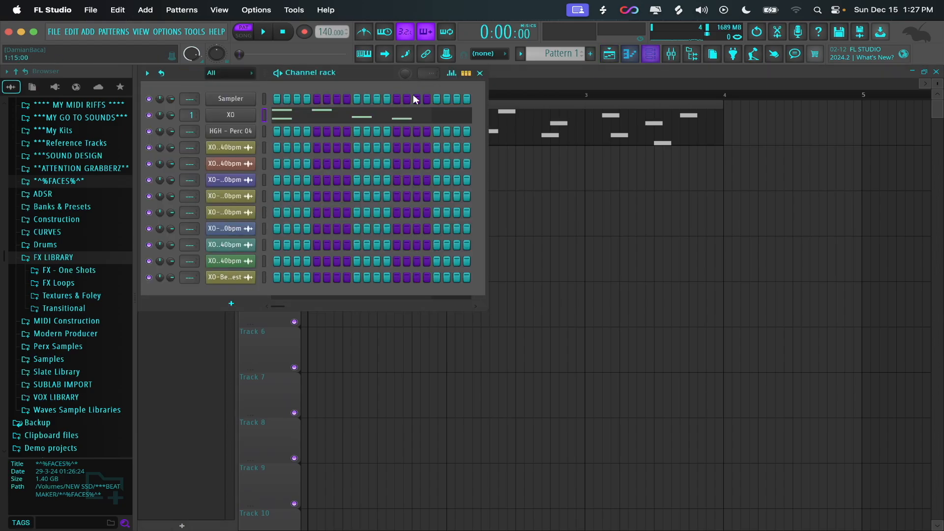
pyautogui.click(248, 115)
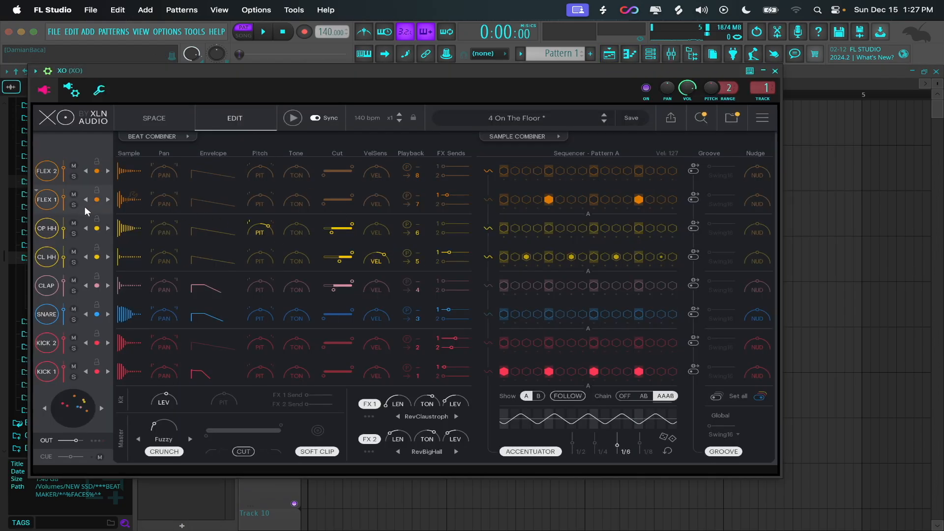
pyautogui.press('space')
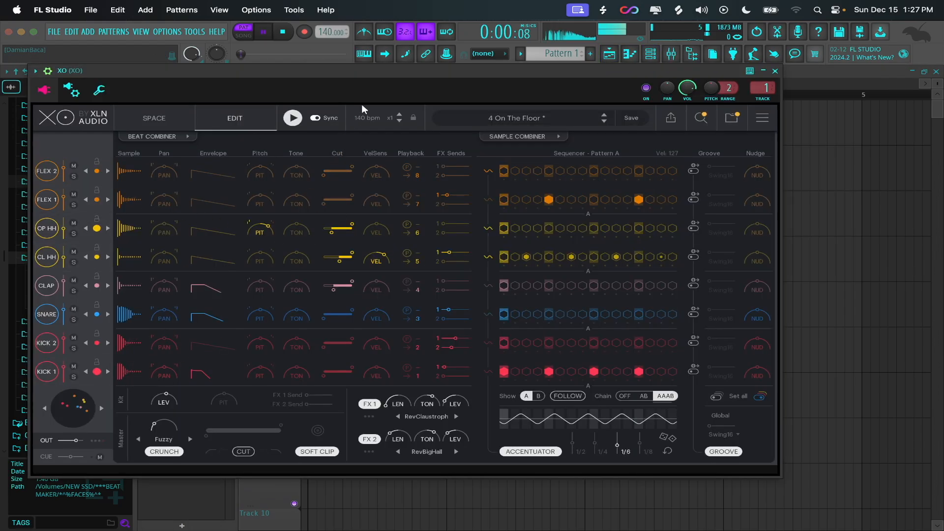
pyautogui.click(96, 372)
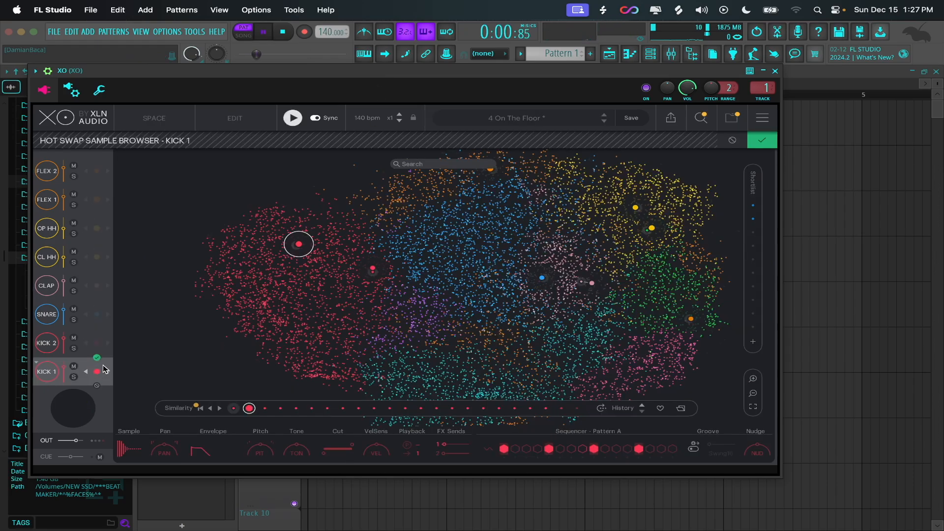
pyautogui.click(271, 312)
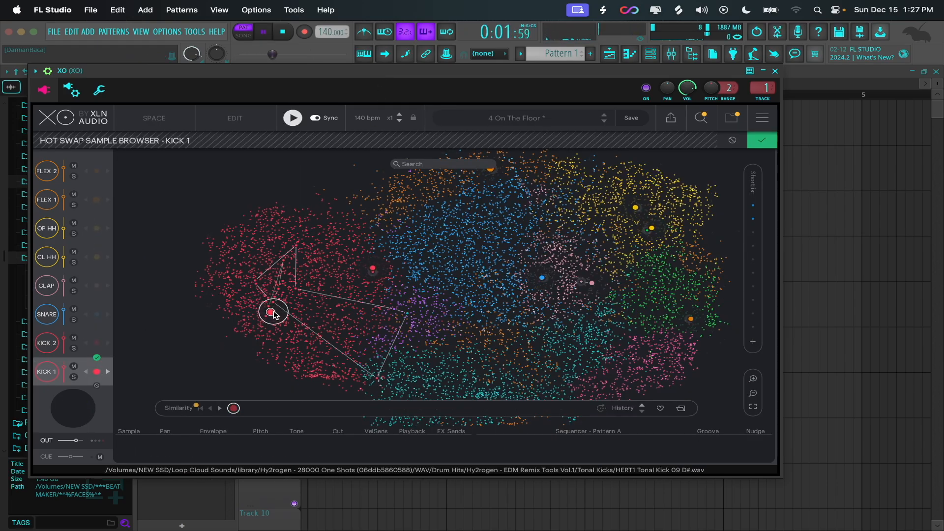
pyautogui.click(272, 300)
pyautogui.click(247, 281)
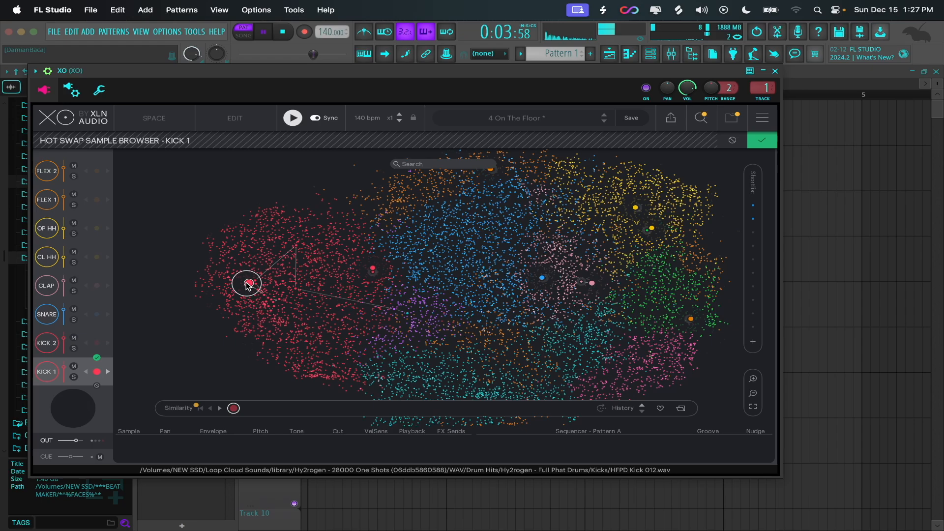
pyautogui.click(263, 242)
pyautogui.press('space')
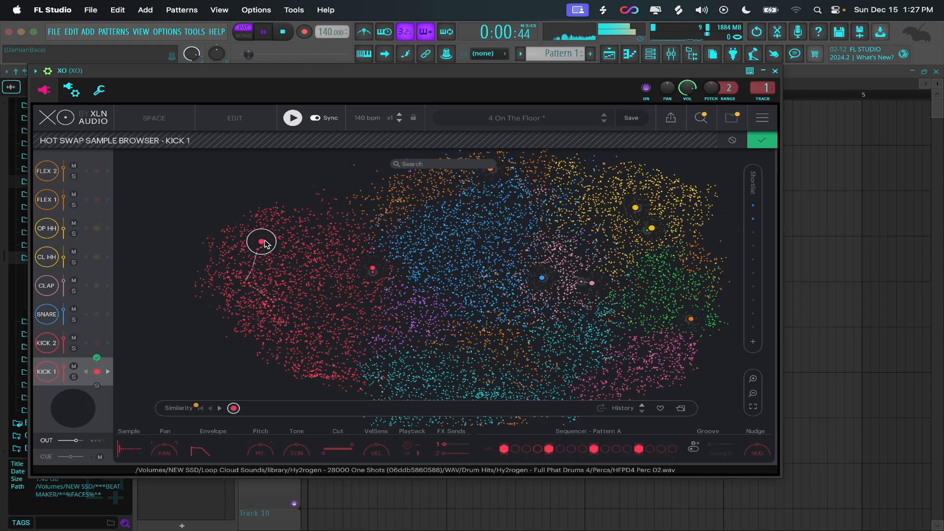
pyautogui.click(775, 71)
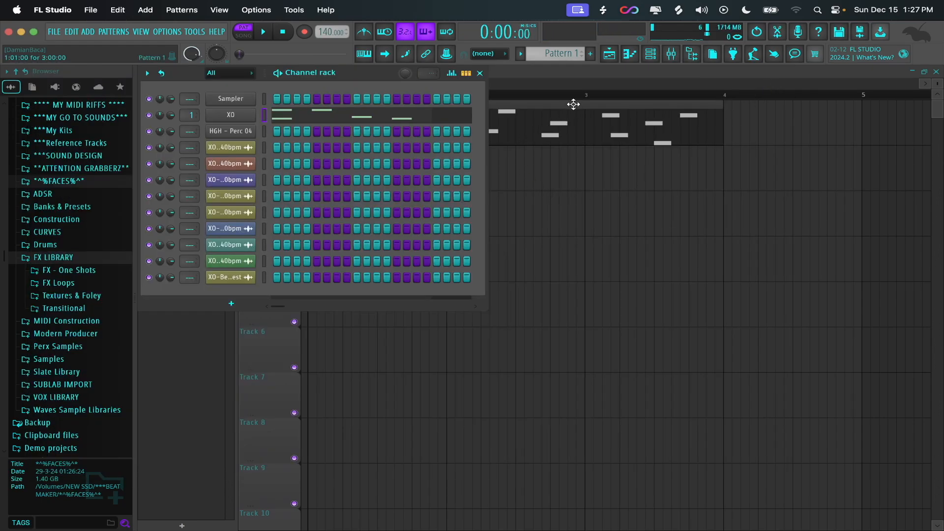
pyautogui.click(480, 73)
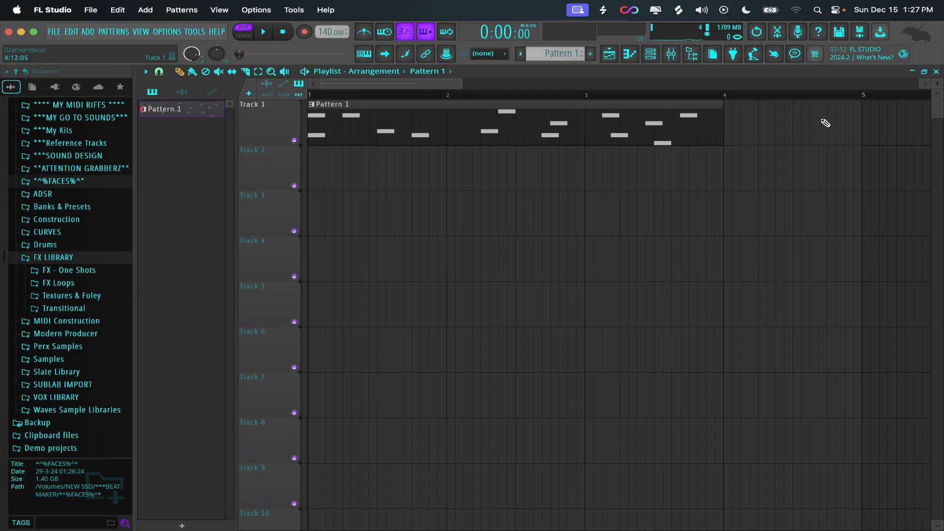
# Extend the Pattern 1 clip on Track 1 to four bars, ending at bar 5.
pyautogui.scroll(-6, 785, 94)
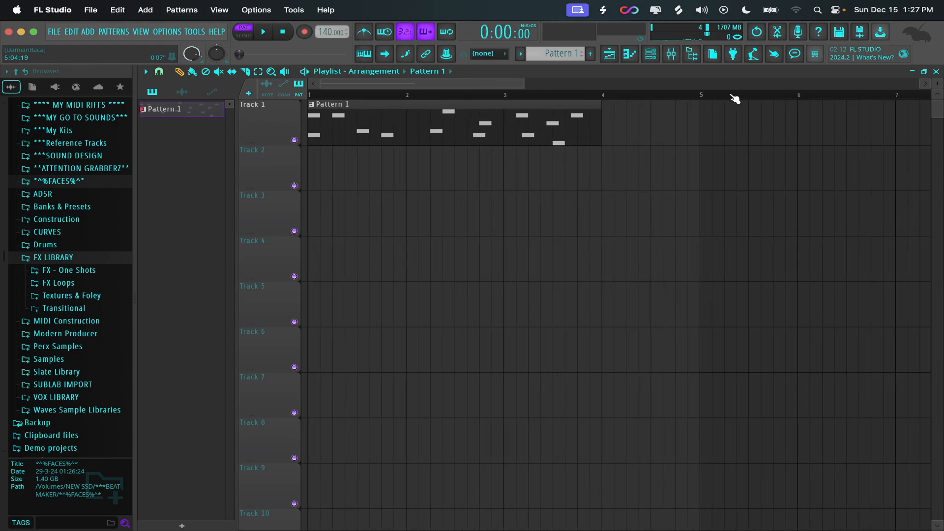
pyautogui.scroll(-2, 526, 100)
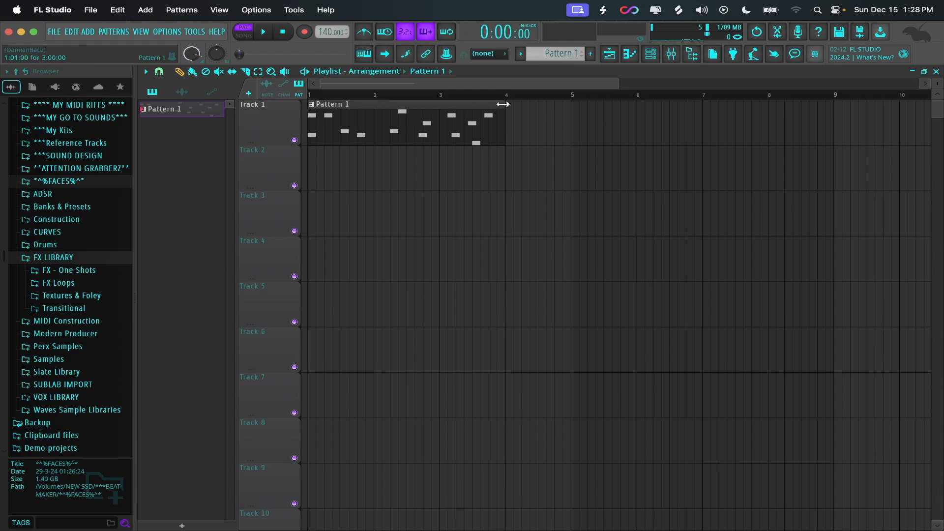
pyautogui.click(656, 50)
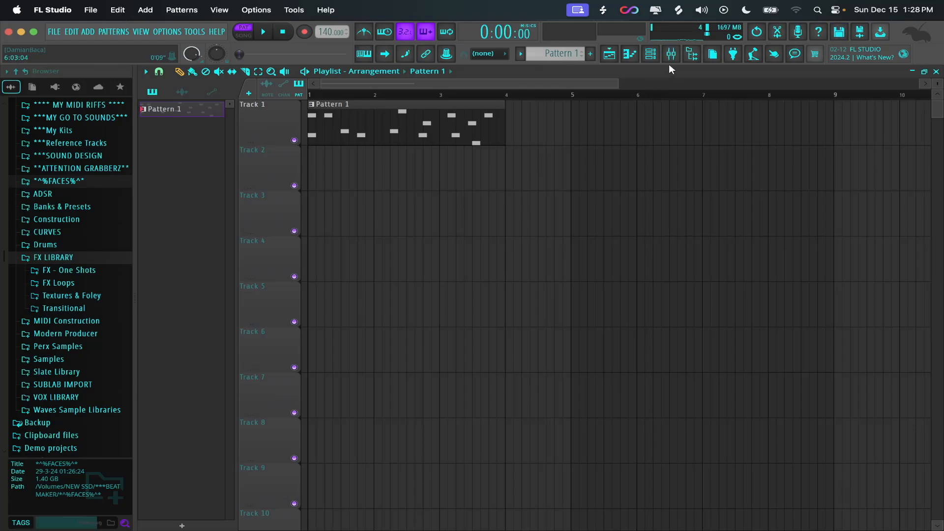
pyautogui.moveTo(501, 116); pyautogui.dragTo(572, 112)
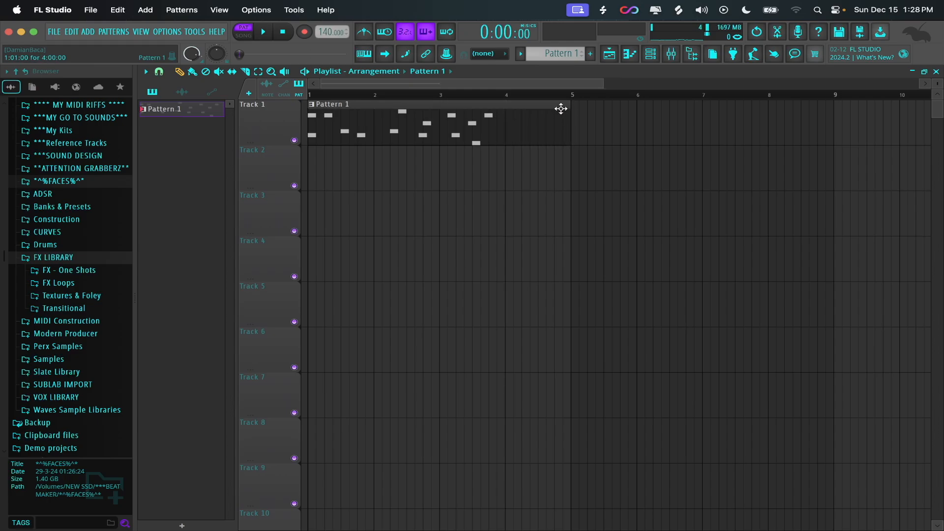
# Add D#3 and F3 notes in bar 1, two D#3 notes in bar 2 and a C#3 early in bar 3 of XO's piano roll.
pyautogui.click(651, 53)
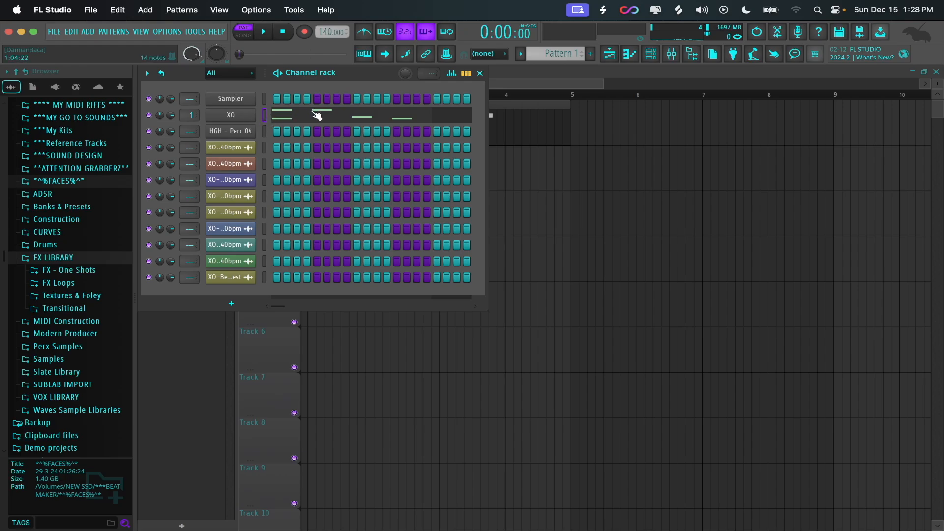
pyautogui.click(313, 119)
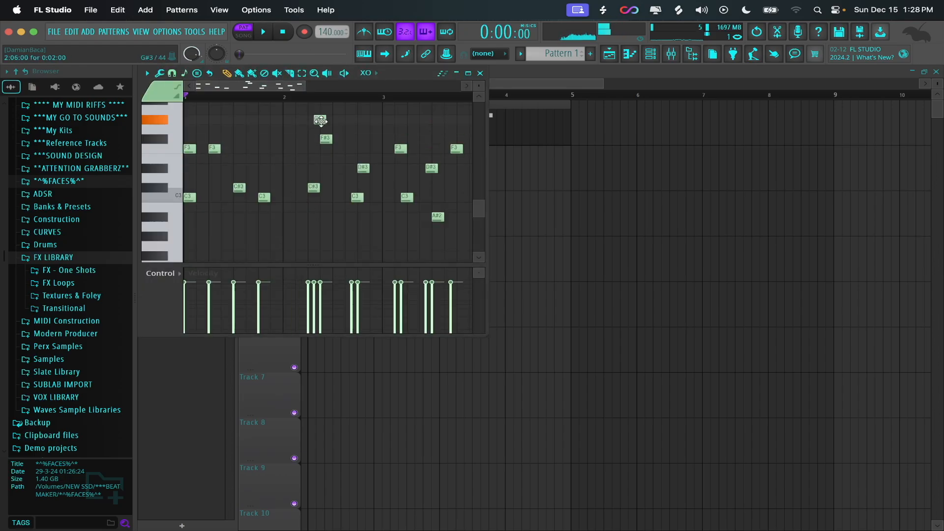
pyautogui.moveTo(321, 121); pyautogui.dragTo(392, 189)
pyautogui.moveTo(324, 160); pyautogui.dragTo(312, 168)
pyautogui.click(269, 149)
pyautogui.moveTo(255, 159); pyautogui.dragTo(250, 169)
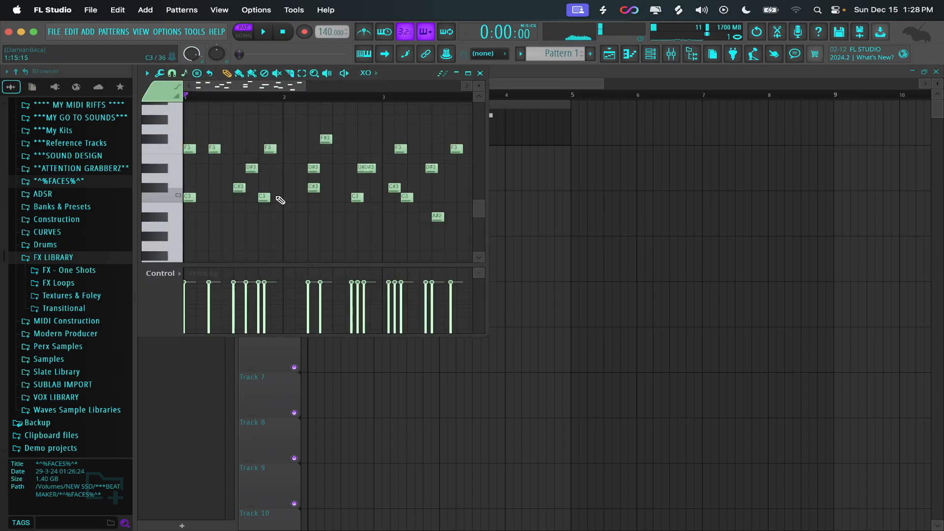
pyautogui.click(481, 74)
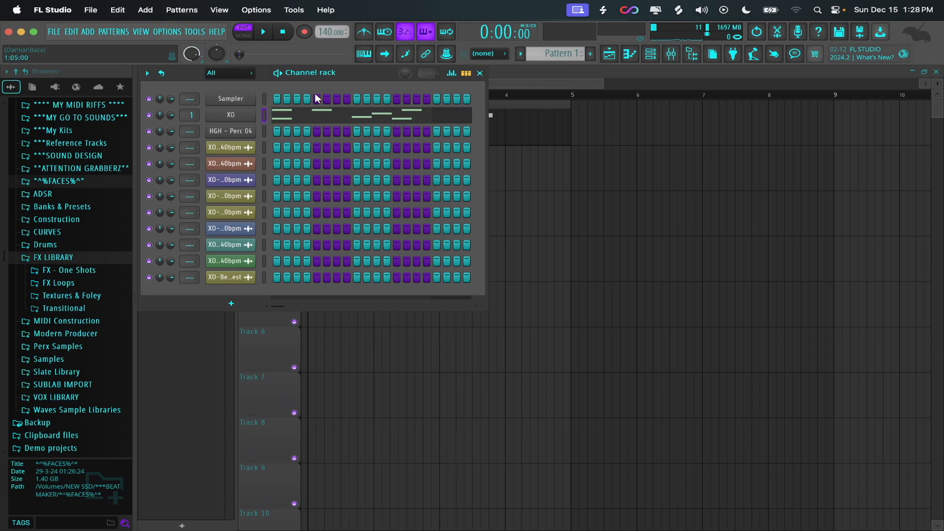
# Audition samples across the map for XO's KICK 1 lane, keep one from the teal cluster, and close XO and the channel rack.
pyautogui.click(240, 116)
pyautogui.moveTo(272, 317); pyautogui.dragTo(423, 351)
pyautogui.moveTo(476, 256); pyautogui.dragTo(484, 253)
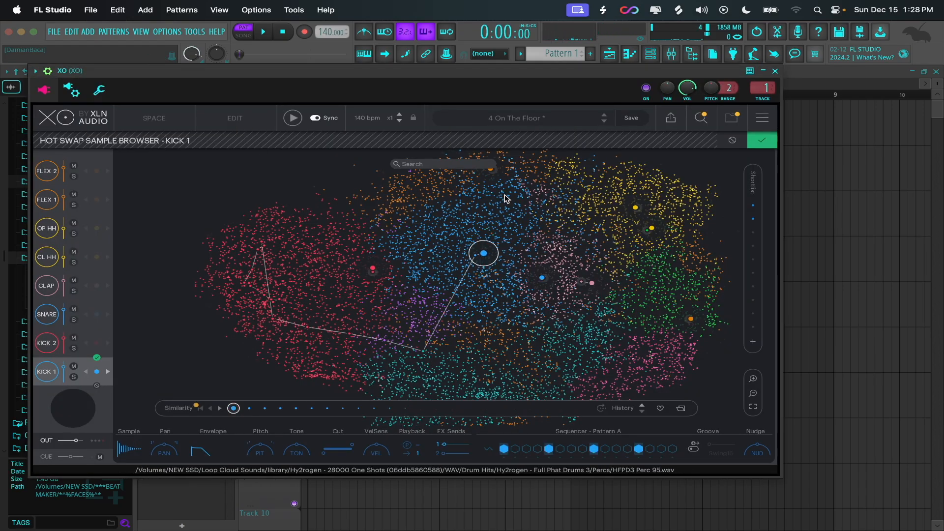
pyautogui.moveTo(505, 199); pyautogui.dragTo(596, 364)
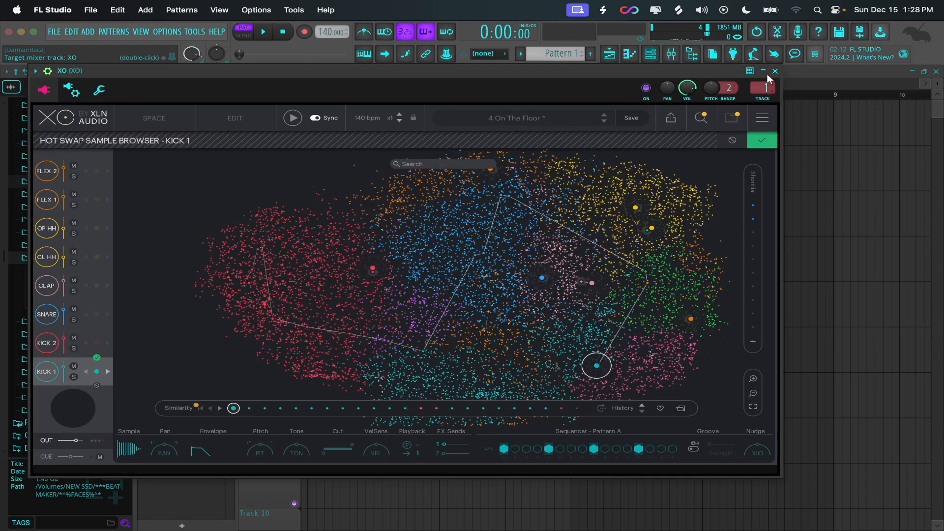
pyautogui.click(766, 141)
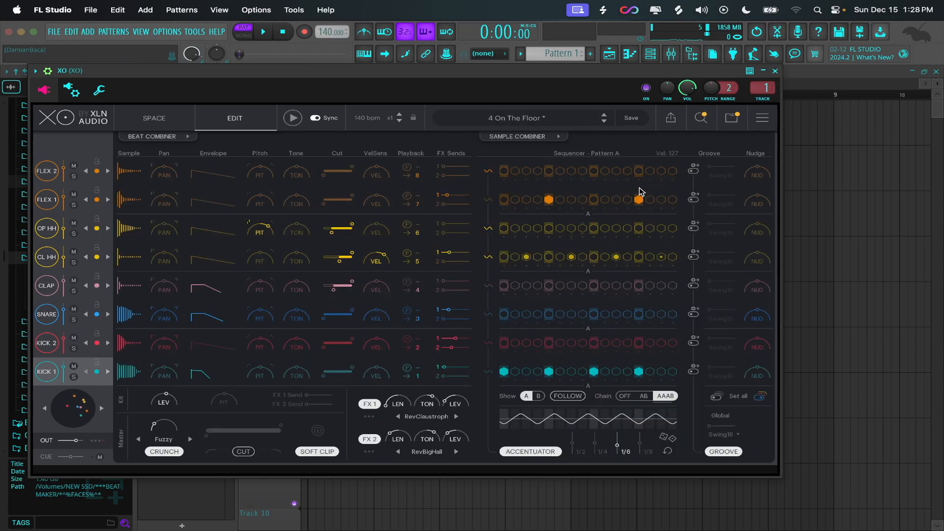
pyautogui.click(775, 71)
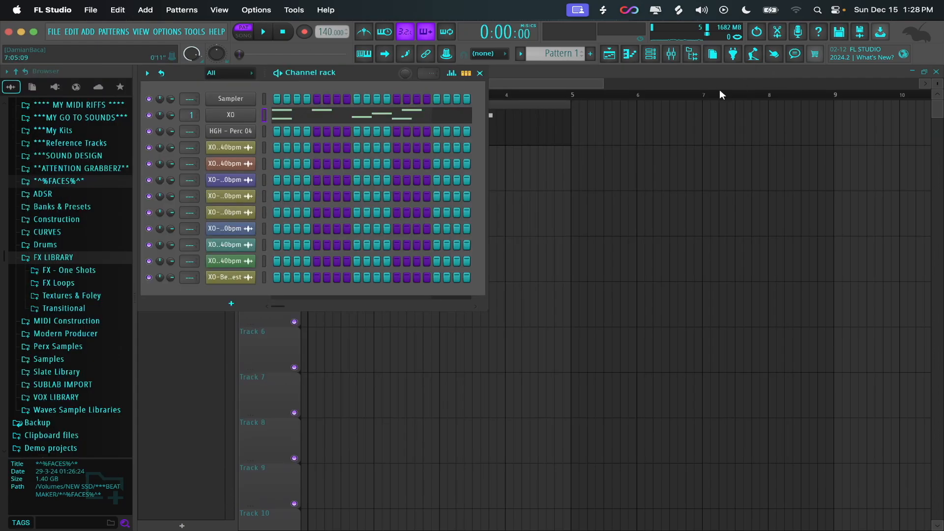
pyautogui.click(480, 73)
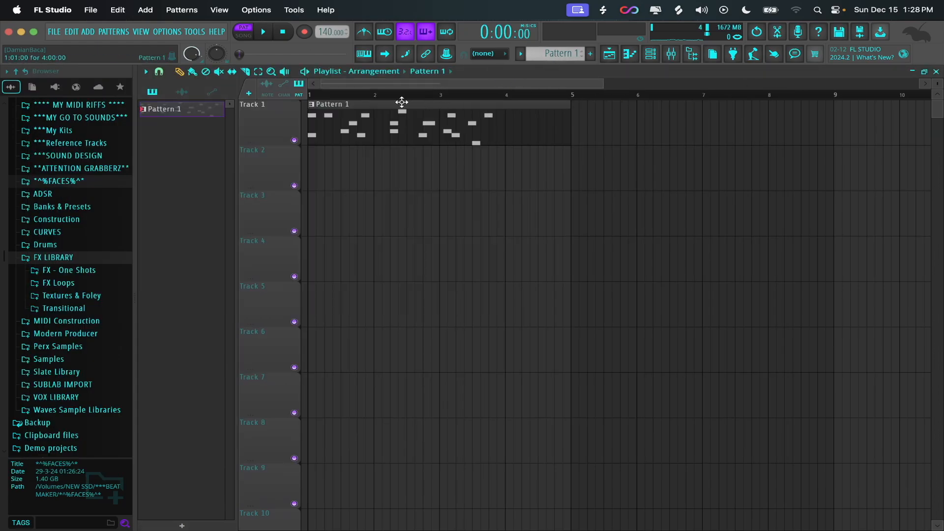
pyautogui.click(557, 54)
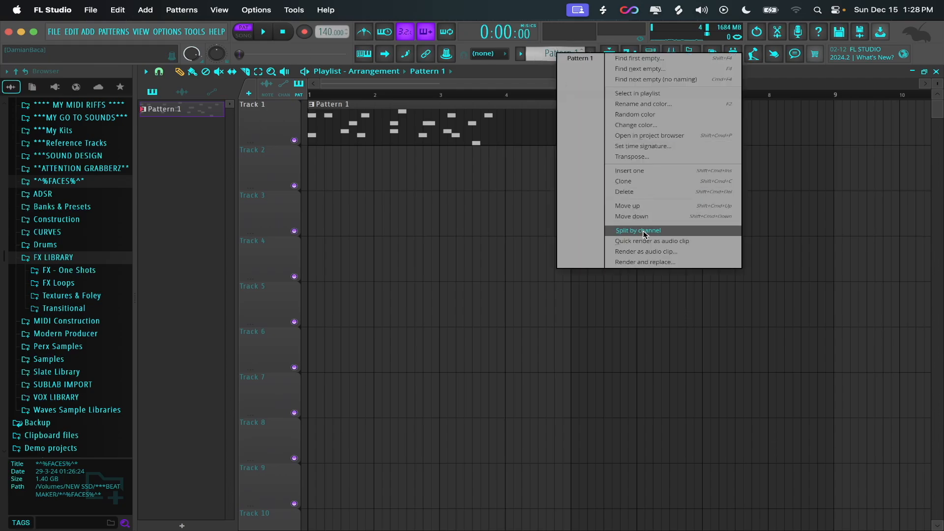
pyautogui.click(432, 171)
pyautogui.click(671, 54)
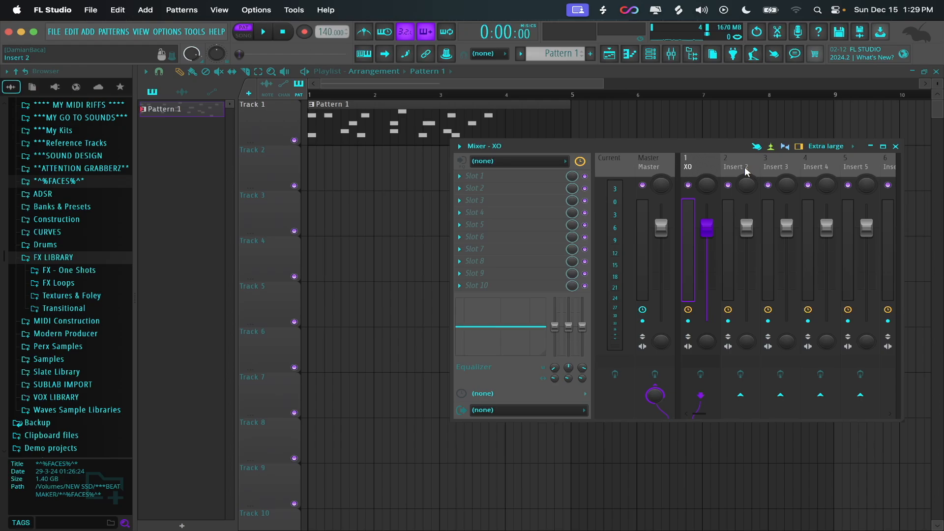
pyautogui.press('F9')
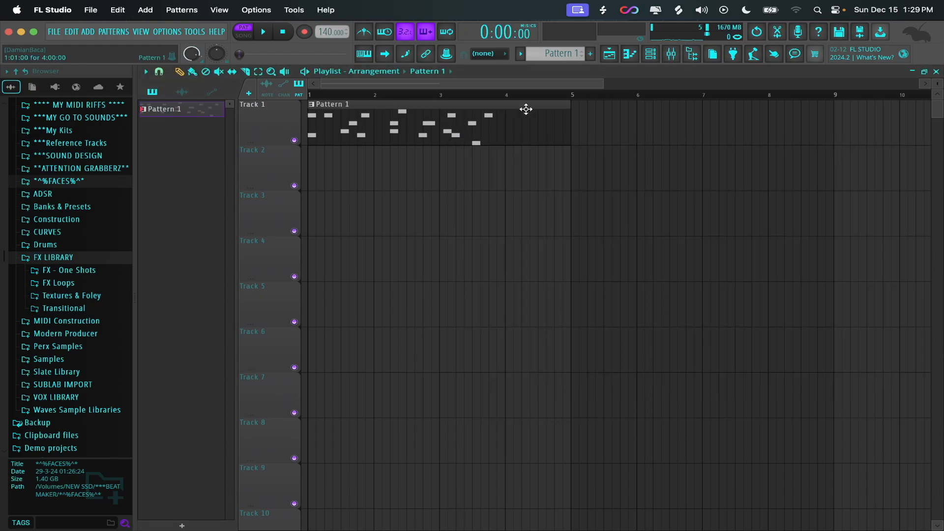
# Copy the Pattern 1 clip to bar 5 of Track 1 as a unique pattern and add F#3 notes late in its bars 1 and 2.
pyautogui.moveTo(527, 110)
pyautogui.mouseDown()
pyautogui.moveTo(706, 127)
pyautogui.moveTo(441, 124)
pyautogui.moveTo(723, 135)
pyautogui.mouseUp()
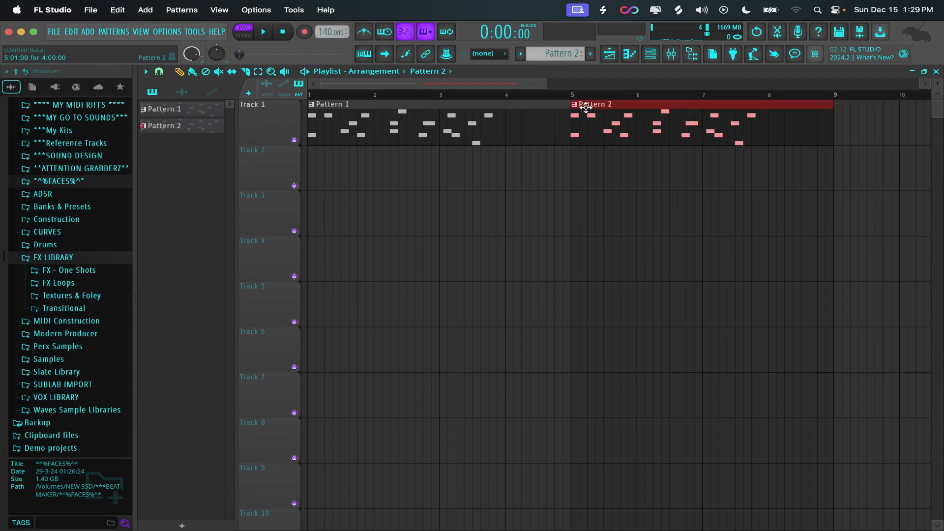
pyautogui.doubleClick(601, 127)
pyautogui.click(382, 139)
pyautogui.click(262, 139)
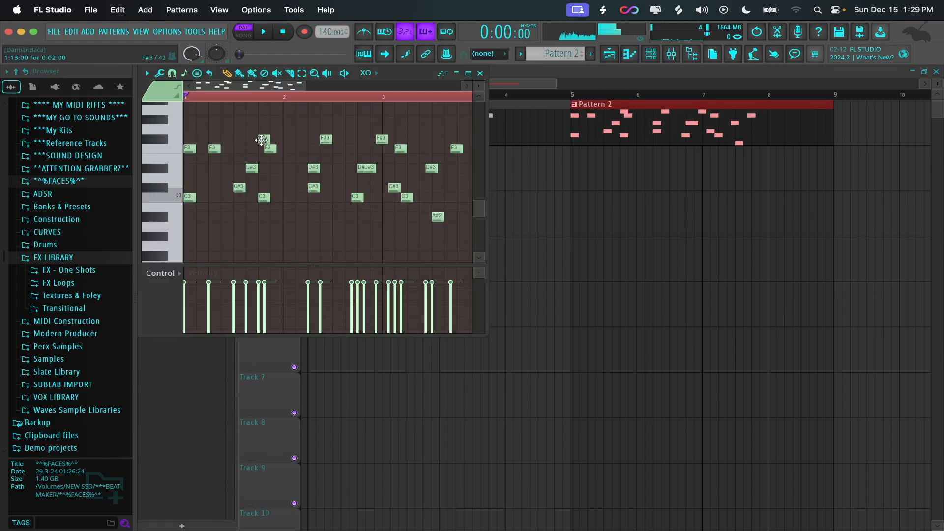
# Delete all of Pattern 2's notes except the last D#3, A#2 and F3 in bar 3, and close the piano roll.
pyautogui.moveTo(183, 114); pyautogui.dragTo(388, 224)
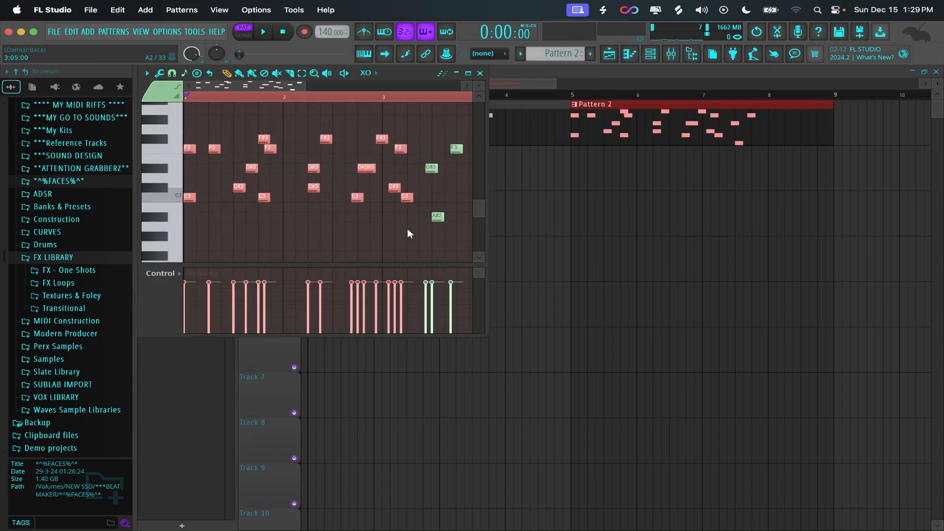
pyautogui.press('Delete')
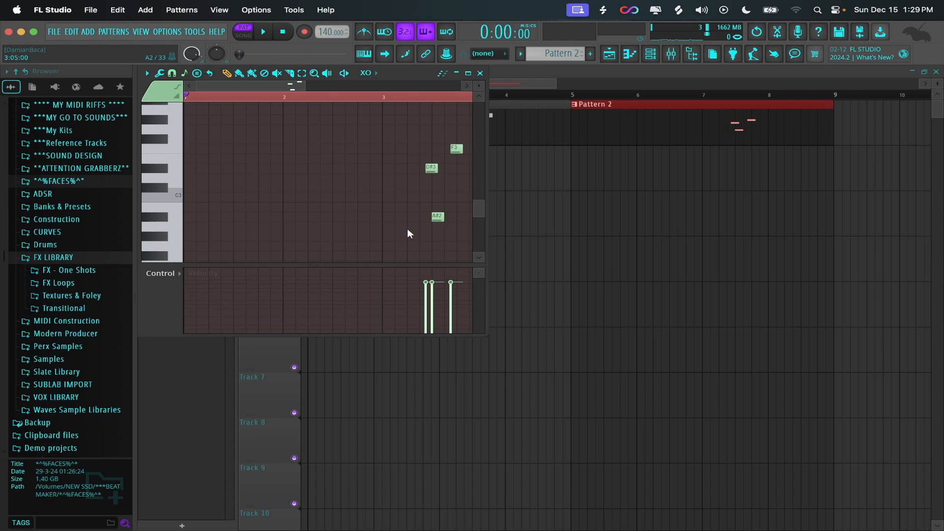
pyautogui.click(480, 74)
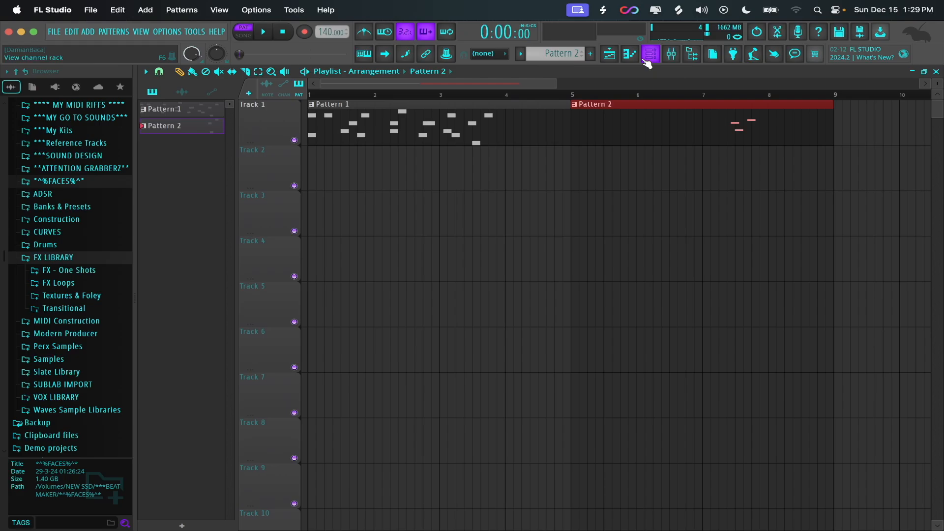
# Save the project and delete all clips from the playlist.
pyautogui.press('super+d')
pyautogui.press('super+s')
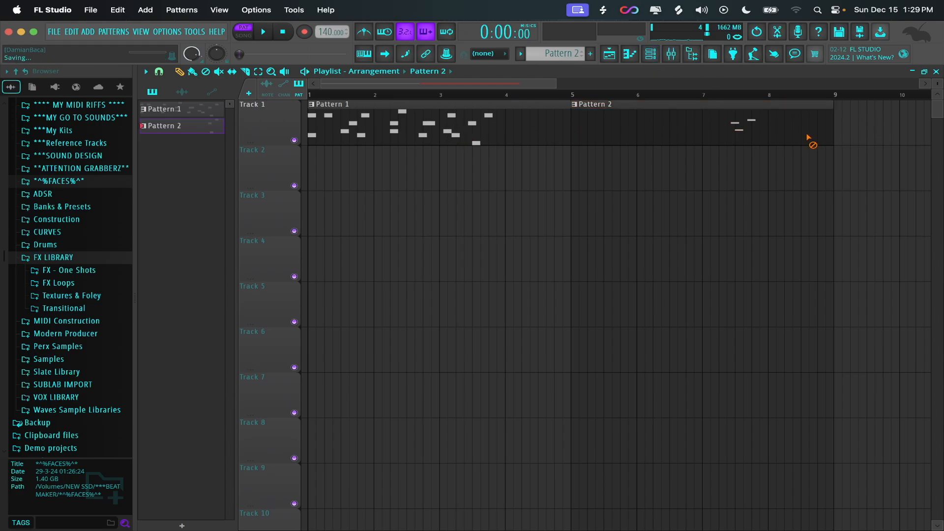
pyautogui.press('super+a')
pyautogui.press('Delete')
# Load the All decked out preset into XO and accept it.
pyautogui.click(660, 51)
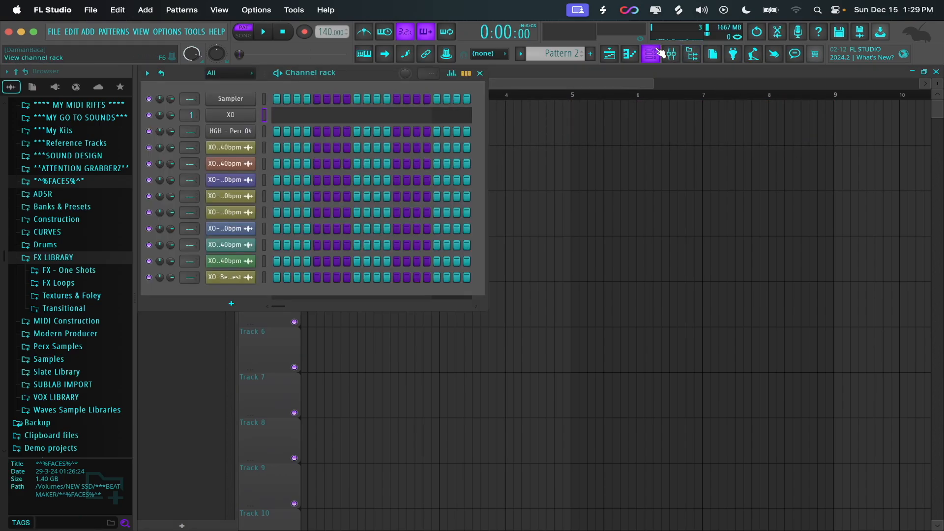
pyautogui.click(241, 114)
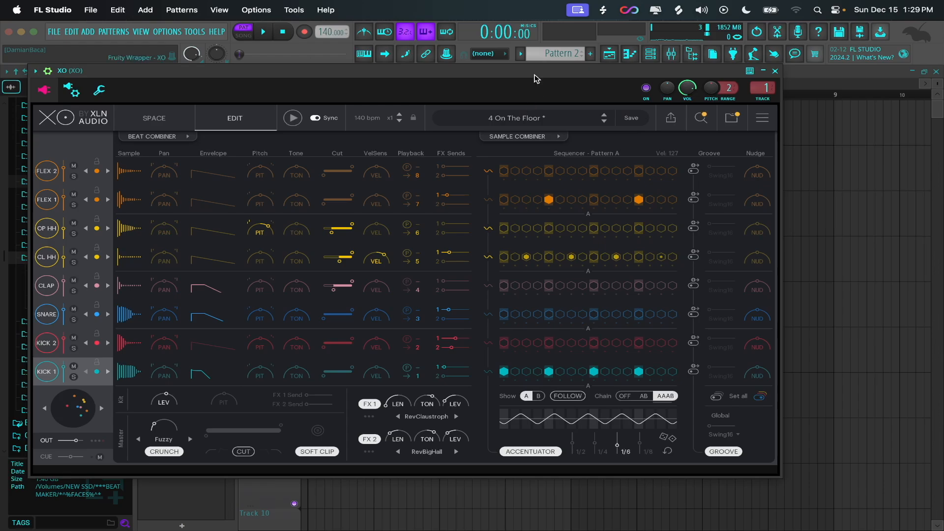
pyautogui.moveTo(539, 80); pyautogui.dragTo(628, 70)
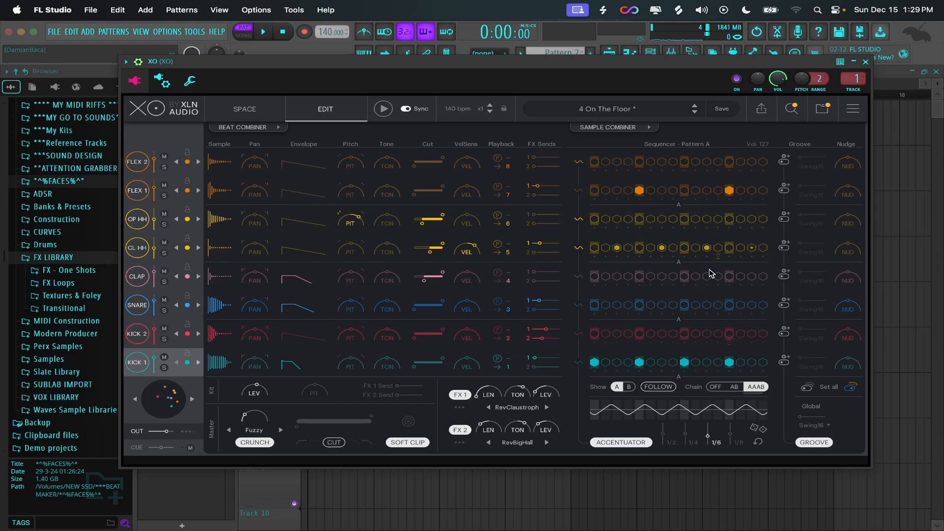
pyautogui.click(607, 108)
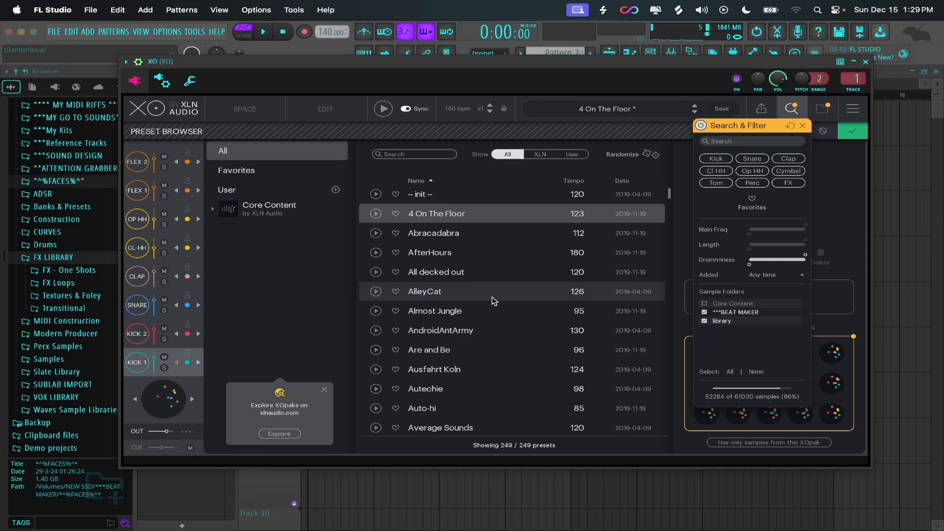
pyautogui.scroll(-1, 494, 307)
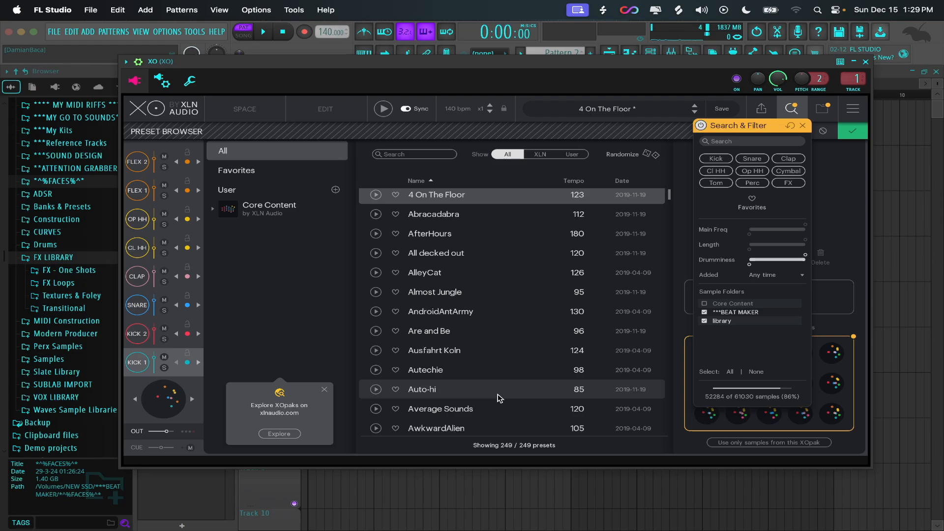
pyautogui.click(471, 253)
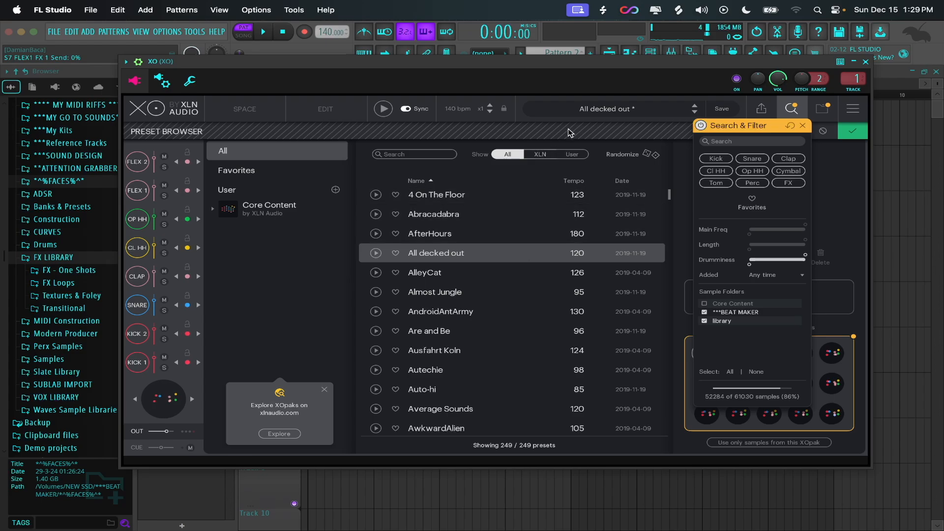
pyautogui.click(854, 135)
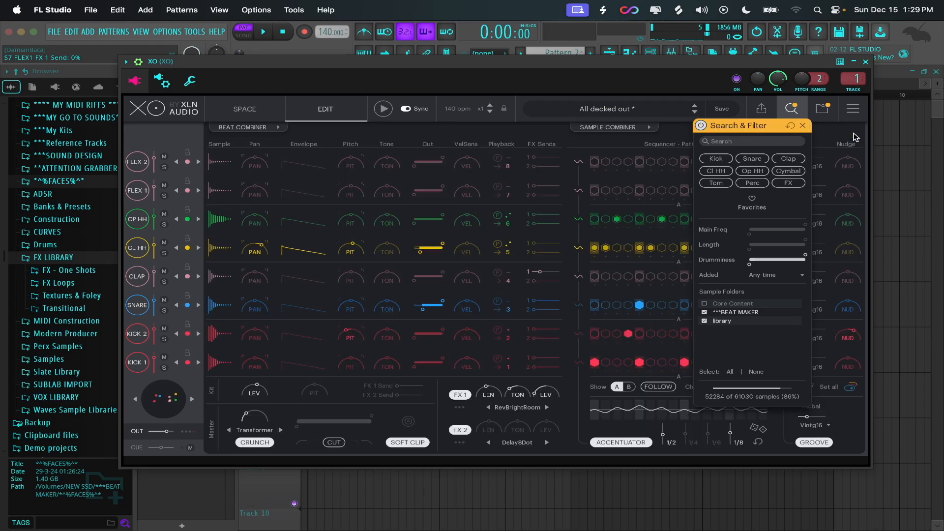
# Play the loaded beat briefly and dismiss the Search & Filter window.
pyautogui.press('space')
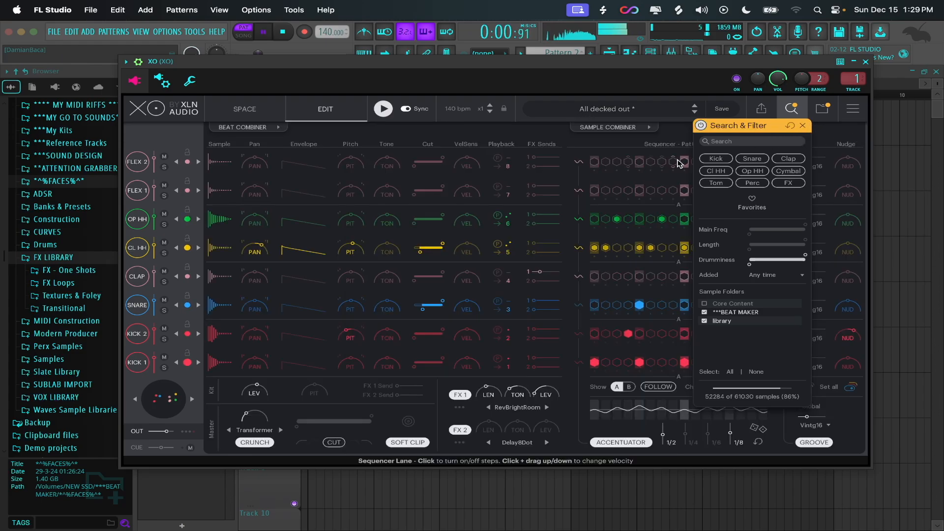
pyautogui.moveTo(776, 125); pyautogui.dragTo(515, 142)
pyautogui.press('space')
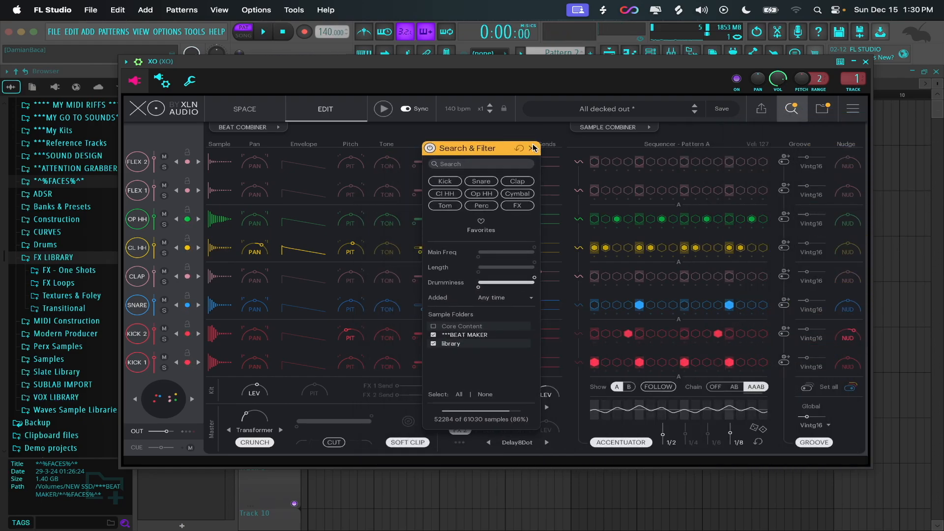
pyautogui.click(534, 149)
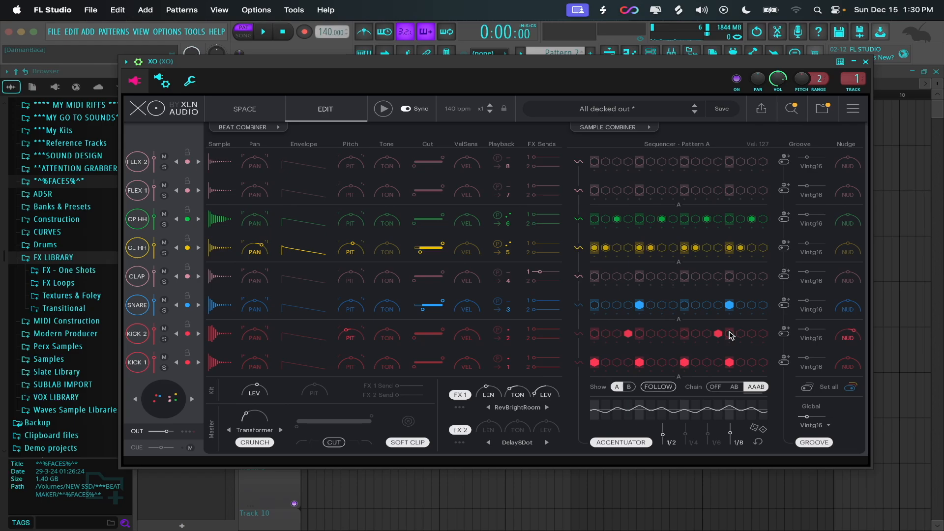
# Open XO's Sample Combiner and save the project.
pyautogui.click(622, 132)
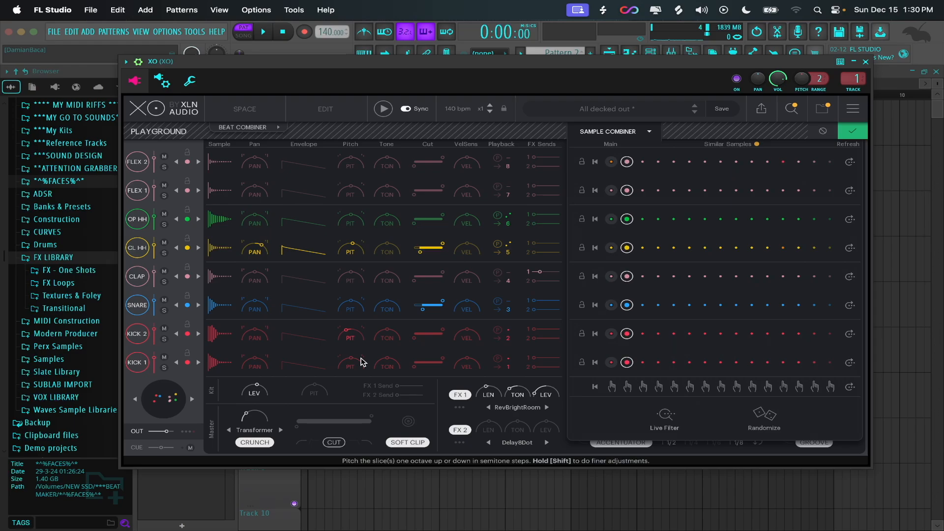
pyautogui.press('super+s')
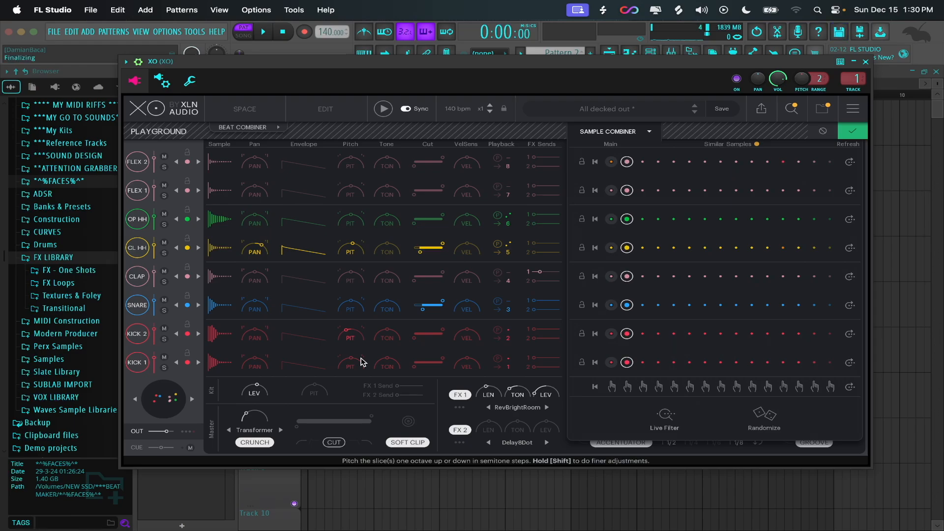
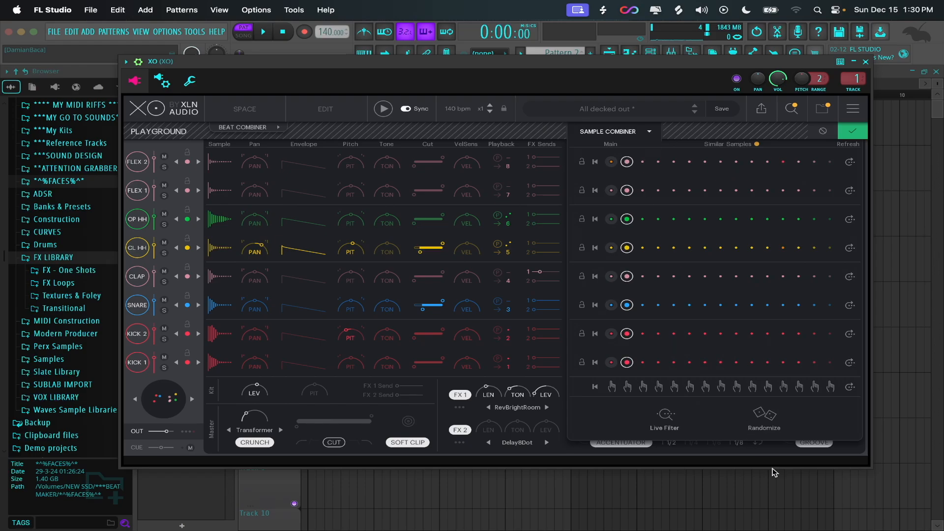
# Audition several columns of similar samples for all lanes in the Sample Combiner during playback, ending on the seventh column.
pyautogui.press('space')
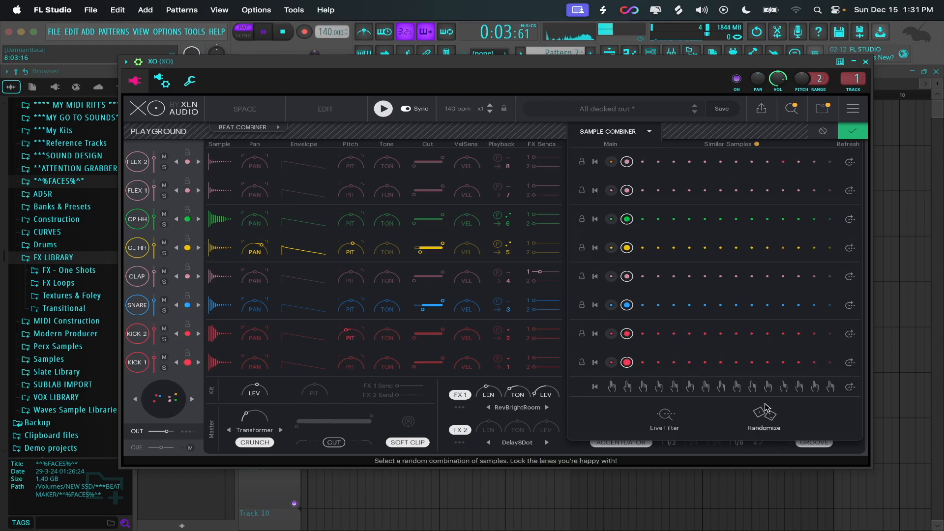
pyautogui.click(644, 387)
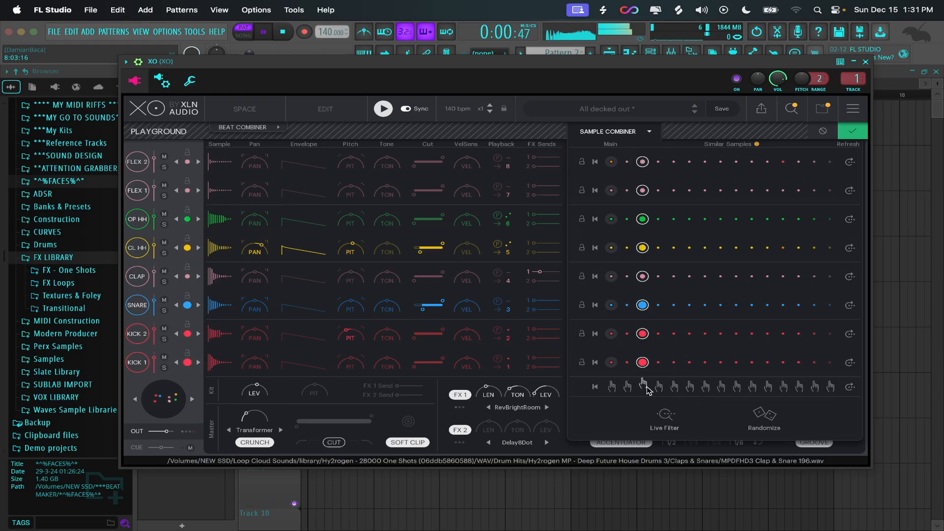
pyautogui.click(659, 386)
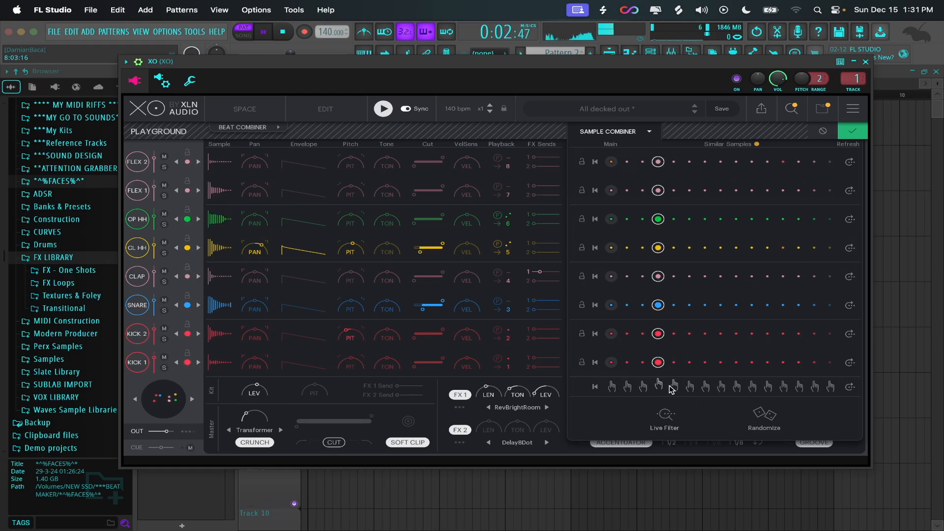
pyautogui.click(675, 388)
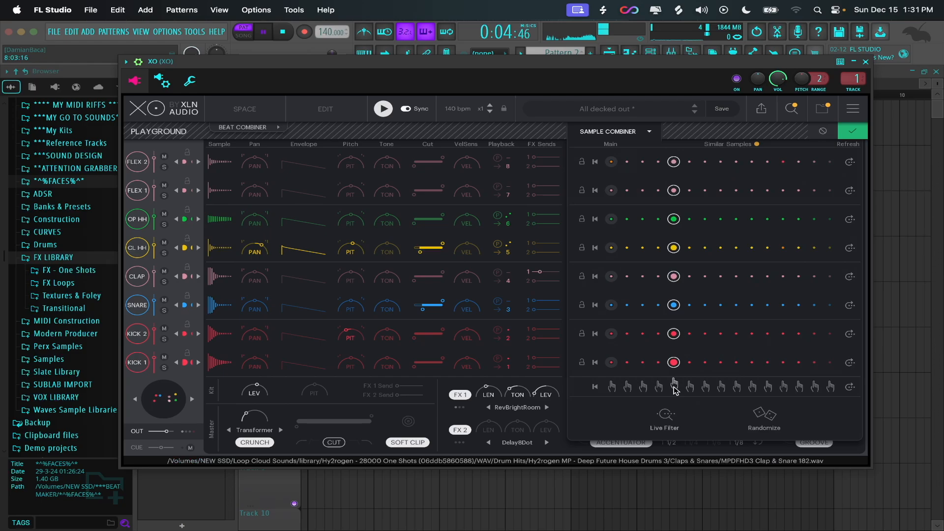
pyautogui.click(708, 392)
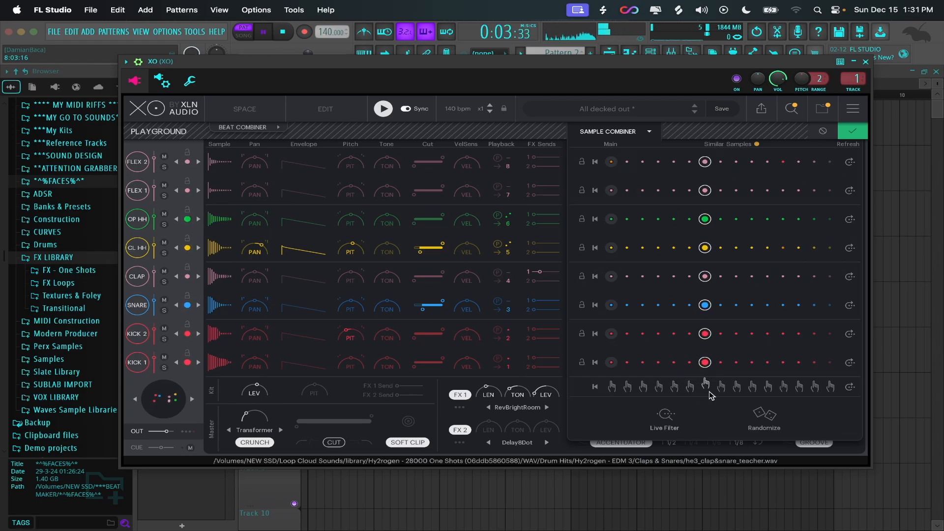
pyautogui.click(722, 388)
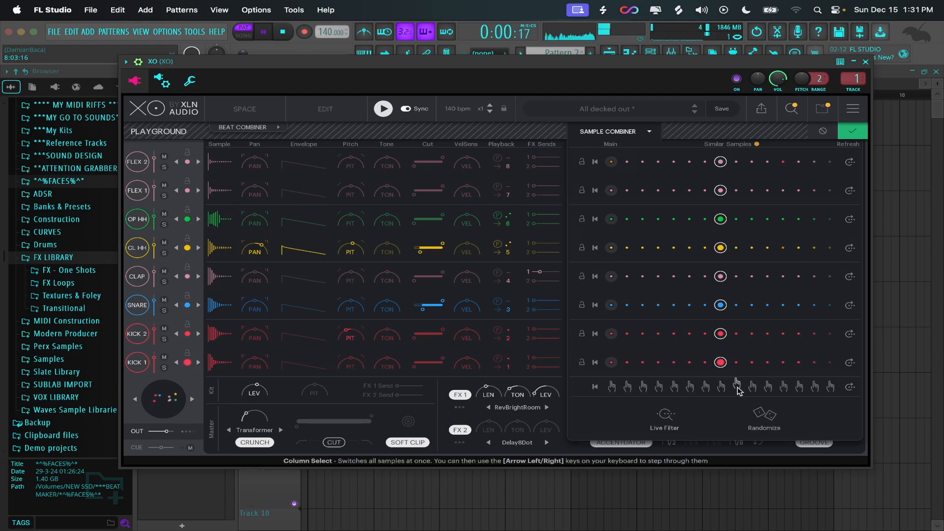
pyautogui.press('space')
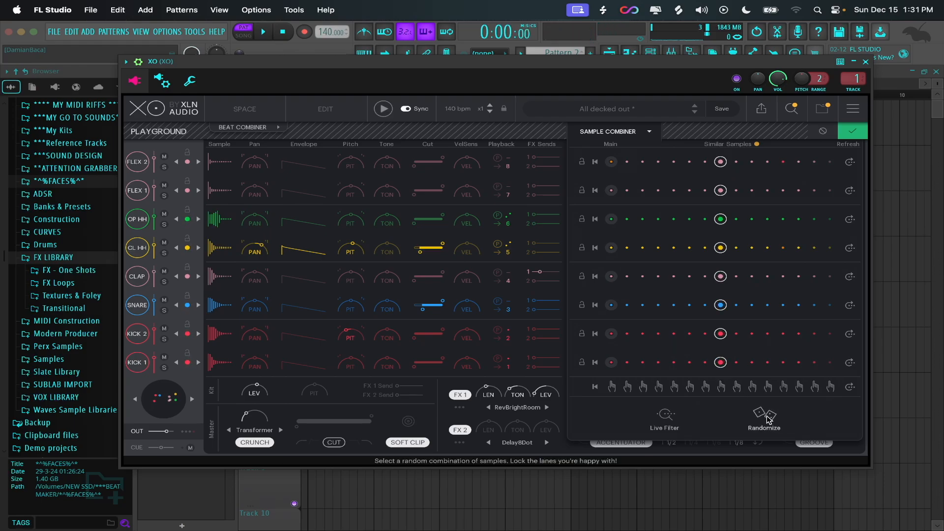
# Randomize the sample combination across all lanes and play the result.
pyautogui.click(765, 415)
pyautogui.press('space')
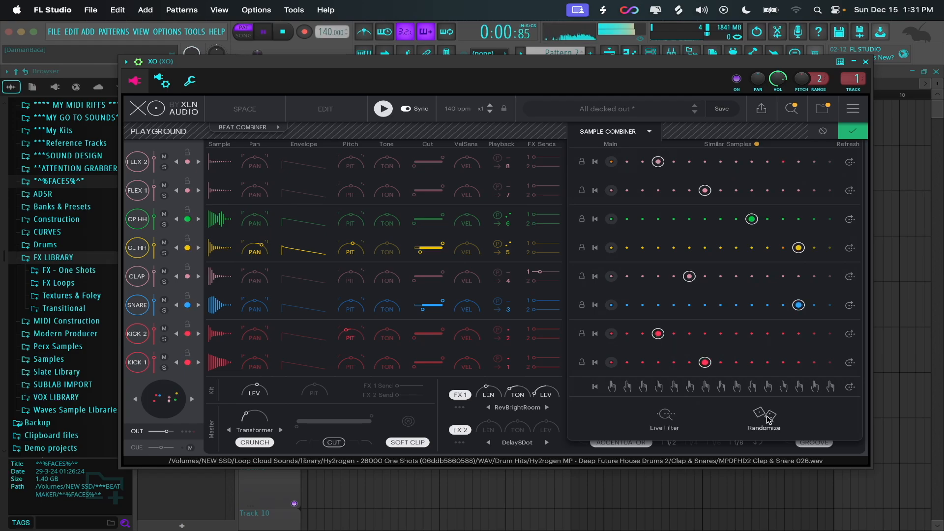
# Randomize the sample combination several more times during playback, then stop and accept the Sample Combiner result.
pyautogui.click(765, 416)
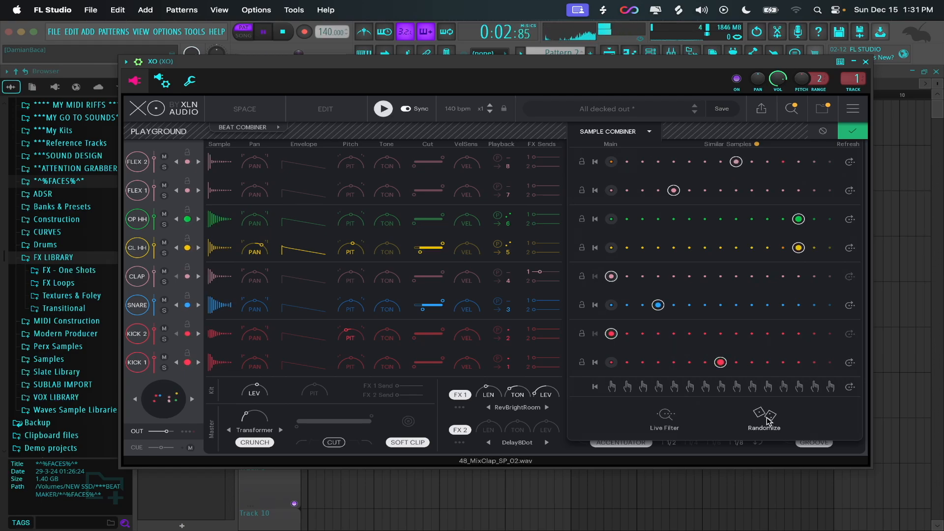
pyautogui.click(766, 416)
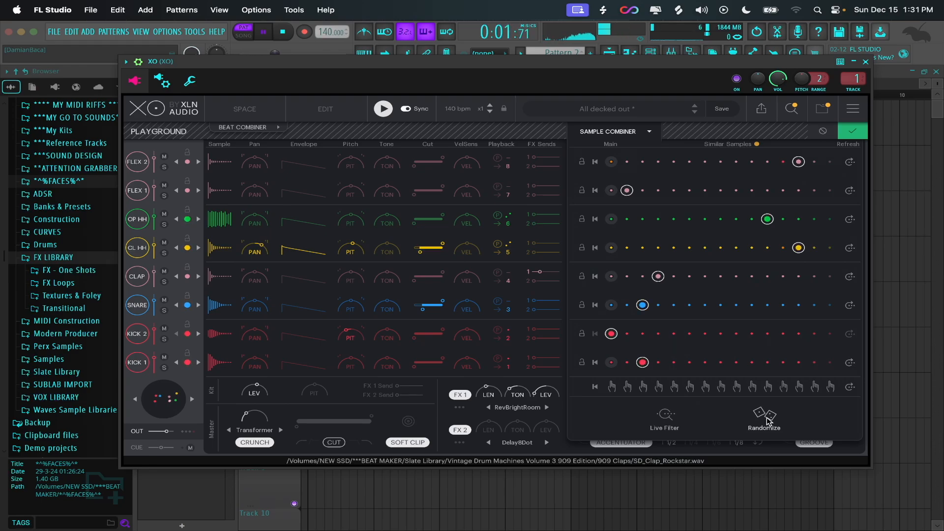
pyautogui.click(766, 415)
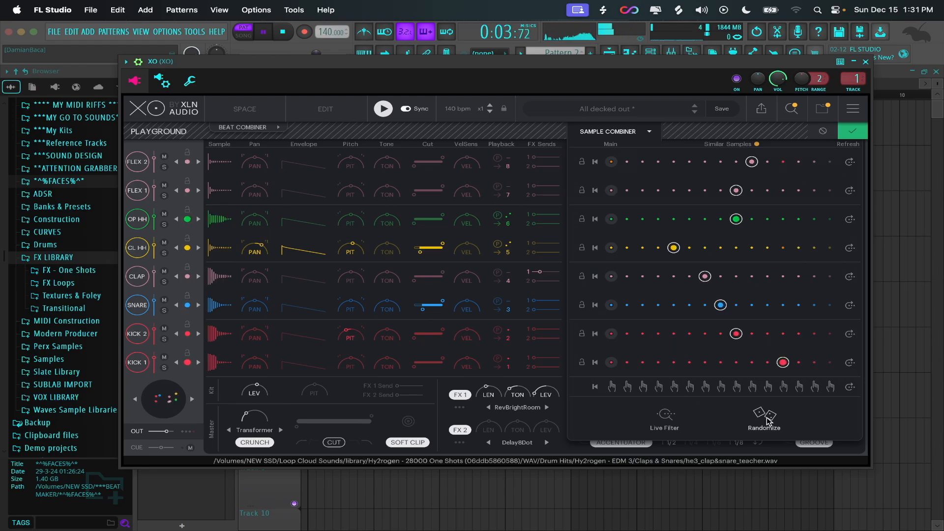
pyautogui.press('space')
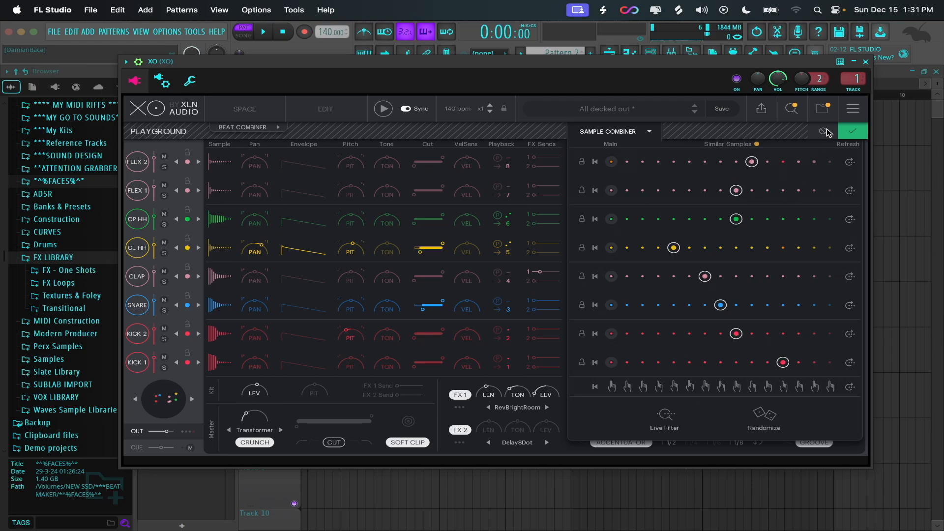
pyautogui.click(854, 132)
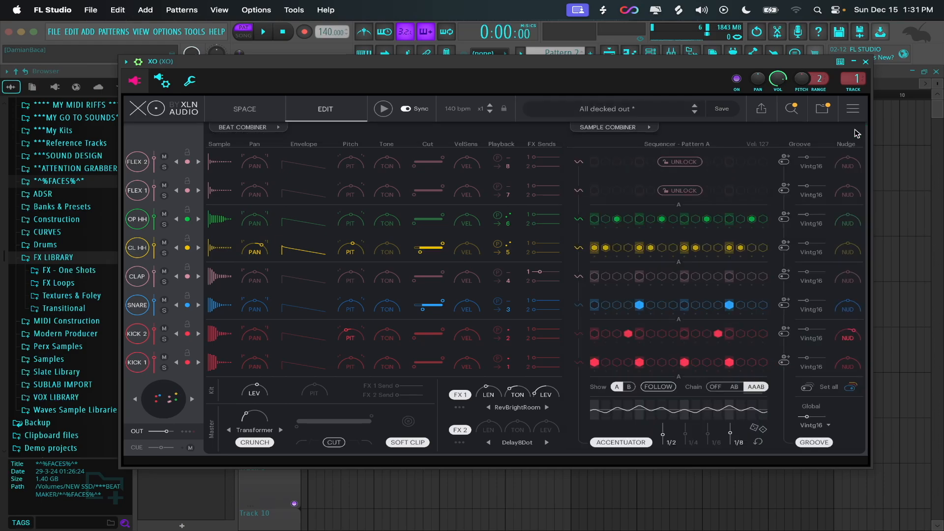
# Load the "-- init --" preset from the preset browser and accept it.
pyautogui.click(609, 109)
pyautogui.click(532, 148)
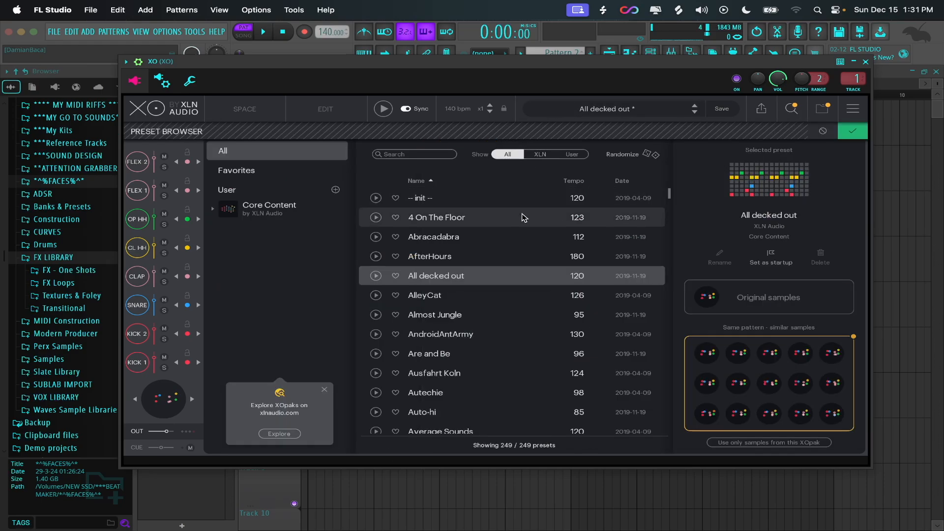
pyautogui.click(503, 197)
pyautogui.click(854, 131)
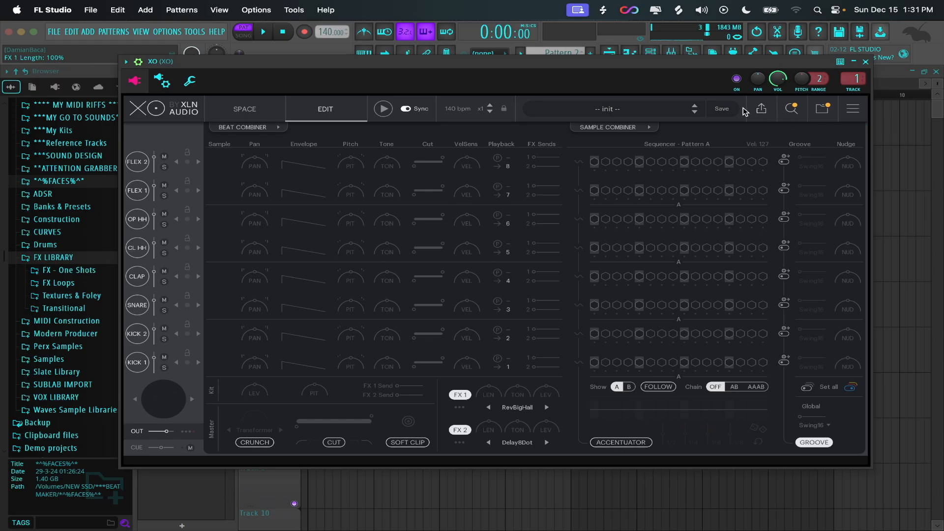
# Add Kick 1 hits on steps 1 and 13 and a Kick 2 hit on step 9 of the sequencer.
pyautogui.click(594, 362)
pyautogui.click(684, 334)
pyautogui.click(730, 363)
# Add closed hi-hat hits on every other step of the CL HH lane, from step 1 to step 15.
pyautogui.click(595, 247)
pyautogui.click(619, 247)
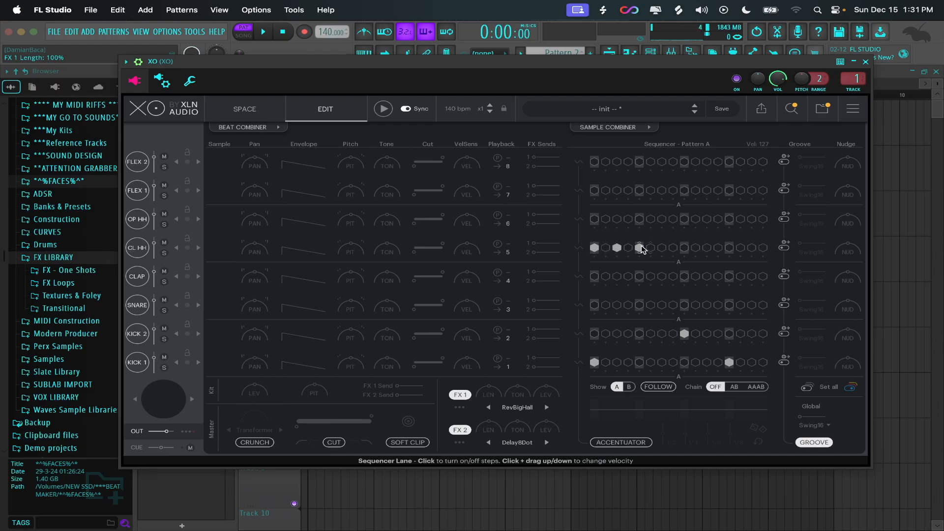
pyautogui.click(662, 248)
pyautogui.click(684, 248)
pyautogui.click(706, 248)
pyautogui.click(729, 247)
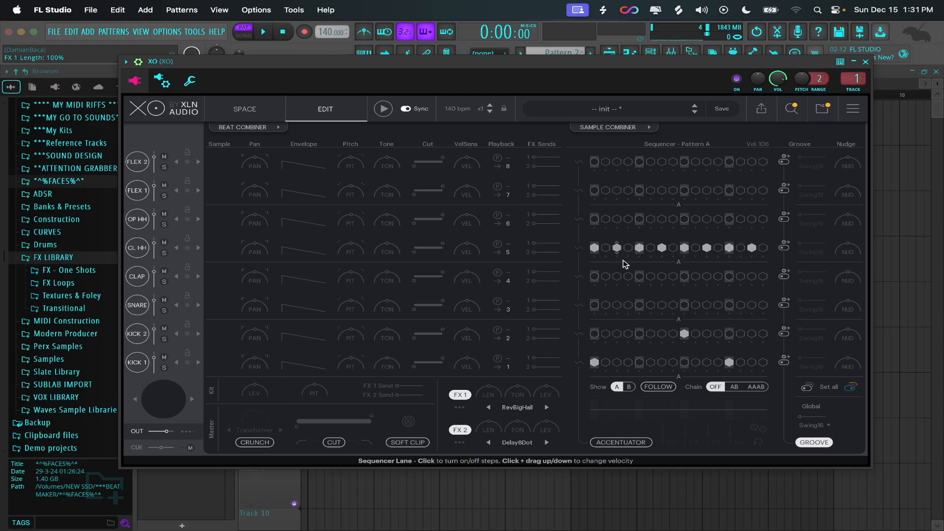
# Lower the velocity of the closed hi-hat hits on steps 3, 7, 11 and 15.
pyautogui.moveTo(617, 248); pyautogui.dragTo(624, 279)
pyautogui.moveTo(662, 248); pyautogui.dragTo(669, 286)
pyautogui.moveTo(707, 249); pyautogui.dragTo(713, 274)
pyautogui.moveTo(751, 249); pyautogui.dragTo(759, 274)
# Assign a hi-hat sample from the yellow cluster to the CL HH lane through the Hot Swap Sample Browser.
pyautogui.click(188, 248)
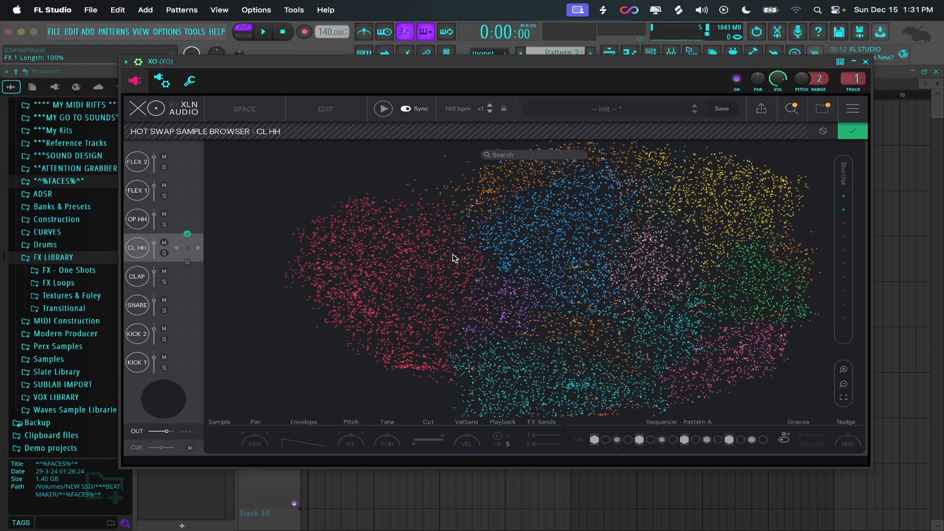
pyautogui.moveTo(719, 266); pyautogui.dragTo(726, 204)
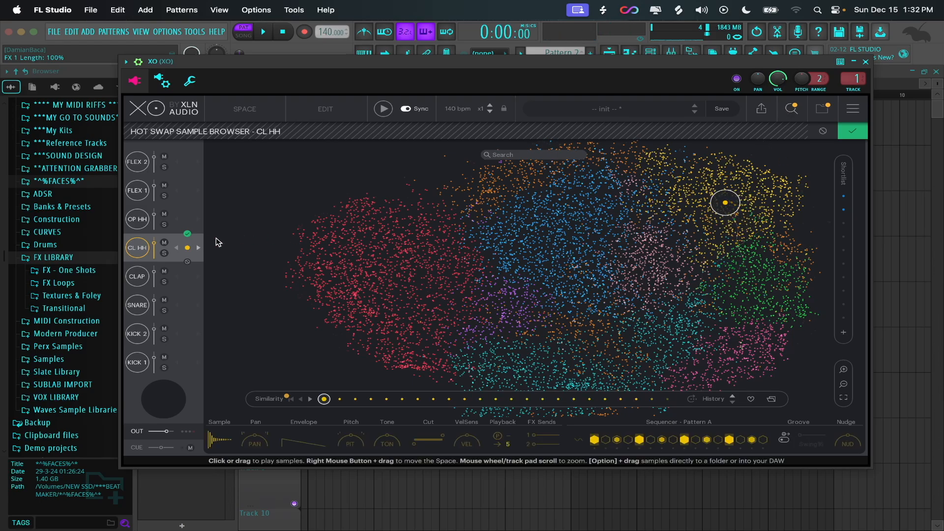
pyautogui.click(188, 235)
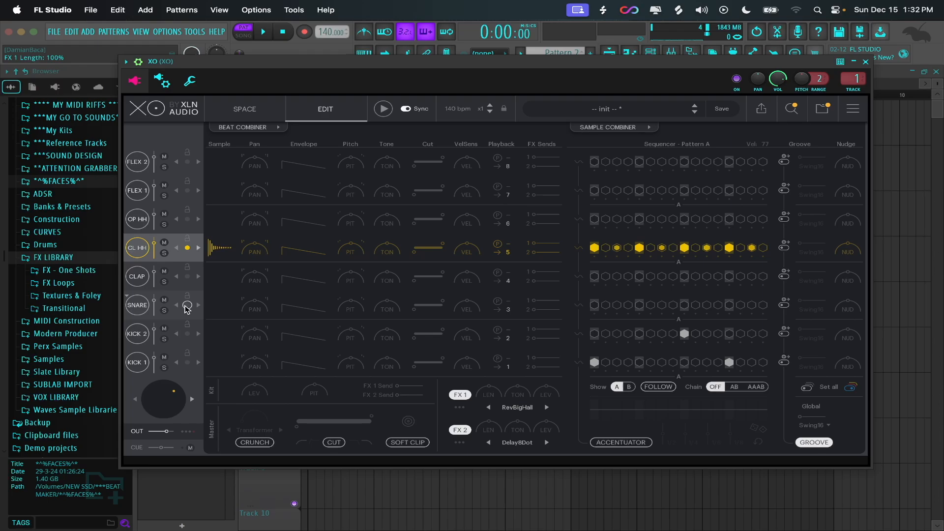
# Hot-swap a sample from the blue cluster into Kick 2 and one from the red cluster into Kick 1.
pyautogui.click(192, 334)
pyautogui.moveTo(571, 240); pyautogui.dragTo(519, 243)
pyautogui.click(187, 319)
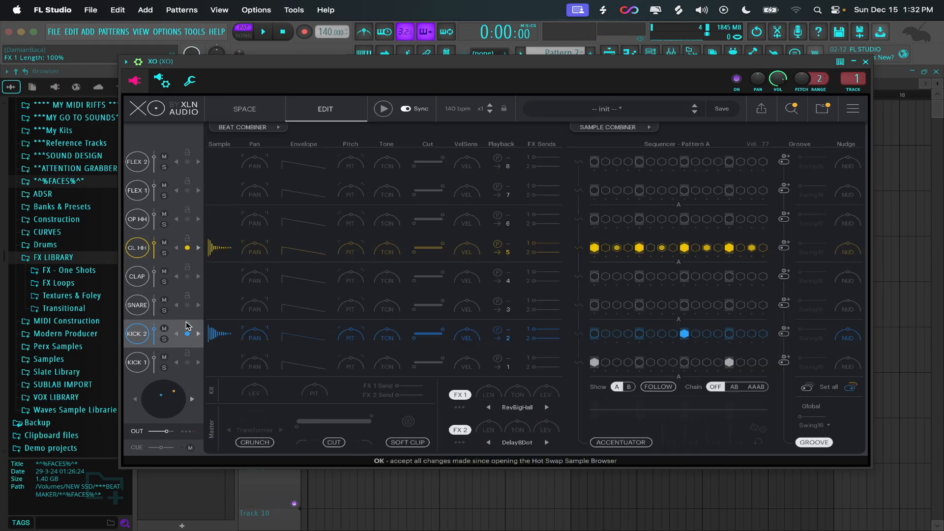
pyautogui.click(187, 363)
pyautogui.moveTo(419, 276); pyautogui.dragTo(365, 282)
pyautogui.click(187, 349)
# Play the beat while adding a Kick 1 hit on step 7 and lowering the CL HH volume to -5.7 dB.
pyautogui.press('space')
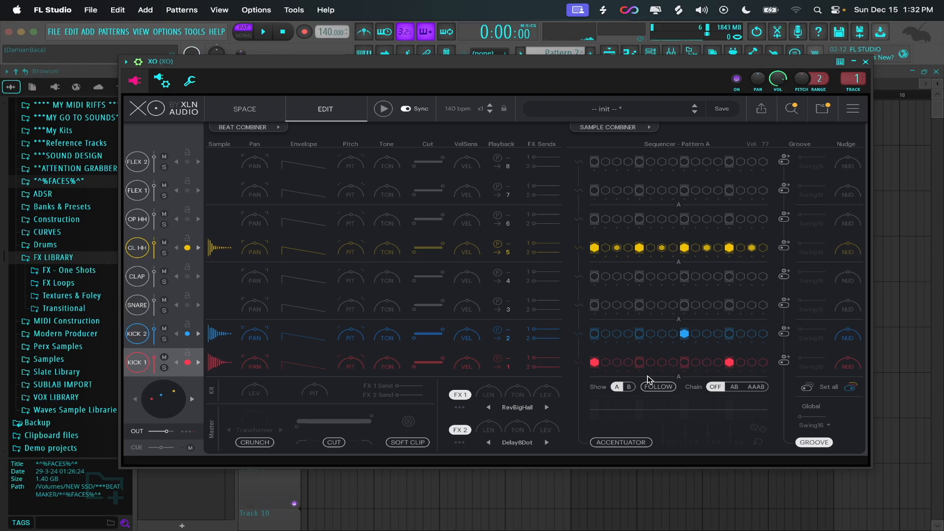
pyautogui.click(662, 363)
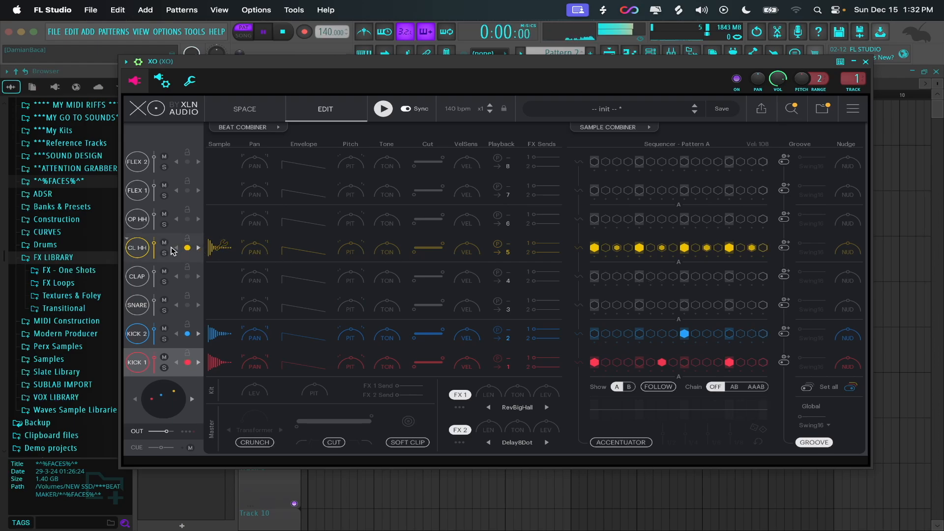
pyautogui.moveTo(154, 243); pyautogui.dragTo(160, 252)
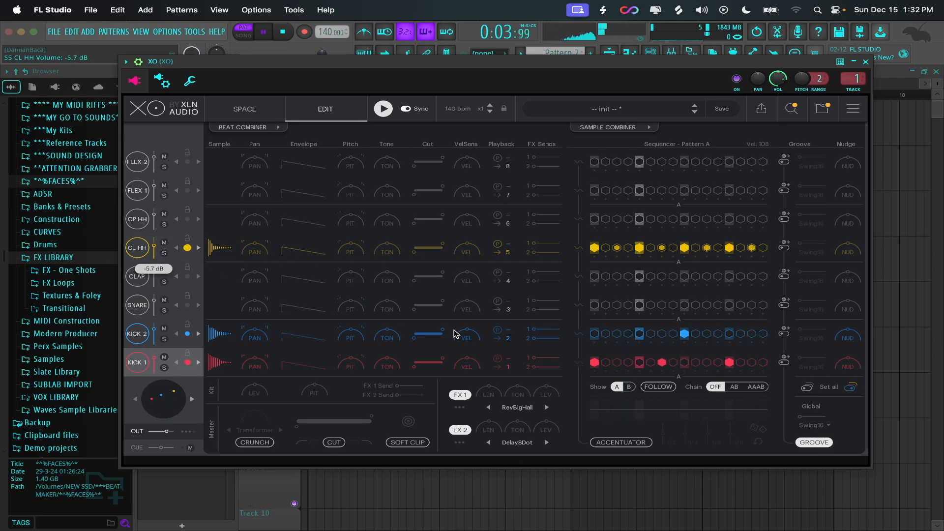
pyautogui.press('space')
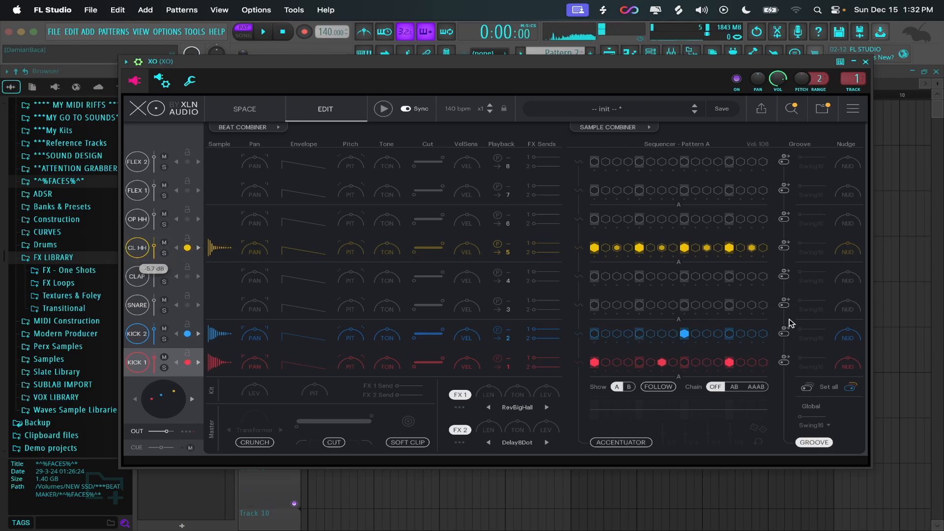
# View the Kick 2 sample and its similar samples in the Hot Swap Sample Browser, then close it.
pyautogui.click(187, 347)
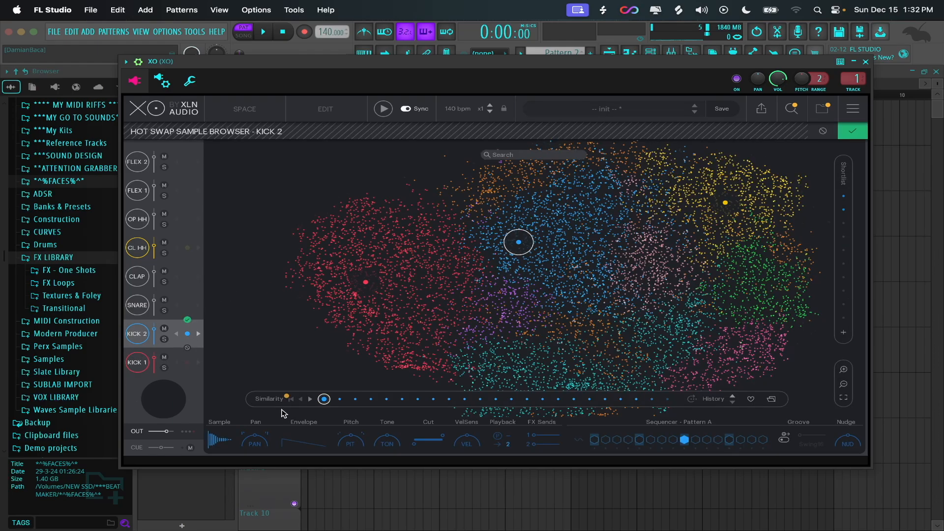
pyautogui.click(188, 321)
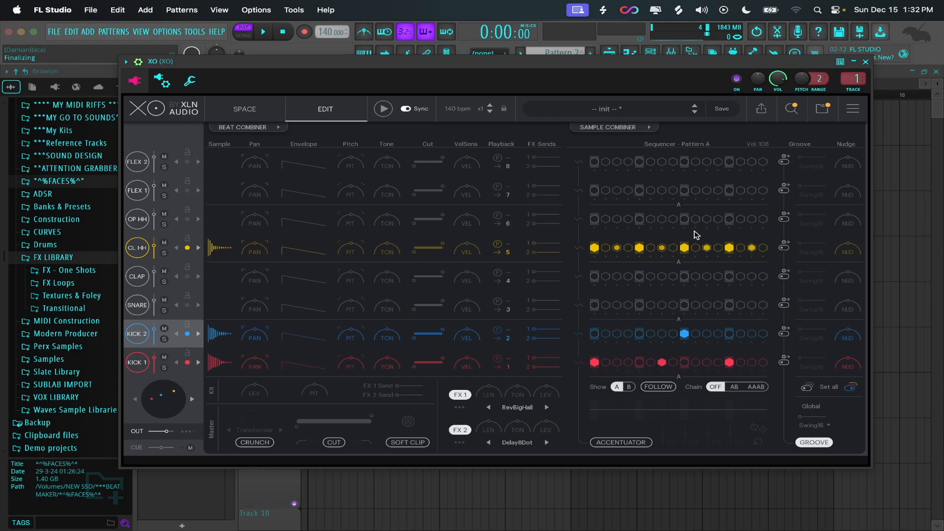
# Open the Sample Combiner and audition the first four columns of similar samples during playback.
pyautogui.click(608, 127)
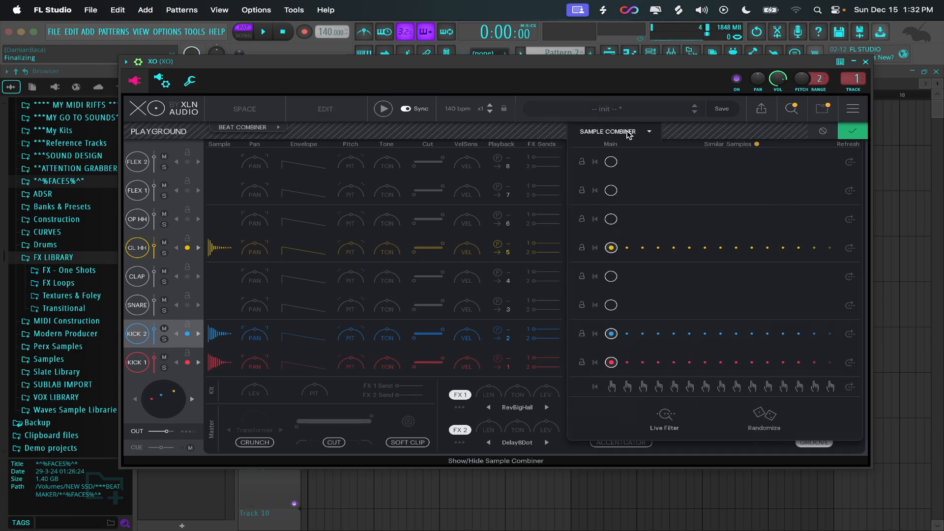
pyautogui.press('space')
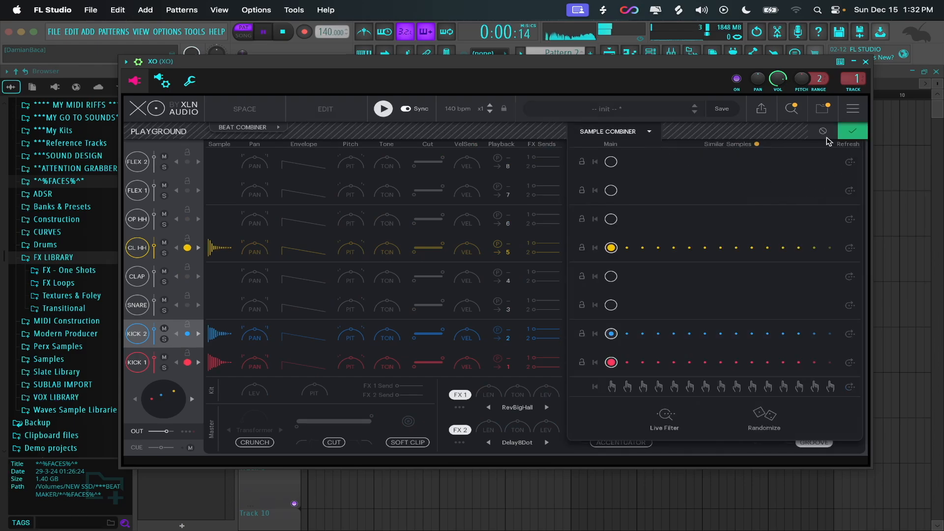
pyautogui.click(628, 386)
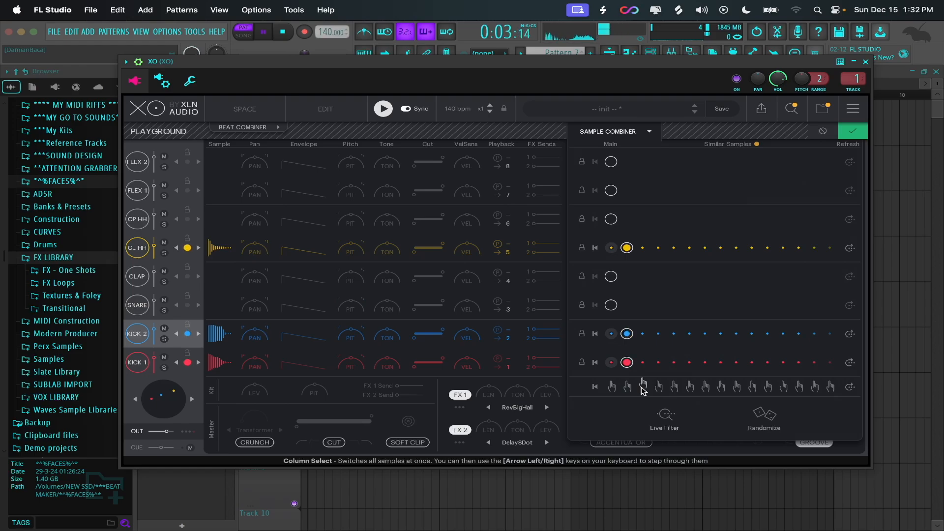
pyautogui.click(643, 386)
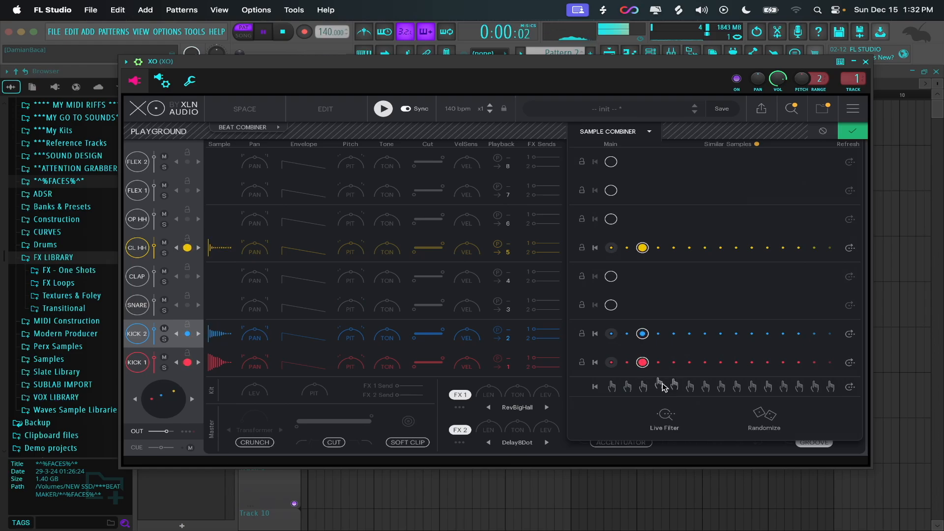
pyautogui.click(660, 386)
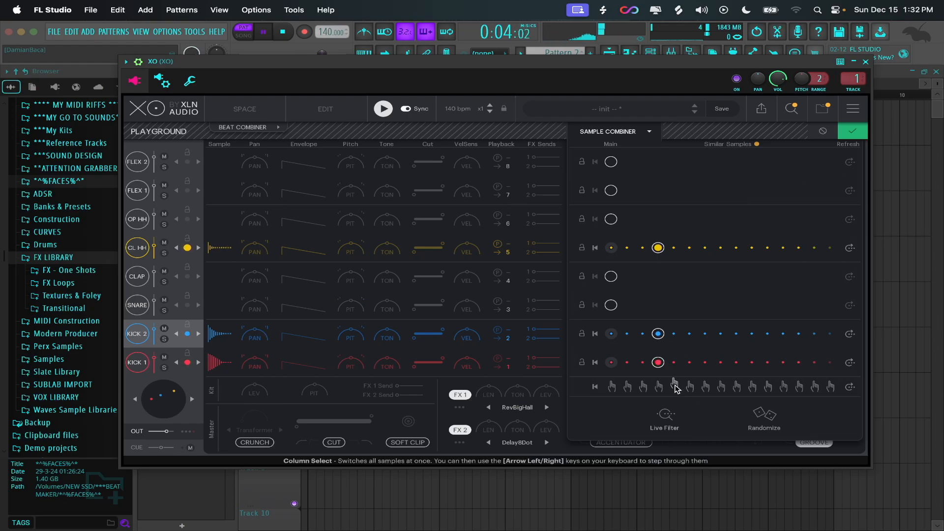
pyautogui.click(676, 386)
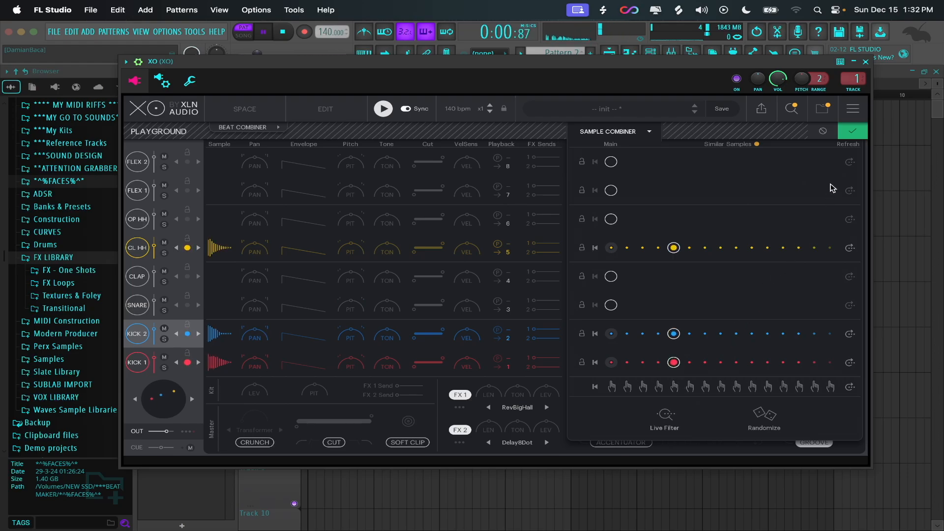
pyautogui.press('space')
# Randomize the samples of the three loaded lanes repeatedly while the beat plays, then stop playback.
pyautogui.click(765, 416)
pyautogui.press('space')
pyautogui.click(765, 416)
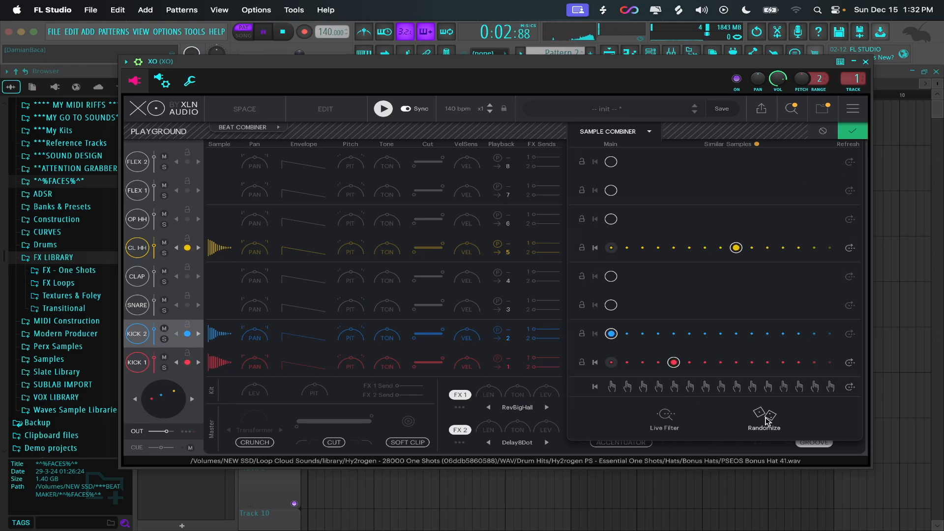
pyautogui.click(765, 417)
pyautogui.click(766, 417)
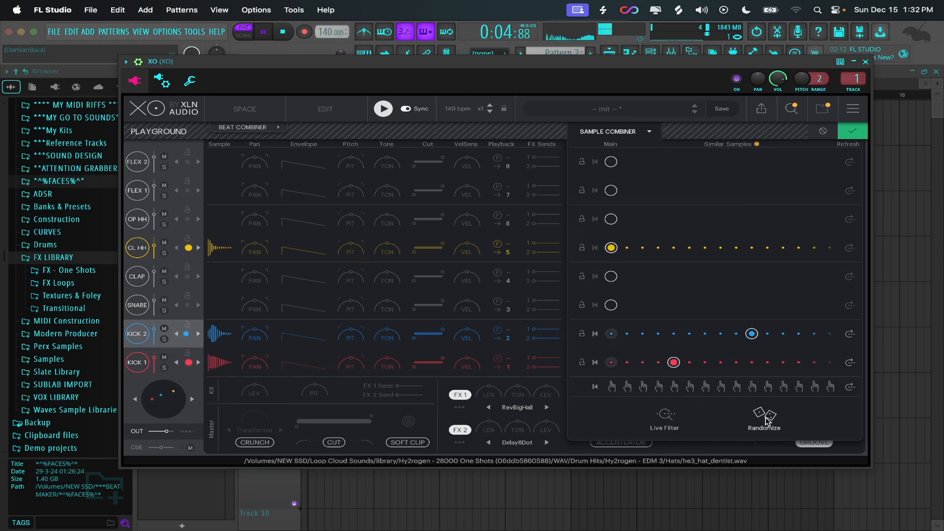
pyautogui.click(766, 418)
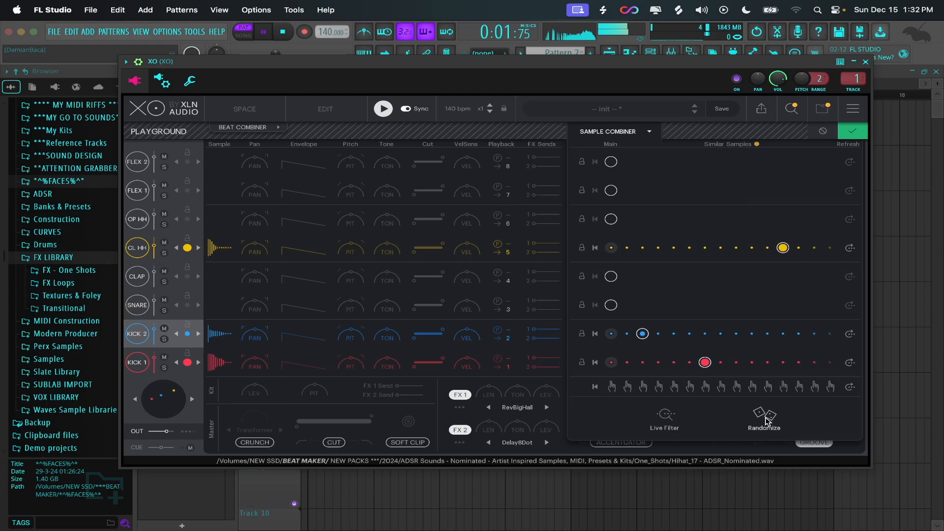
pyautogui.click(766, 417)
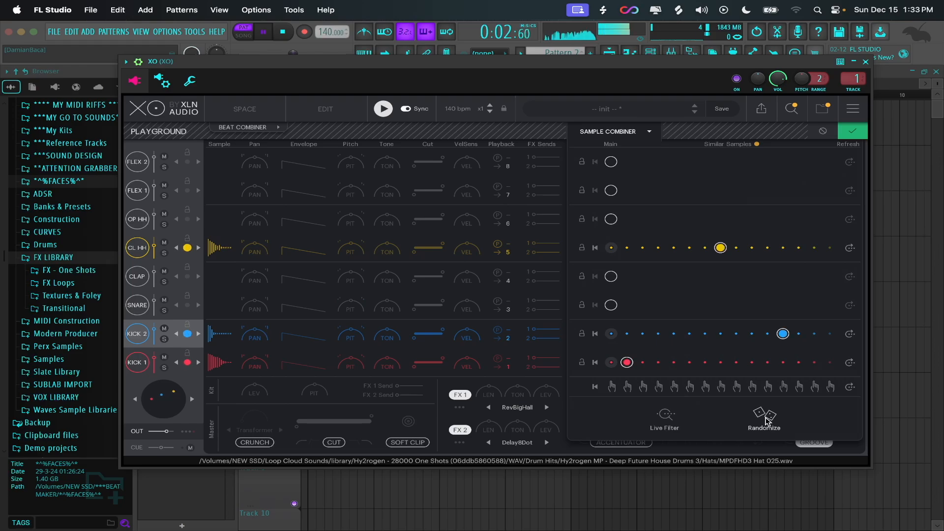
pyautogui.press('space')
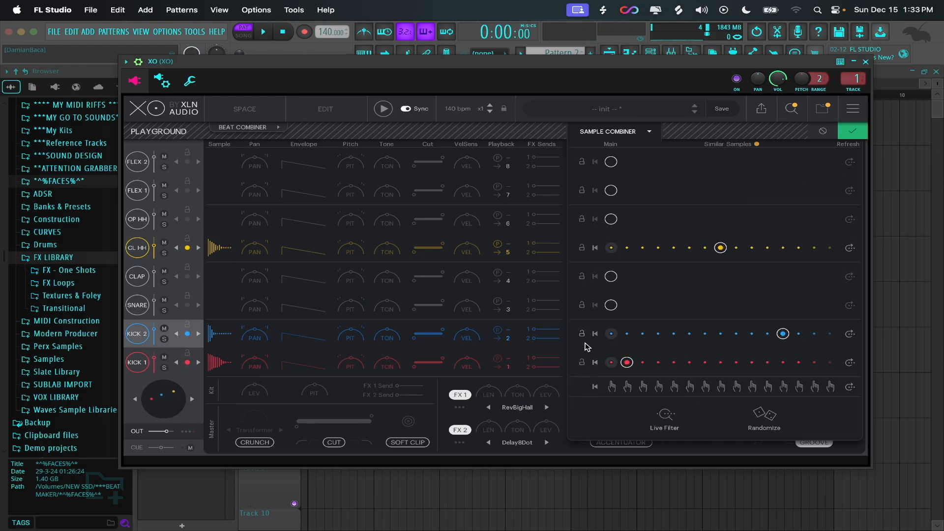
# Lock the Kick 2 and CL HH samples, randomize the unlocked Kick 1 sample and play the beat.
pyautogui.click(582, 334)
pyautogui.click(582, 248)
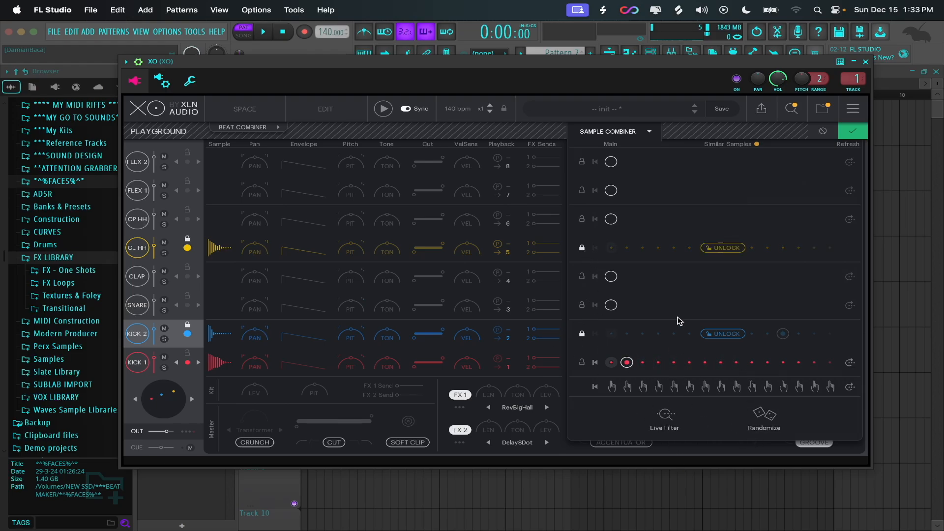
pyautogui.click(765, 418)
pyautogui.press('space')
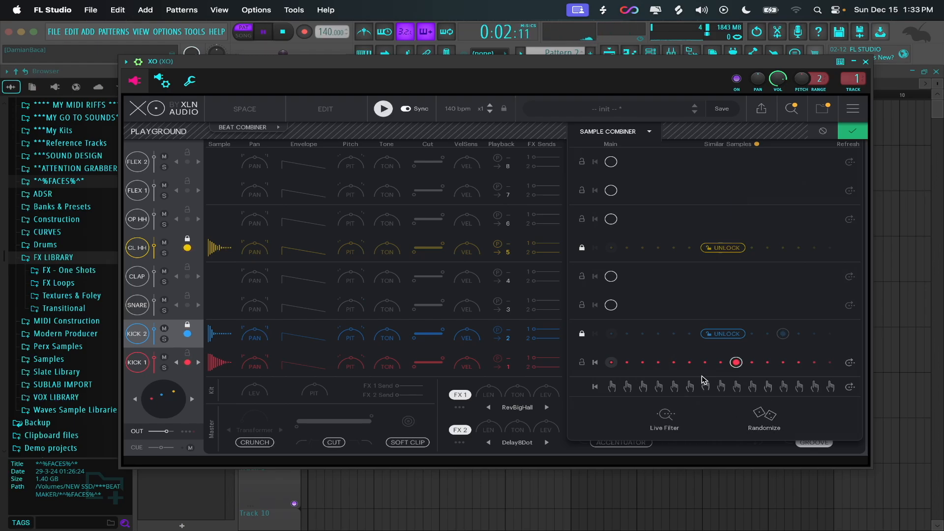
# Audition other Kick 1 samples, choose the fifth similar one, stop playback and accept the Sample Combiner changes.
pyautogui.click(706, 363)
pyautogui.click(689, 363)
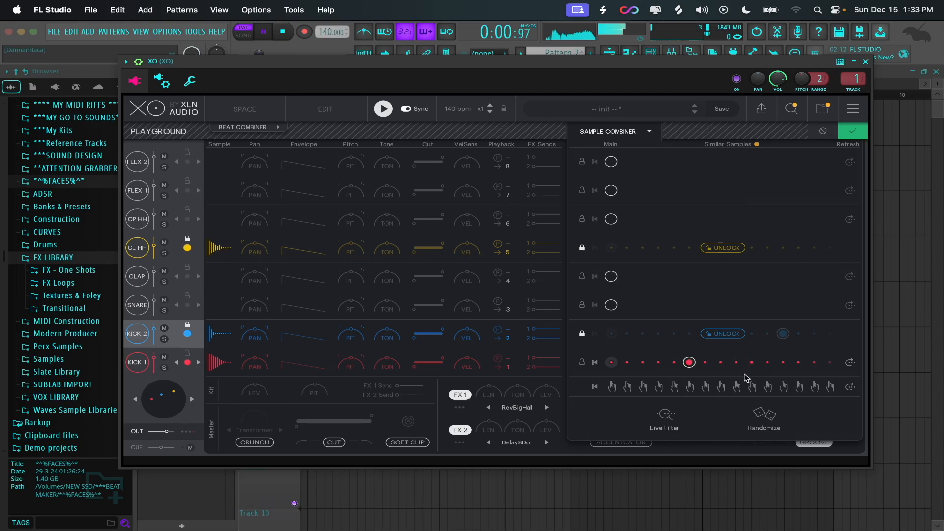
pyautogui.press('space')
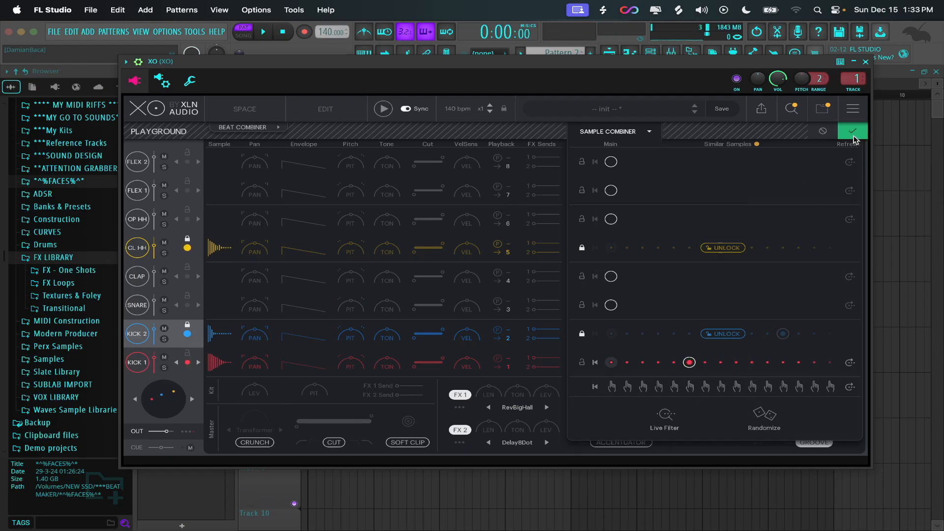
pyautogui.click(854, 138)
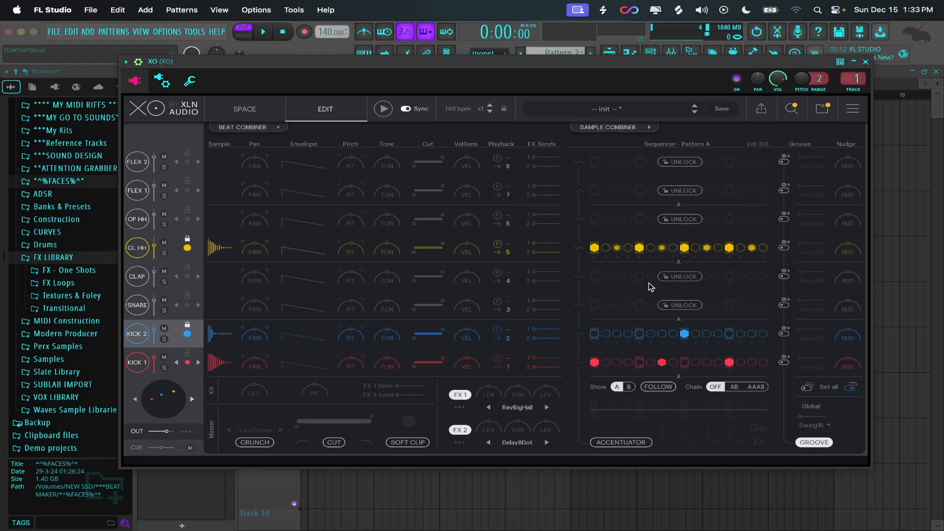
# Reopen and collapse the Sample Combiner, then play the beat briefly and stop it.
pyautogui.click(644, 127)
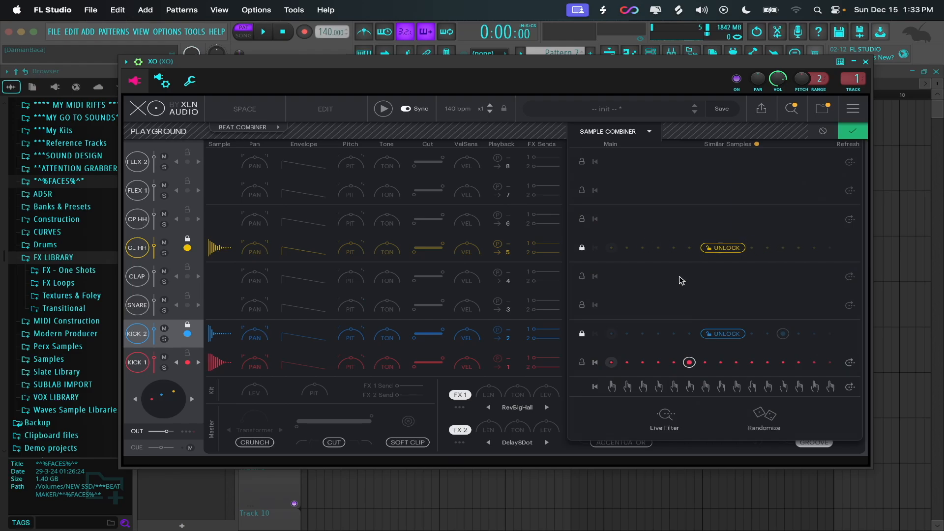
pyautogui.click(651, 131)
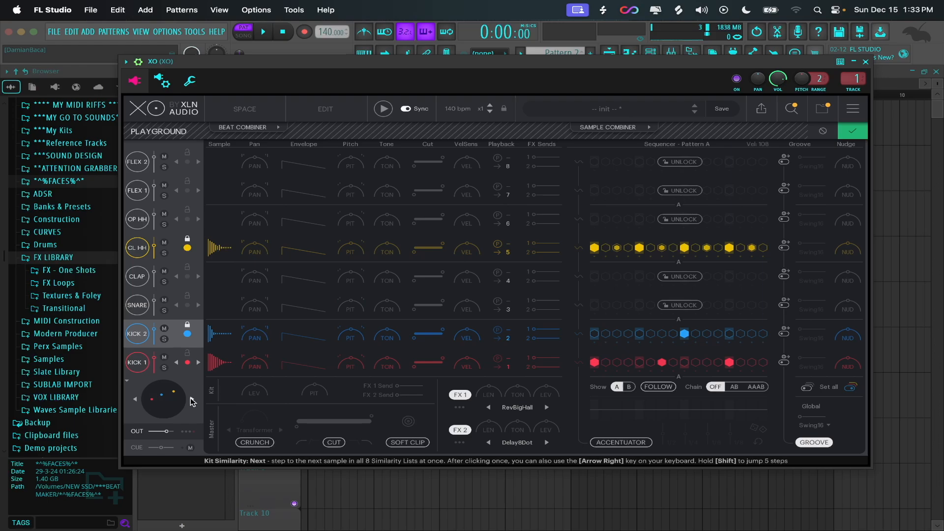
pyautogui.press('space')
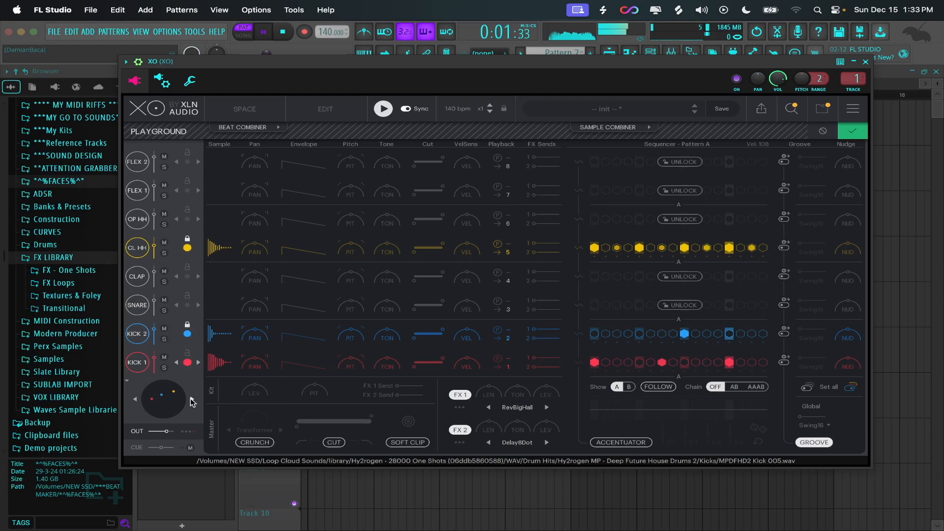
pyautogui.press('space')
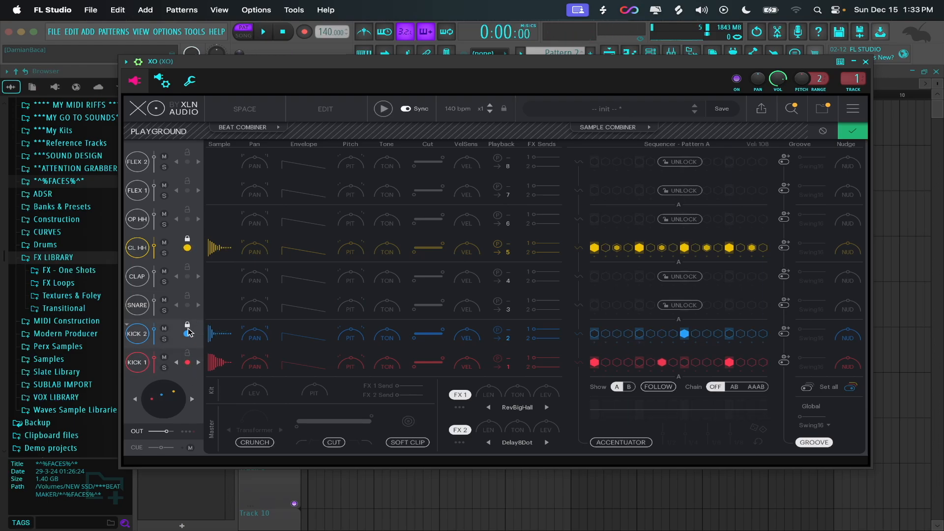
# Unlock the Kick 2 and CL HH samples, step the whole kit through the next similar samples during playback, and stop.
pyautogui.click(187, 354)
pyautogui.click(187, 354)
pyautogui.click(187, 240)
pyautogui.click(192, 399)
pyautogui.press('space')
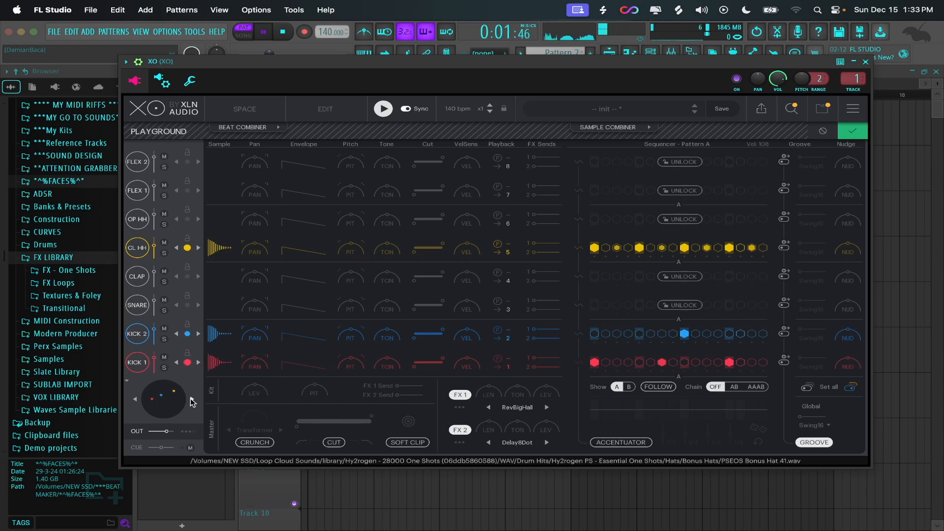
pyautogui.click(192, 401)
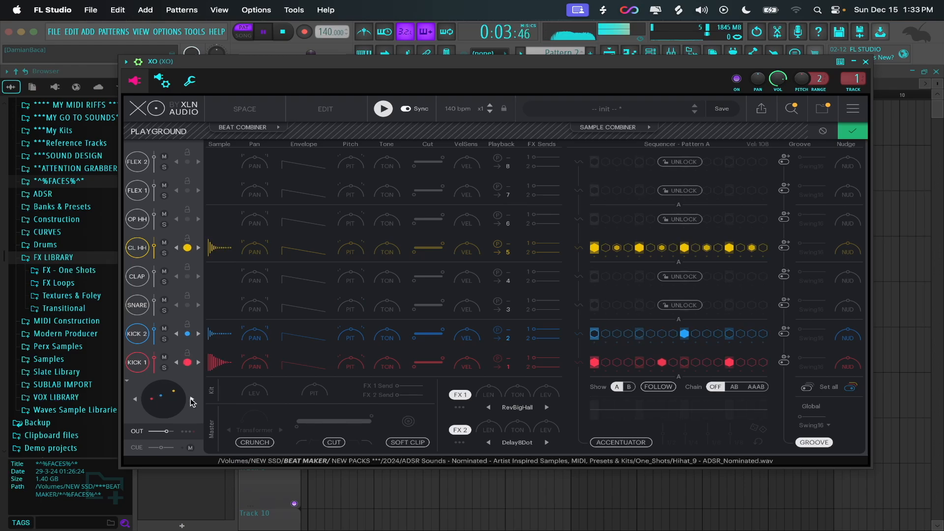
pyautogui.click(192, 401)
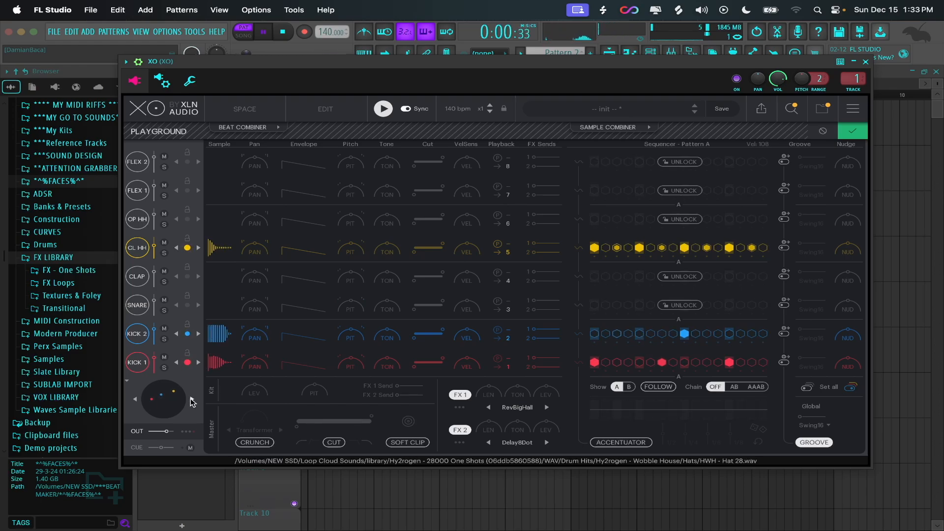
pyautogui.press('space')
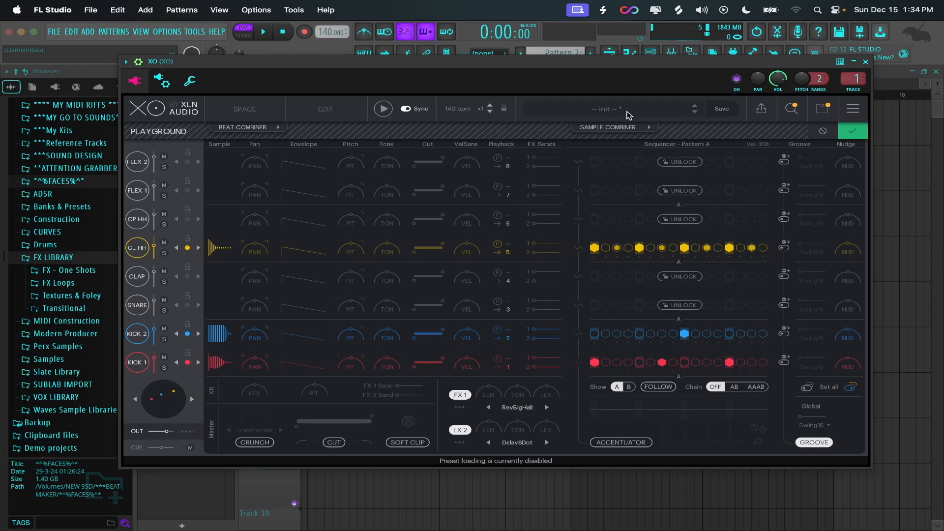
# Open the preset browser, try the AlleyCat preset, load Almost Jungle instead and accept it.
pyautogui.click(722, 109)
pyautogui.click(559, 278)
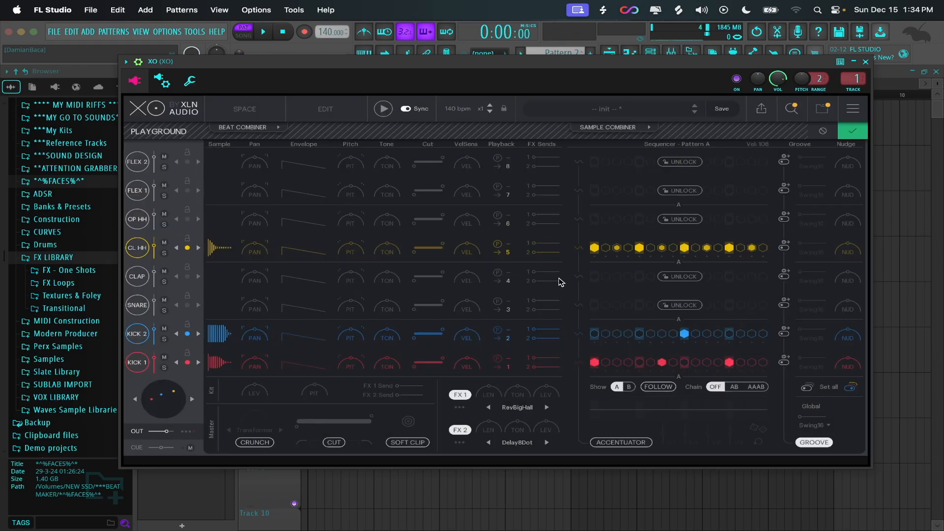
pyautogui.click(608, 113)
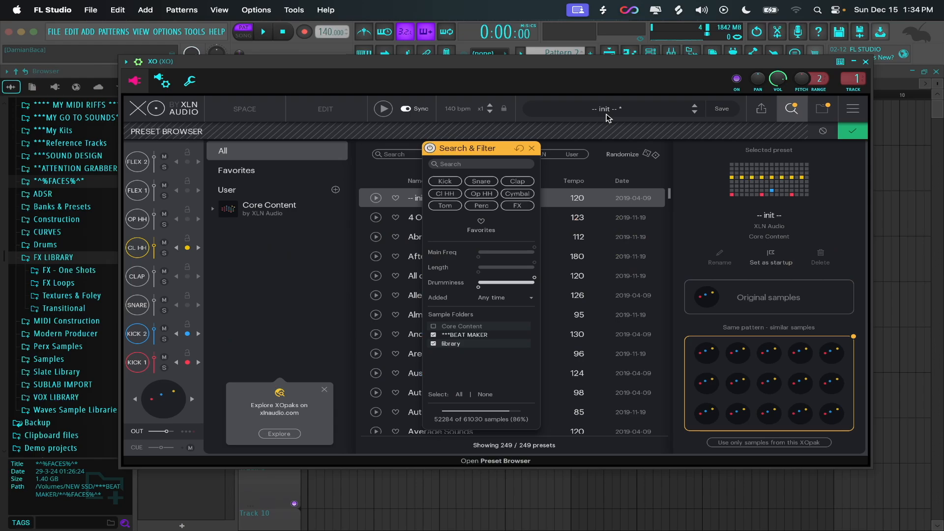
pyautogui.click(532, 148)
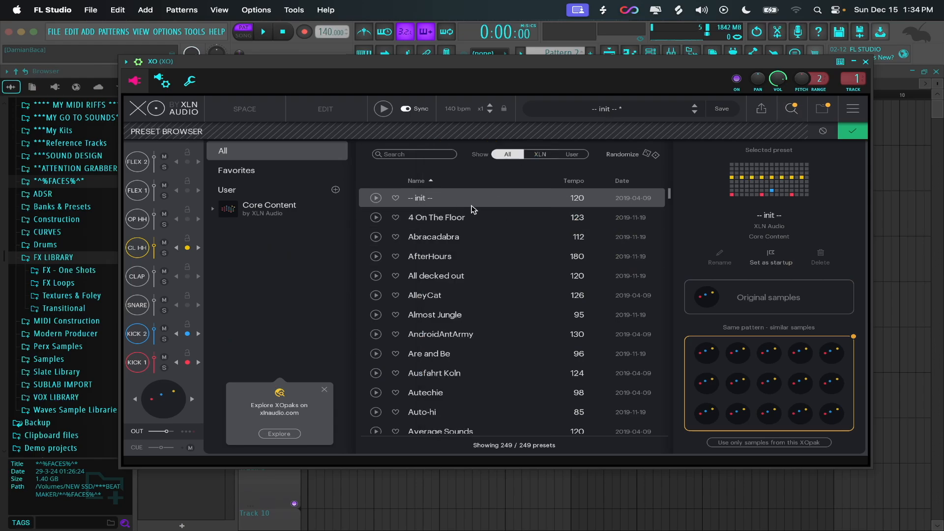
pyautogui.click(446, 299)
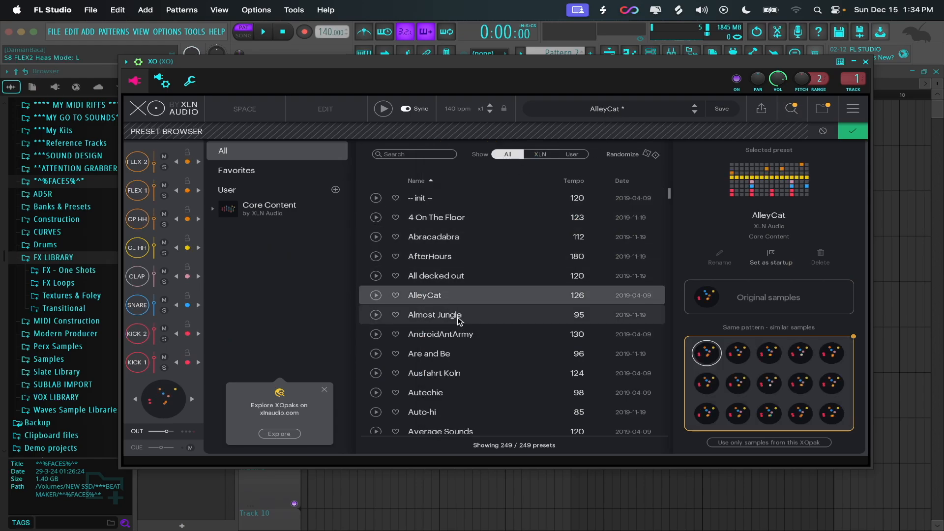
pyautogui.click(459, 320)
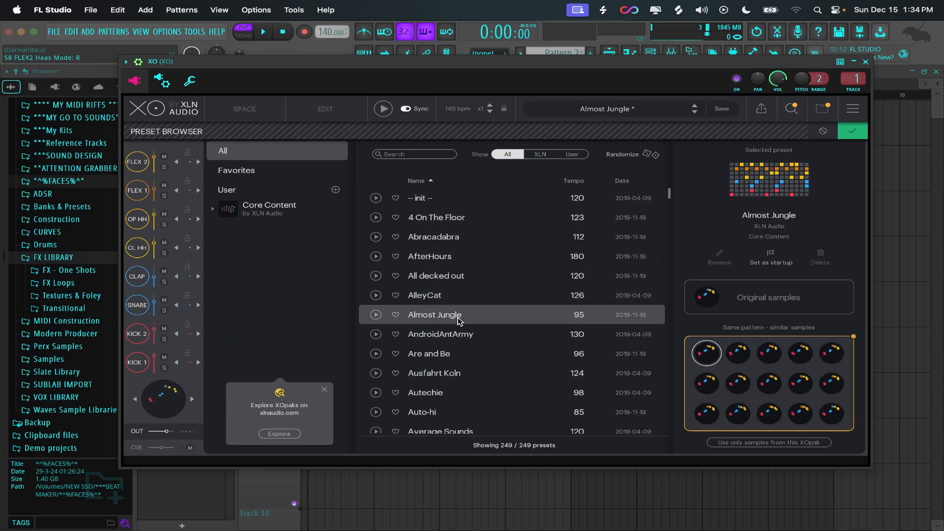
pyautogui.click(848, 134)
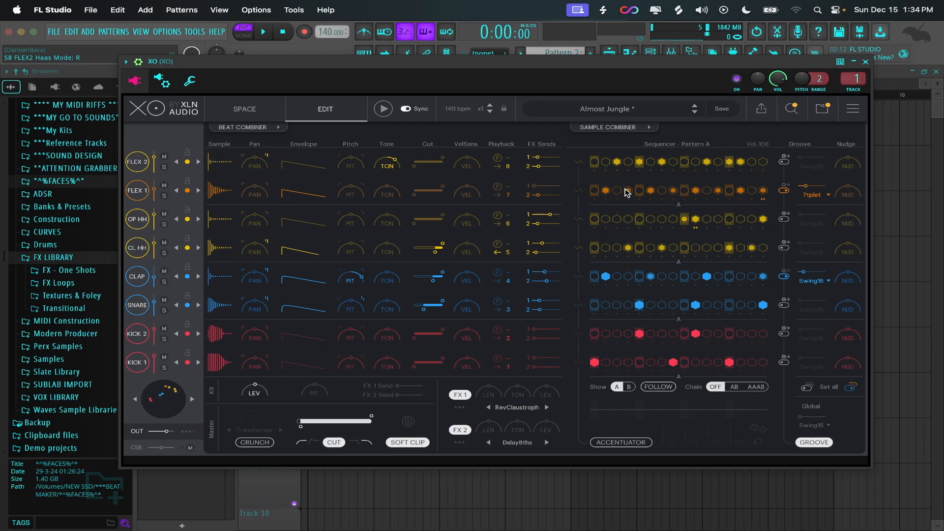
# Play the Almost Jungle beat, step its whole kit to the next similar samples and stop playback.
pyautogui.press('space')
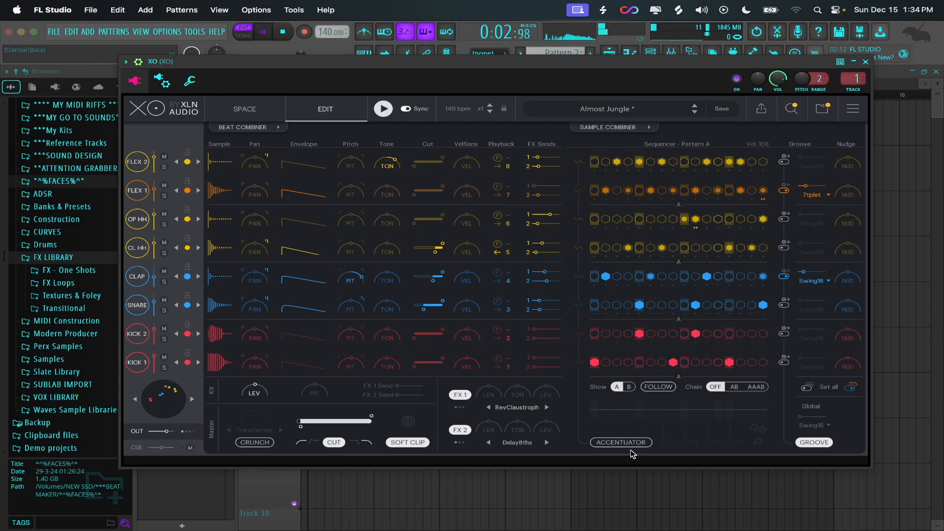
pyautogui.press('space')
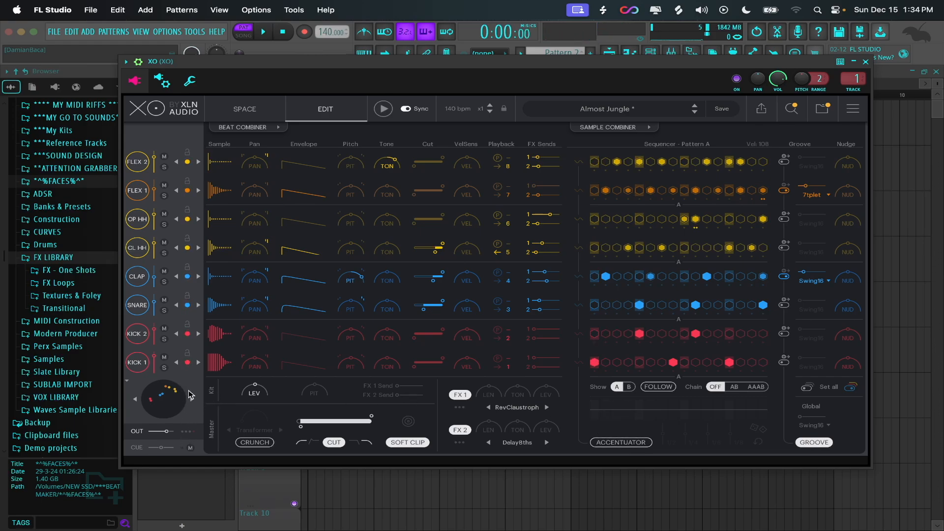
pyautogui.press('space')
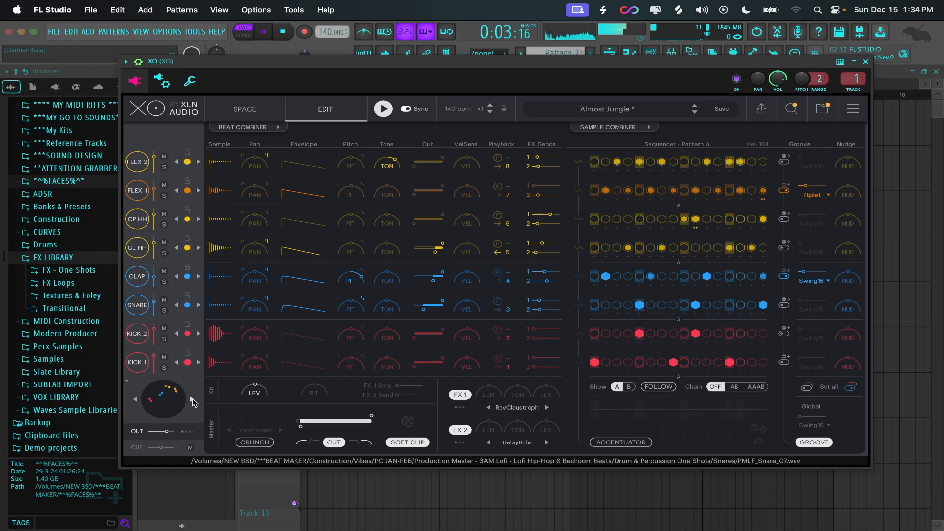
pyautogui.press('space')
# Filter the sample library by the search term "trap" and close the Search & Filter window.
pyautogui.click(792, 108)
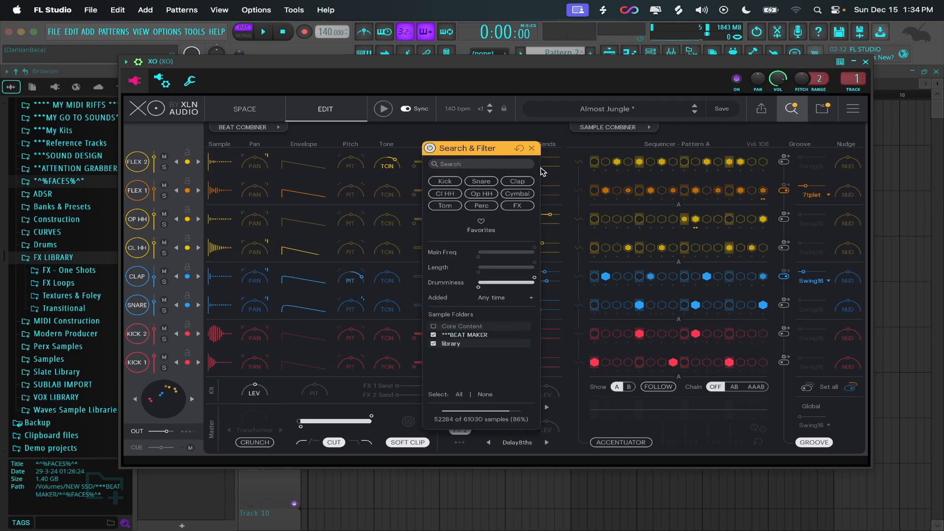
pyautogui.moveTo(483, 151); pyautogui.dragTo(681, 98)
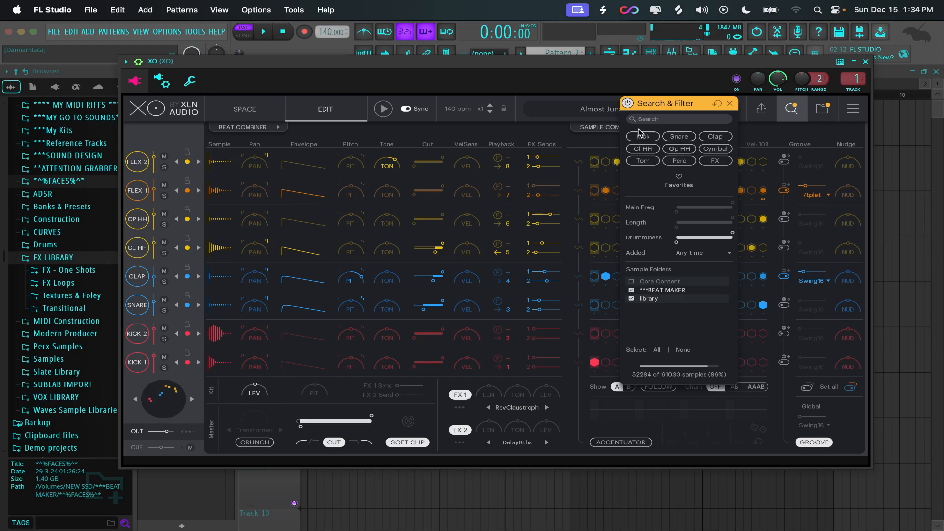
pyautogui.click(689, 119)
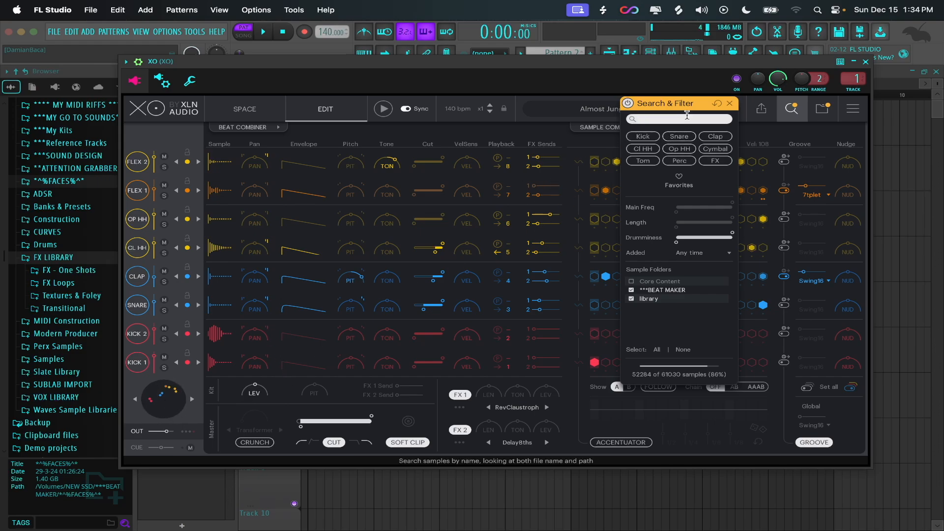
pyautogui.write('trap')
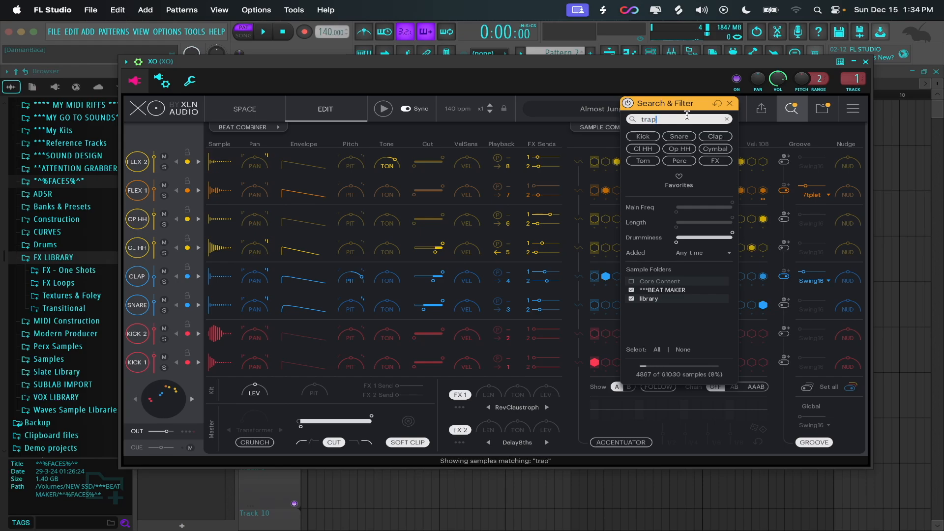
pyautogui.press('Return')
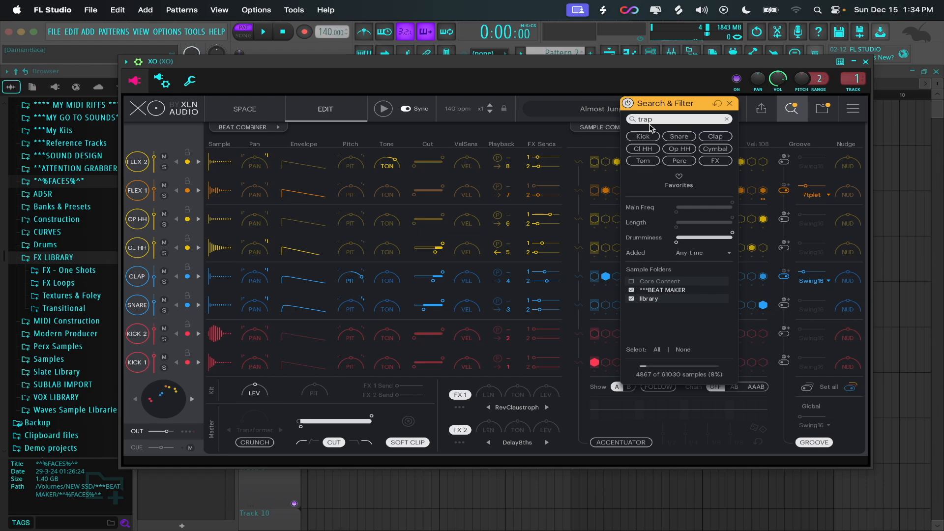
pyautogui.click(730, 103)
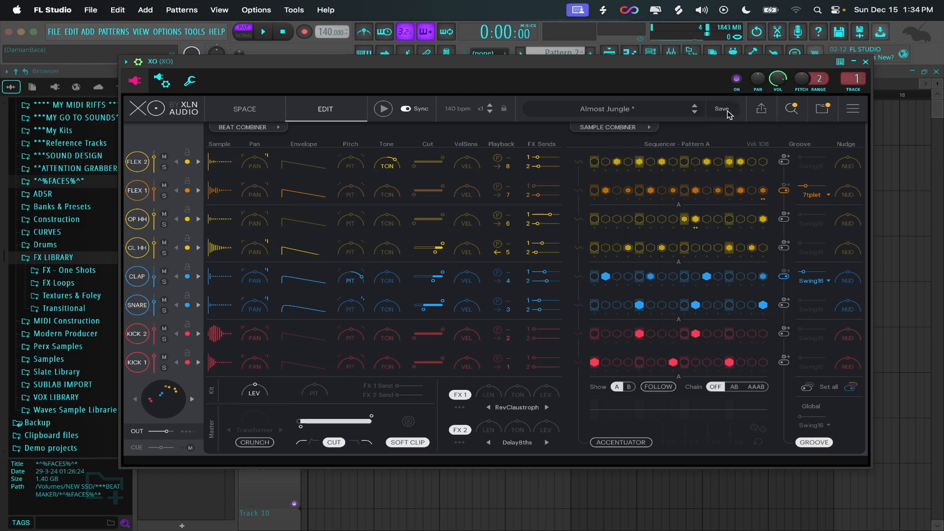
# Step the whole kit forward six times through the trap-filtered similar samples while the beat plays, then stop playback.
pyautogui.press('space')
pyautogui.click(191, 402)
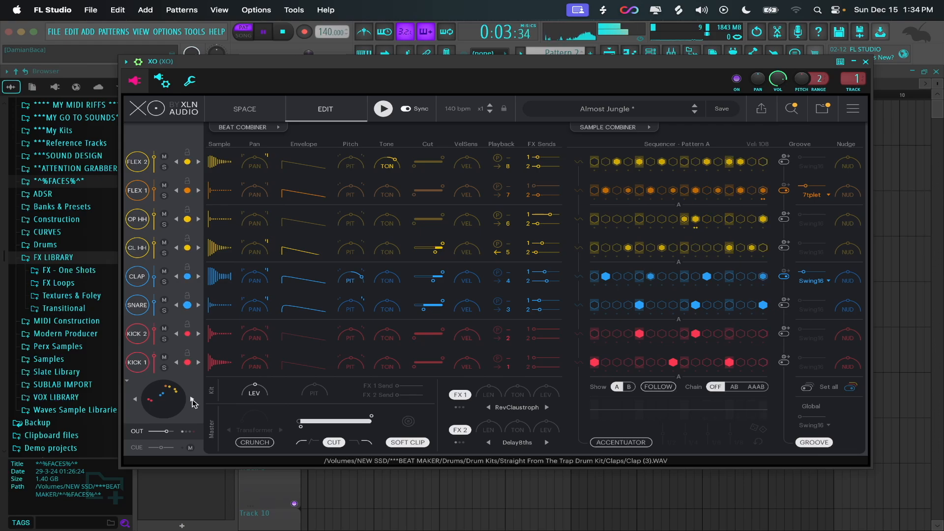
pyautogui.click(191, 401)
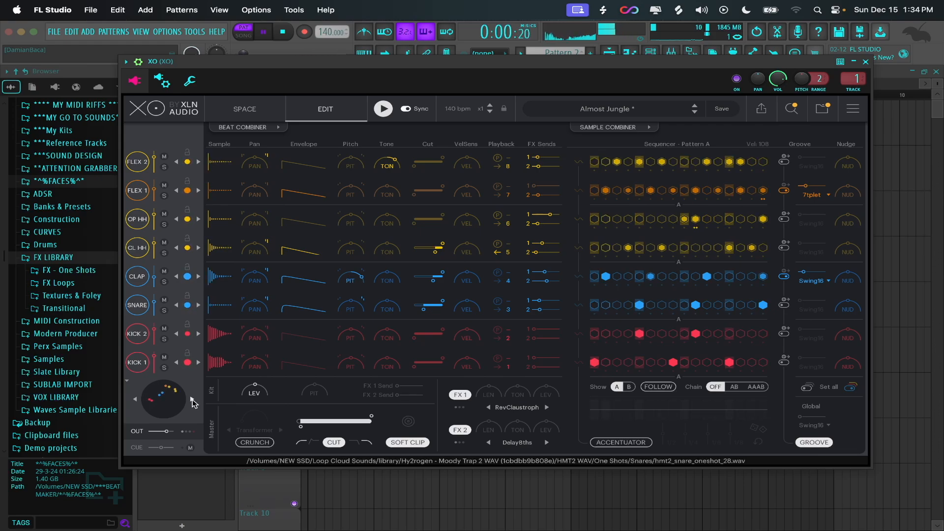
pyautogui.click(191, 402)
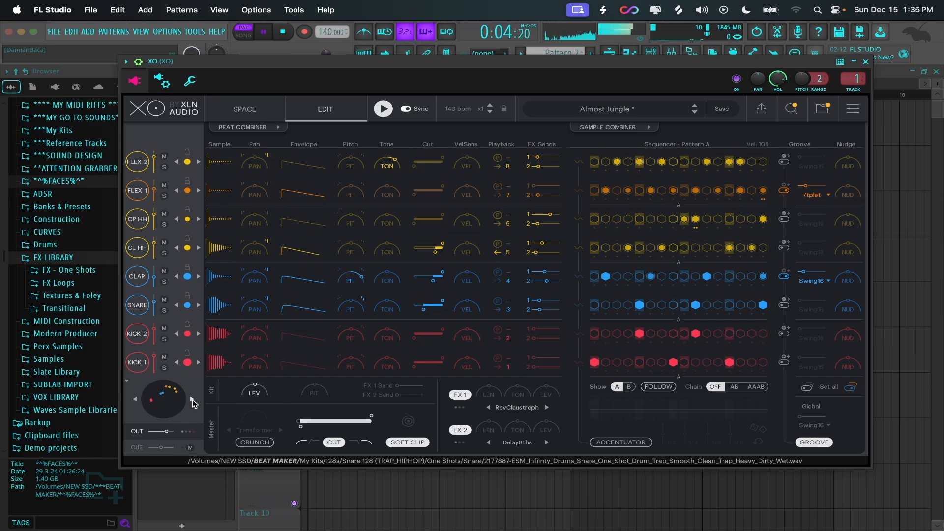
pyautogui.click(191, 401)
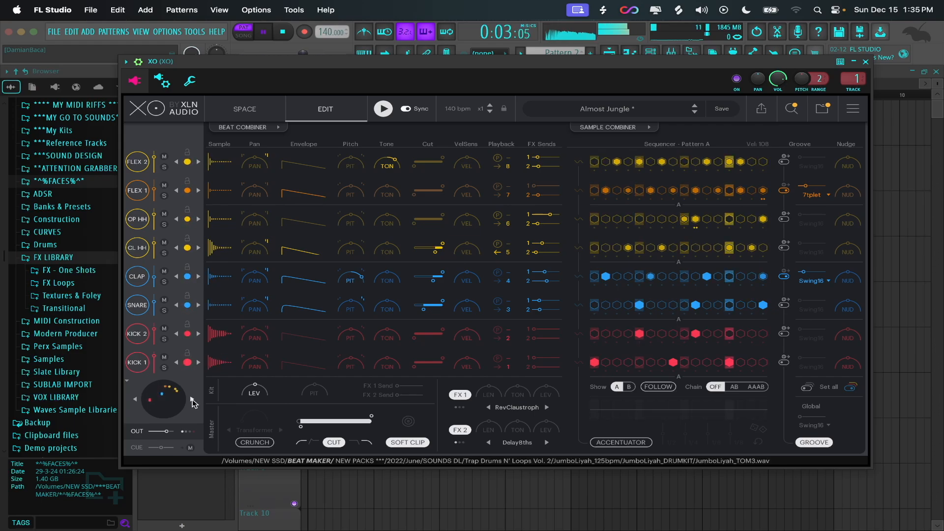
pyautogui.click(192, 401)
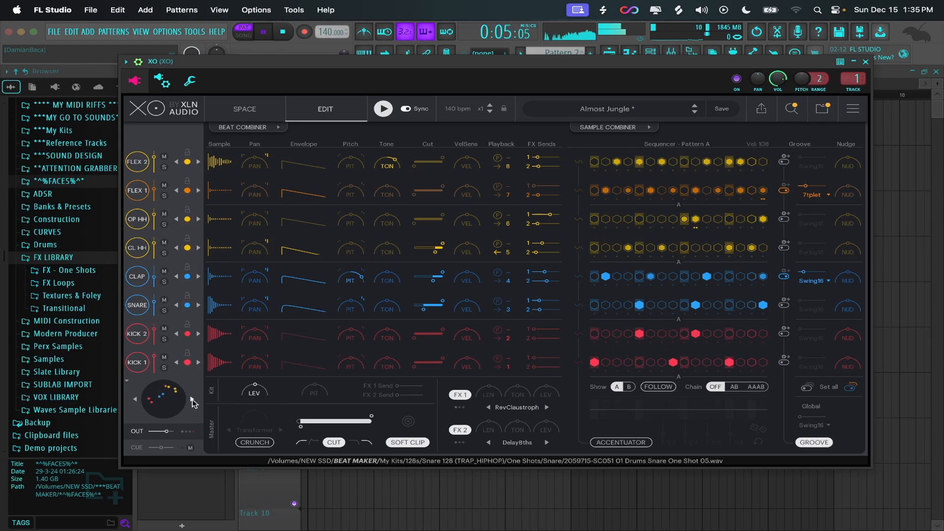
pyautogui.click(191, 401)
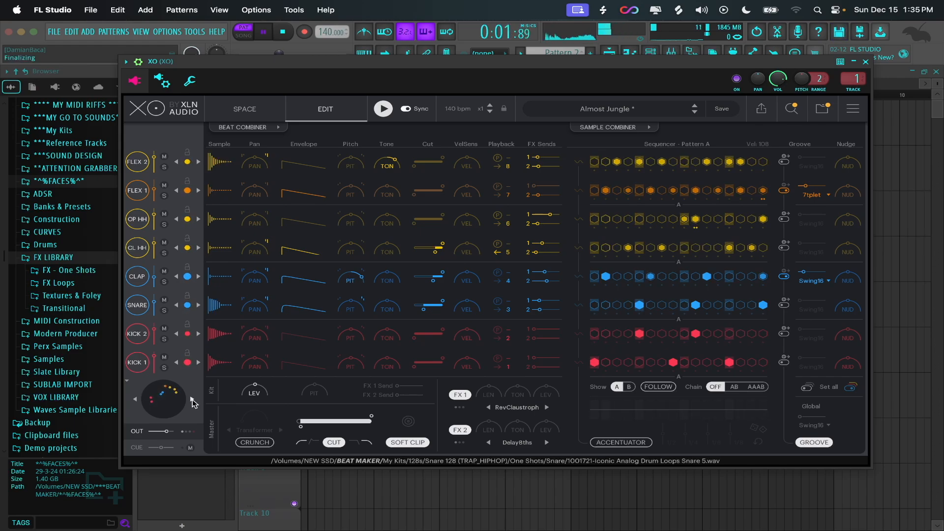
pyautogui.press('space')
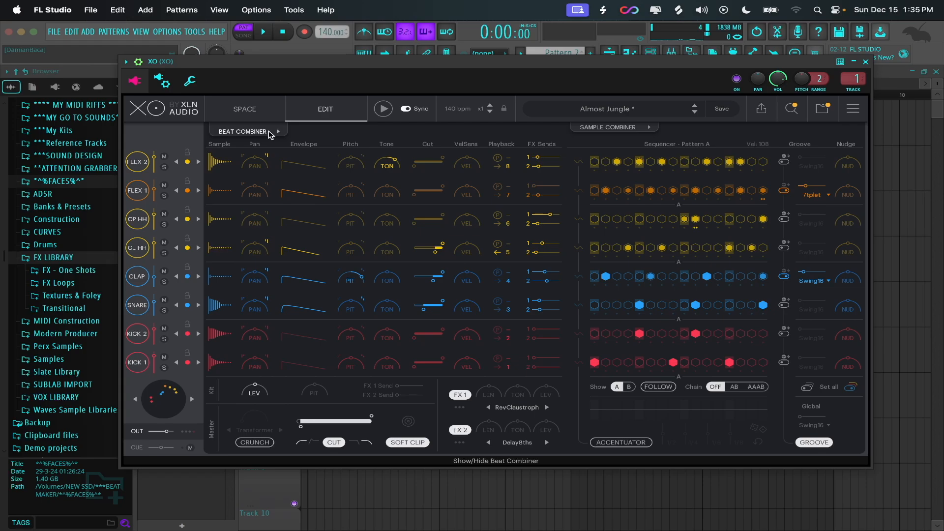
# Open the Beat Combiner, try the first basic OP HH and third basic Snare pattern, restore both originals and play the beat.
pyautogui.click(270, 132)
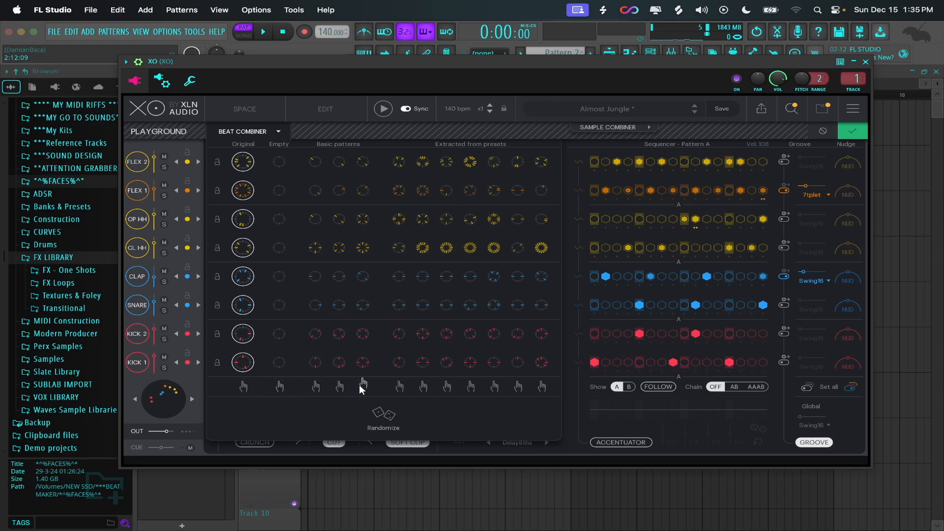
pyautogui.click(319, 219)
pyautogui.click(363, 308)
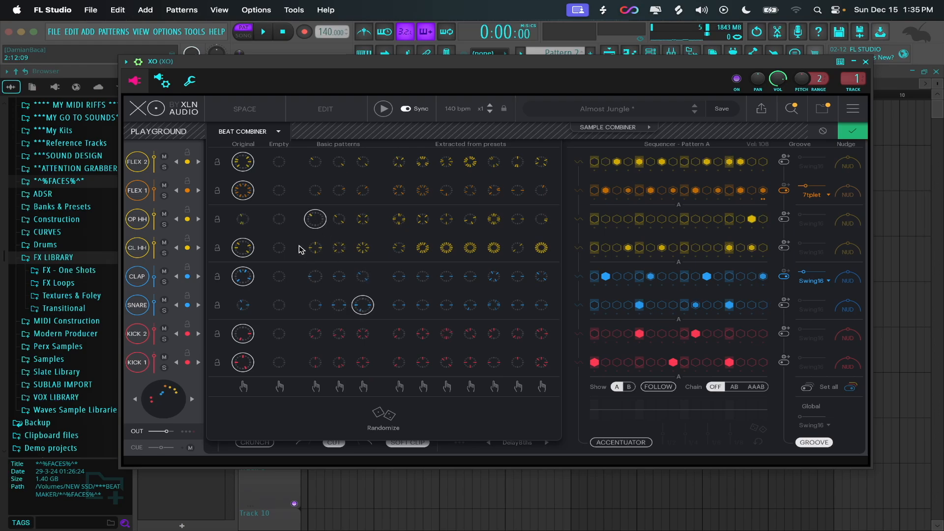
pyautogui.click(250, 217)
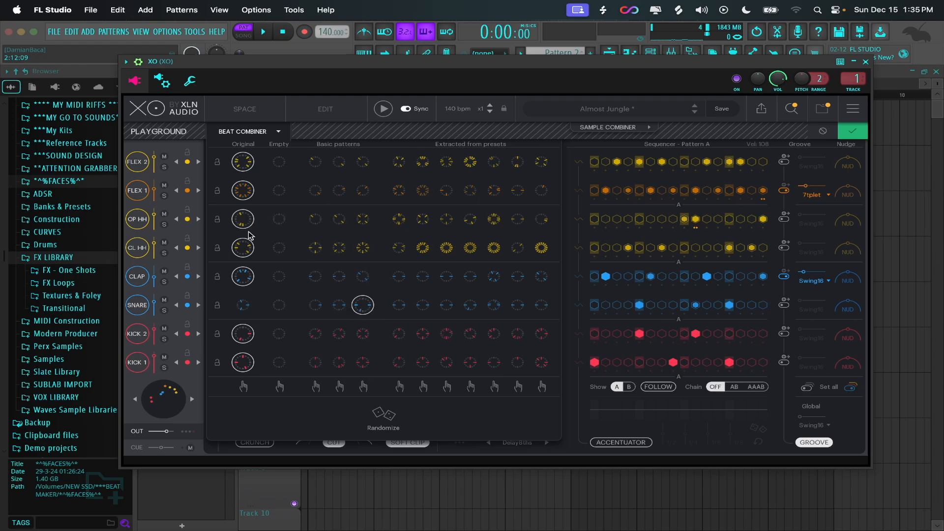
pyautogui.click(243, 308)
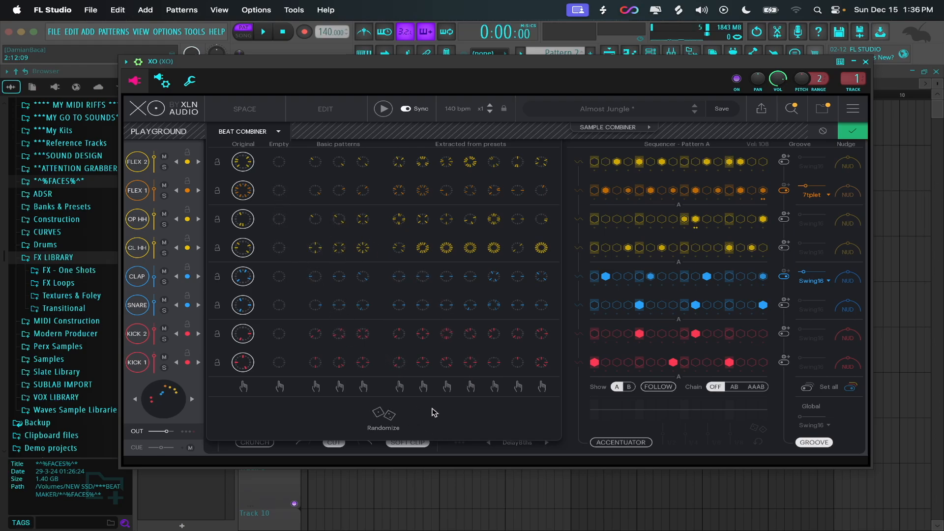
pyautogui.press('space')
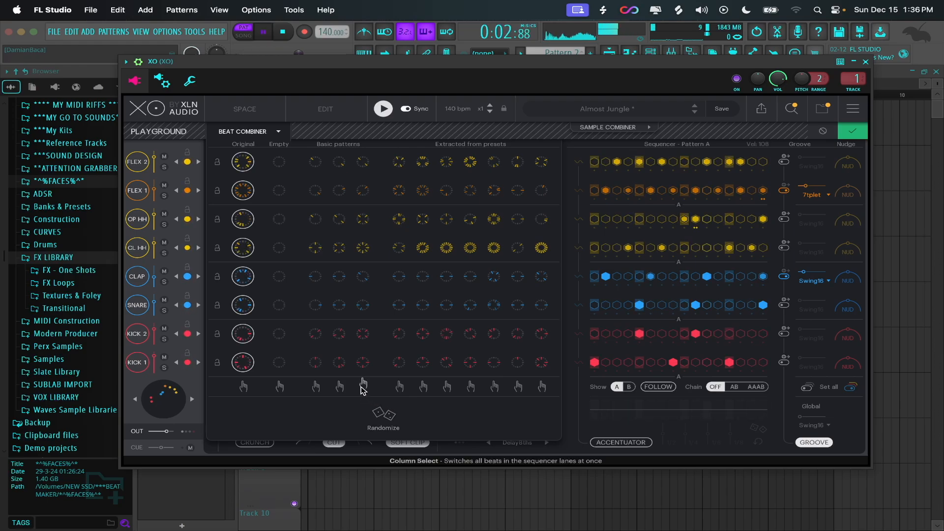
# Switch all lanes to the third basic pattern column, the fourth extracted column and the third extracted column while the beat plays.
pyautogui.click(362, 387)
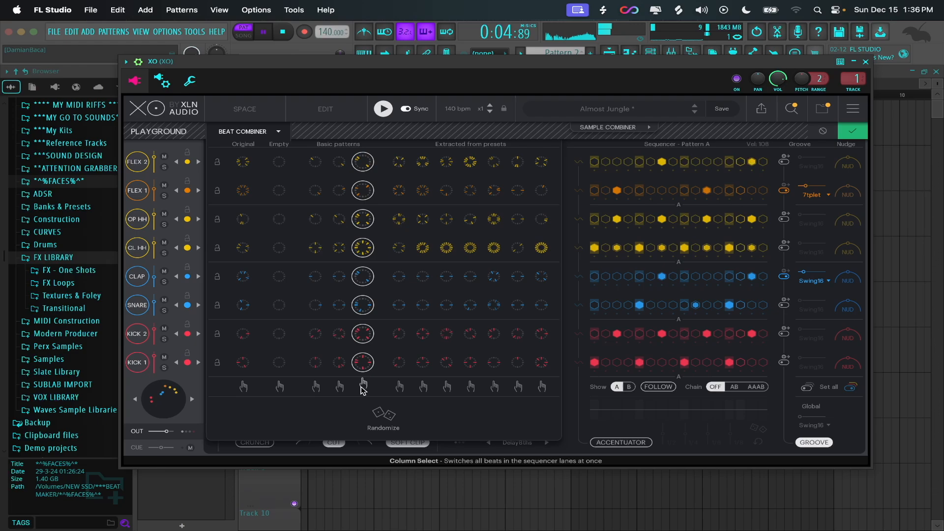
pyautogui.click(467, 388)
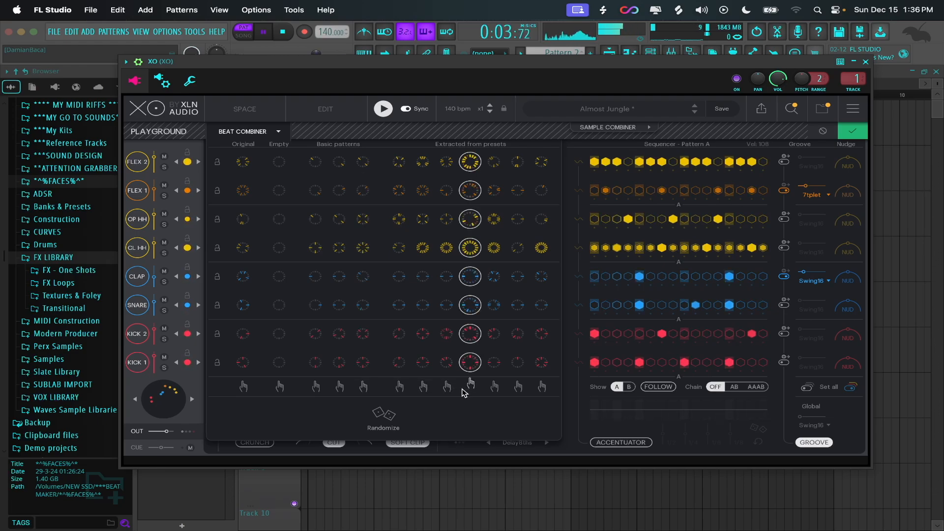
pyautogui.click(446, 386)
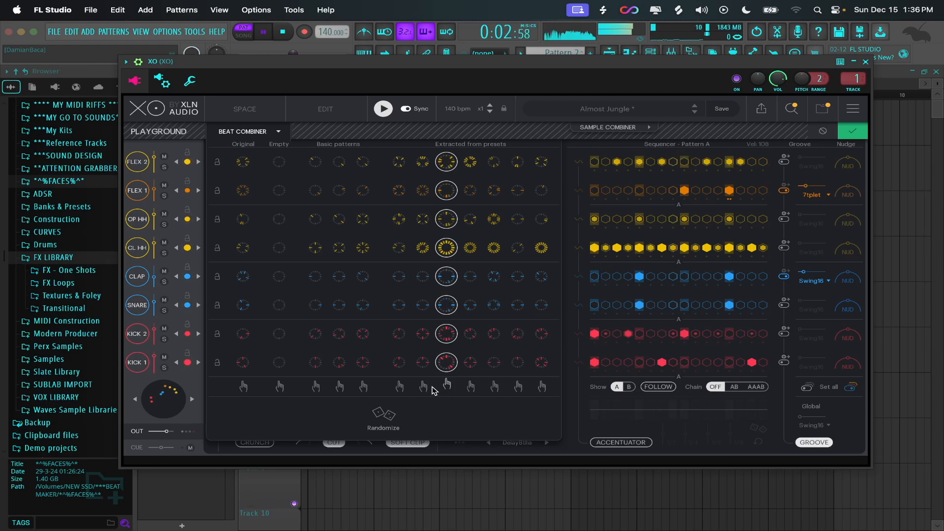
# Randomize the patterns of all lanes five times, pausing playback before the last randomization and restarting it.
pyautogui.click(380, 416)
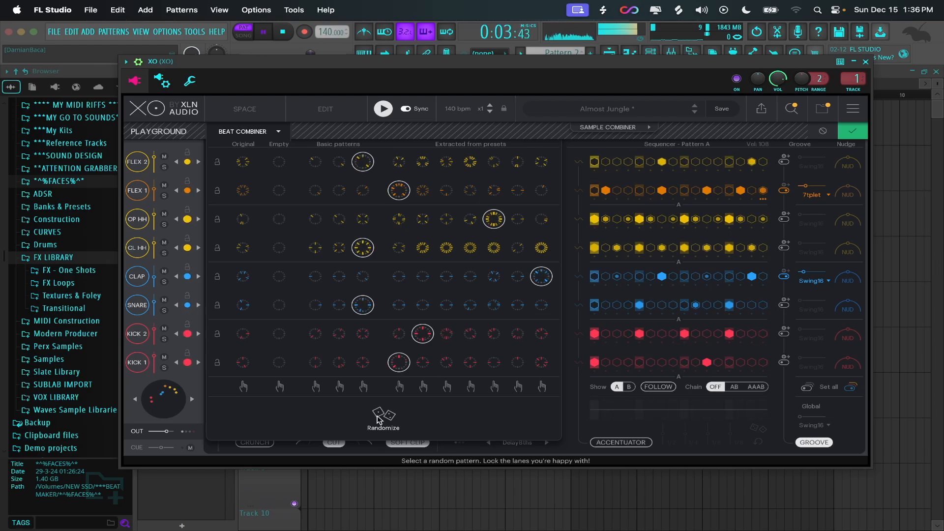
pyautogui.click(380, 417)
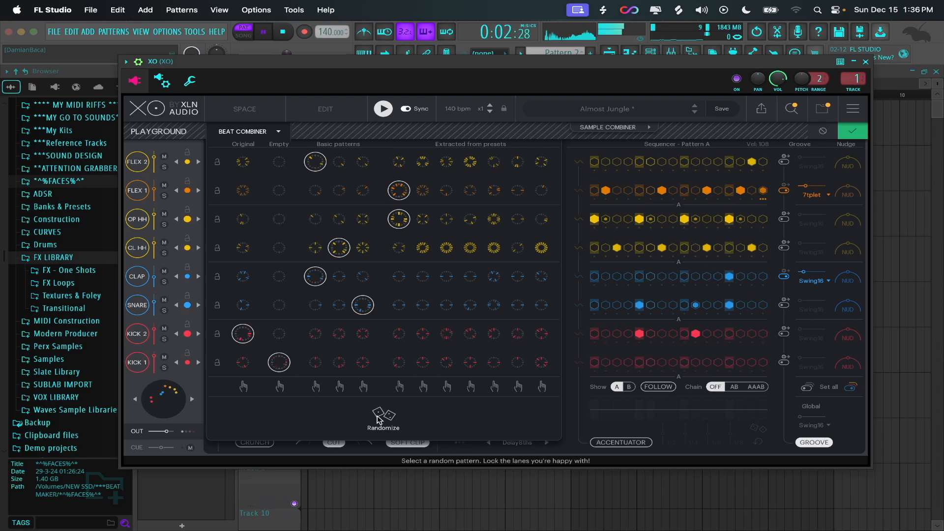
pyautogui.click(379, 417)
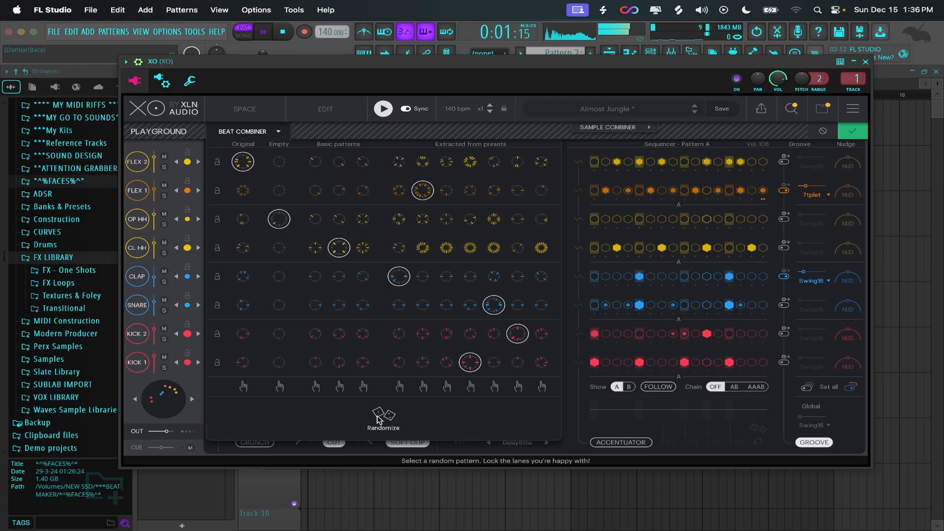
pyautogui.click(379, 417)
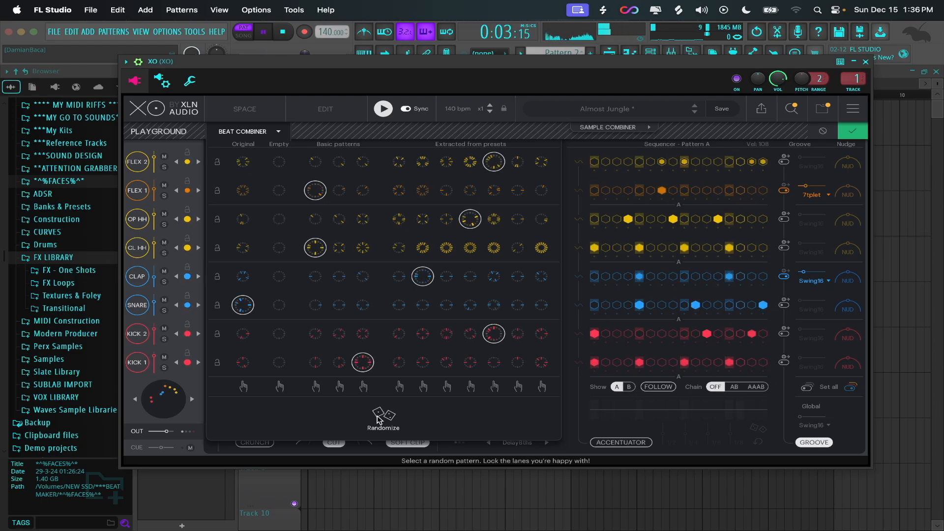
pyautogui.press('space')
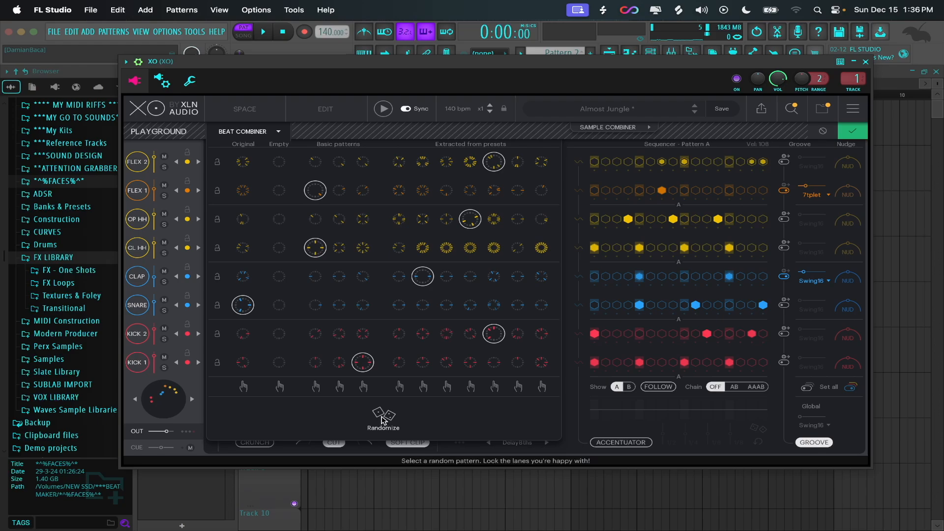
pyautogui.click(383, 417)
pyautogui.press('space')
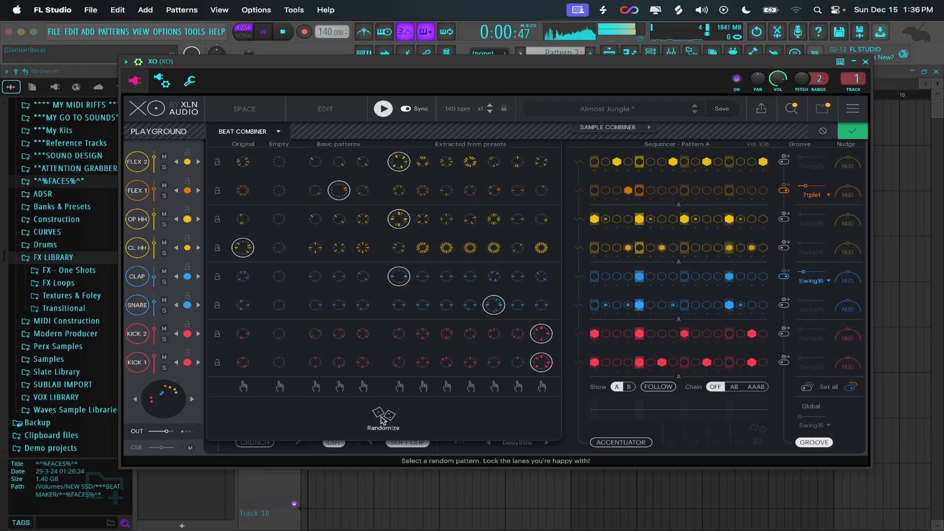
# Step the whole kit to the next similar samples and randomize the lane patterns three times while the beat plays.
pyautogui.click(192, 400)
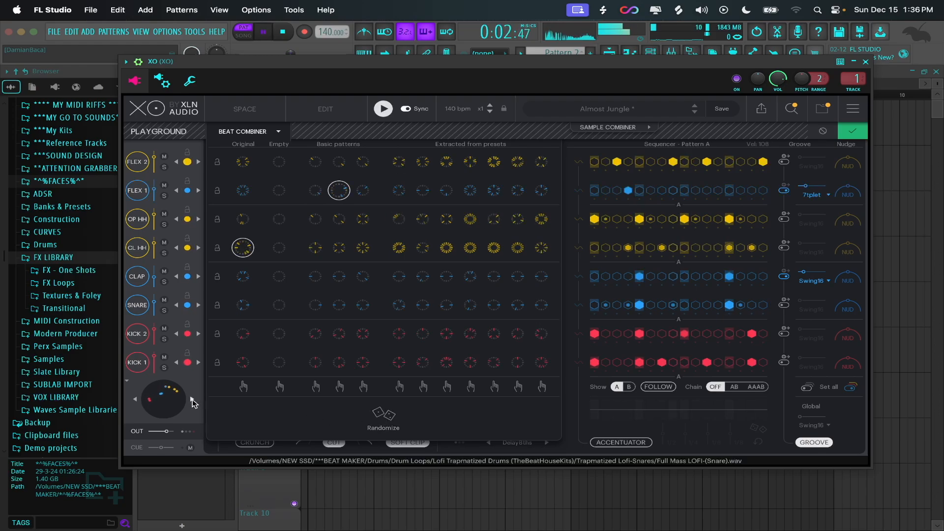
pyautogui.click(384, 415)
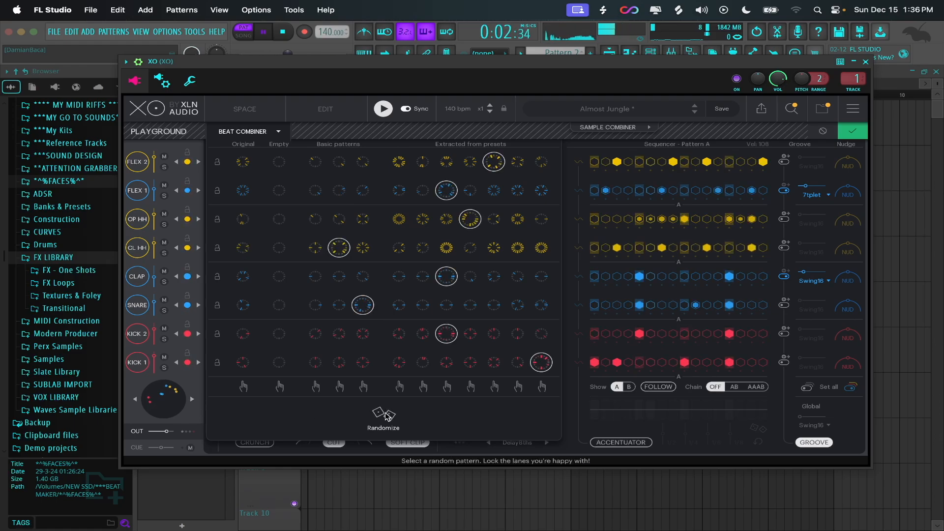
pyautogui.click(386, 415)
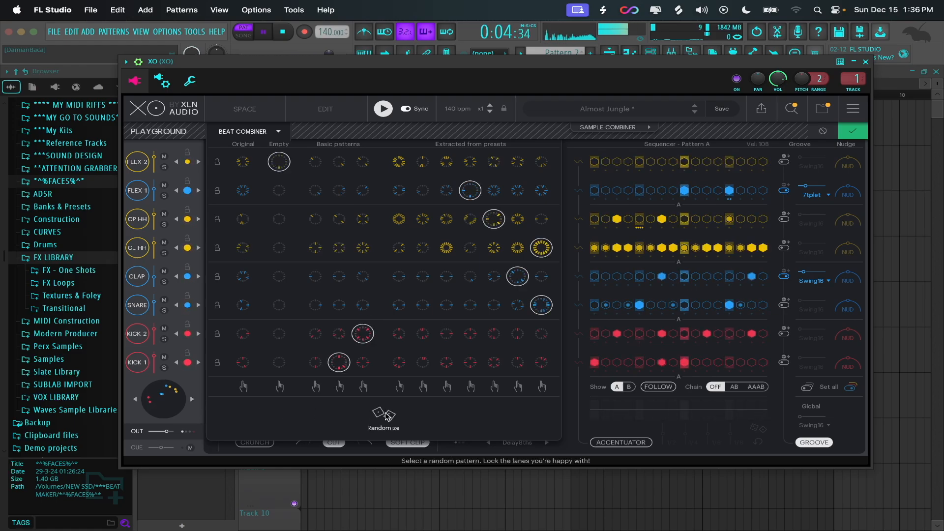
pyautogui.click(386, 416)
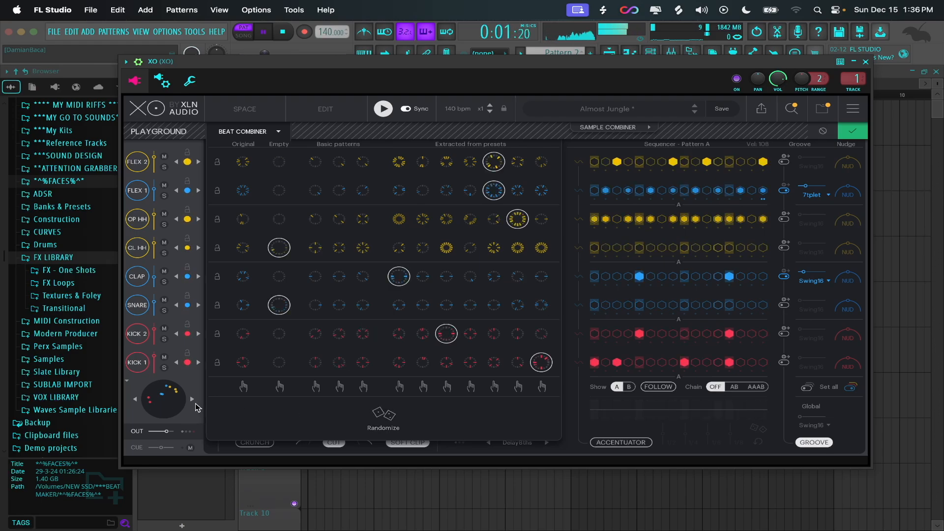
# Advance the whole kit to further similar samples, randomizing the lane patterns repeatedly in between, and stop playback.
pyautogui.click(192, 400)
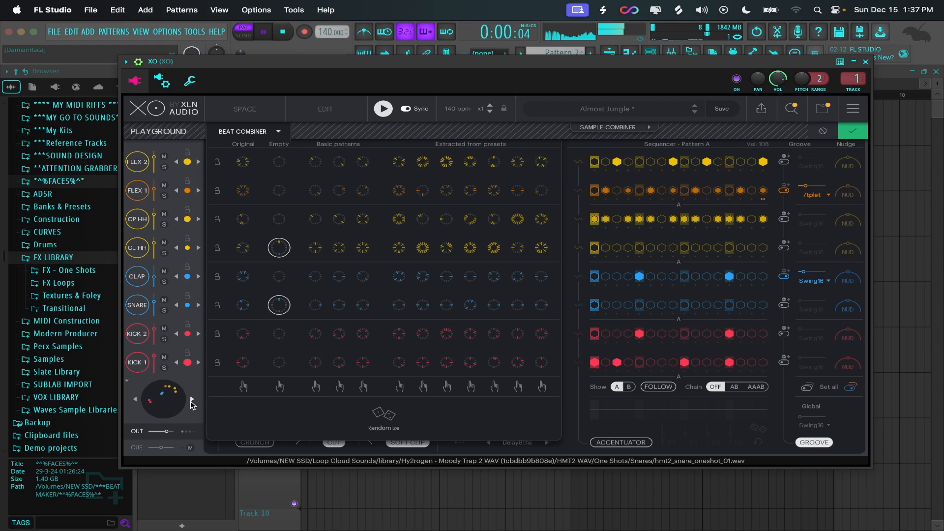
pyautogui.click(386, 419)
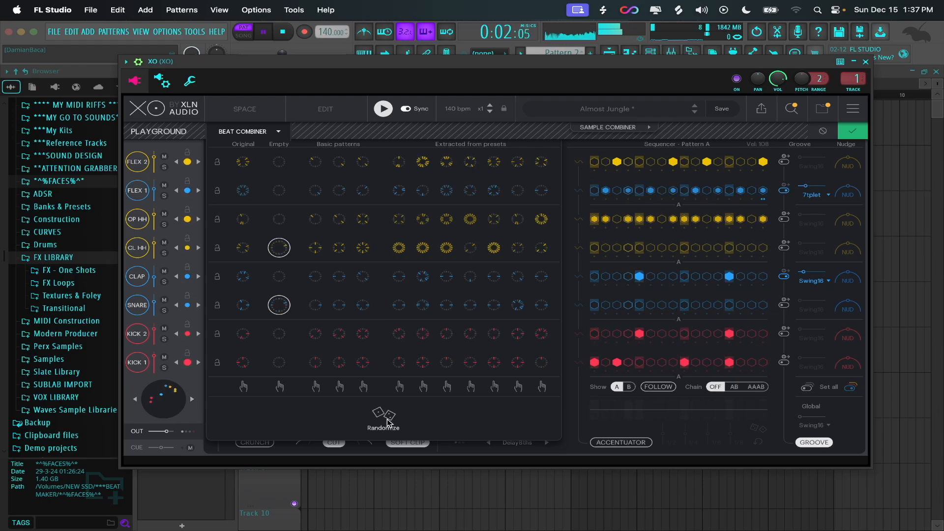
pyautogui.click(387, 422)
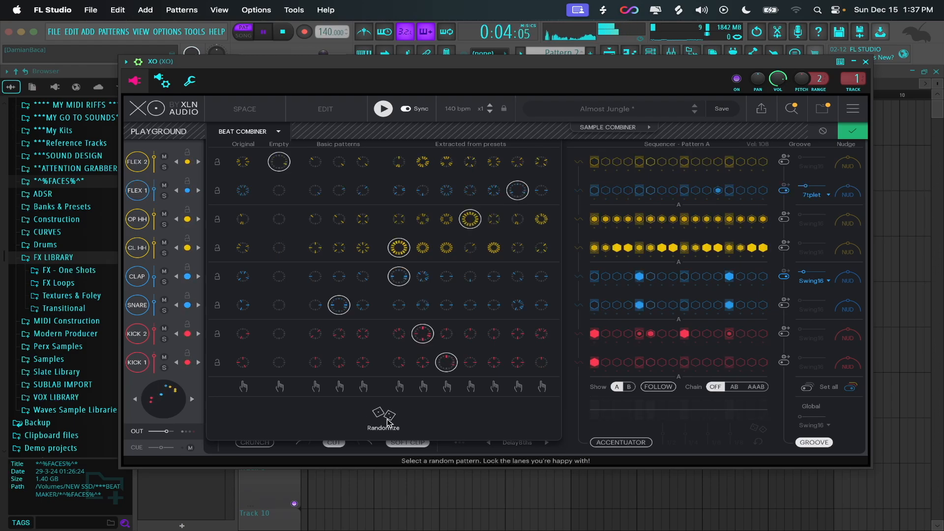
pyautogui.click(387, 422)
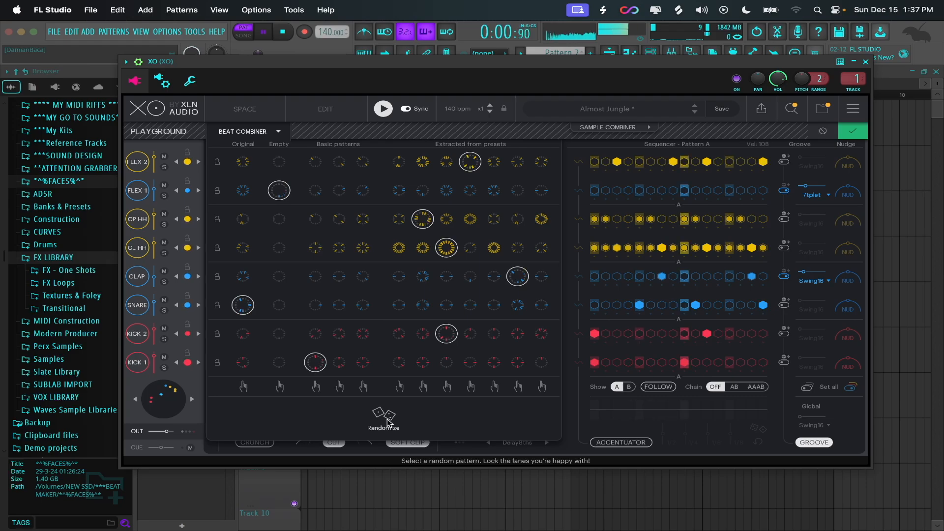
pyautogui.click(378, 422)
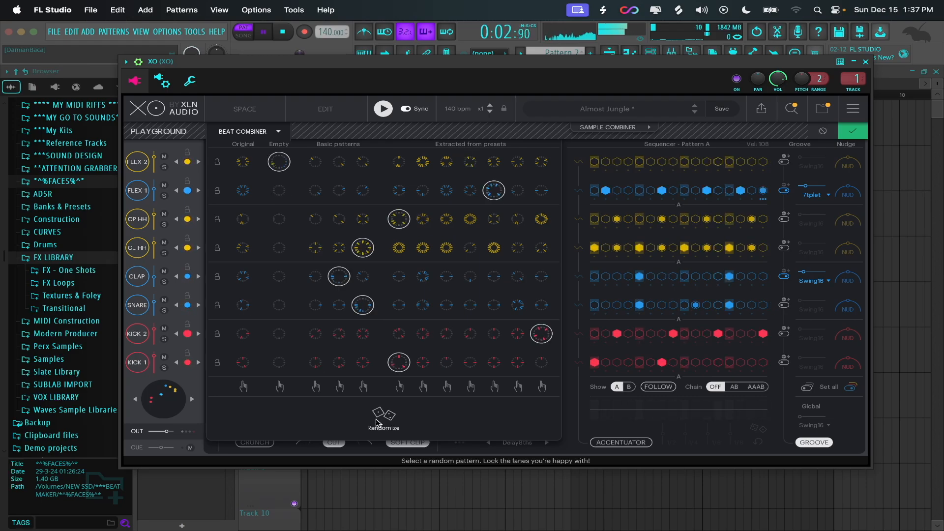
pyautogui.click(191, 401)
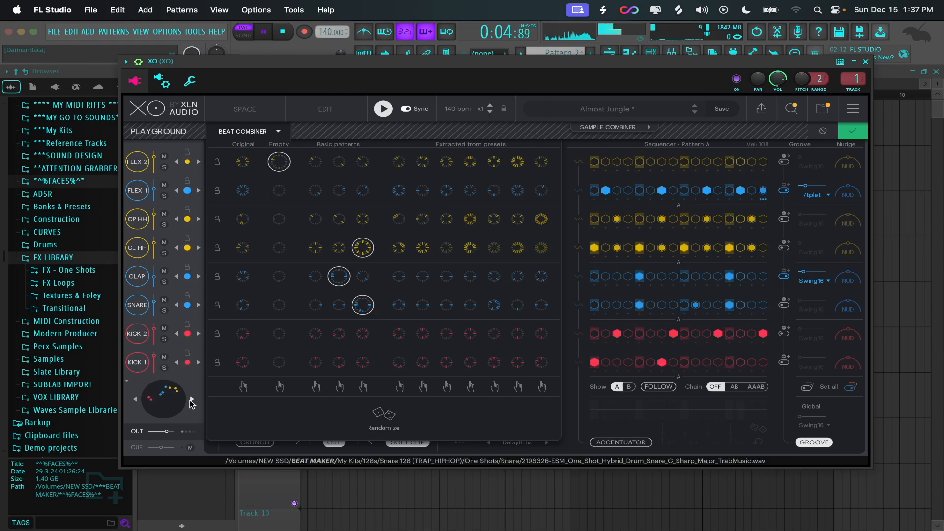
pyautogui.press('space')
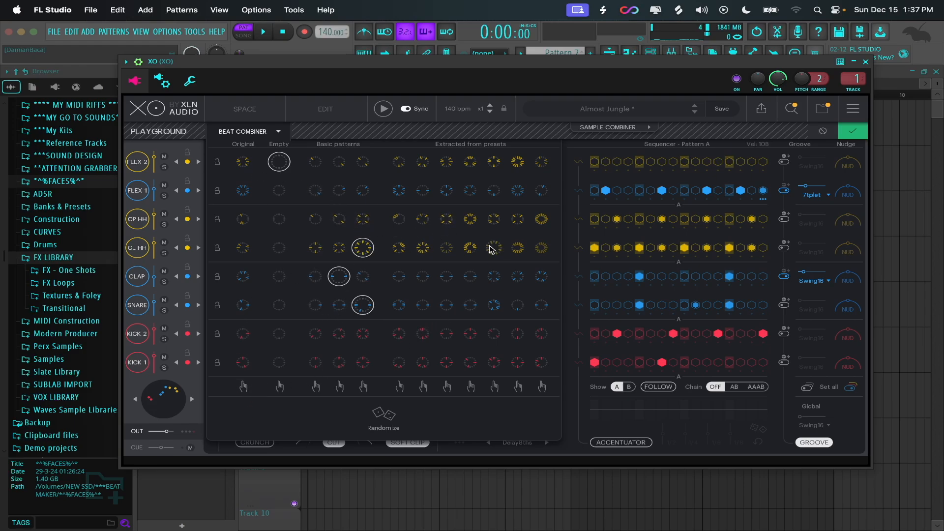
# Empty the patterns of all lanes, give only CL HH the fourth extracted pattern and play it.
pyautogui.click(470, 248)
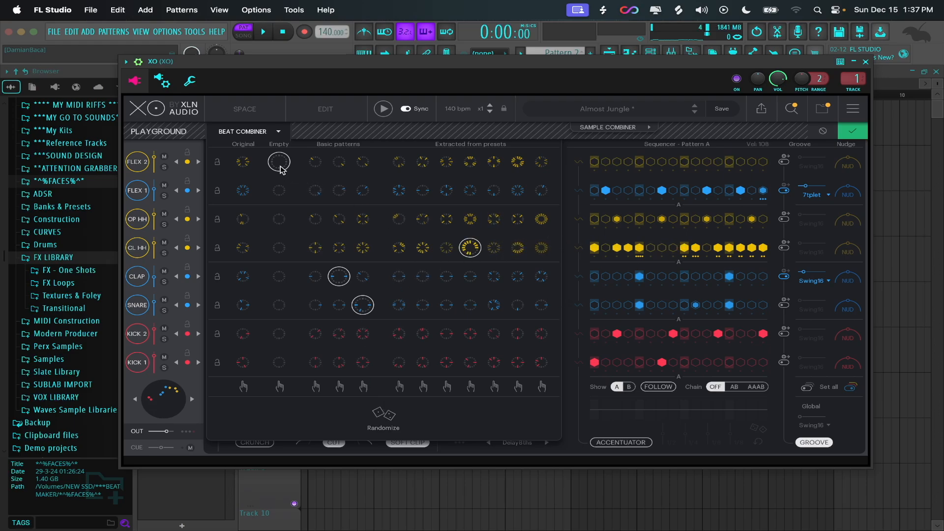
pyautogui.click(279, 219)
pyautogui.click(279, 386)
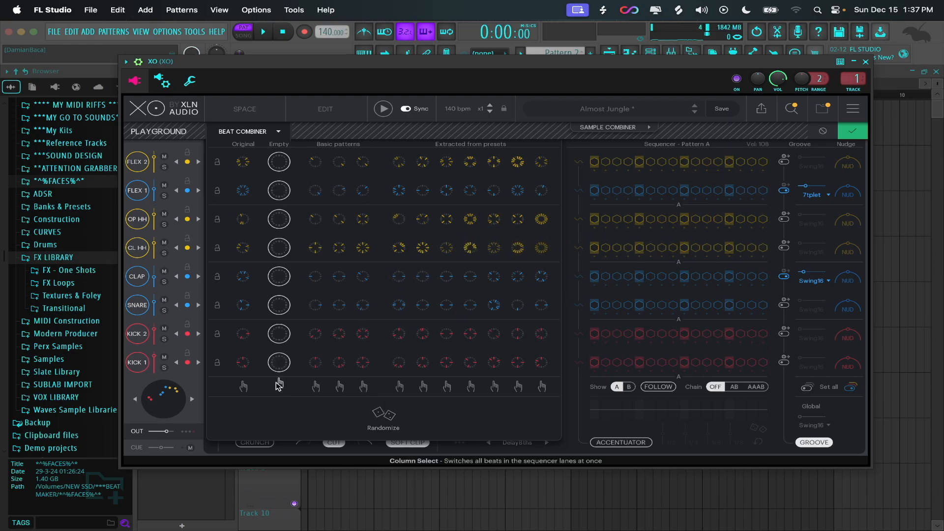
pyautogui.click(470, 248)
pyautogui.press('space')
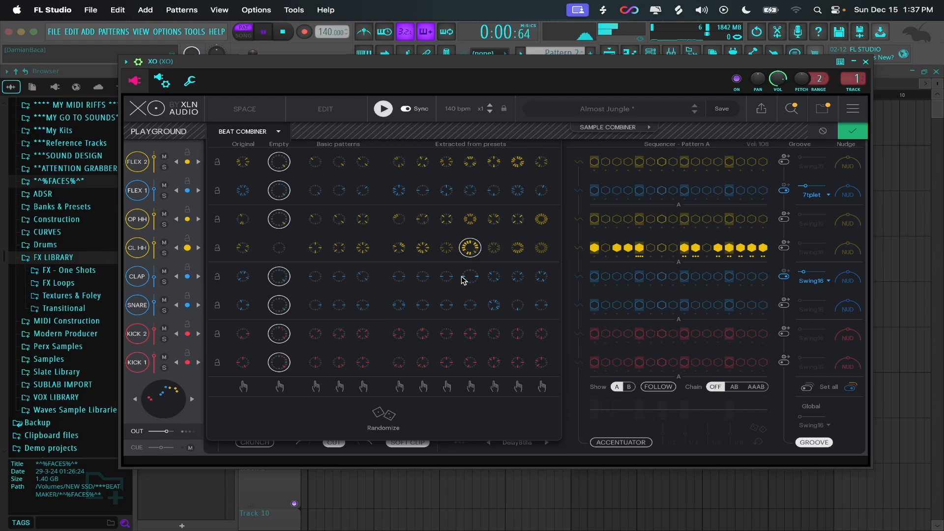
# Audition the fourth extracted pattern on OP HH together with CL HH, and try the fifth extracted pattern on CL HH.
pyautogui.press('space')
pyautogui.click(470, 219)
pyautogui.press('space')
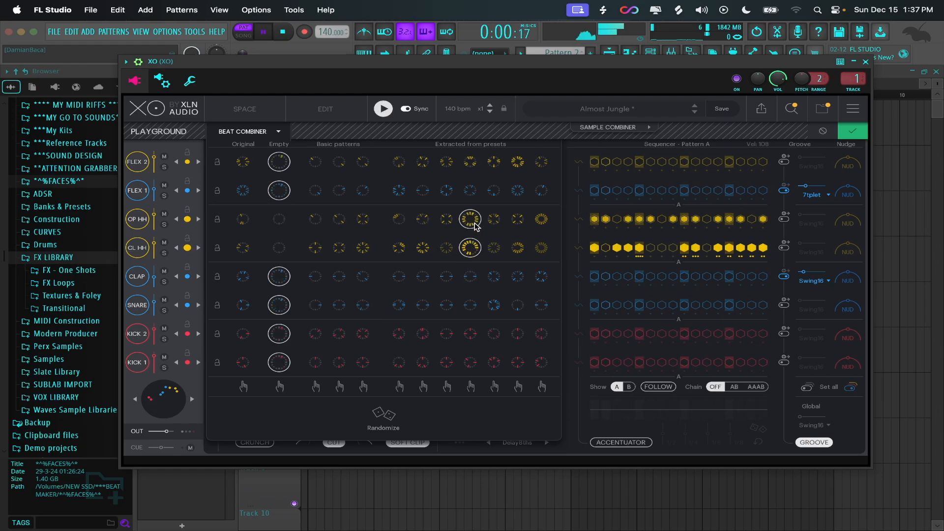
pyautogui.press('space')
pyautogui.click(497, 244)
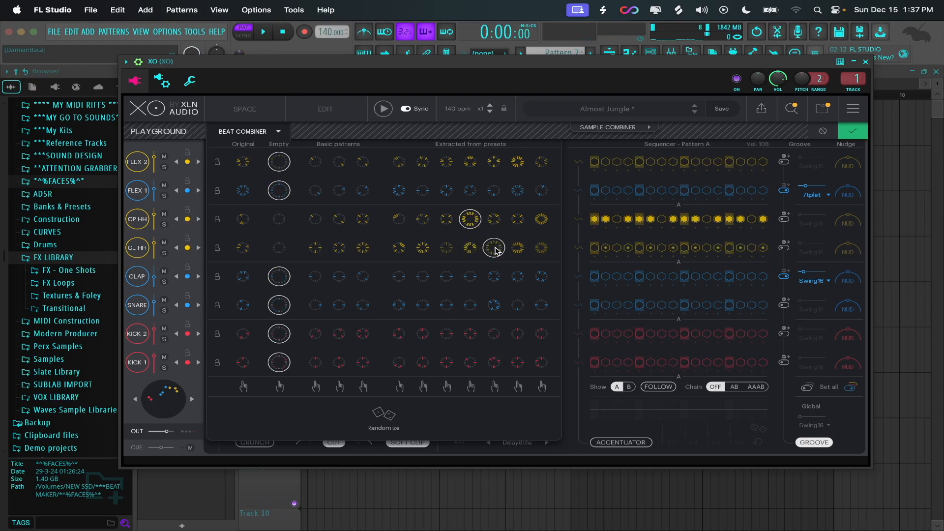
pyautogui.press('space')
pyautogui.press('space')
# Return CL HH to its fourth extracted pattern, empty OP HH, and audition the second and first extracted patterns on CL HH.
pyautogui.click(470, 247)
pyautogui.press('space')
pyautogui.click(285, 221)
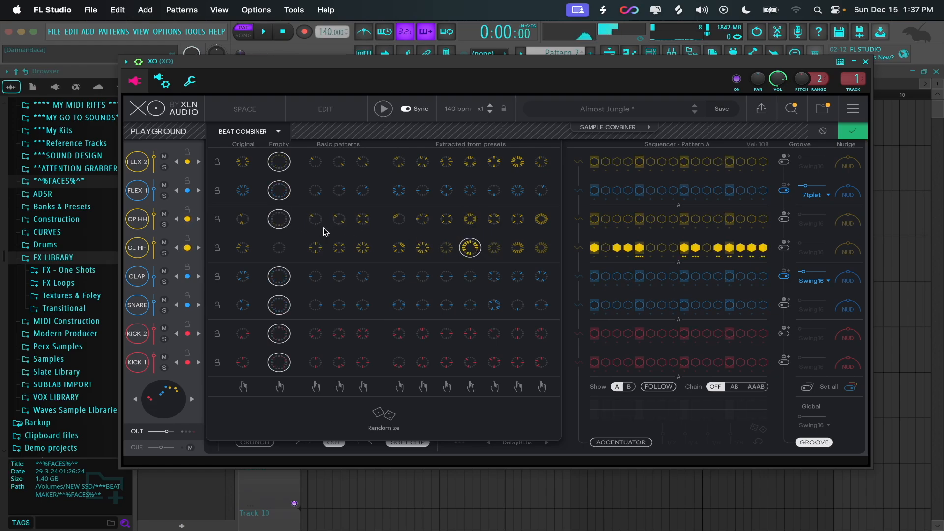
pyautogui.click(423, 247)
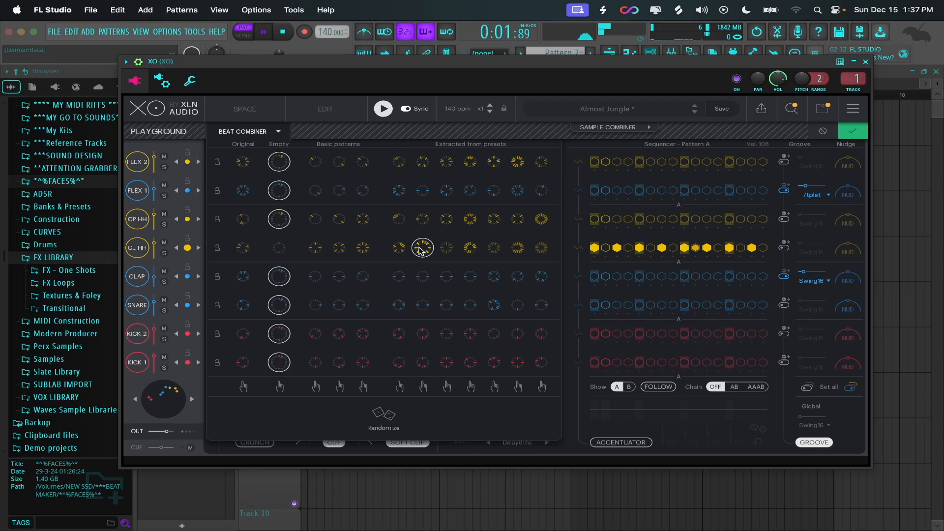
pyautogui.click(399, 247)
# Swap the CL HH sample for ht2_hat_partner.wav in the Hot Swap Sample Browser, accept it and stop playback.
pyautogui.click(187, 248)
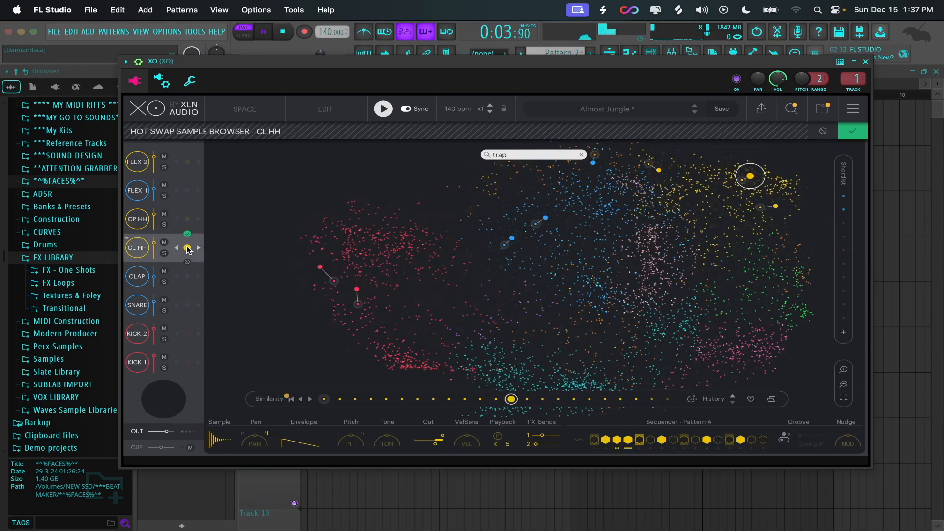
pyautogui.moveTo(713, 197); pyautogui.dragTo(690, 193)
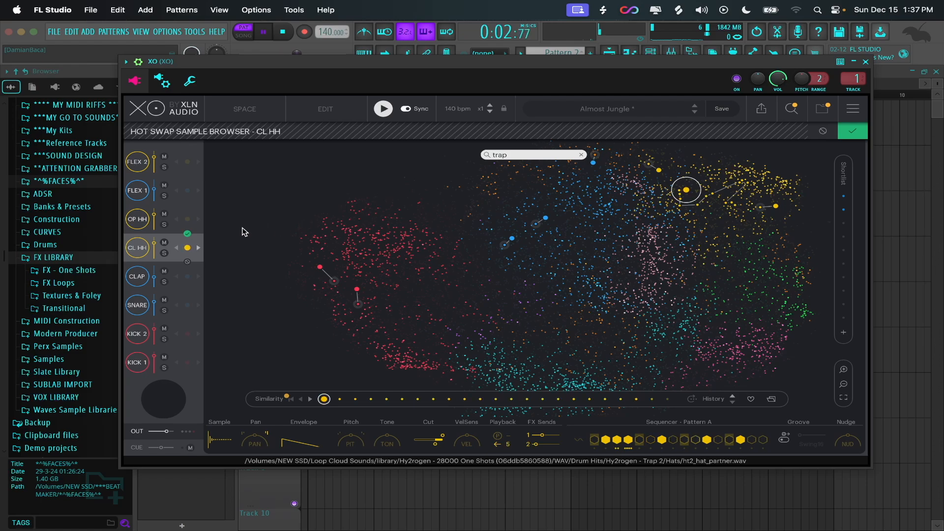
pyautogui.click(188, 234)
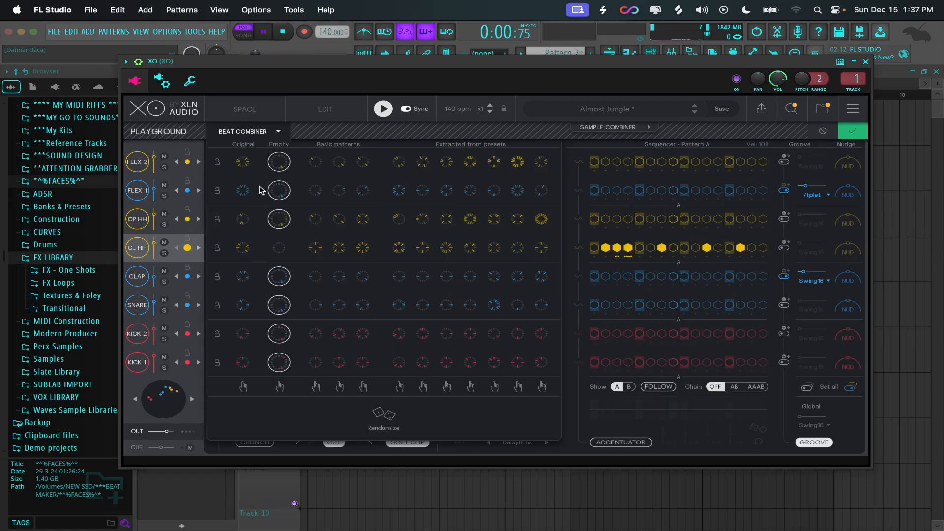
pyautogui.press('space')
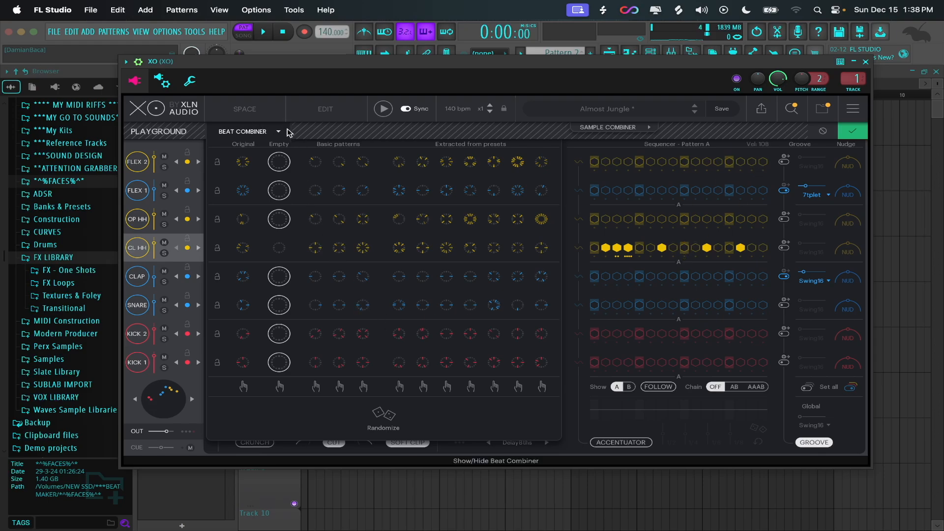
# Restore the original patterns on all lanes, audition the beat and close the Beat Combiner.
pyautogui.click(243, 386)
pyautogui.press('space')
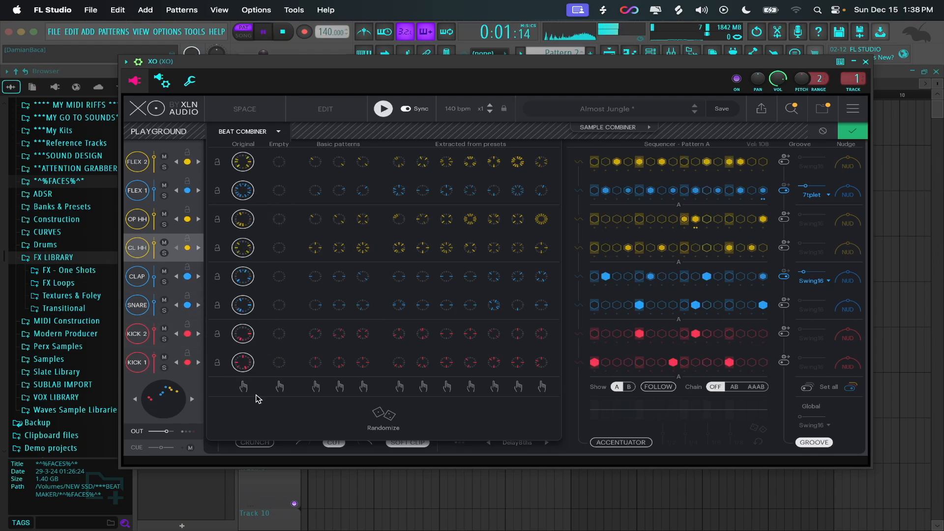
pyautogui.press('space')
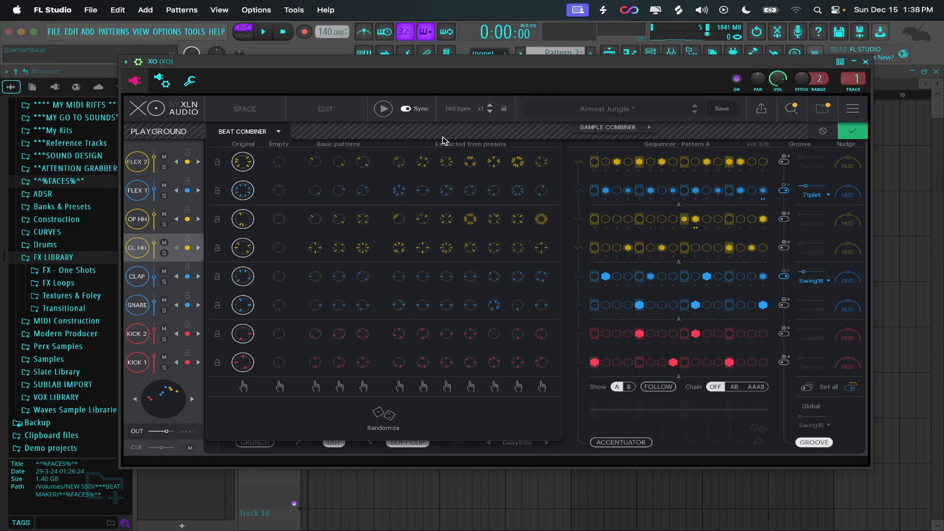
pyautogui.click(280, 132)
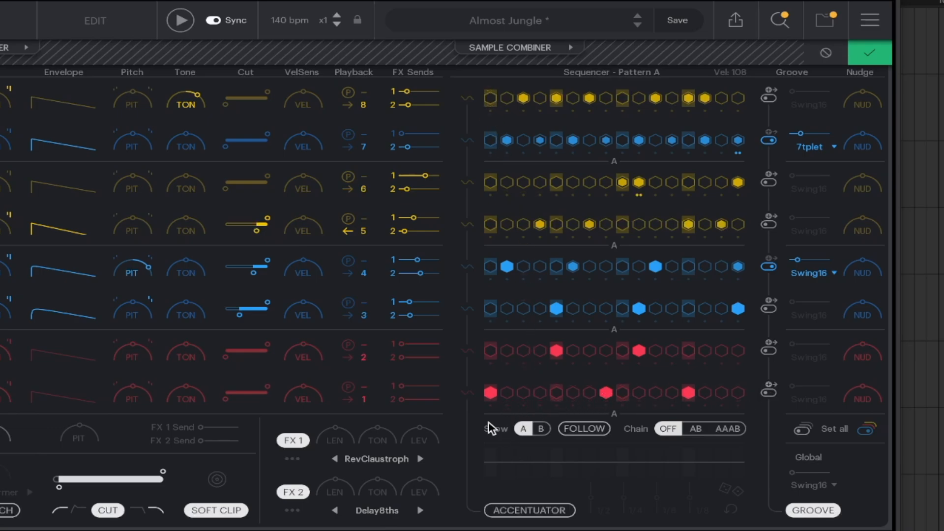
# Show sequencer pattern B and return to pattern A.
pyautogui.click(545, 428)
pyautogui.click(527, 428)
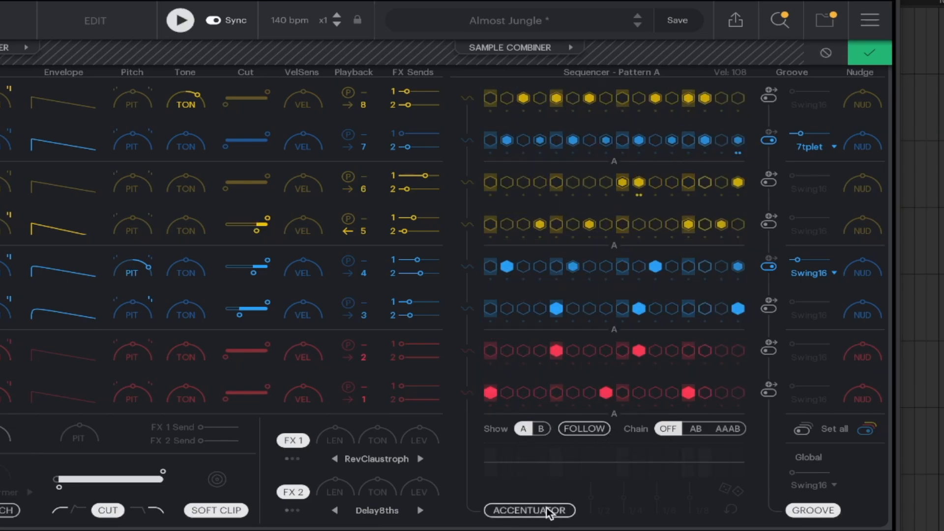
# Compare patterns B and A, try the AAAB chain, and play the beat with the pattern chain set to AB.
pyautogui.click(542, 428)
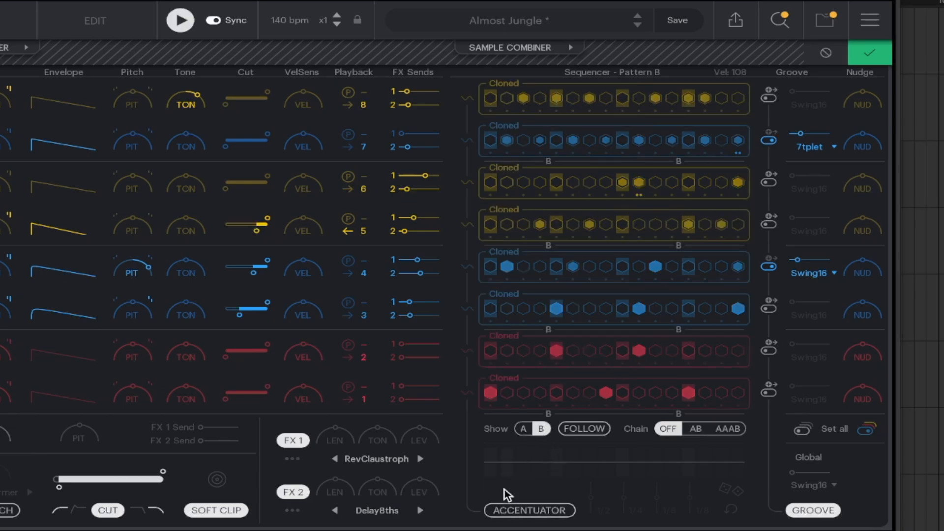
pyautogui.click(527, 426)
pyautogui.click(703, 432)
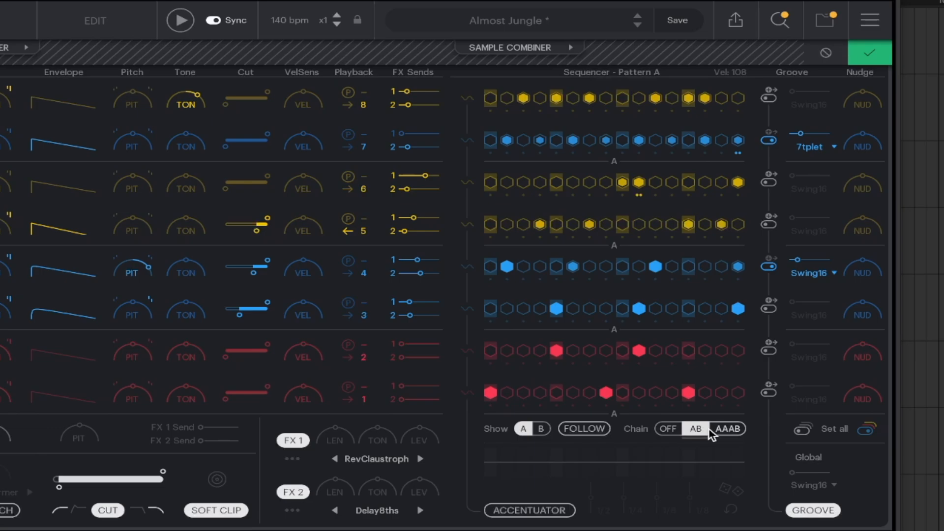
pyautogui.click(740, 432)
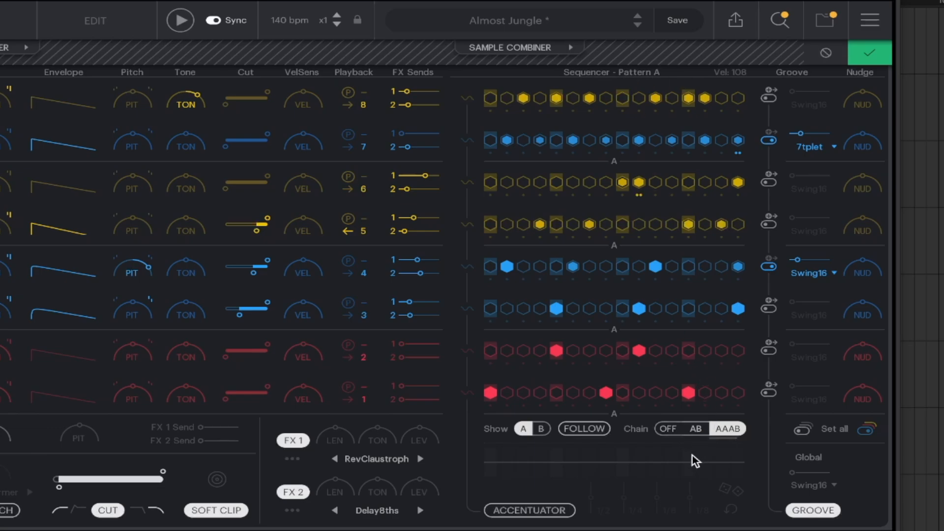
pyautogui.click(694, 431)
pyautogui.press('space')
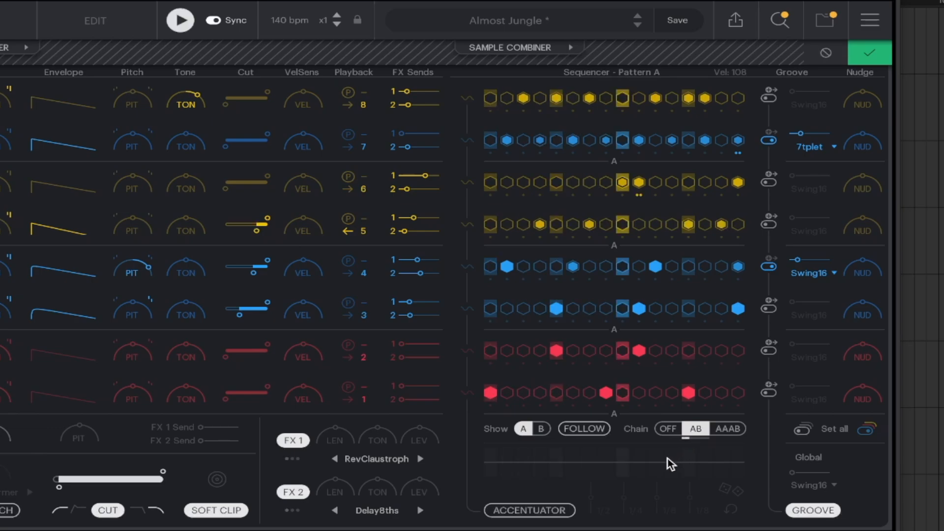
# In pattern B, remove FLEX 2 steps 3, 5 and 13, FLEX 1 steps 2 and 4, CLAP step 2 and OP HH step 10, and audition it.
pyautogui.click(542, 429)
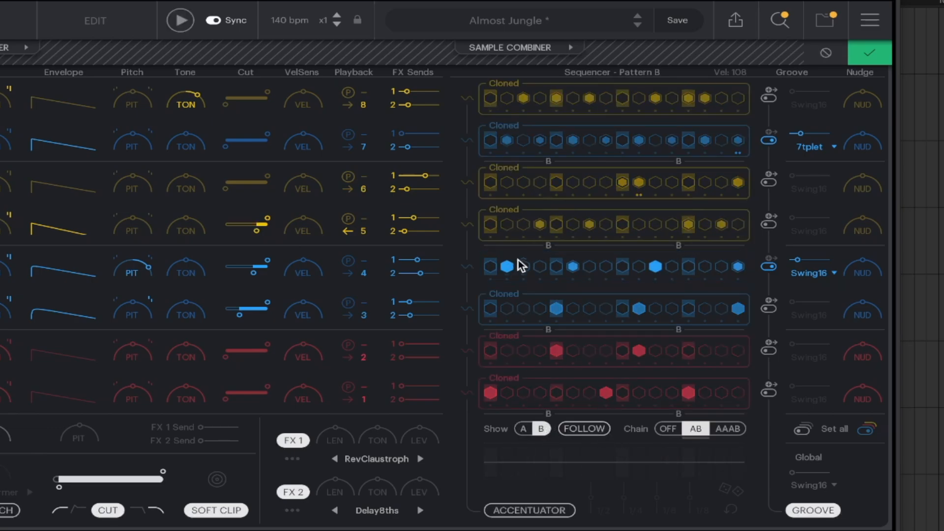
pyautogui.click(537, 229)
pyautogui.click(539, 134)
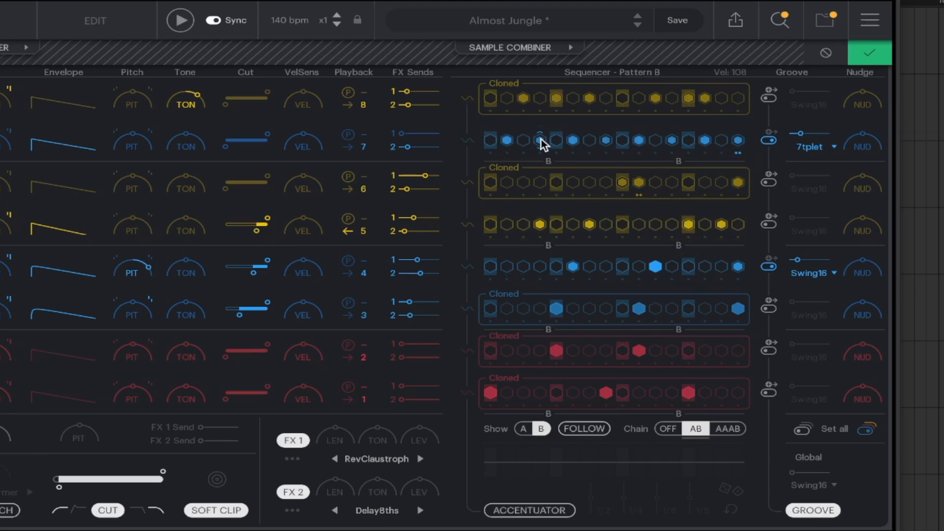
pyautogui.click(521, 101)
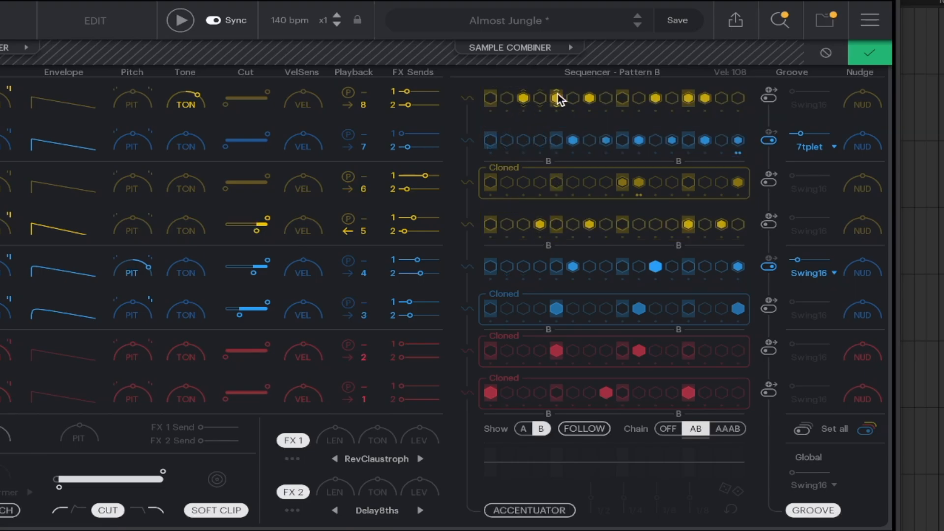
pyautogui.click(524, 98)
pyautogui.click(560, 98)
pyautogui.click(641, 351)
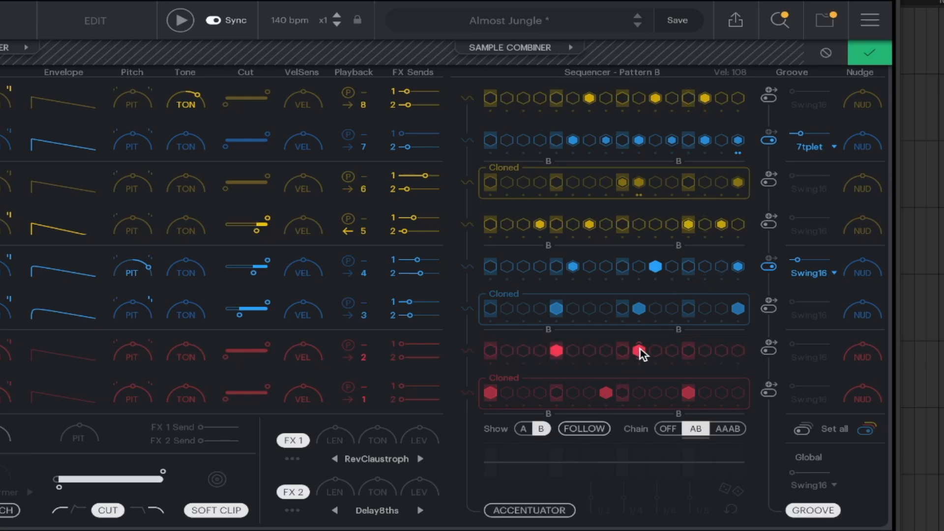
pyautogui.click(639, 182)
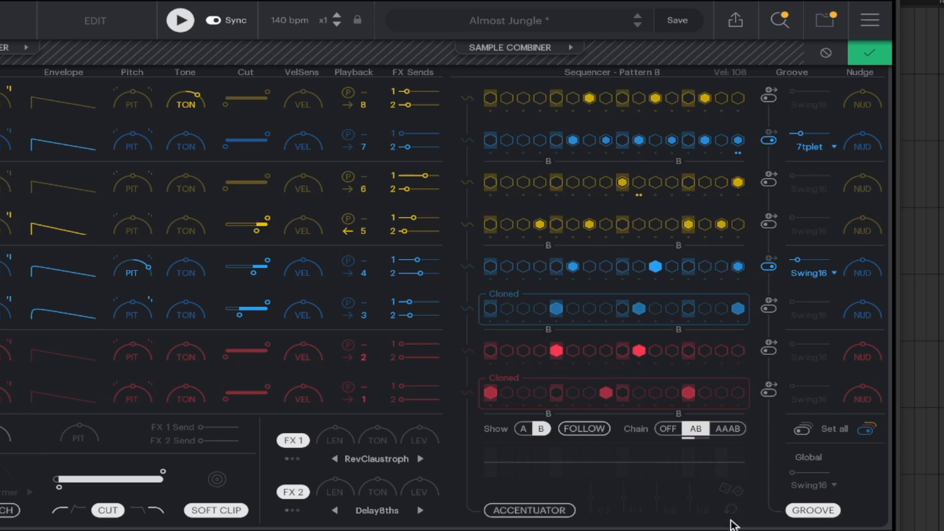
pyautogui.press('space')
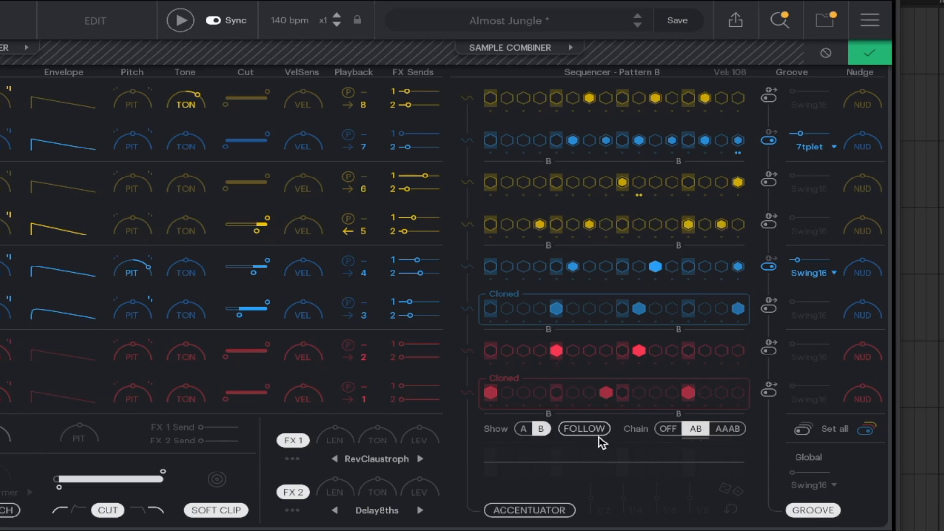
# Return to sequencer pattern A and enable the Accentuator.
pyautogui.click(540, 428)
pyautogui.click(524, 429)
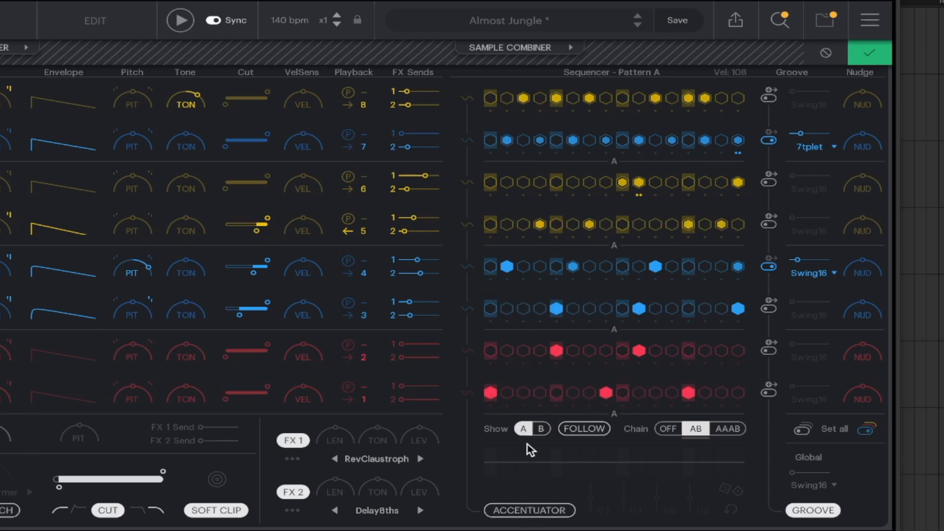
pyautogui.click(535, 514)
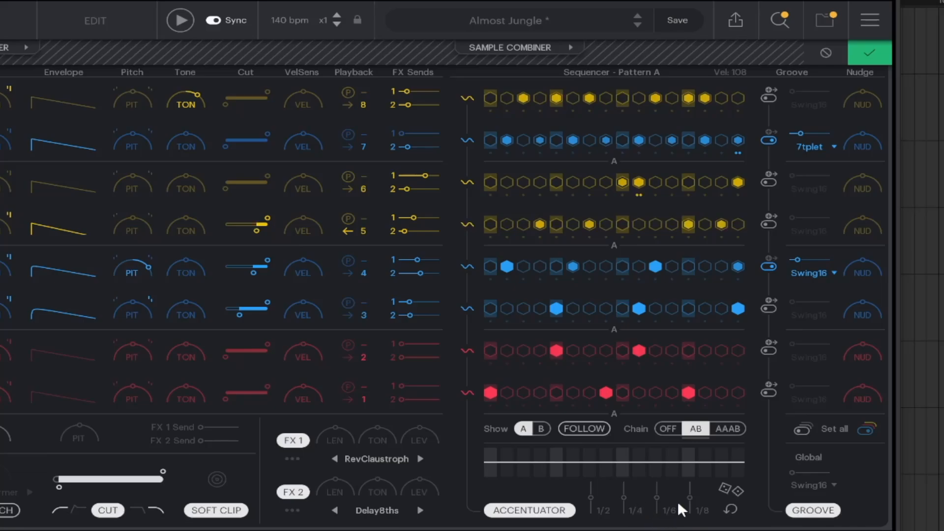
# Raise the Accentuator's 1/8 and 1/4 amounts while auditioning, and lower its 1/2 amount to about -45% and its 1/6 amount.
pyautogui.moveTo(689, 496)
pyautogui.mouseDown()
pyautogui.moveTo(693, 485)
pyautogui.moveTo(687, 491)
pyautogui.mouseUp()
pyautogui.press('space')
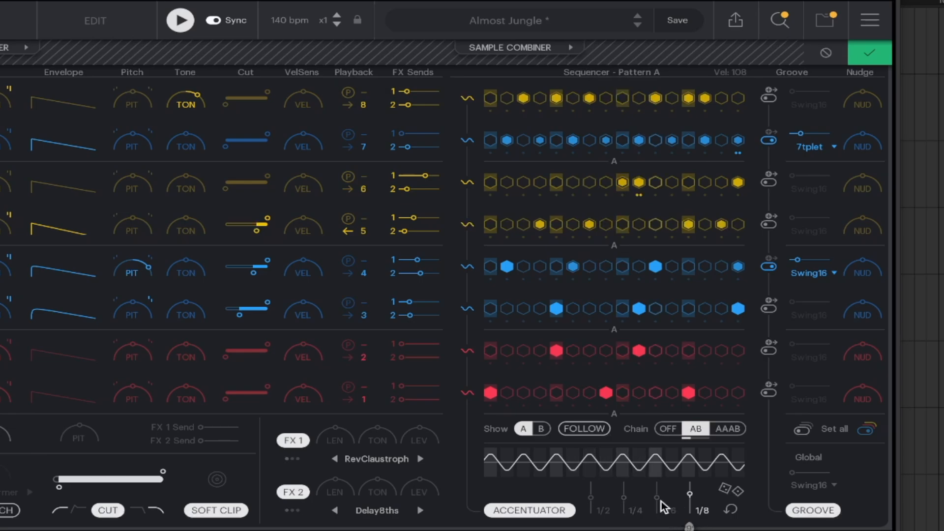
pyautogui.moveTo(629, 495)
pyautogui.mouseDown()
pyautogui.moveTo(628, 483)
pyautogui.moveTo(629, 494)
pyautogui.mouseUp()
pyautogui.press('space')
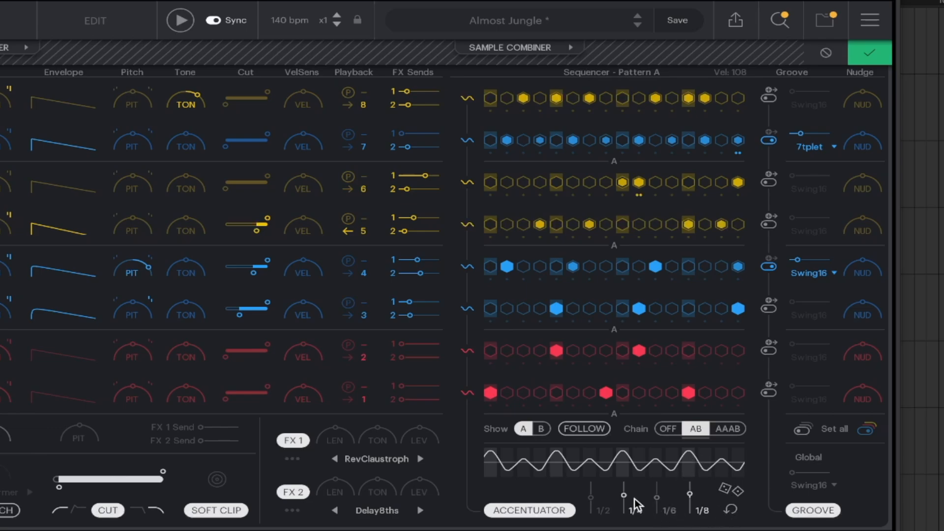
pyautogui.moveTo(624, 497); pyautogui.dragTo(598, 510)
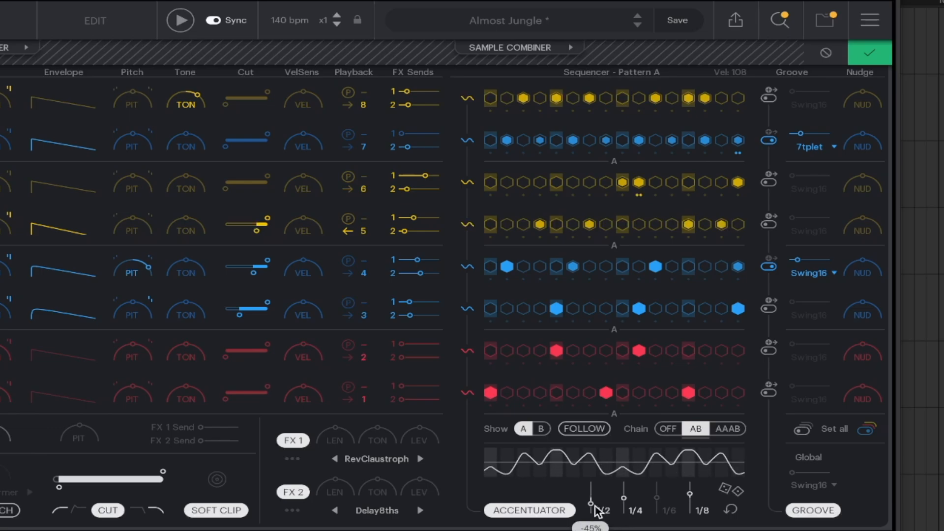
pyautogui.moveTo(657, 496)
pyautogui.mouseDown()
pyautogui.moveTo(660, 484)
pyautogui.moveTo(665, 501)
pyautogui.mouseUp()
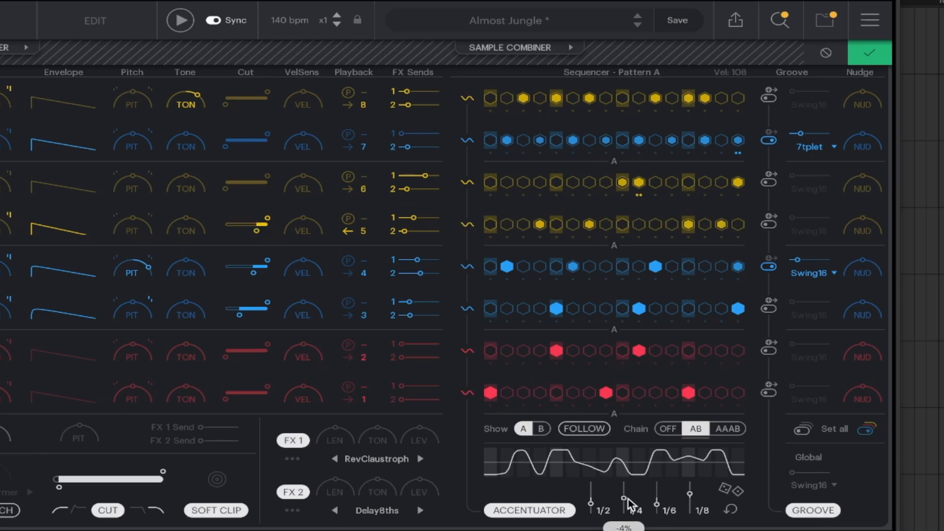
# Reset the Accentuator's 1/2, 1/4, 1/6 and 1/8 amounts to 0%.
pyautogui.doubleClick(596, 502)
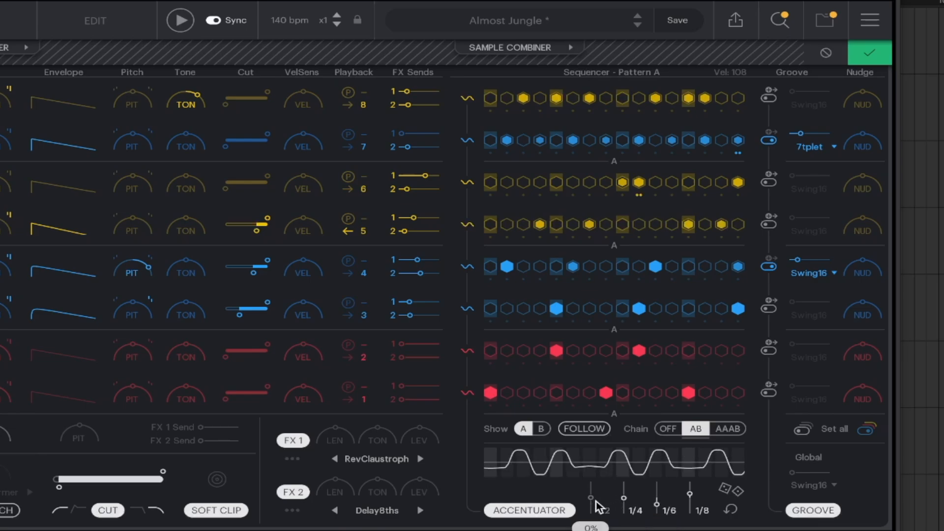
pyautogui.doubleClick(624, 497)
pyautogui.doubleClick(658, 499)
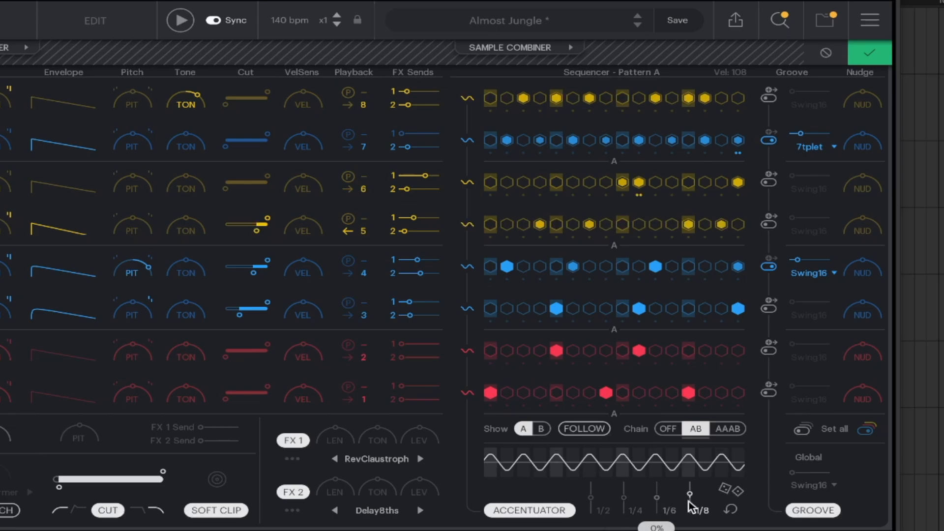
pyautogui.doubleClick(689, 495)
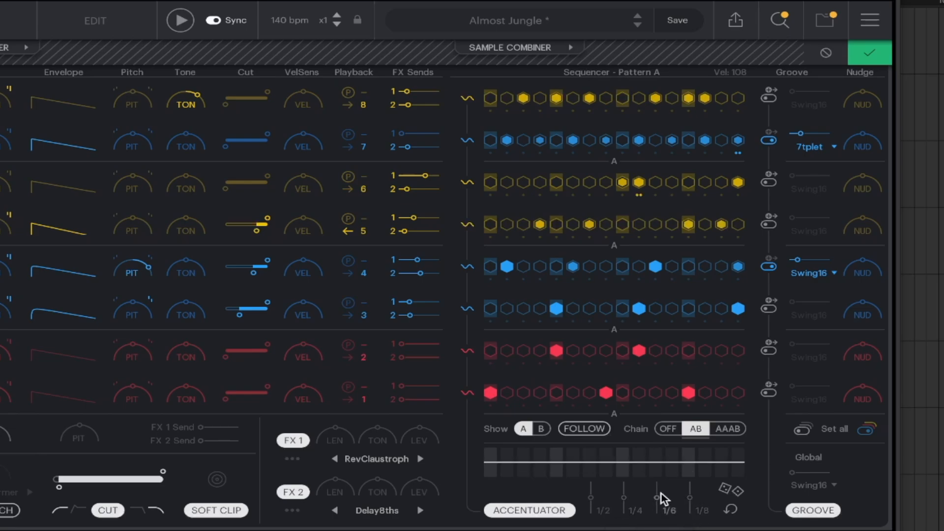
# Audition the Accentuator's 1/6 amount raised high and lowered to about -98%, and reset it.
pyautogui.moveTo(662, 494); pyautogui.dragTo(660, 491)
pyautogui.press('space')
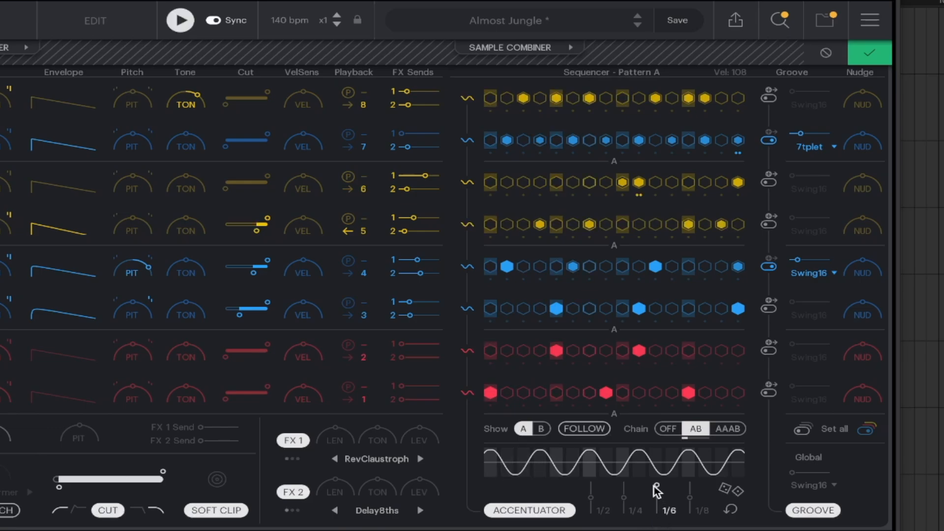
pyautogui.moveTo(654, 486); pyautogui.dragTo(659, 518)
pyautogui.press('space')
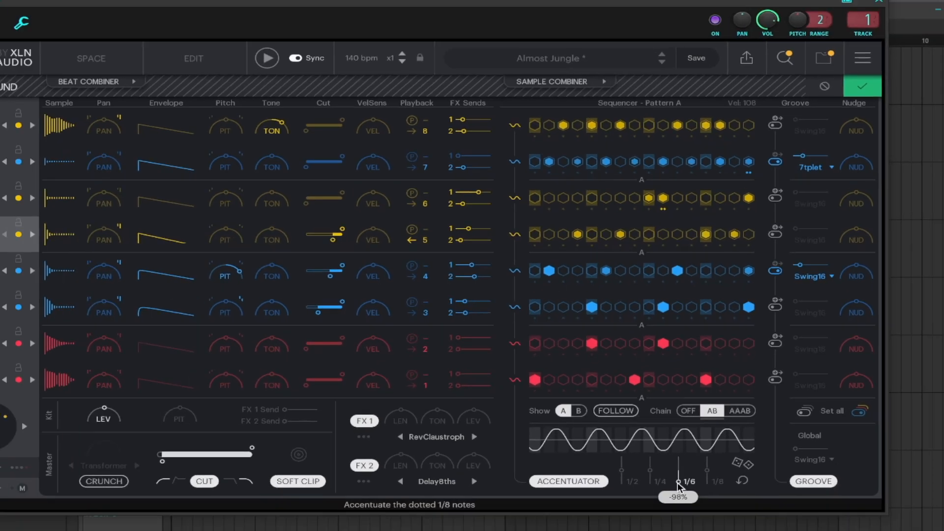
pyautogui.doubleClick(658, 513)
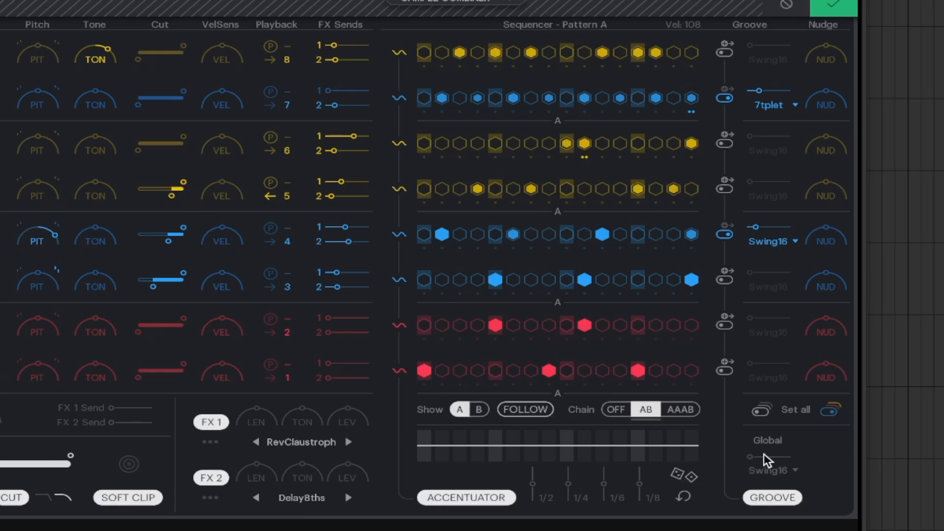
# Try a global groove amount of about 16% and return it to zero.
pyautogui.moveTo(755, 454)
pyautogui.mouseDown()
pyautogui.moveTo(793, 458)
pyautogui.moveTo(746, 458)
pyautogui.moveTo(761, 460)
pyautogui.mouseUp()
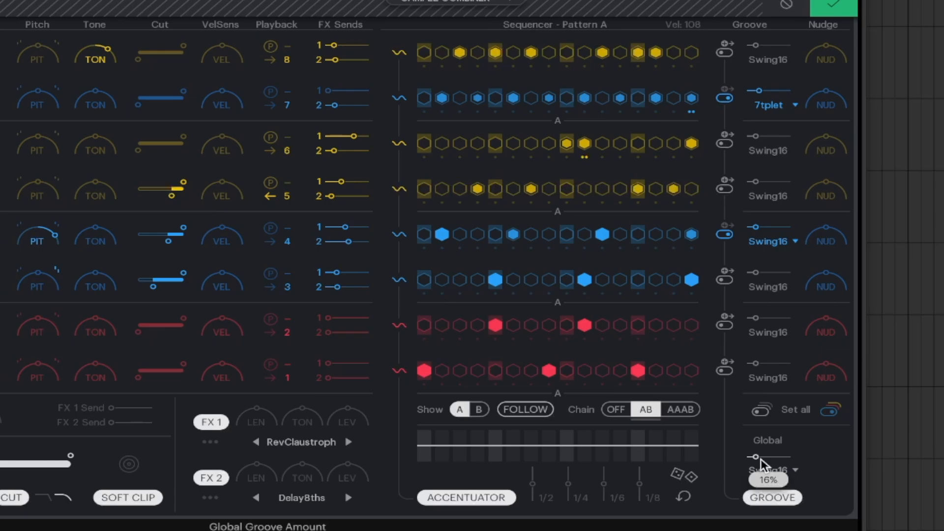
pyautogui.moveTo(761, 464); pyautogui.dragTo(741, 496)
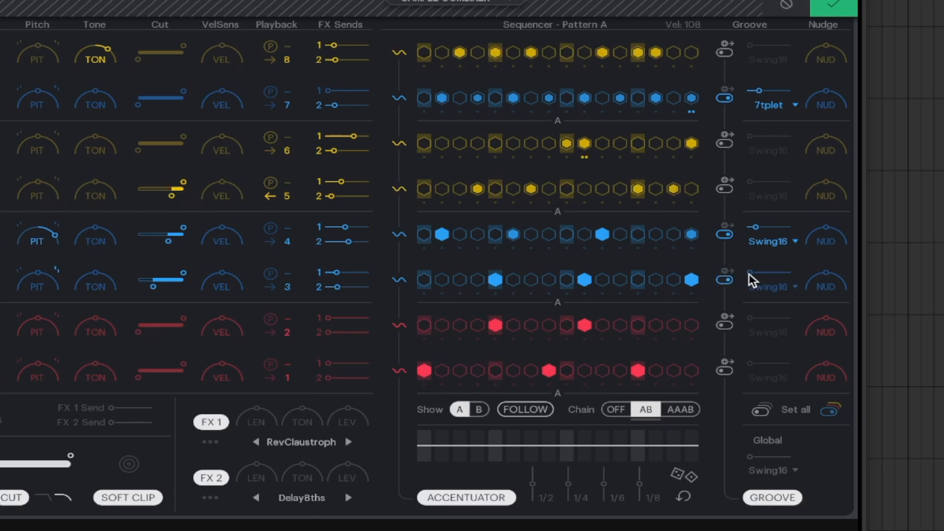
# Set the SNARE lane's individual groove amount to about 79% and change the CLAP lane's groove to 5tplet.
pyautogui.moveTo(751, 276); pyautogui.dragTo(786, 277)
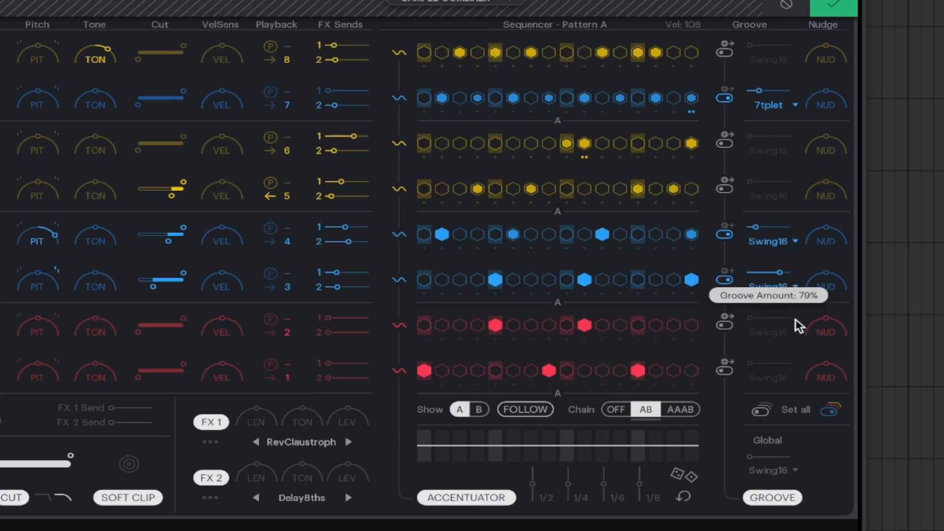
pyautogui.click(795, 242)
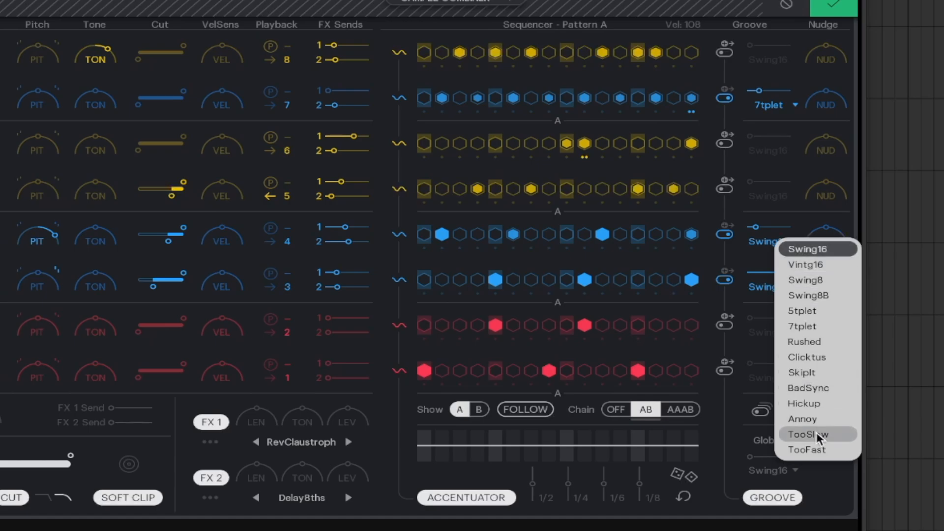
pyautogui.click(732, 266)
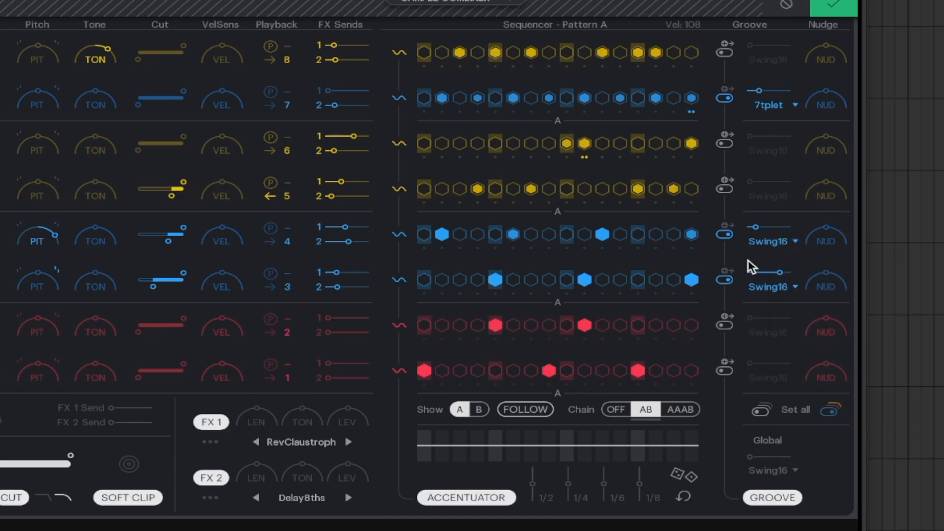
pyautogui.click(782, 244)
pyautogui.click(748, 244)
pyautogui.click(791, 244)
pyautogui.click(803, 318)
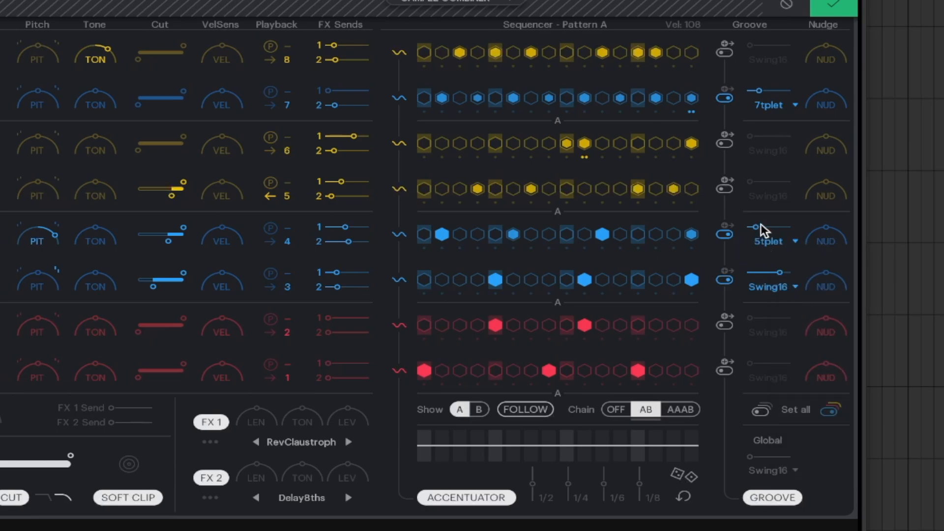
pyautogui.moveTo(757, 228)
pyautogui.mouseDown()
pyautogui.moveTo(801, 230)
pyautogui.moveTo(755, 236)
pyautogui.moveTo(763, 239)
pyautogui.mouseUp()
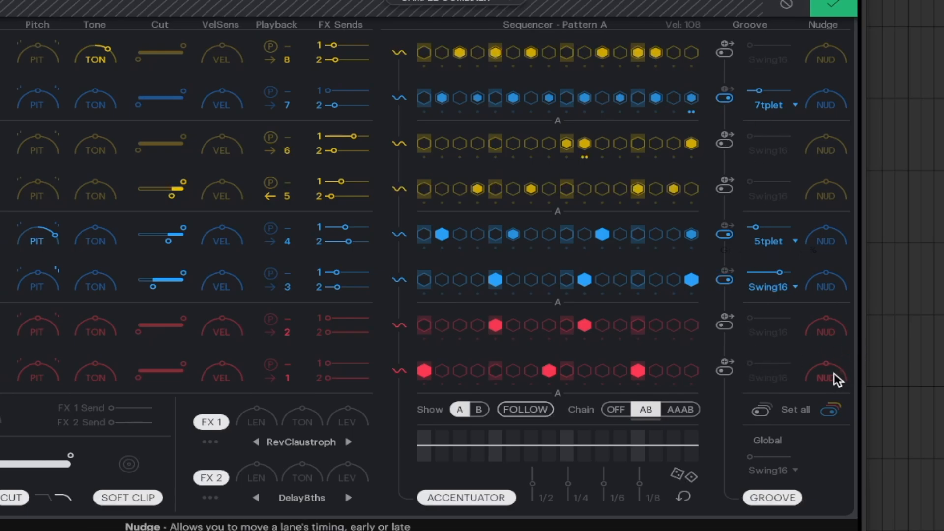
# Try the timing nudge on KICK 1 and at about 62% on KICK 2, audition it and reset it.
pyautogui.moveTo(831, 369)
pyautogui.mouseDown()
pyautogui.moveTo(839, 332)
pyautogui.moveTo(829, 402)
pyautogui.moveTo(833, 354)
pyautogui.moveTo(823, 360)
pyautogui.moveTo(826, 378)
pyautogui.moveTo(839, 354)
pyautogui.moveTo(826, 370)
pyautogui.mouseUp()
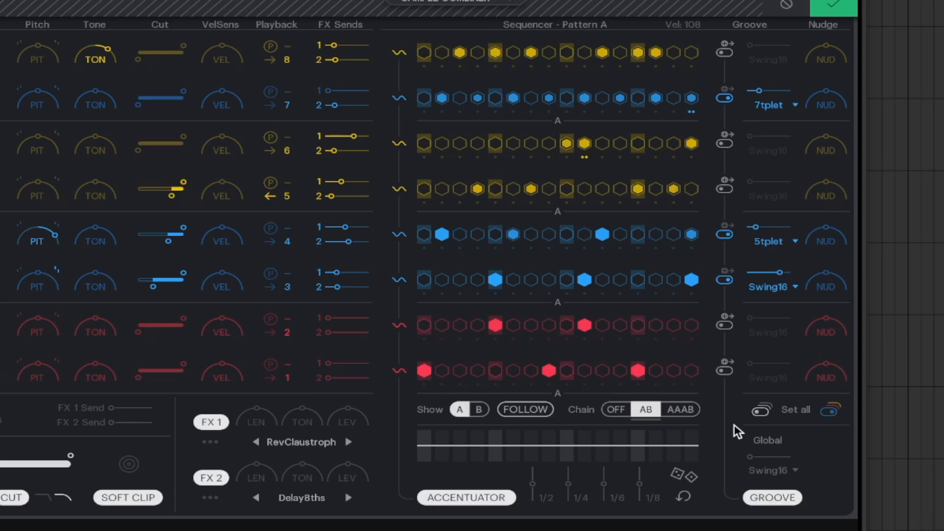
pyautogui.moveTo(831, 328); pyautogui.dragTo(868, 270)
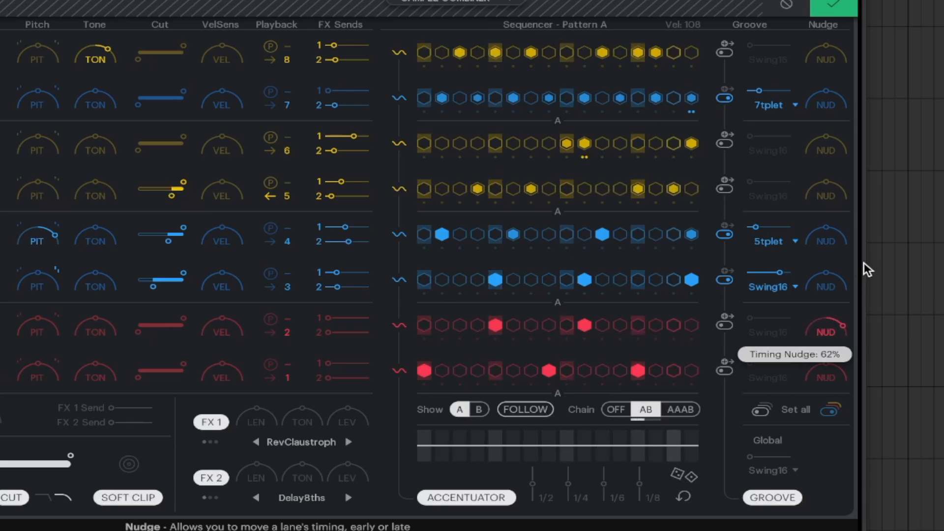
pyautogui.doubleClick(832, 331)
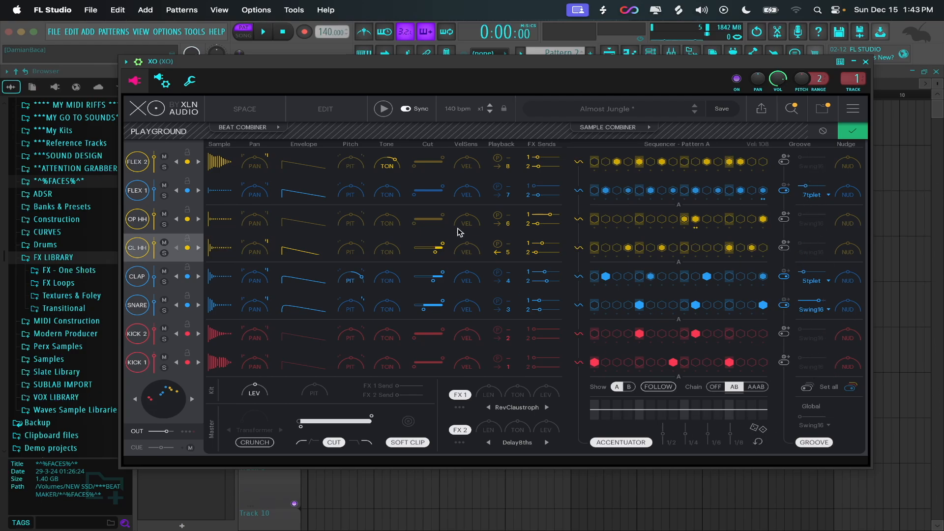
# Examine the WAV and MIDI export options and close them.
pyautogui.click(761, 109)
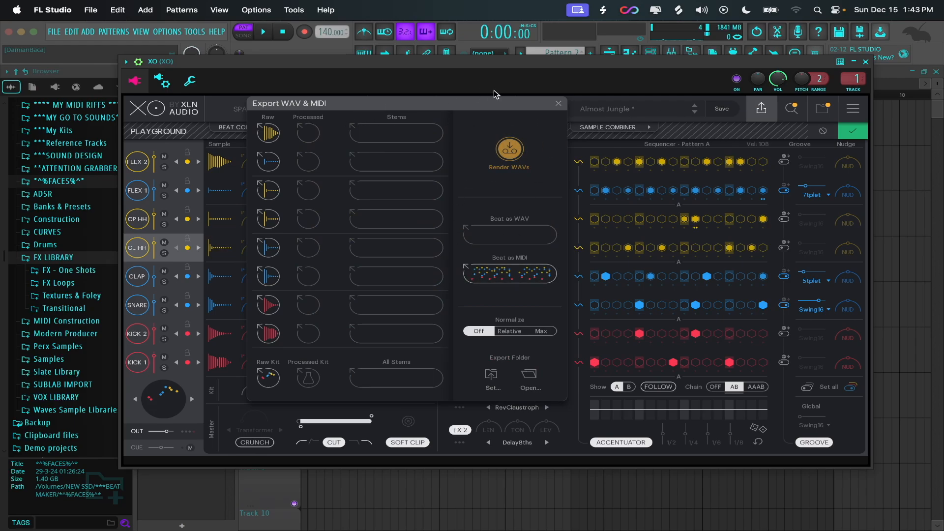
pyautogui.click(559, 104)
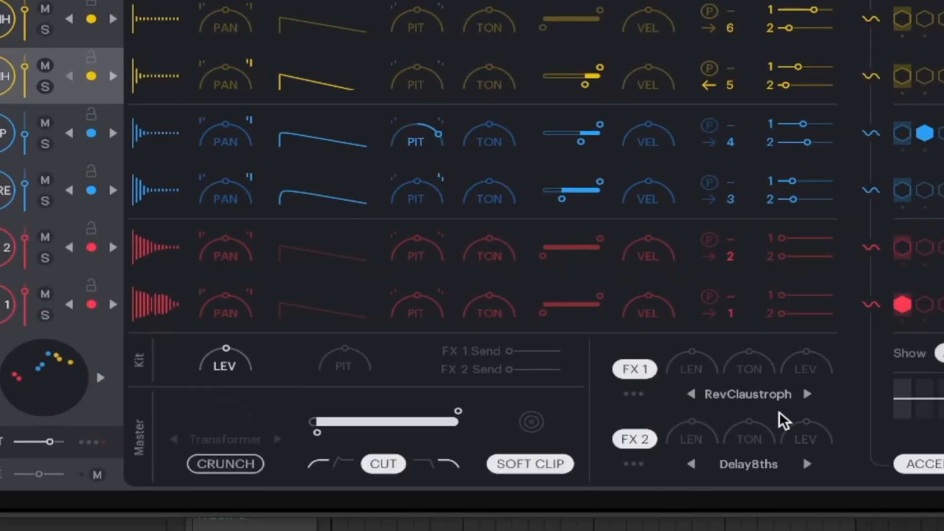
# Examine the reverb and delay presets available for FX 1 and FX 2, keeping RevClaustroph and Delay8ths.
pyautogui.click(738, 397)
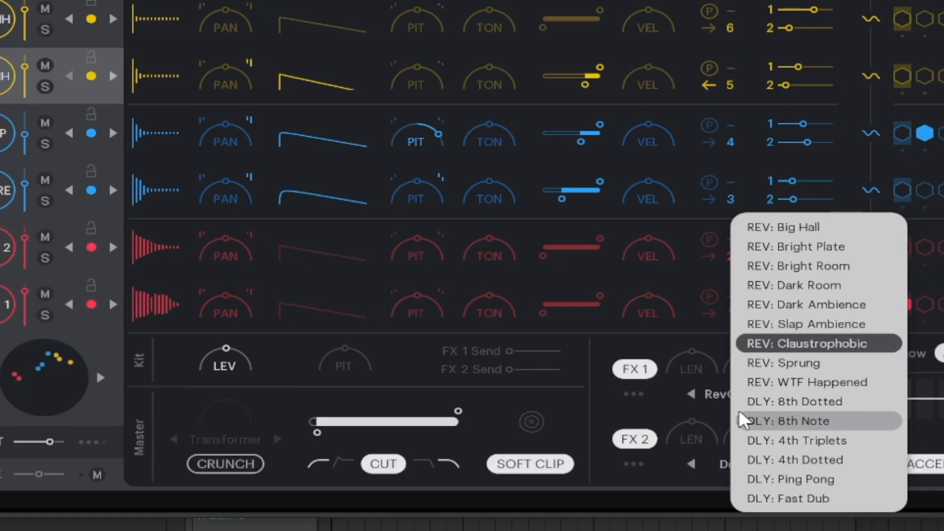
pyautogui.click(658, 392)
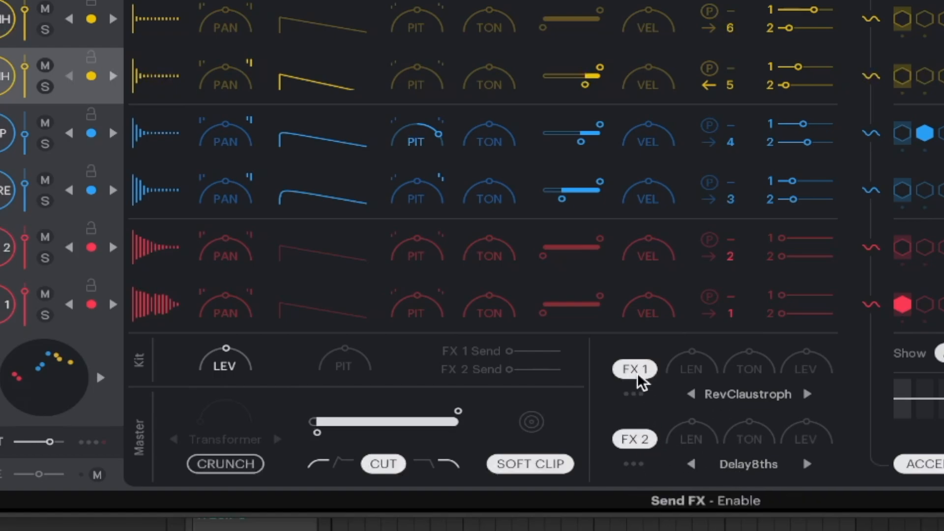
pyautogui.click(748, 467)
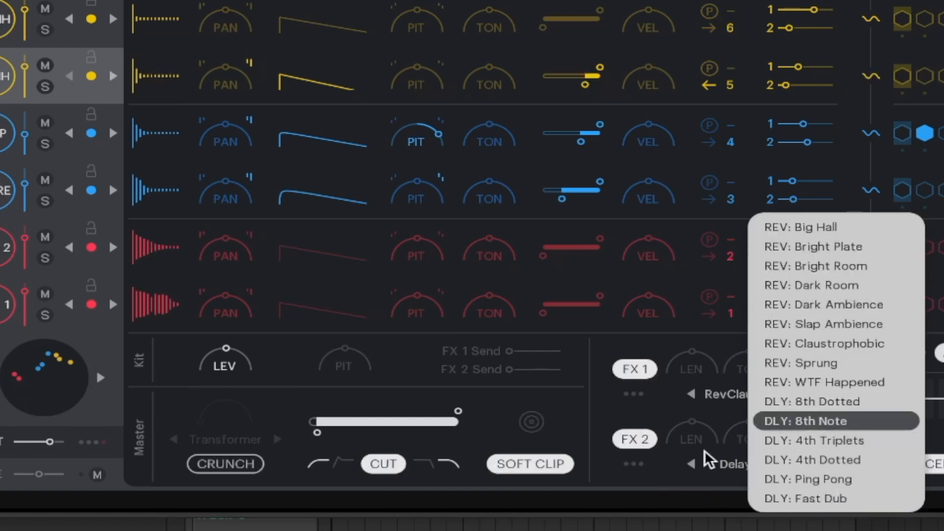
pyautogui.click(675, 416)
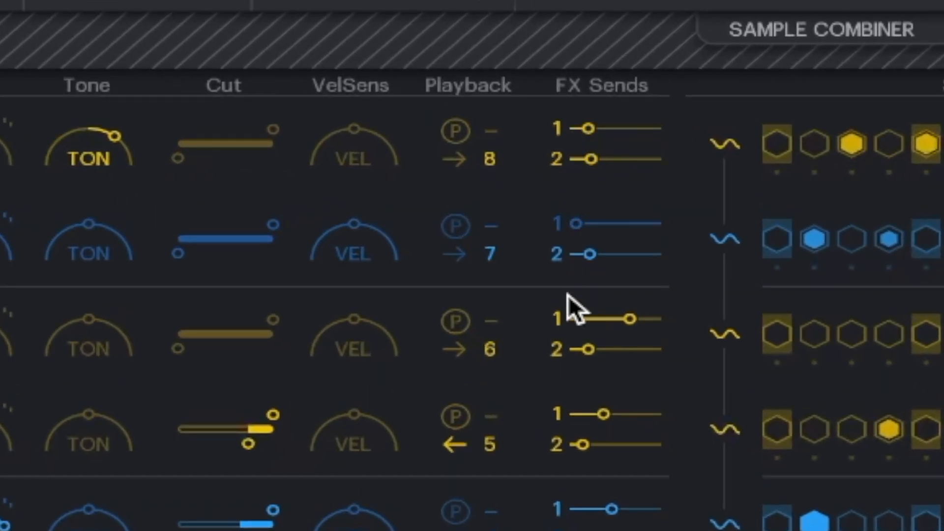
# Try the effect sends on the FLEX 1 lane and set its FX 2 send to 28%.
pyautogui.moveTo(580, 223); pyautogui.dragTo(650, 290)
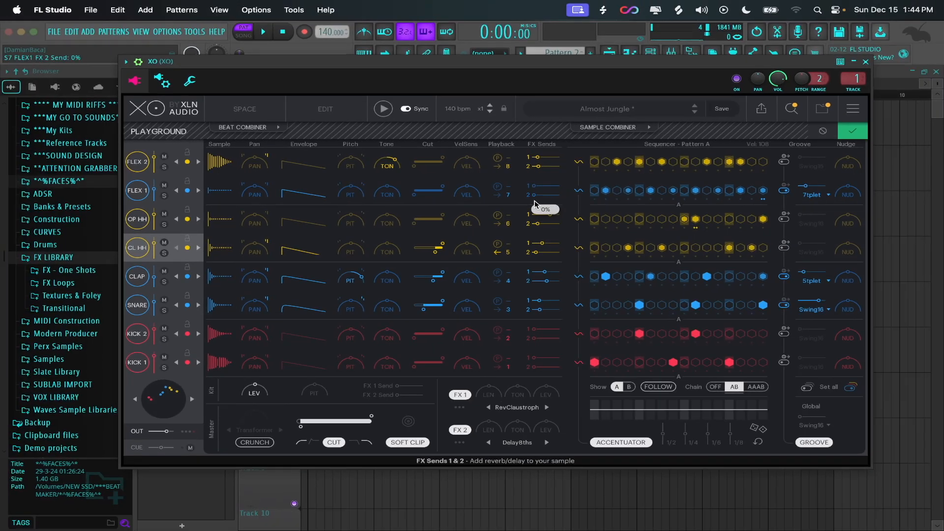
pyautogui.moveTo(547, 205); pyautogui.dragTo(536, 242)
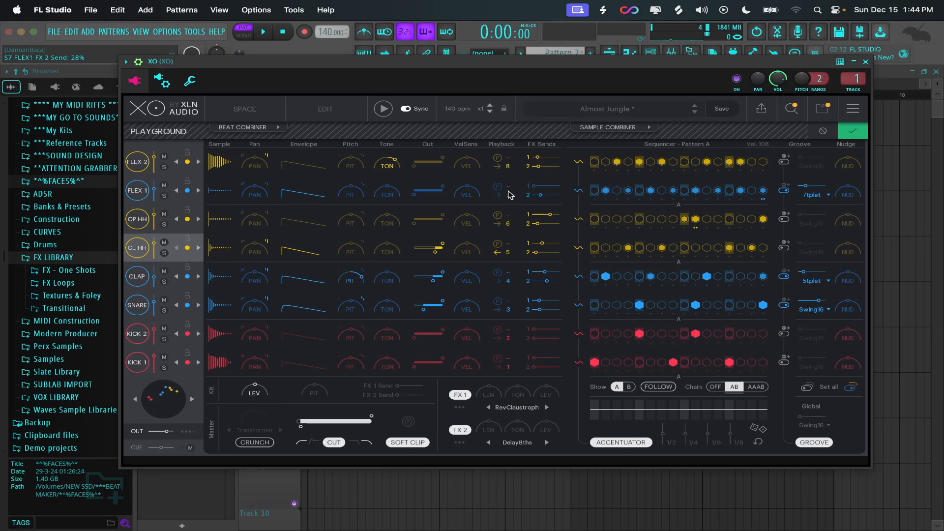
# Open the FL Studio mixer and arrange it beside the XO window so that its tracks are visible.
pyautogui.moveTo(694, 61); pyautogui.dragTo(717, 105)
pyautogui.click(673, 56)
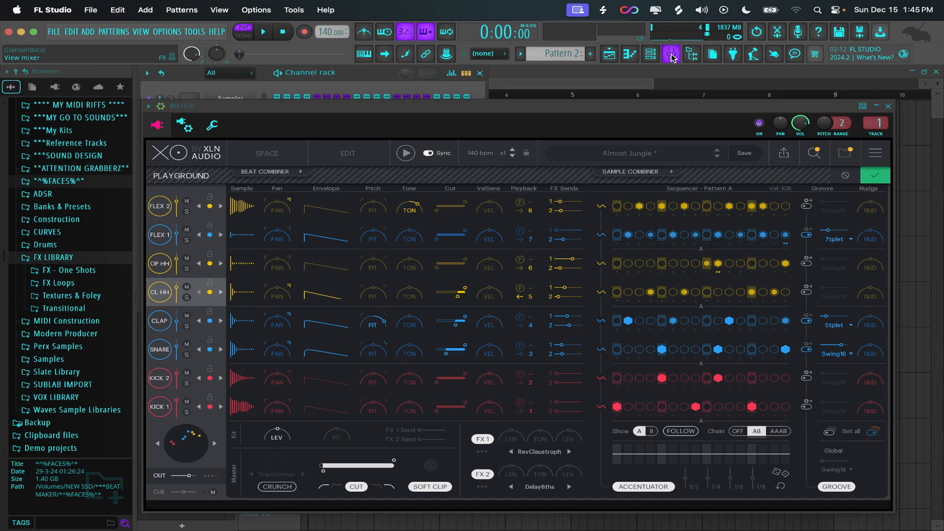
pyautogui.click(673, 56)
pyautogui.moveTo(612, 102); pyautogui.dragTo(895, 177)
pyautogui.click(670, 59)
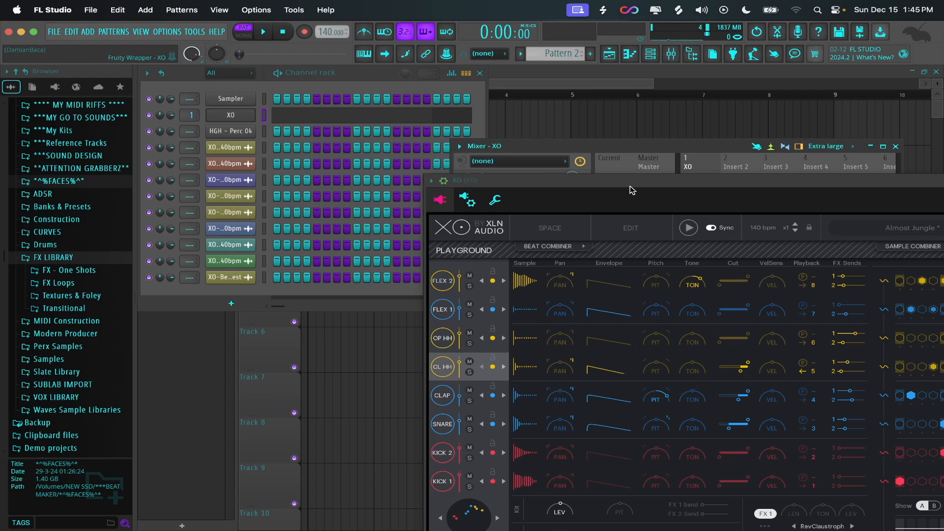
pyautogui.moveTo(625, 190); pyautogui.dragTo(4, 95)
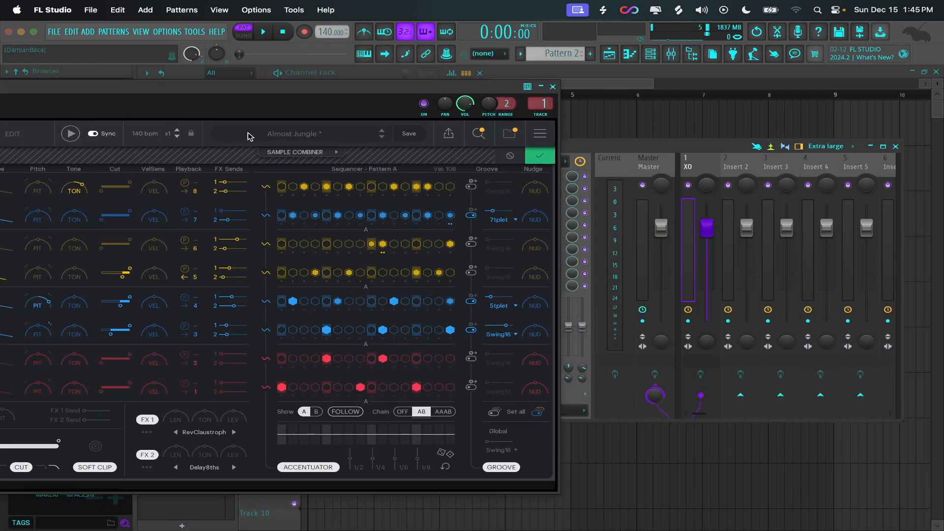
# Play the pattern while checking the levels across the mixer's insert tracks, stop playback and close the mixer.
pyautogui.scroll(-3, 751, 164)
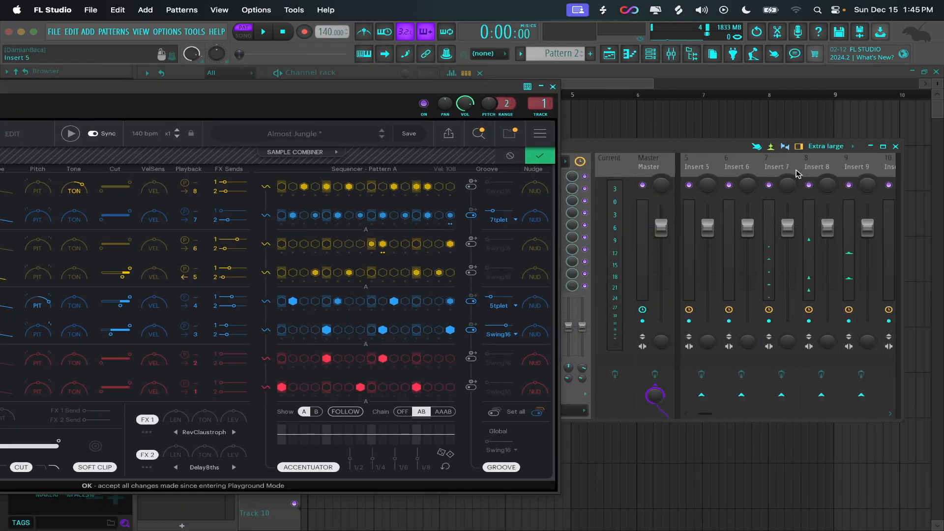
pyautogui.scroll(-1, 797, 173)
pyautogui.press('space')
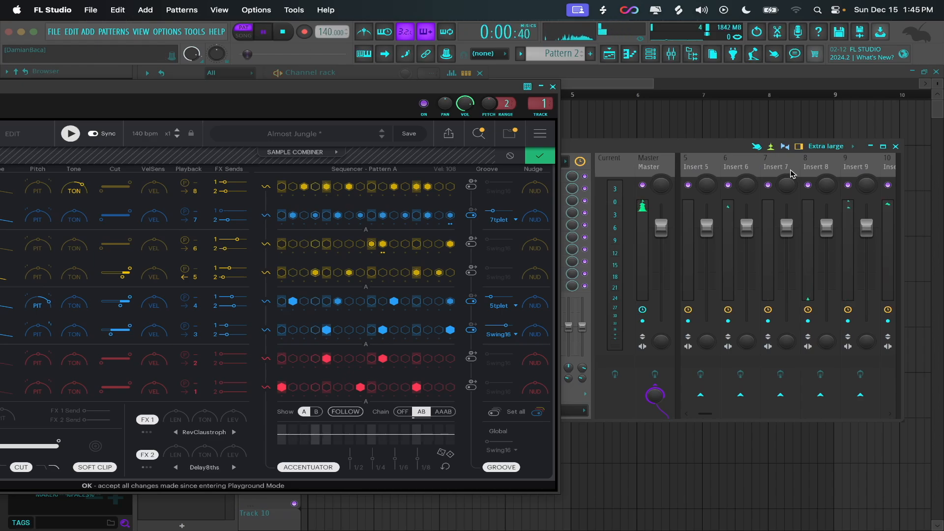
pyautogui.scroll(4, 783, 162)
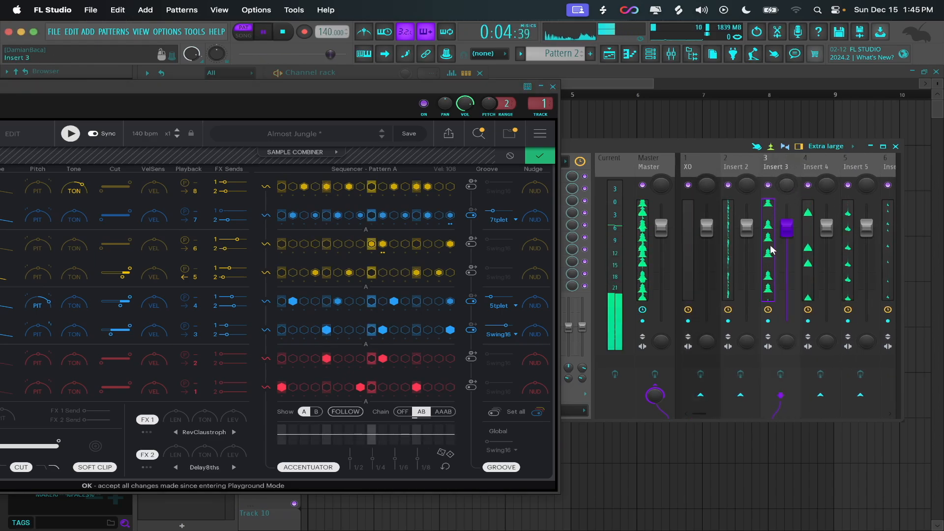
pyautogui.click(896, 146)
pyautogui.press('space')
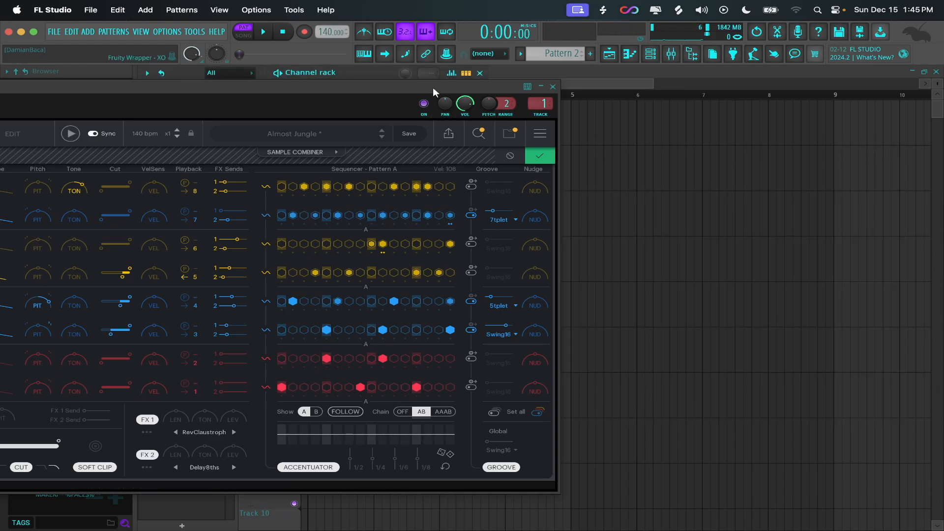
pyautogui.moveTo(433, 92); pyautogui.dragTo(803, 85)
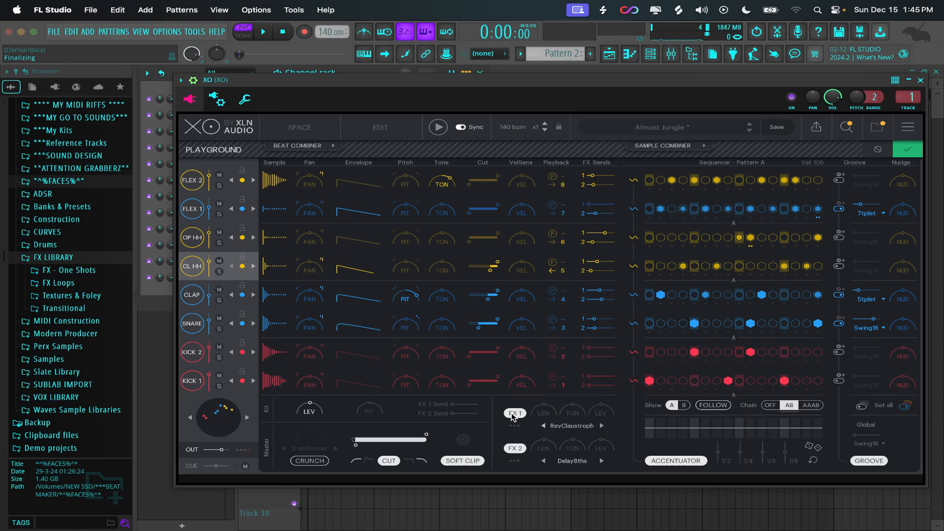
# Switch FX 1 off and on again, and adjust its length and raise its tone slightly.
pyautogui.click(513, 414)
pyautogui.click(512, 413)
pyautogui.moveTo(545, 415); pyautogui.dragTo(546, 419)
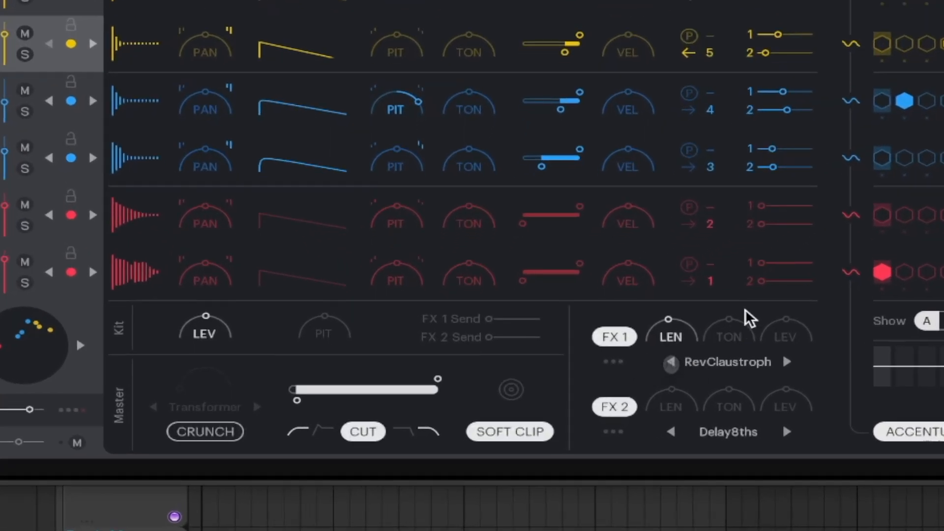
pyautogui.moveTo(745, 329); pyautogui.dragTo(786, 344)
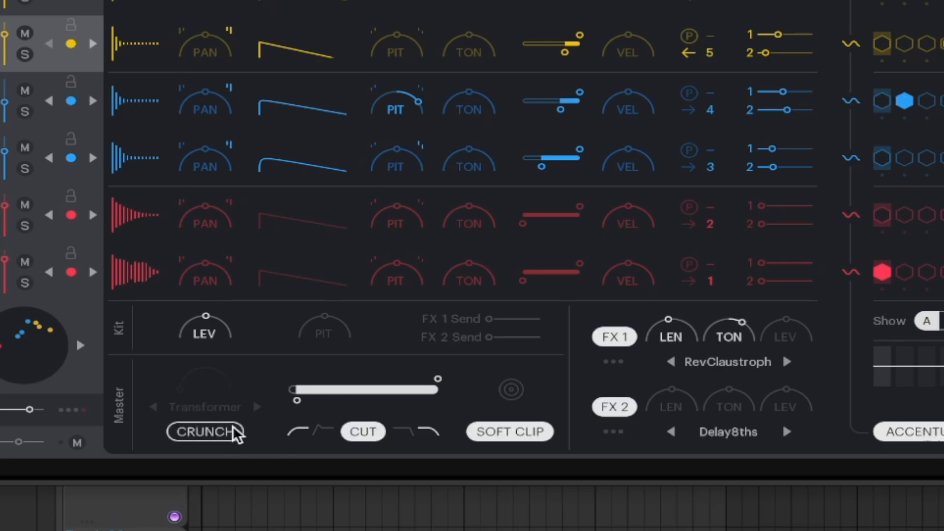
# Enable the master Crunch with the Transformer type and set its amount to 55%.
pyautogui.click(204, 431)
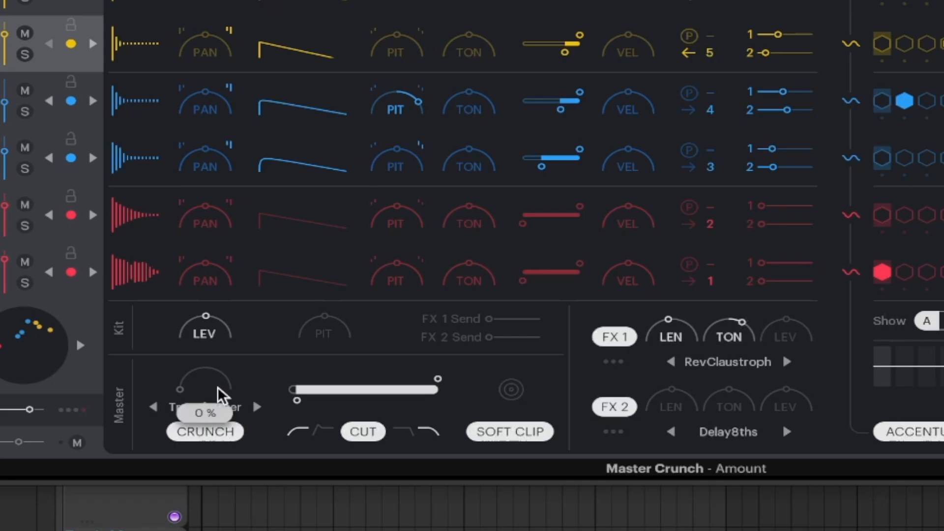
pyautogui.moveTo(220, 392); pyautogui.dragTo(211, 442)
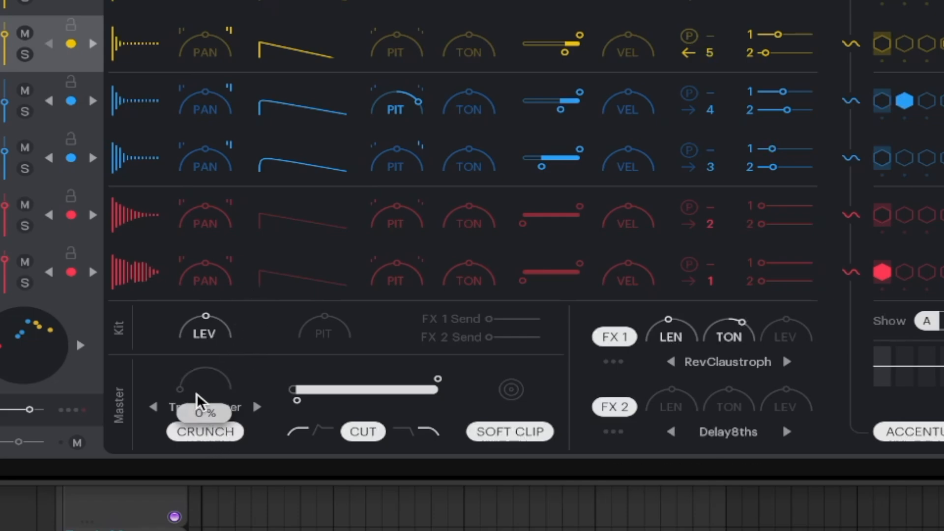
pyautogui.moveTo(200, 385); pyautogui.dragTo(270, 272)
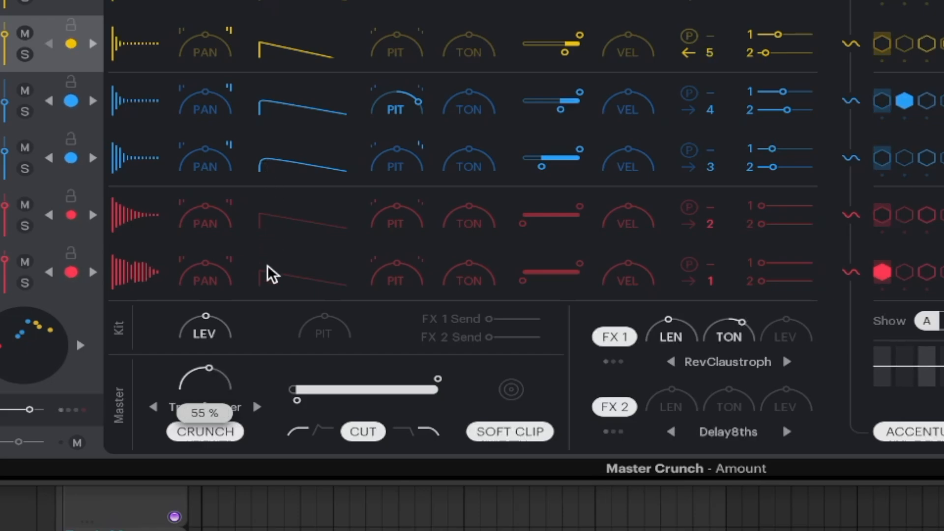
# Change the master Crunch type to Fuzzy, try higher amounts and bring it back to about halfway.
pyautogui.click(249, 411)
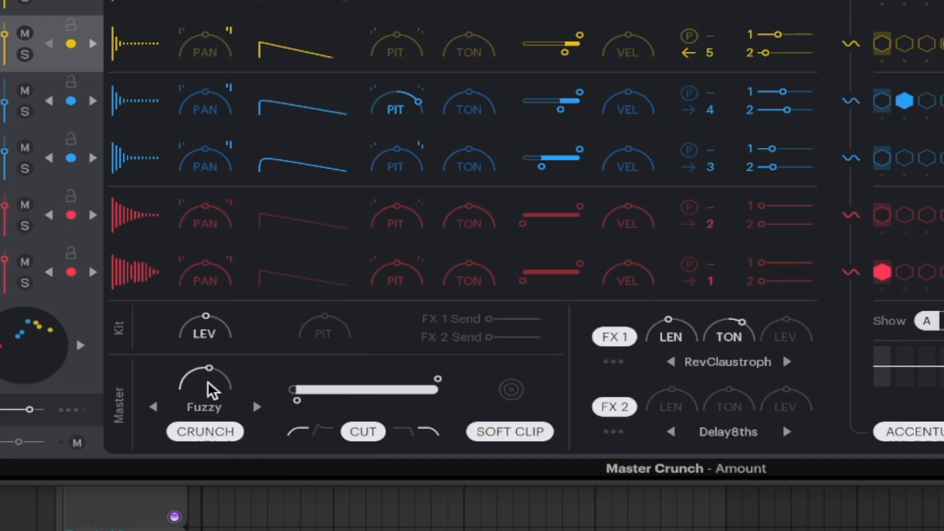
pyautogui.moveTo(213, 391); pyautogui.dragTo(318, 361)
pyautogui.moveTo(209, 378); pyautogui.dragTo(215, 355)
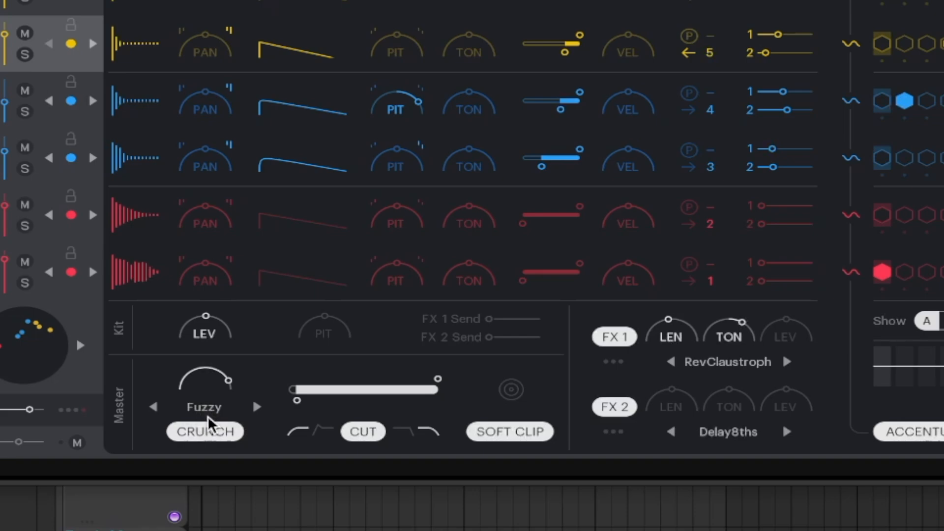
pyautogui.moveTo(217, 393); pyautogui.dragTo(211, 461)
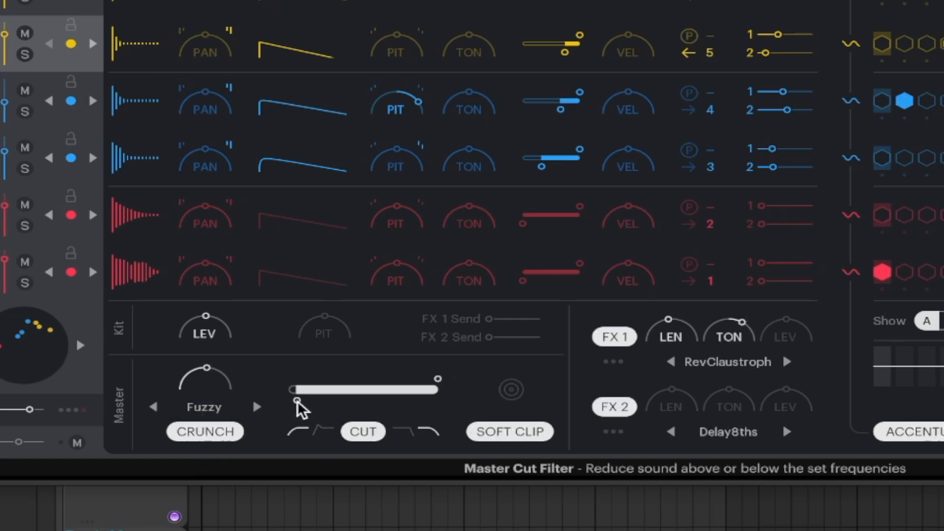
# Try the master cut filter's low cut at 37 Hz, set its high cut to 17825 Hz and compare the filter off and on.
pyautogui.moveTo(297, 402)
pyautogui.mouseDown()
pyautogui.moveTo(337, 401)
pyautogui.moveTo(285, 401)
pyautogui.moveTo(323, 401)
pyautogui.moveTo(290, 403)
pyautogui.moveTo(302, 406)
pyautogui.mouseUp()
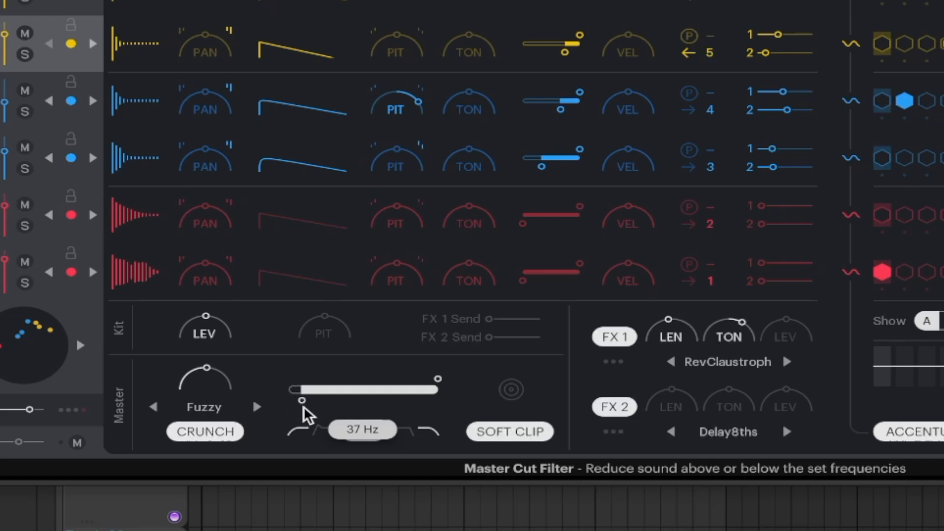
pyautogui.moveTo(303, 406); pyautogui.dragTo(300, 407)
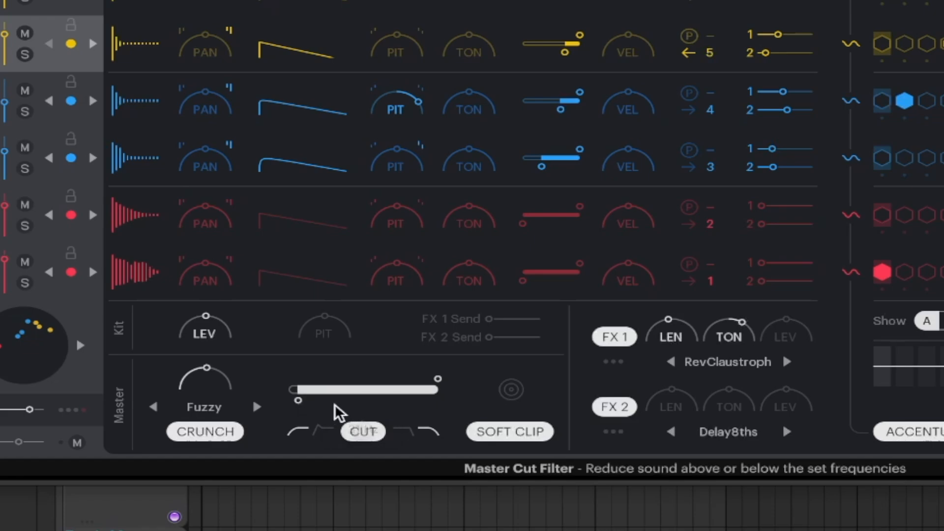
pyautogui.moveTo(440, 379)
pyautogui.mouseDown()
pyautogui.moveTo(403, 382)
pyautogui.moveTo(435, 381)
pyautogui.mouseUp()
pyautogui.click(369, 433)
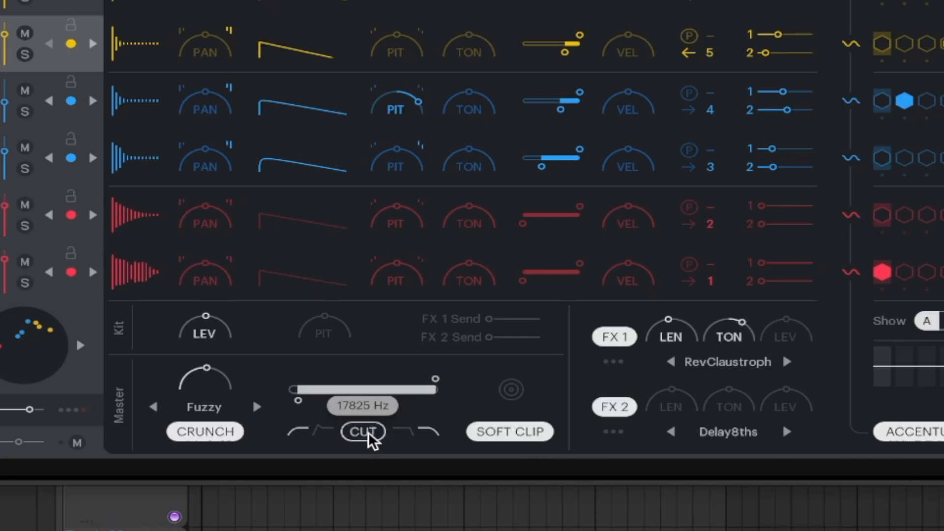
pyautogui.click(369, 432)
pyautogui.click(369, 433)
pyautogui.click(369, 432)
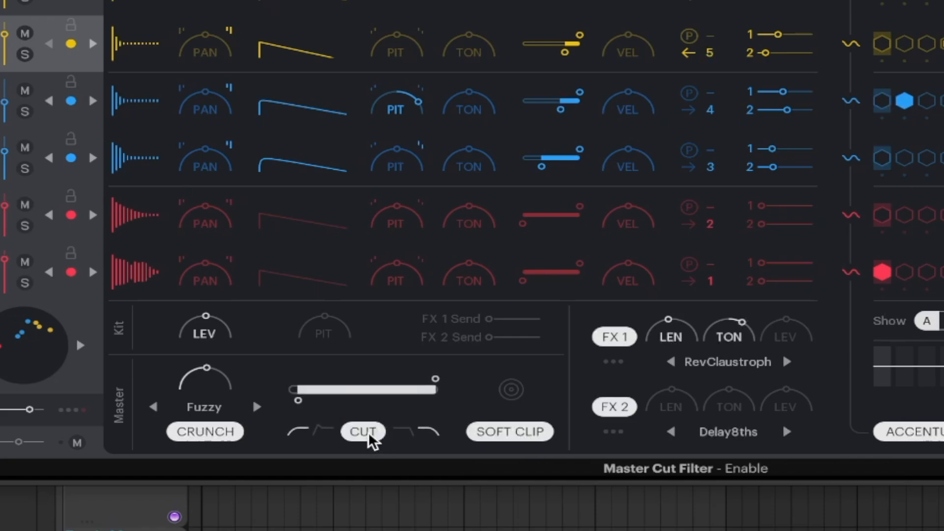
# Compare the master Soft Clip off and on, and try the kit pitch control.
pyautogui.click(514, 443)
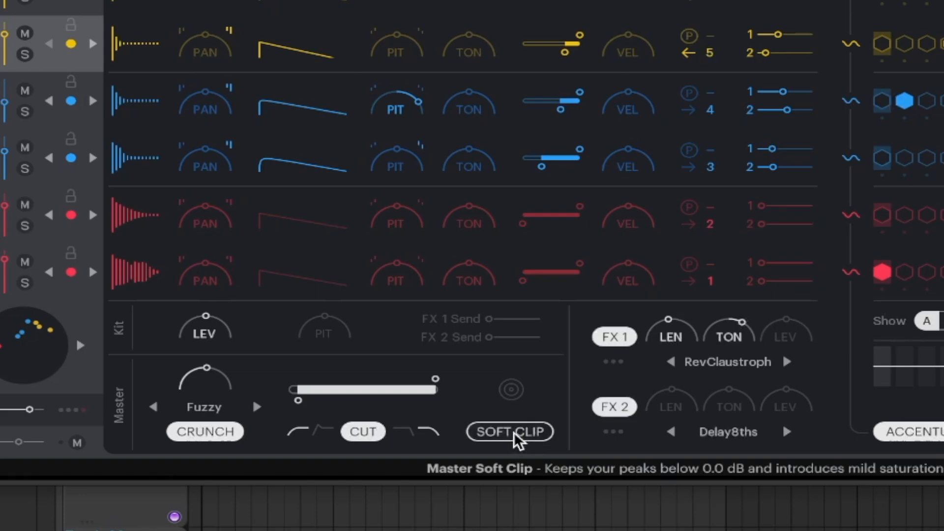
pyautogui.click(515, 440)
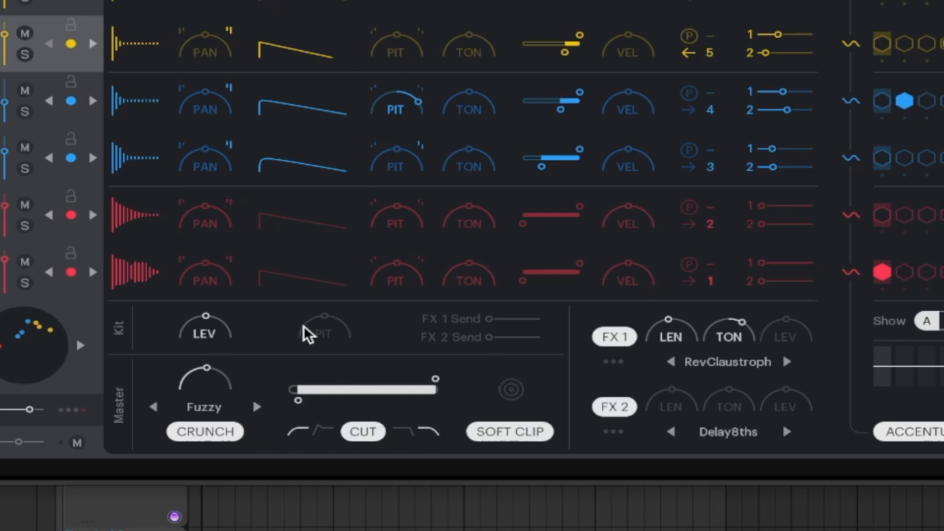
pyautogui.moveTo(327, 329); pyautogui.dragTo(311, 312)
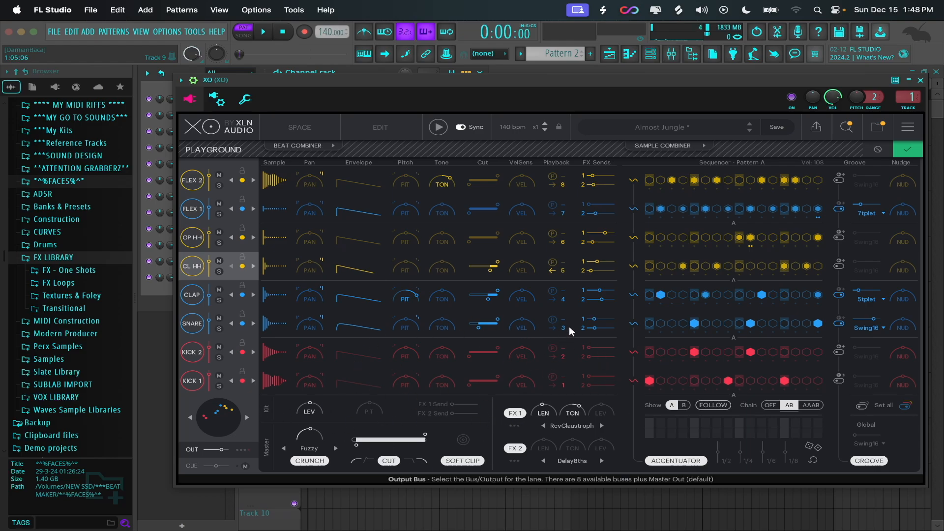
# Accept the Playground changes and save the project with the Accentuator's 1/4 amount set to 76%.
pyautogui.click(910, 151)
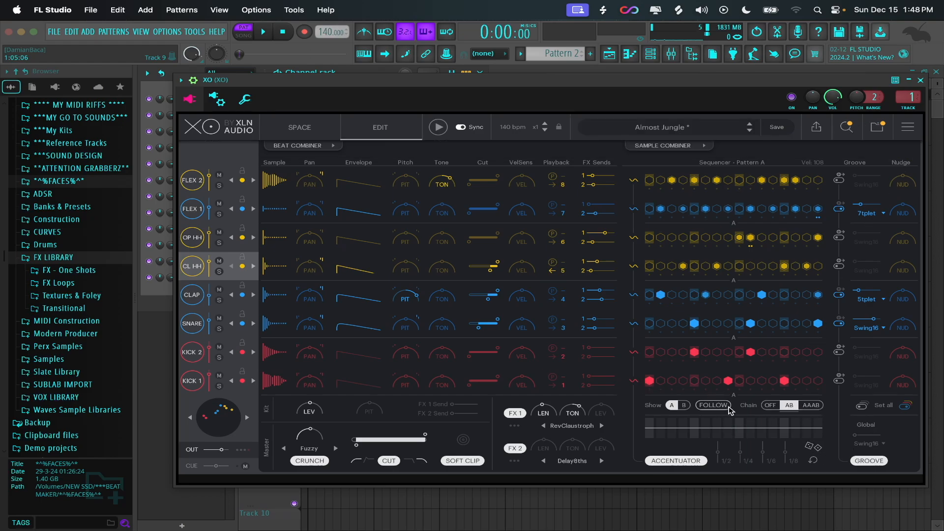
pyautogui.moveTo(742, 458); pyautogui.dragTo(743, 449)
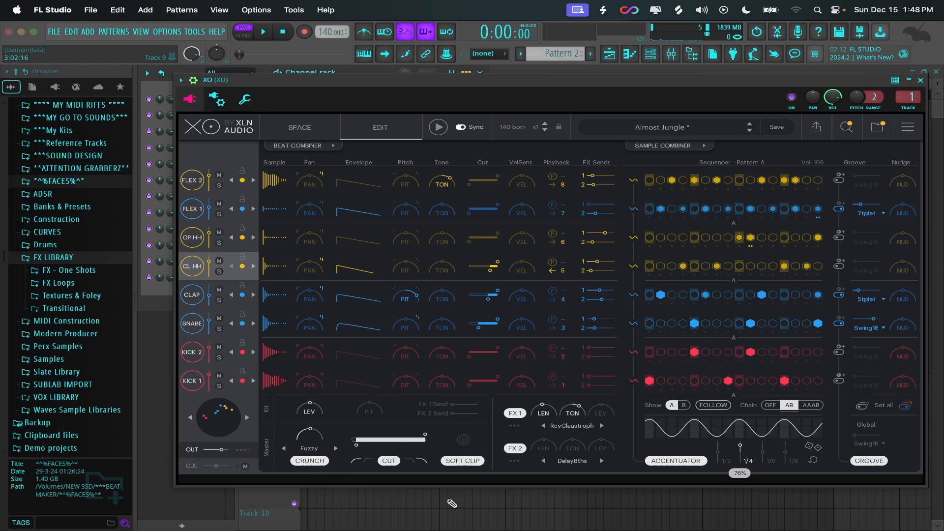
pyautogui.press('super+s')
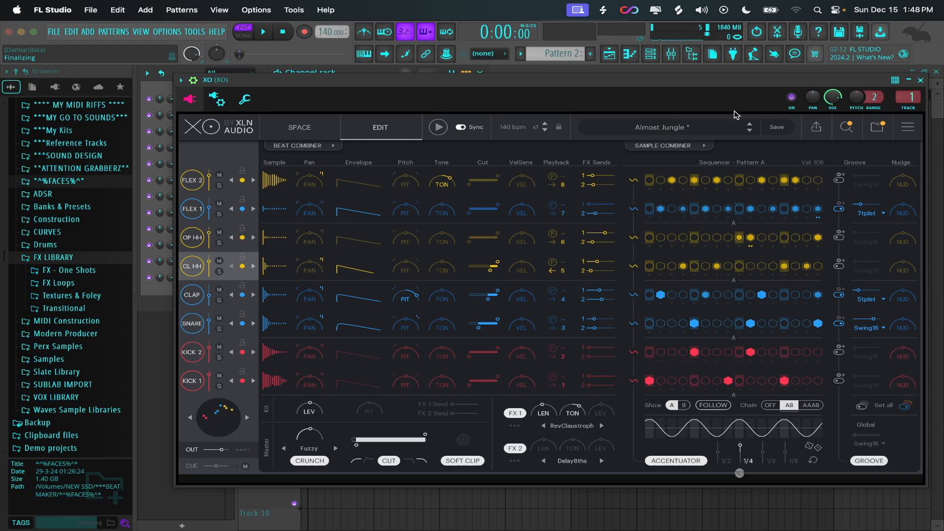
# Open the kit's WAV and MIDI export options and move the XO window aside to view the stems already in the channel rack.
pyautogui.click(817, 127)
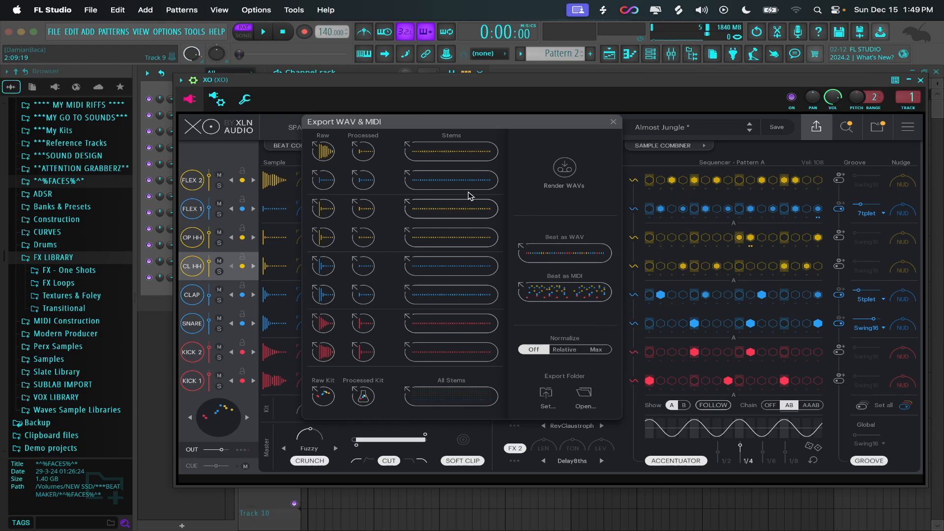
pyautogui.moveTo(556, 126)
pyautogui.mouseDown()
pyautogui.moveTo(565, 164)
pyautogui.moveTo(575, 129)
pyautogui.moveTo(544, 114)
pyautogui.mouseUp()
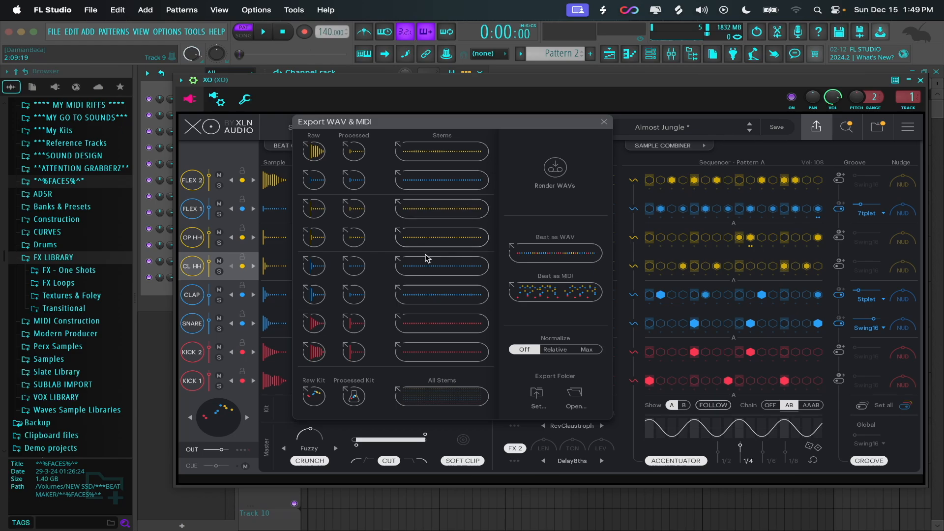
pyautogui.moveTo(418, 262); pyautogui.dragTo(251, 200)
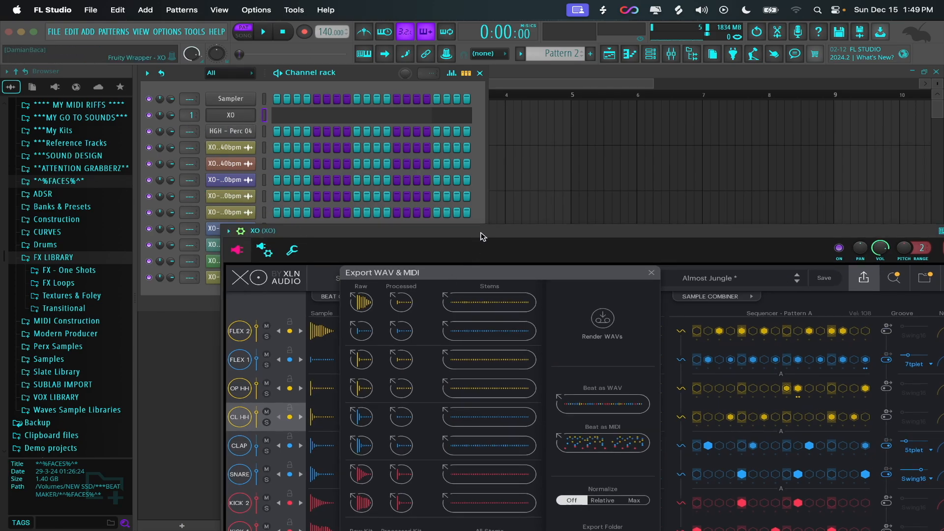
pyautogui.moveTo(484, 234); pyautogui.dragTo(410, 77)
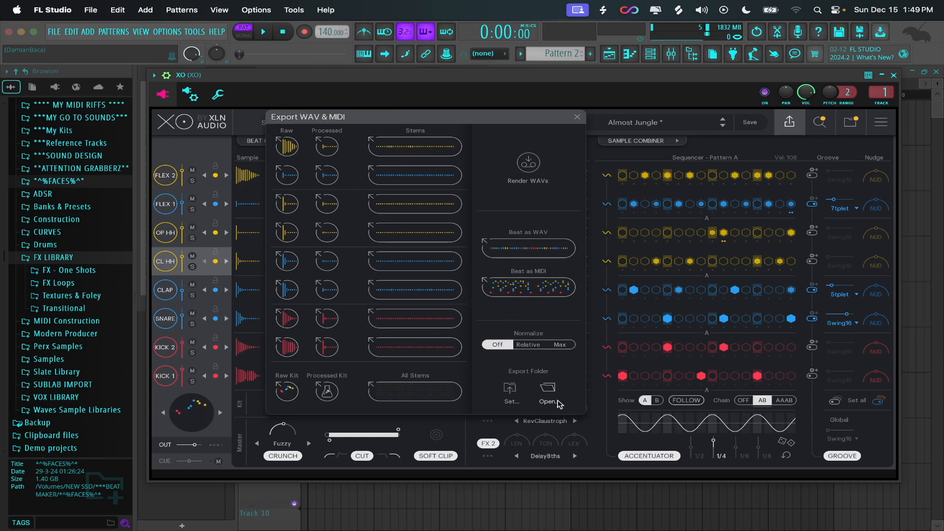
# Try the Relative and Max normalization options for the export, set normalization back to Off and close the export options.
pyautogui.click(529, 345)
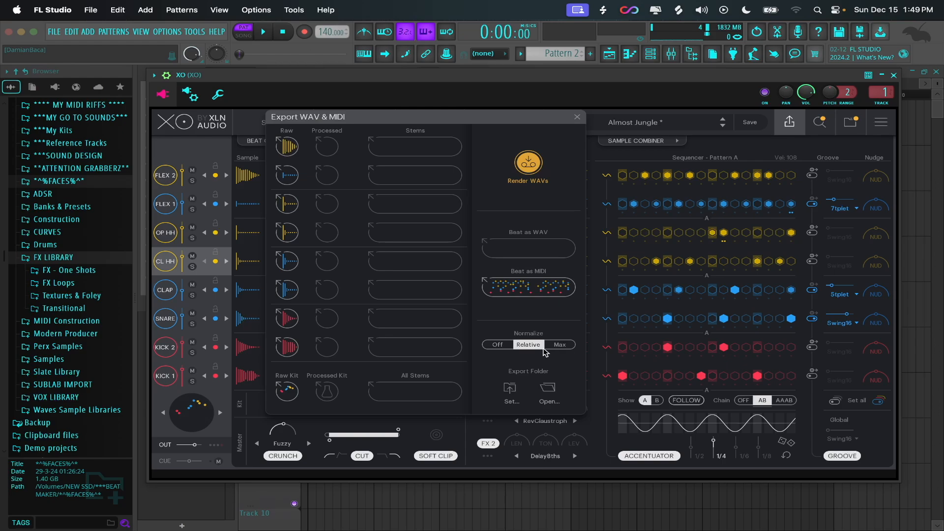
pyautogui.click(560, 345)
pyautogui.click(502, 345)
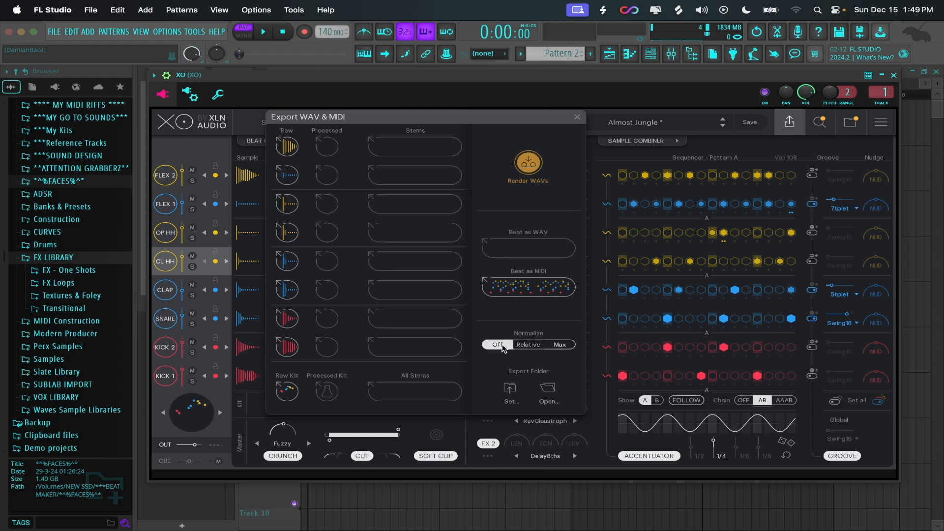
pyautogui.click(529, 345)
pyautogui.click(560, 345)
pyautogui.click(528, 346)
pyautogui.click(501, 346)
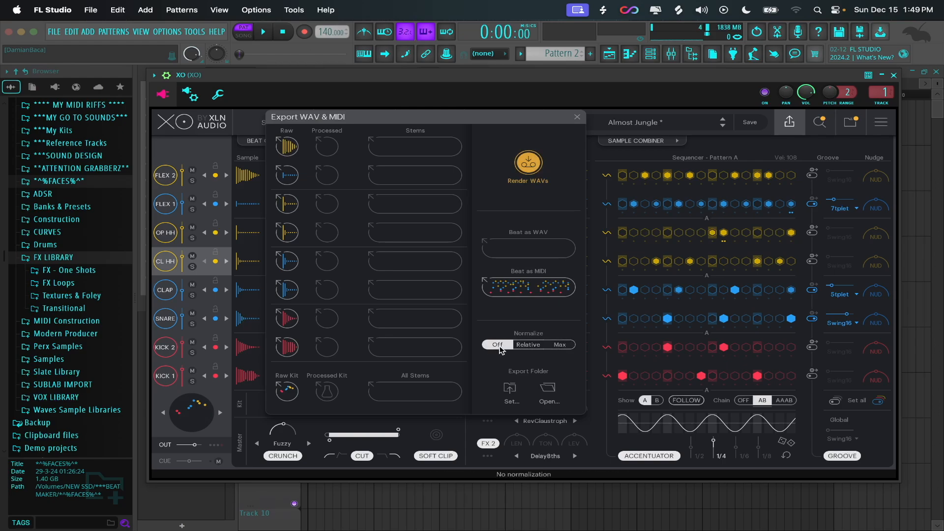
pyautogui.click(529, 347)
pyautogui.click(555, 347)
pyautogui.click(529, 348)
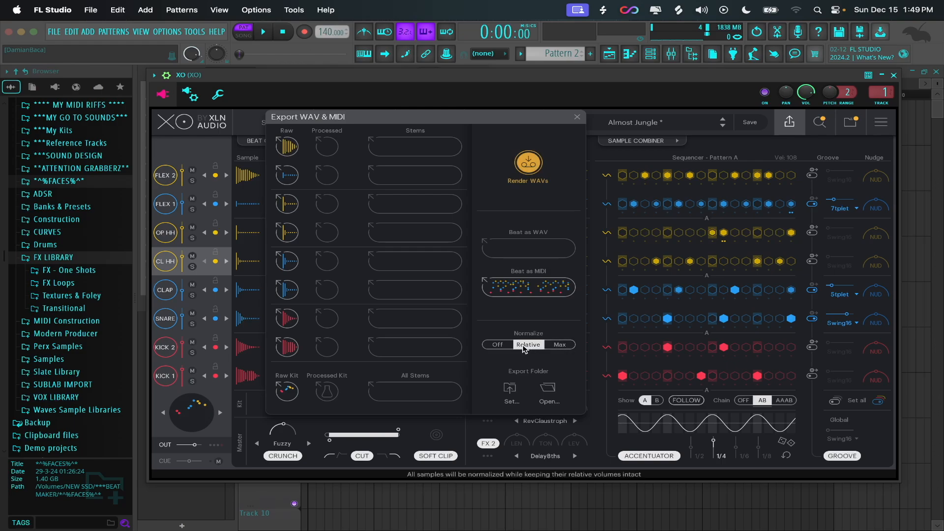
pyautogui.click(509, 347)
pyautogui.click(529, 346)
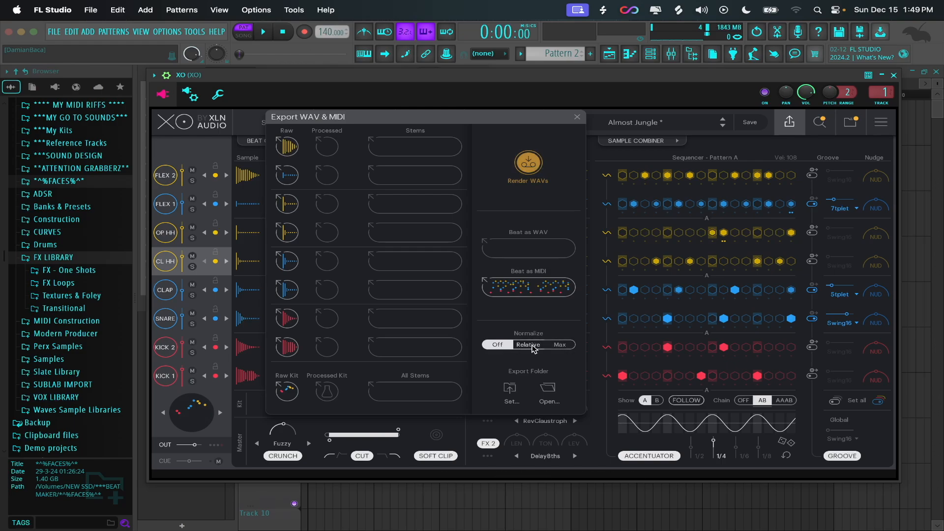
pyautogui.click(560, 346)
pyautogui.click(529, 345)
pyautogui.click(498, 345)
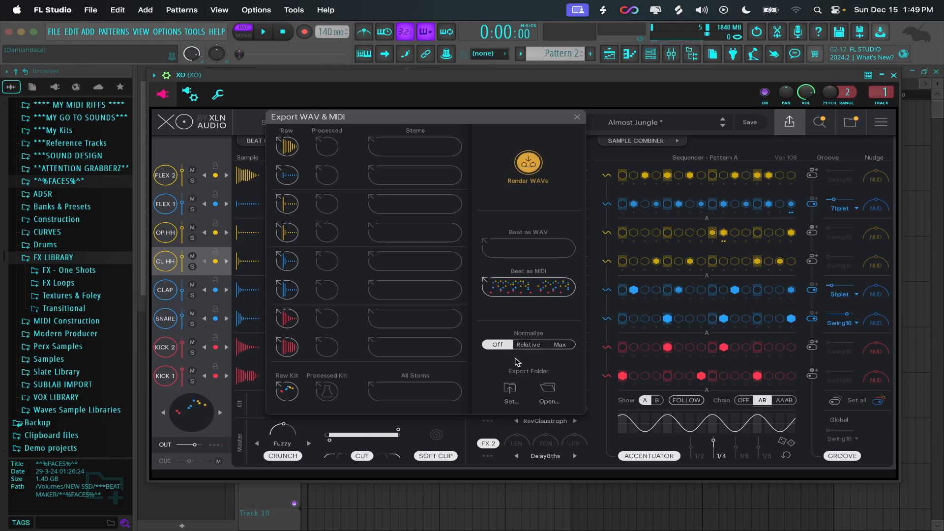
pyautogui.click(577, 118)
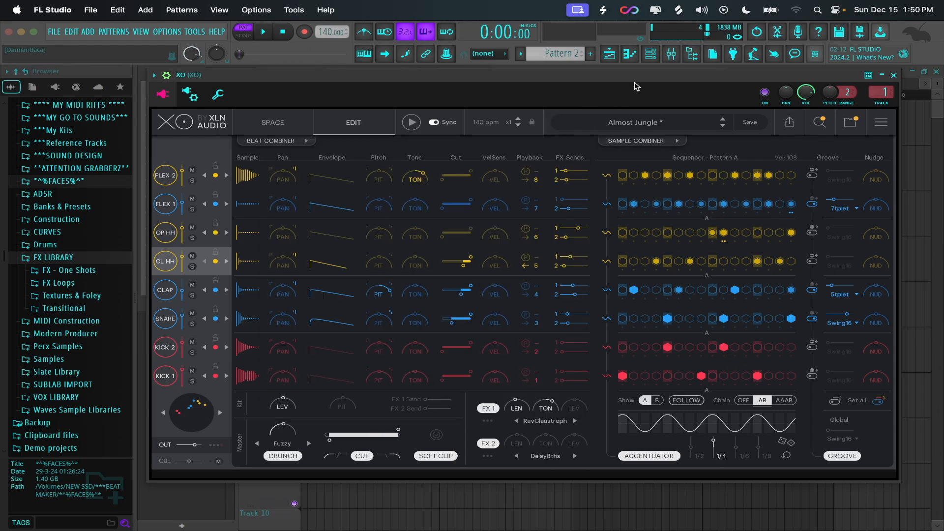
# Reposition the XO window and show the sample map in the Space view.
pyautogui.moveTo(640, 81); pyautogui.dragTo(668, 101)
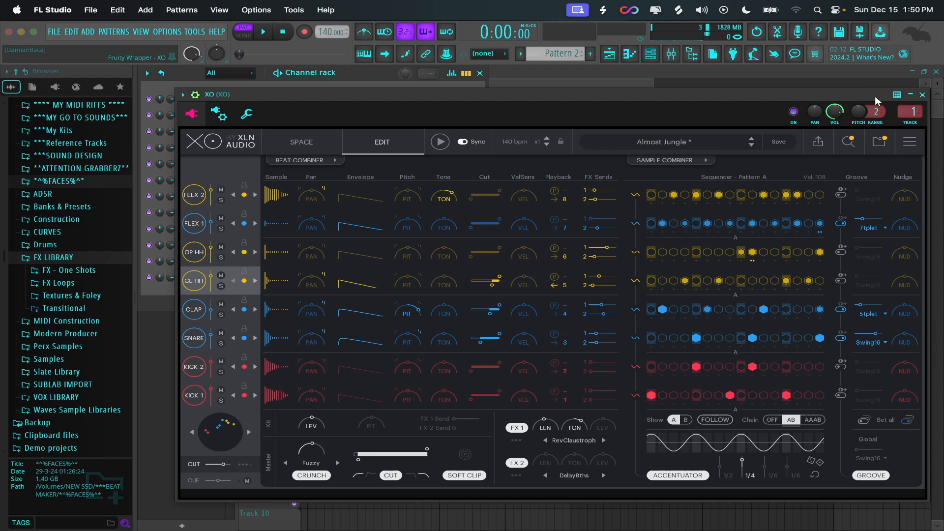
pyautogui.moveTo(875, 96); pyautogui.dragTo(877, 88)
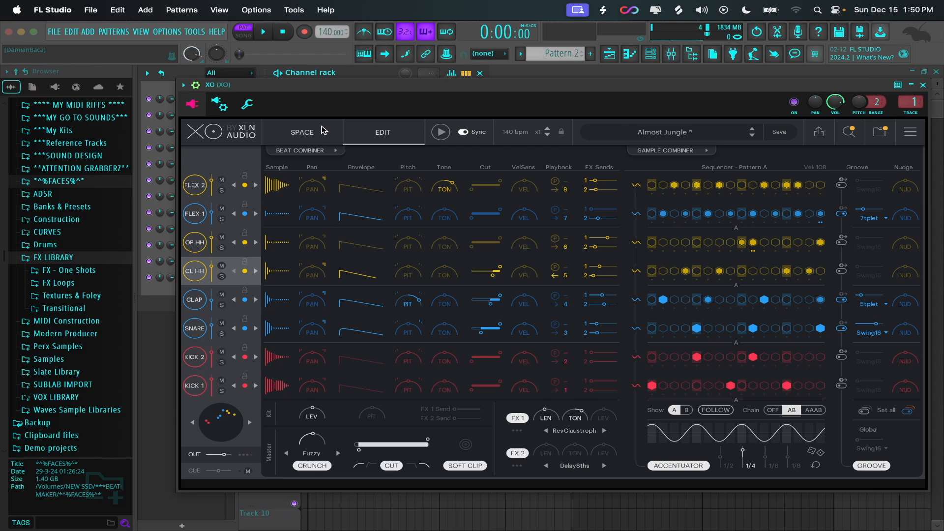
pyautogui.click(323, 131)
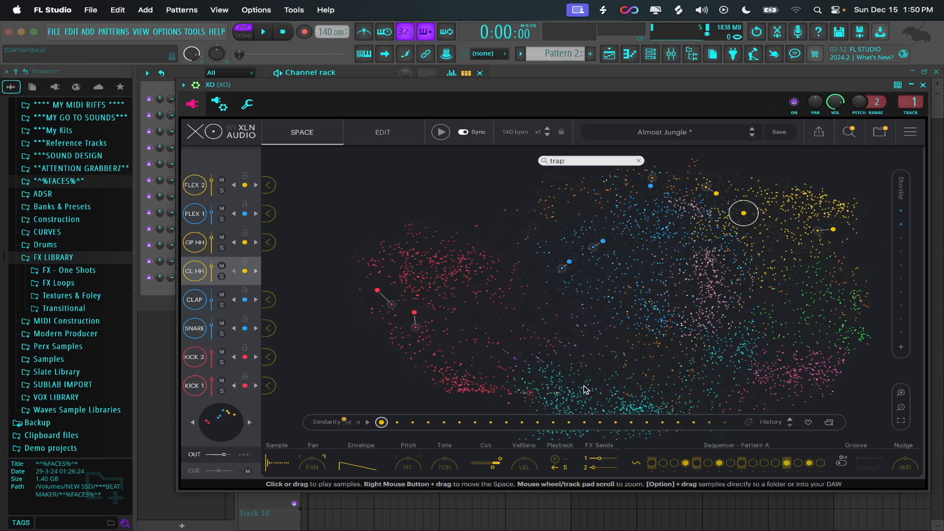
pyautogui.moveTo(570, 375); pyautogui.dragTo(579, 354)
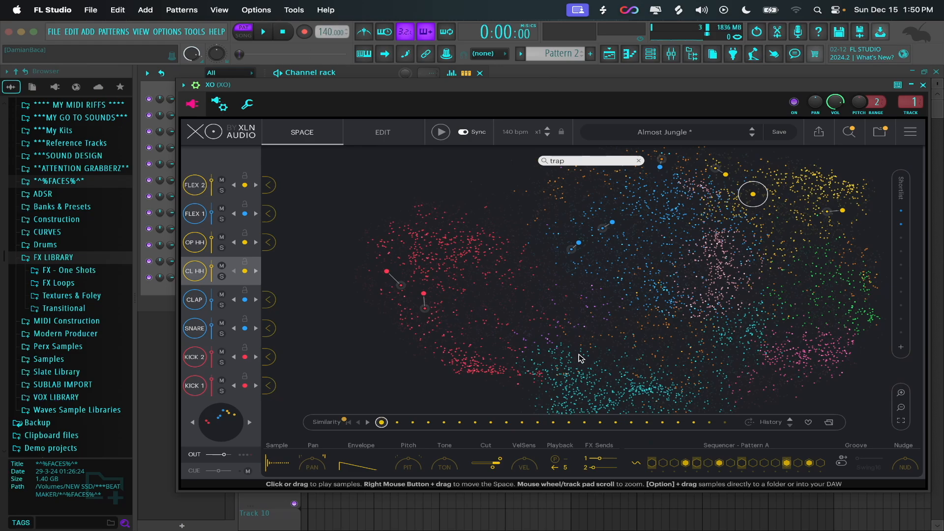